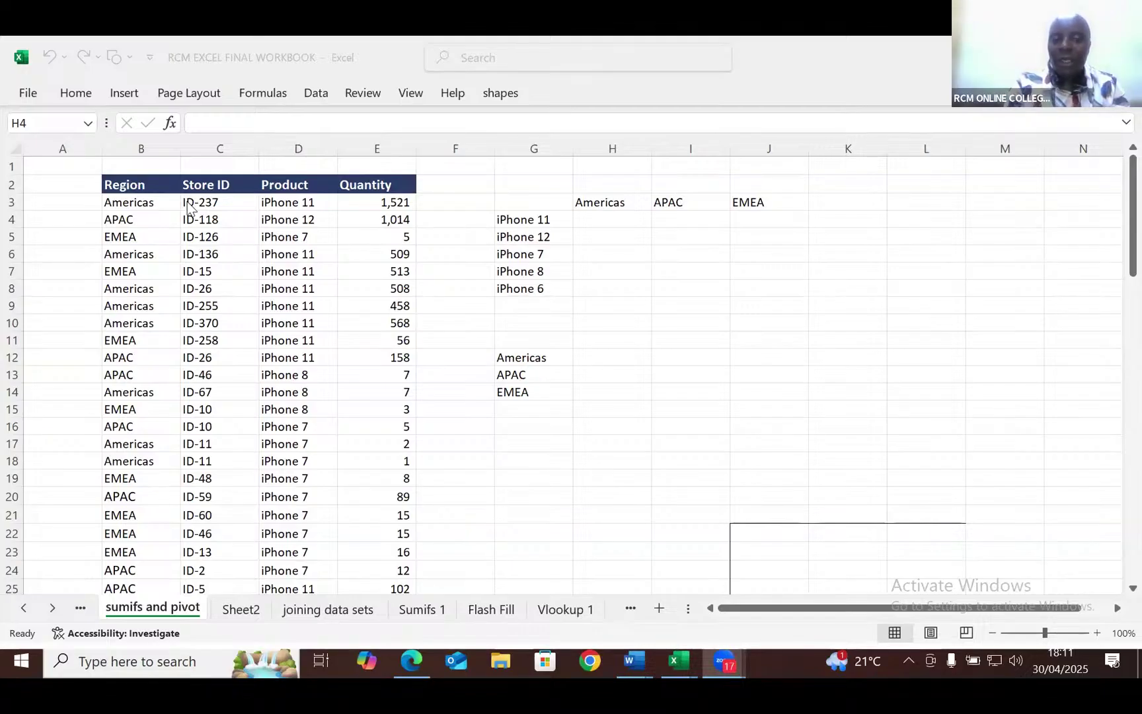
Step: Open the "Pivot table 2" worksheet at the end of the workbook
click(55, 611)
click(55, 612)
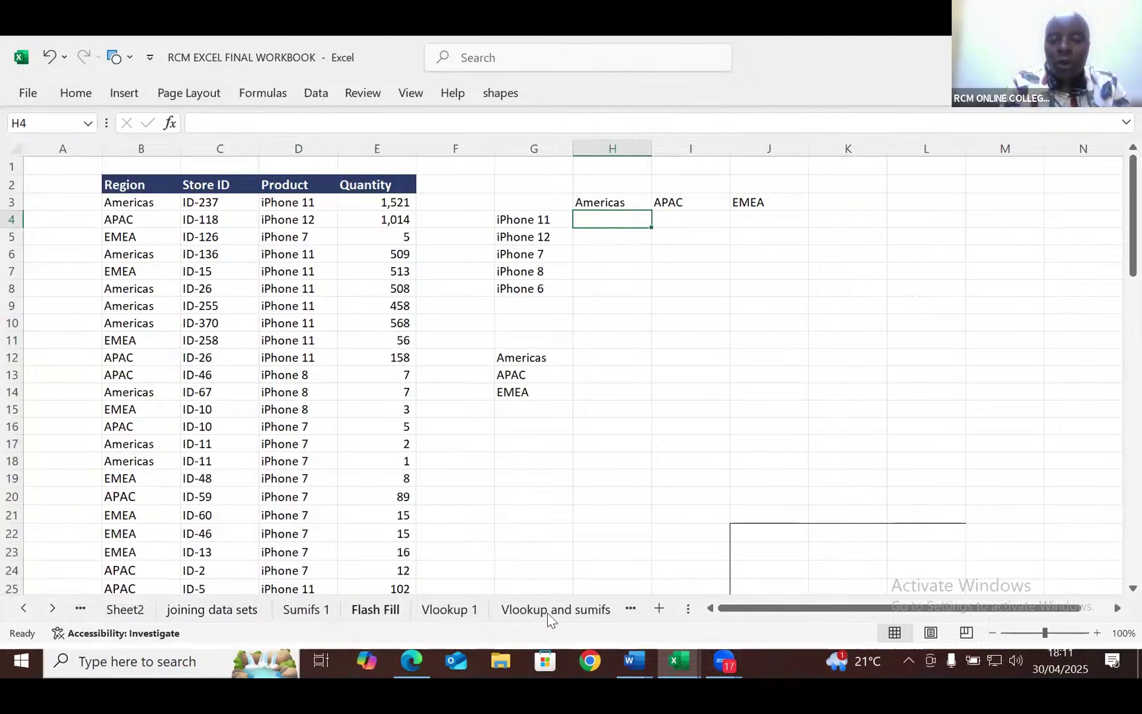
click(53, 608)
click(54, 608)
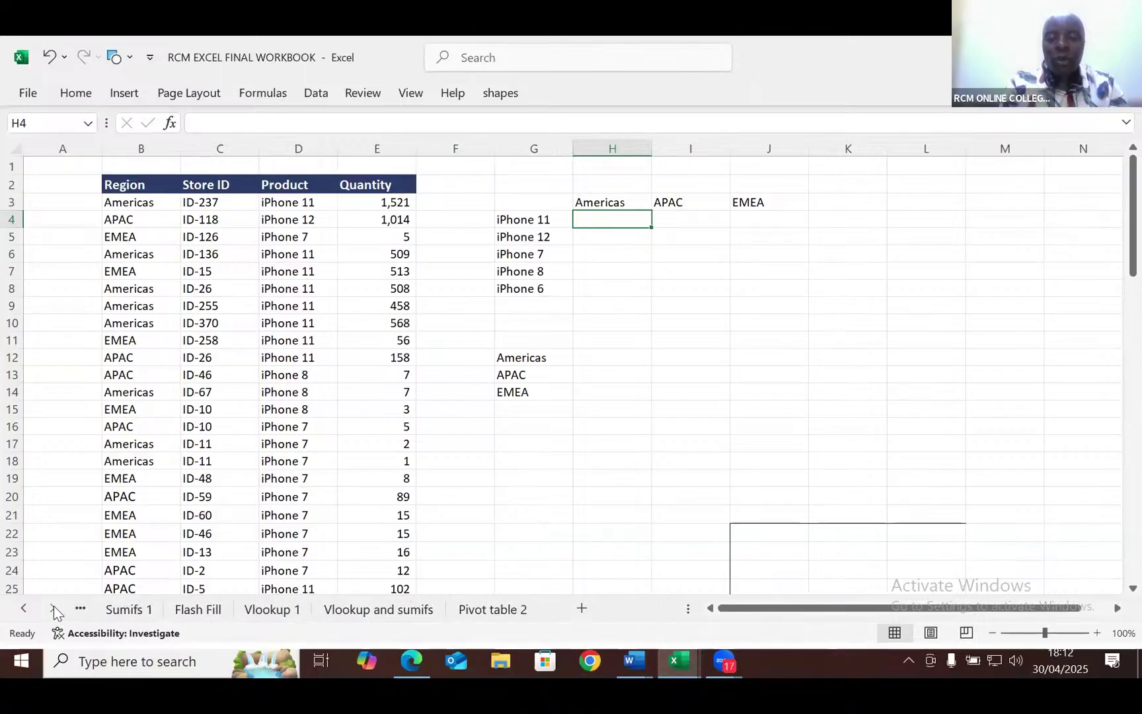
click(483, 609)
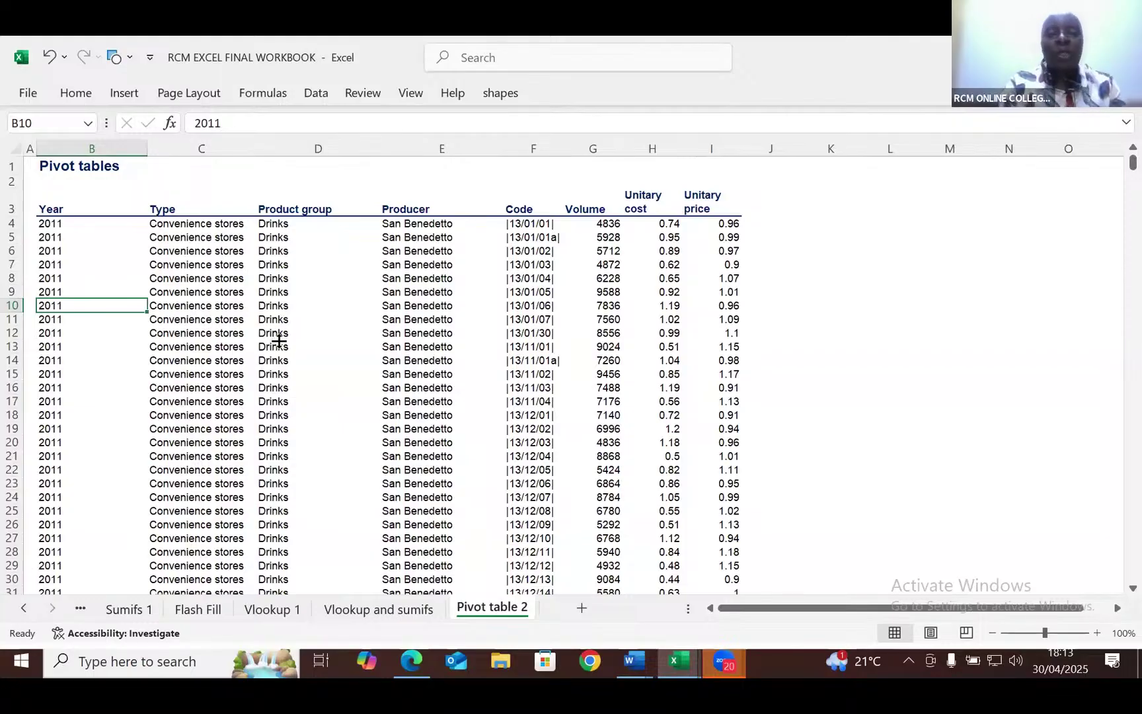
Step: Jump from the first record of the Type column to its last record, and back up to the column header
click(183, 223)
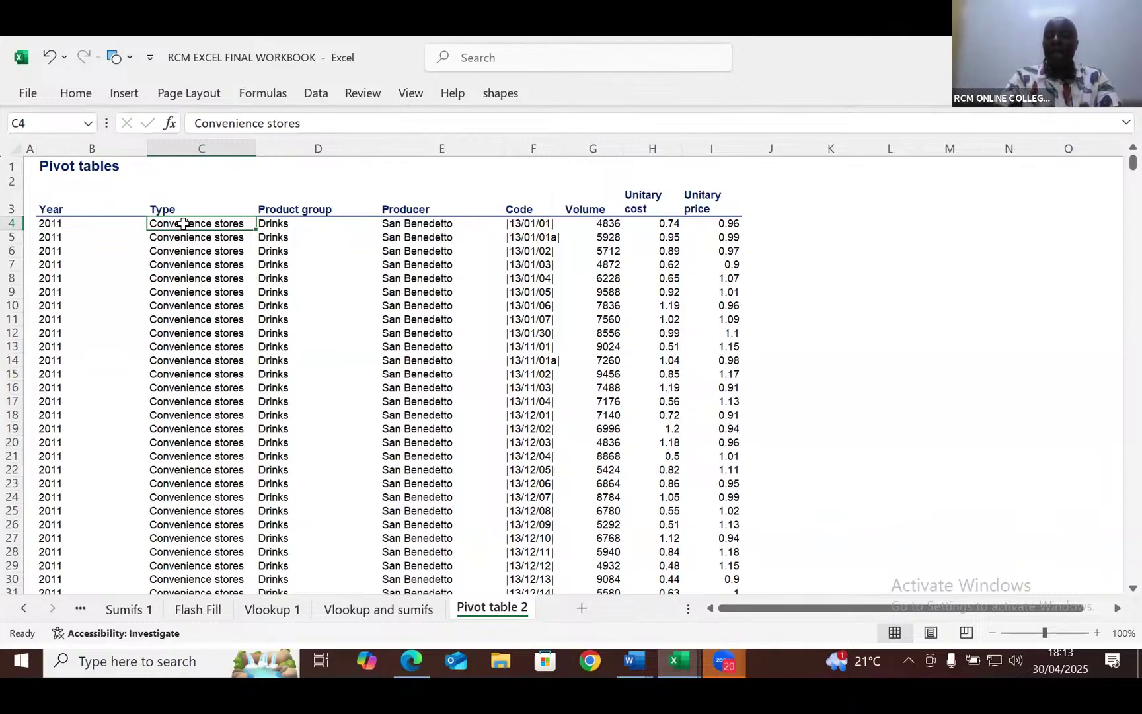
key(ctrl+Down)
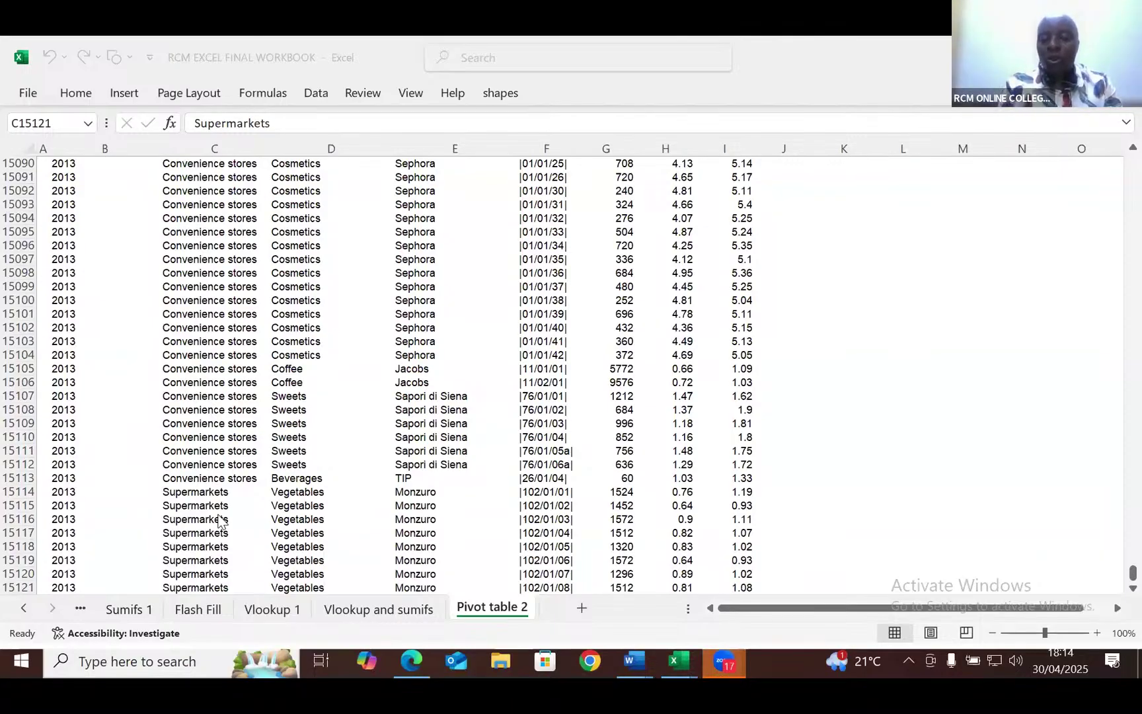
click(218, 515)
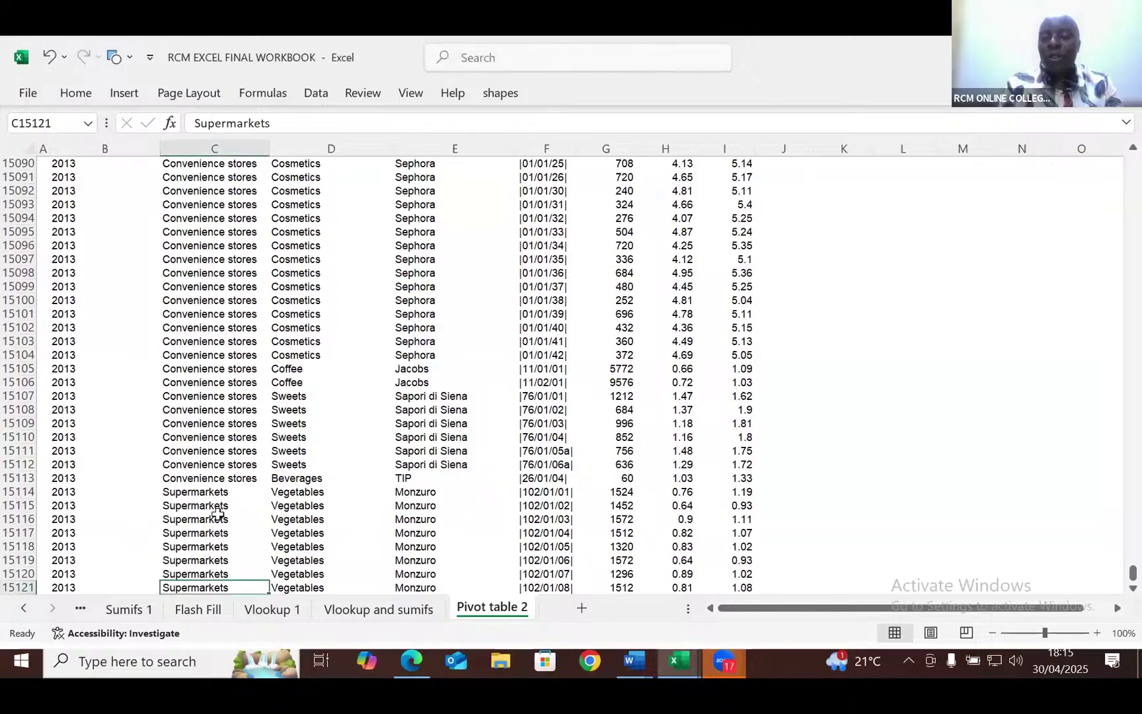
key(ctrl+Up)
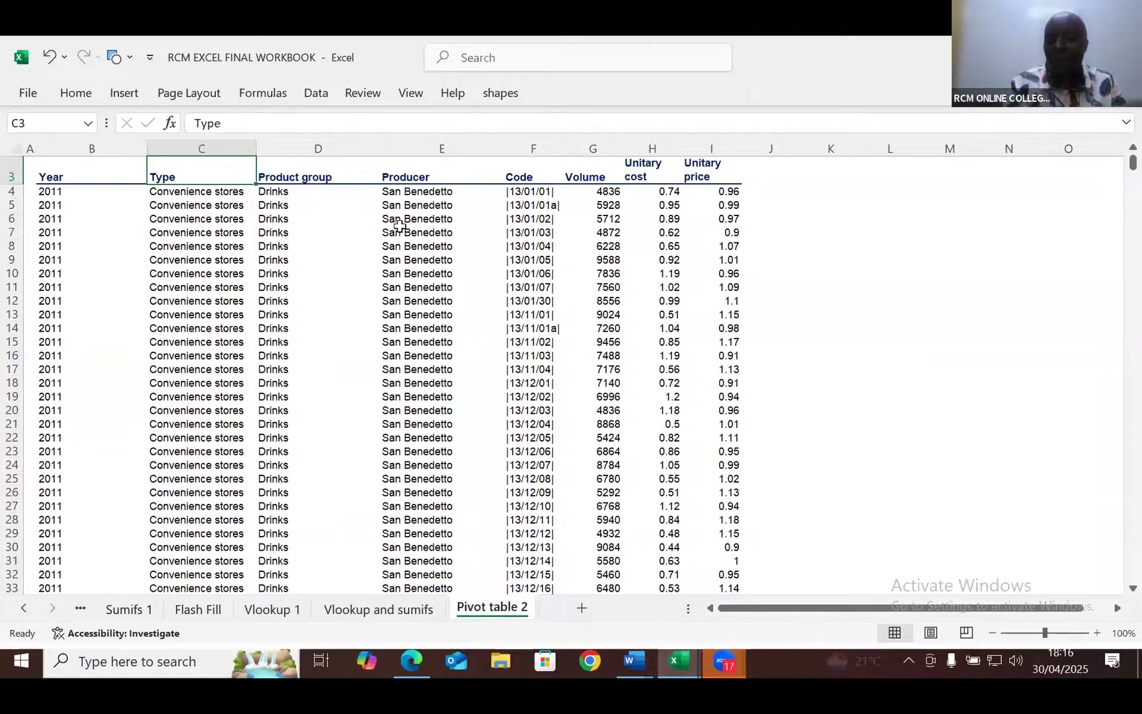
Step: Create a PivotTable on a new worksheet from the data range 'Pivot table 2'!$B$3:$I$15121
click(430, 248)
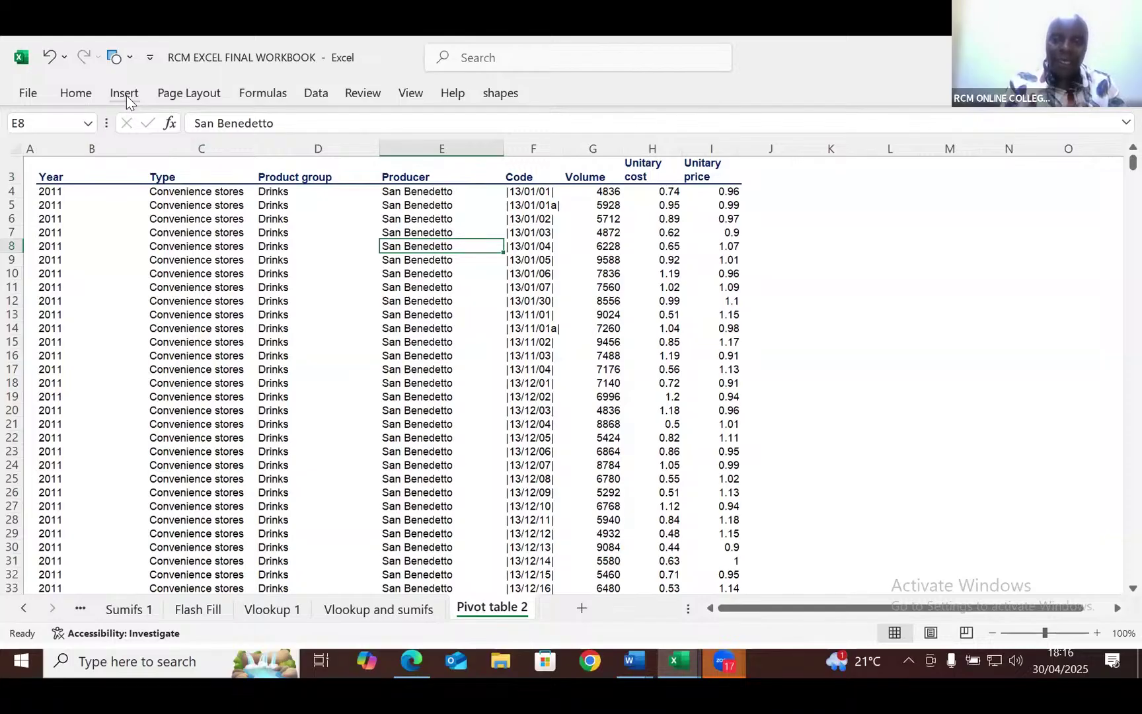
click(688, 263)
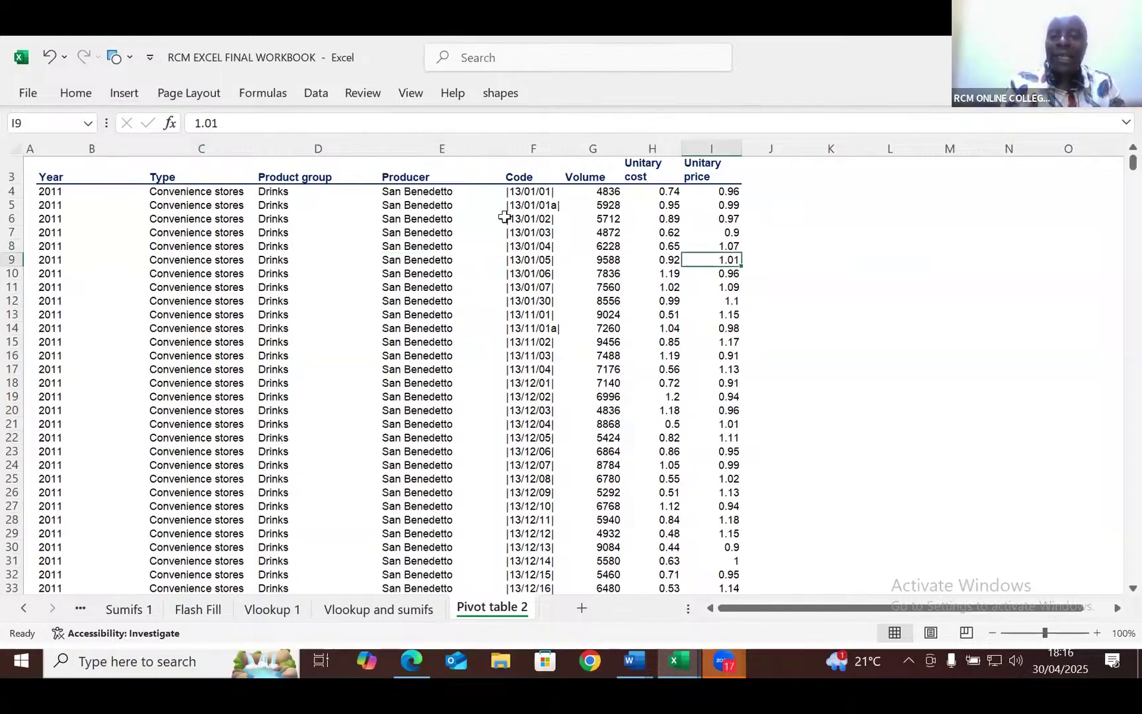
click(431, 218)
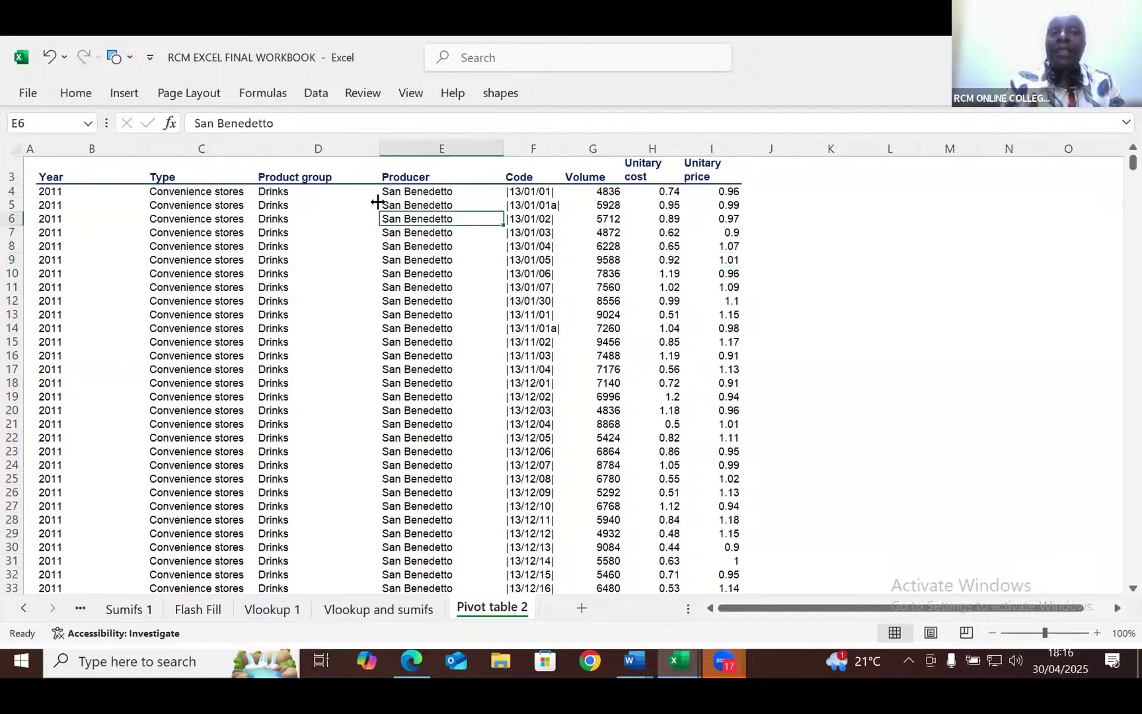
click(119, 95)
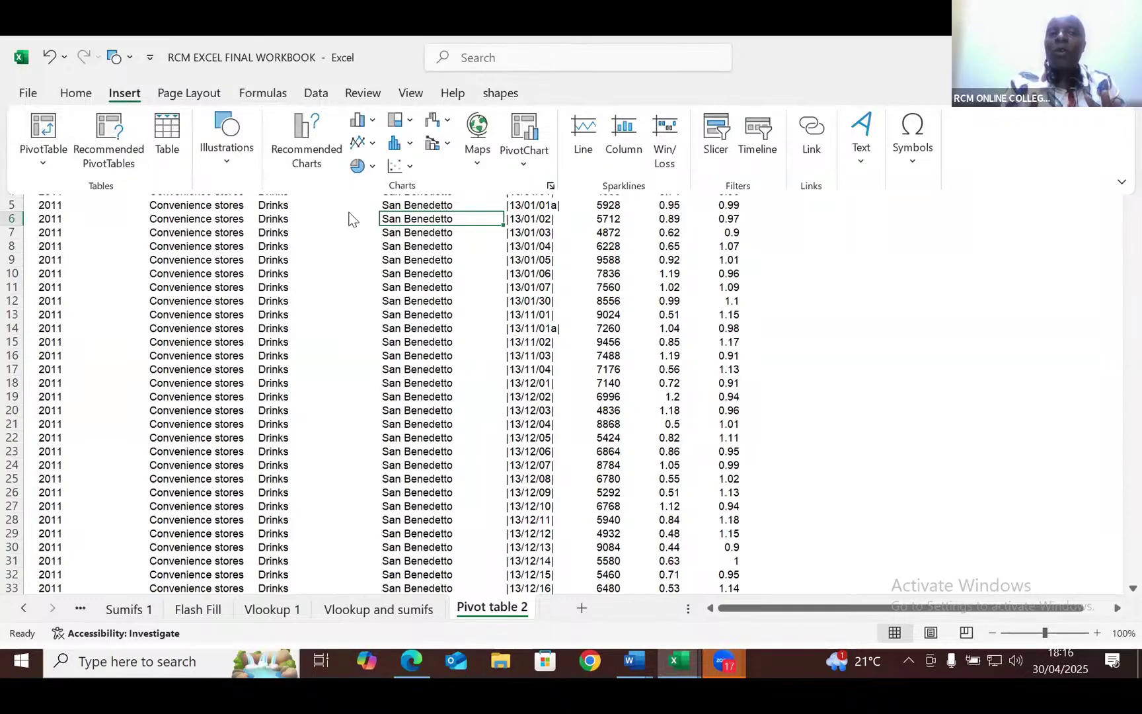
click(44, 139)
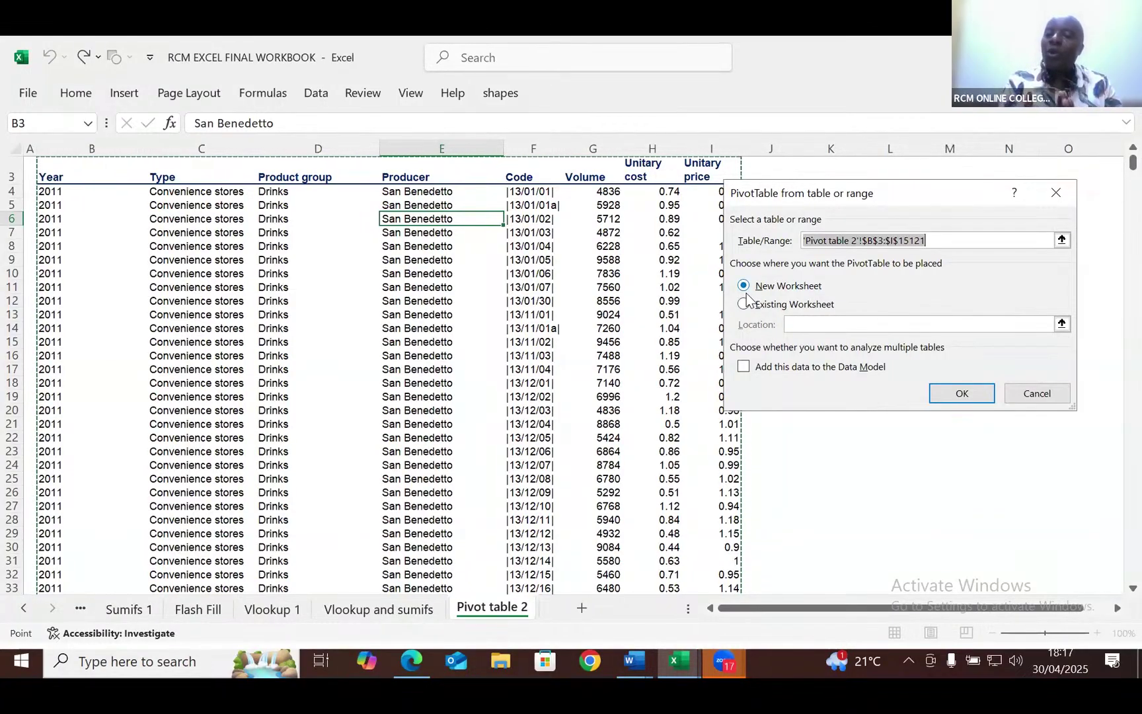
click(945, 393)
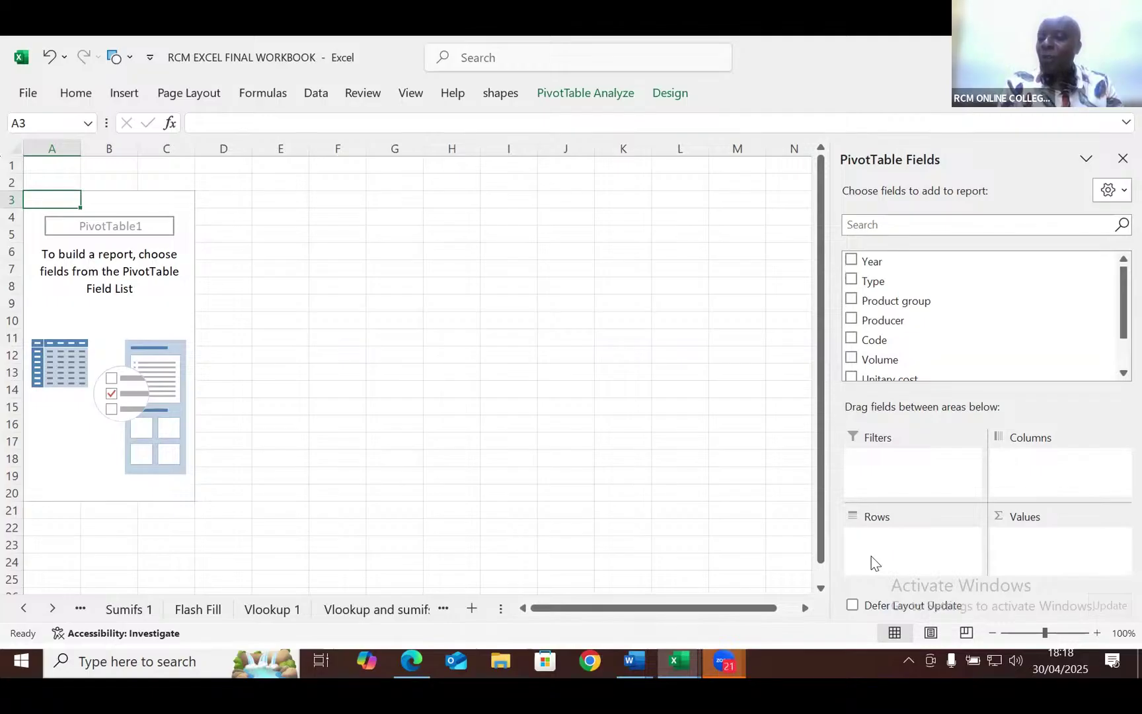
Step: Add the Volume field to the Values area of the new PivotTable
click(1117, 373)
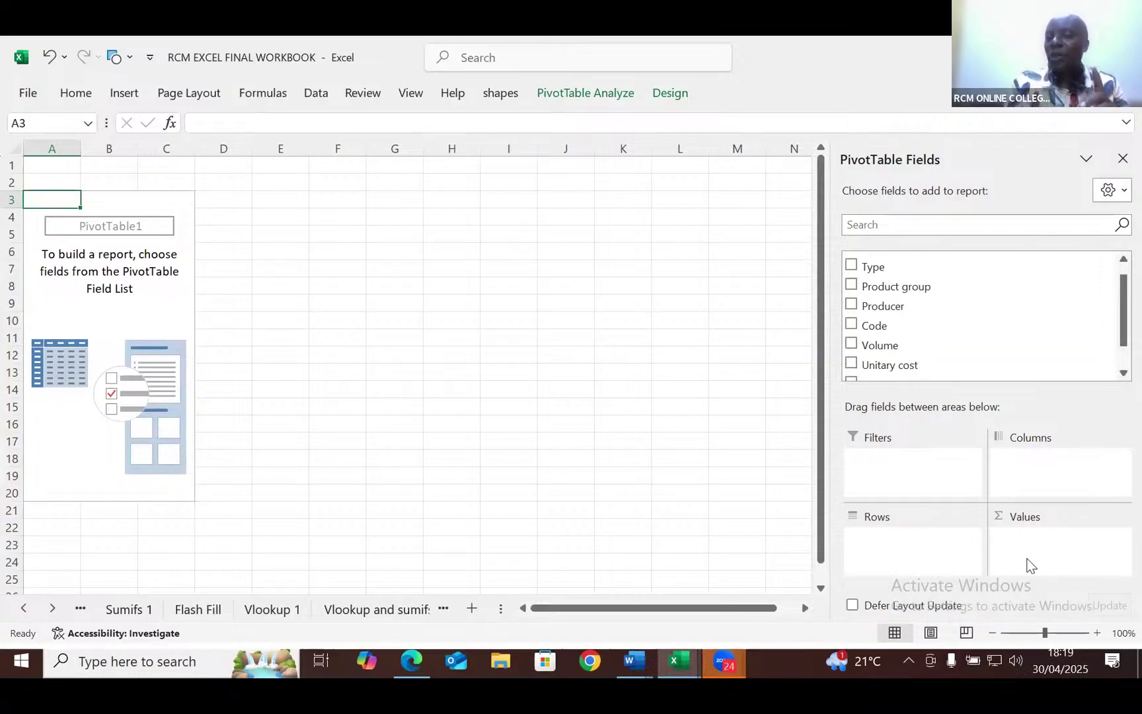
click(903, 344)
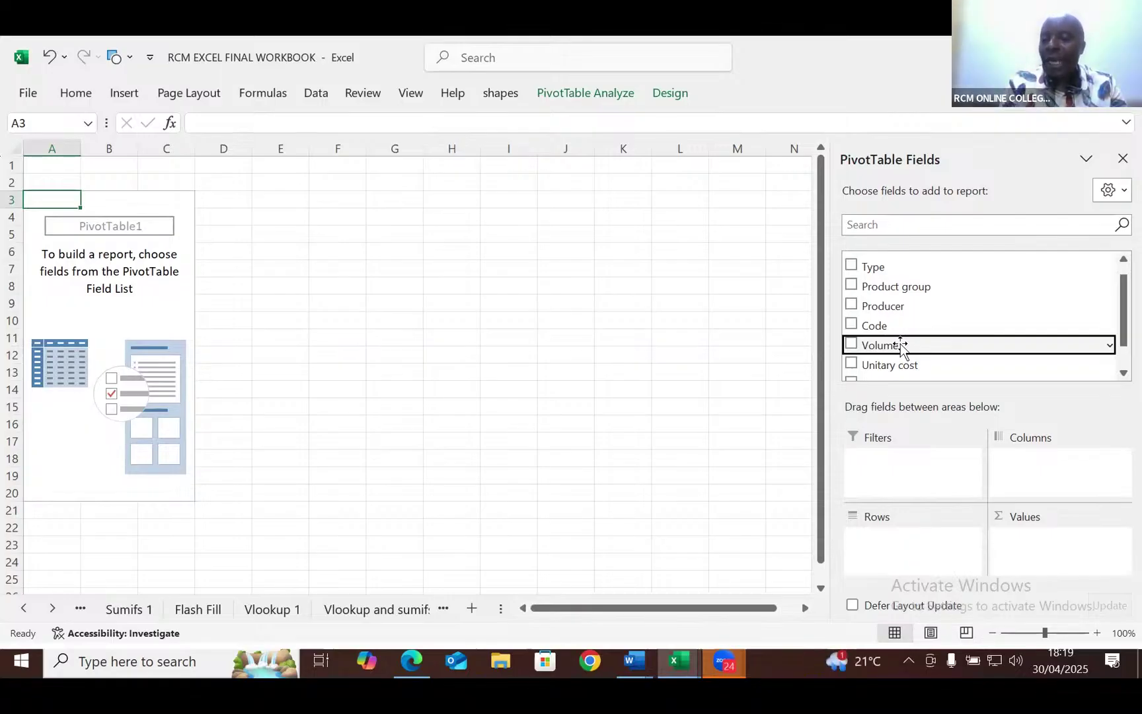
drag(903, 345, 1019, 513)
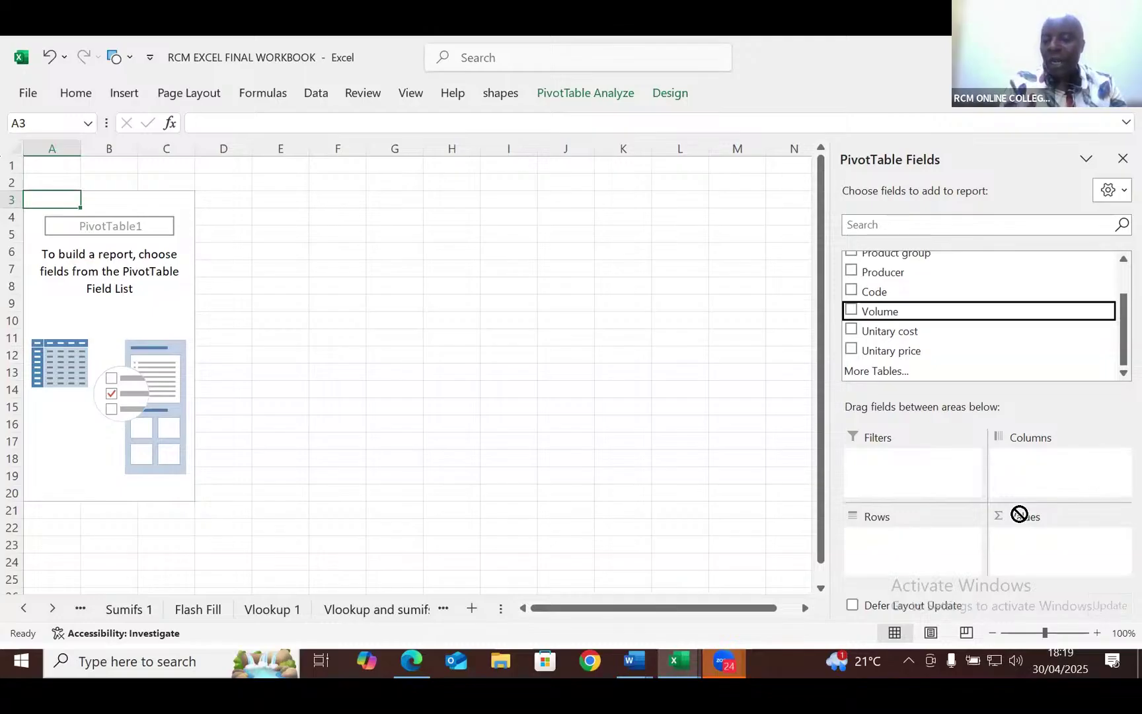
drag(1020, 514, 1035, 543)
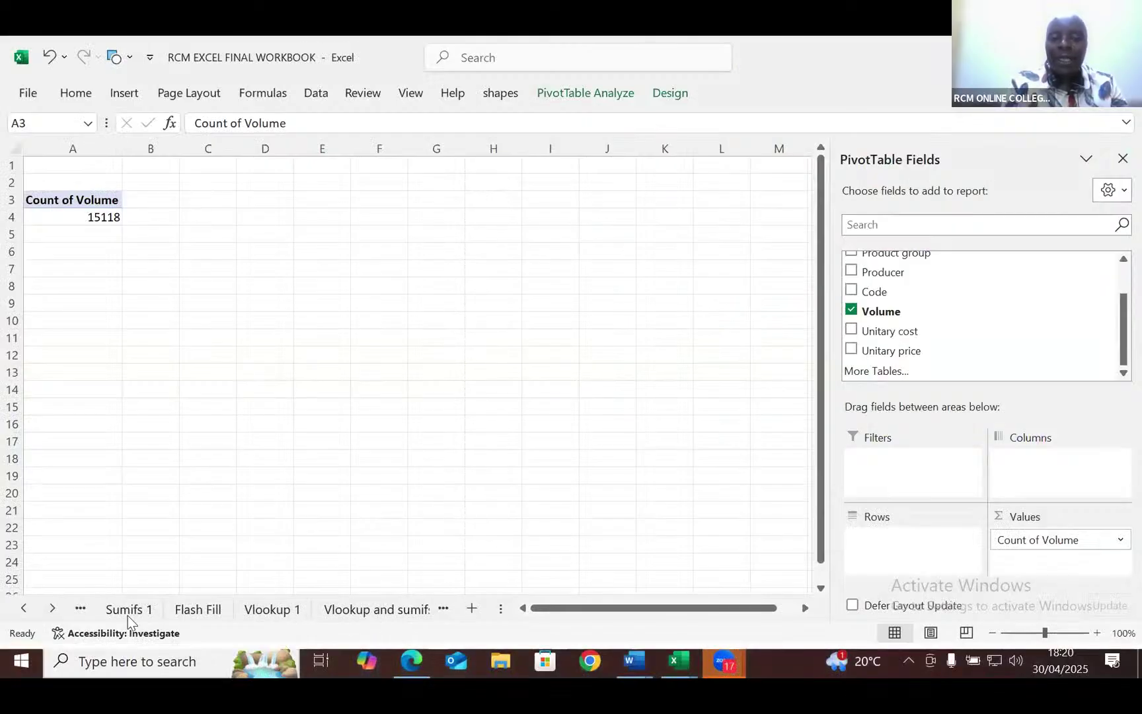
Step: Return to the "Pivot table 2" worksheet and create a second PivotTable from its data range on a new worksheet
click(53, 607)
click(53, 607)
click(53, 607)
click(52, 607)
click(53, 607)
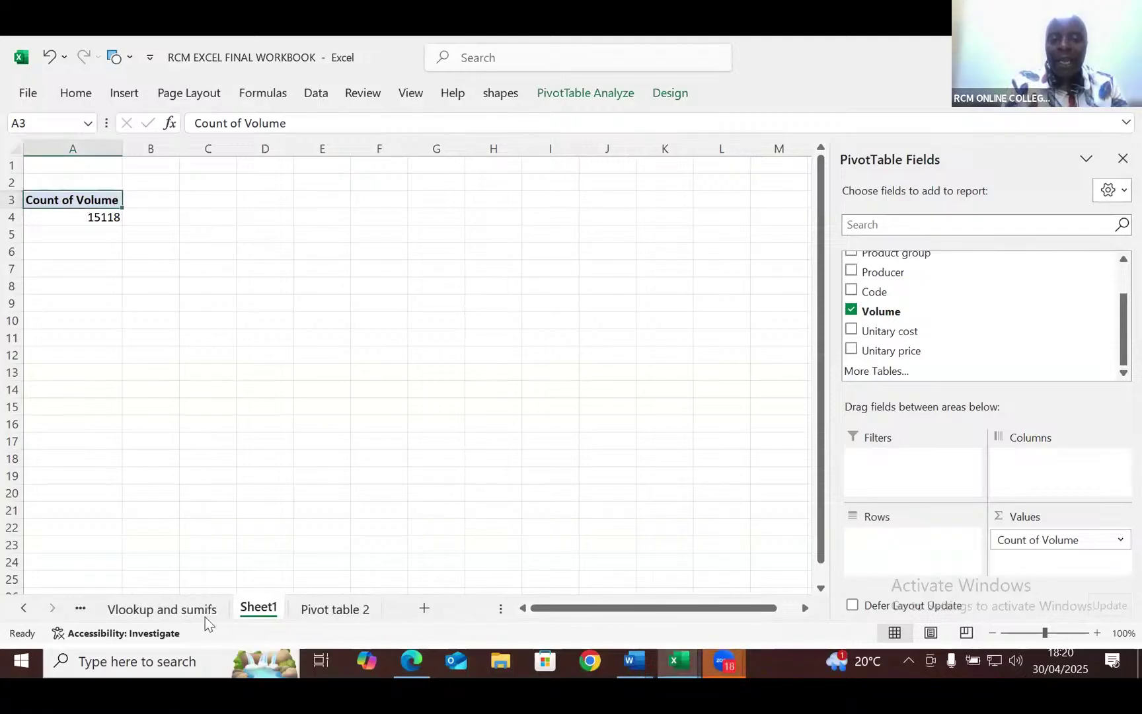
click(330, 609)
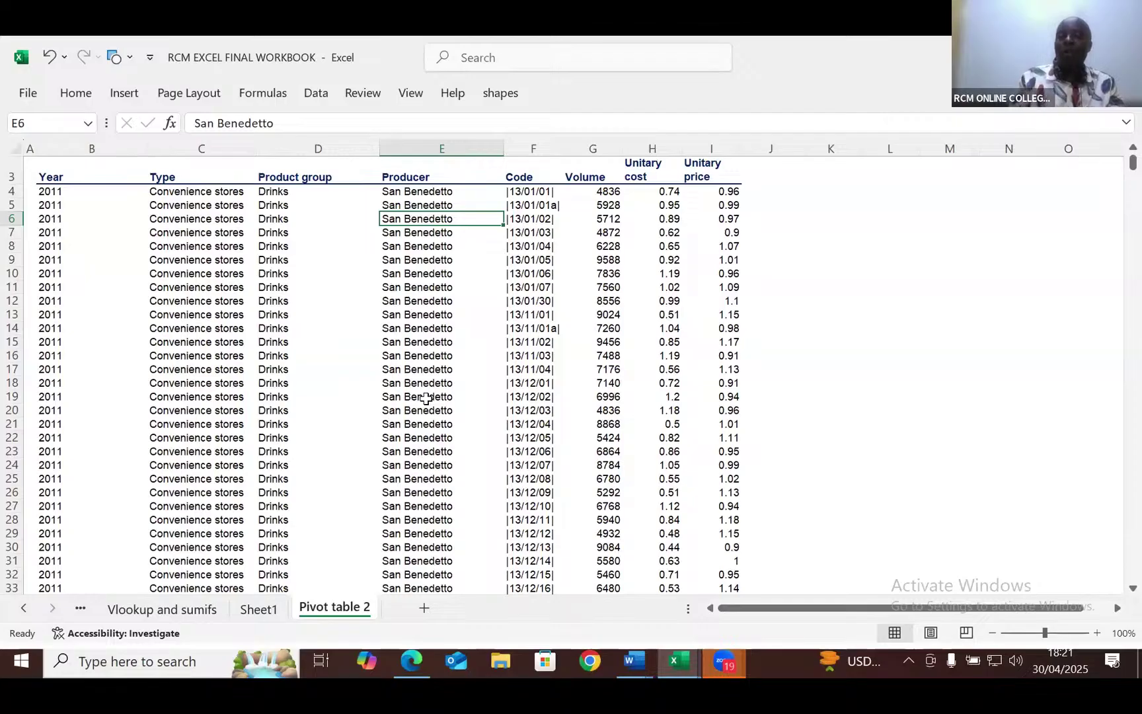
click(417, 246)
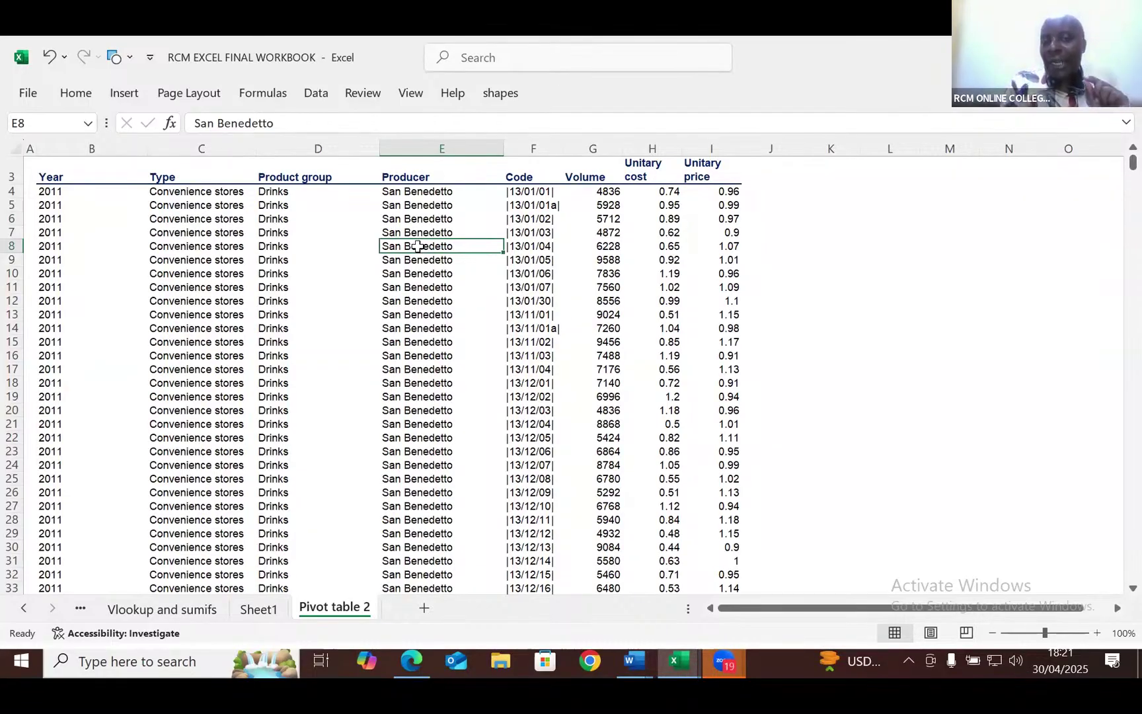
click(125, 95)
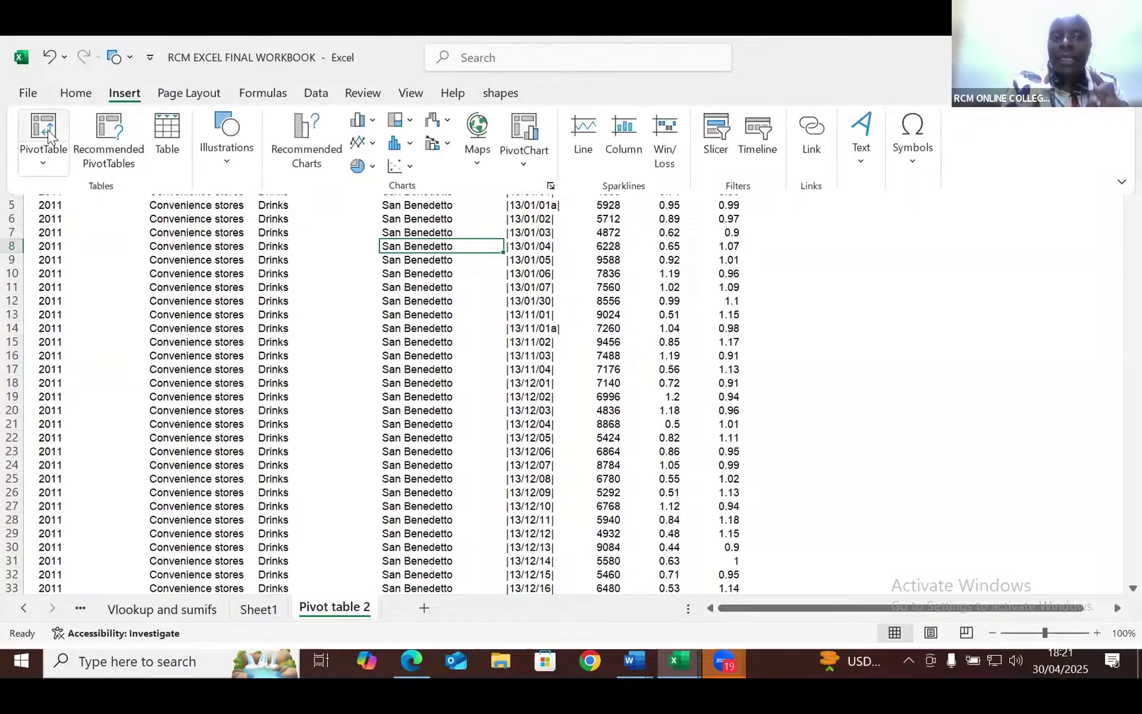
click(48, 132)
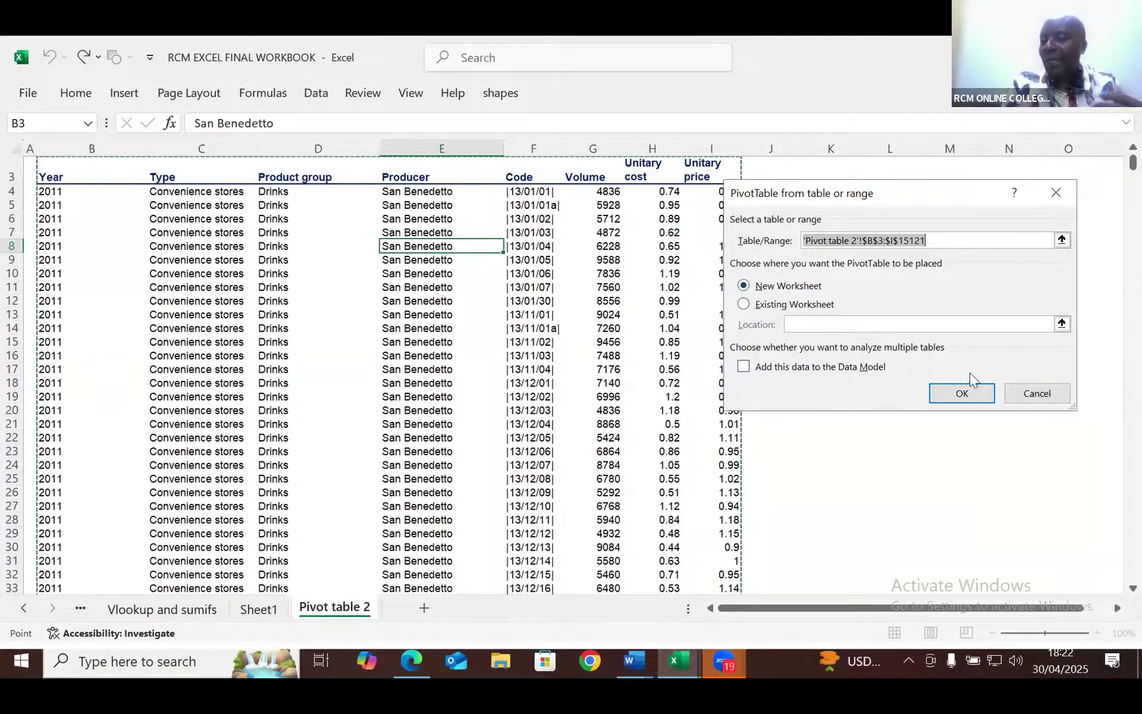
click(965, 395)
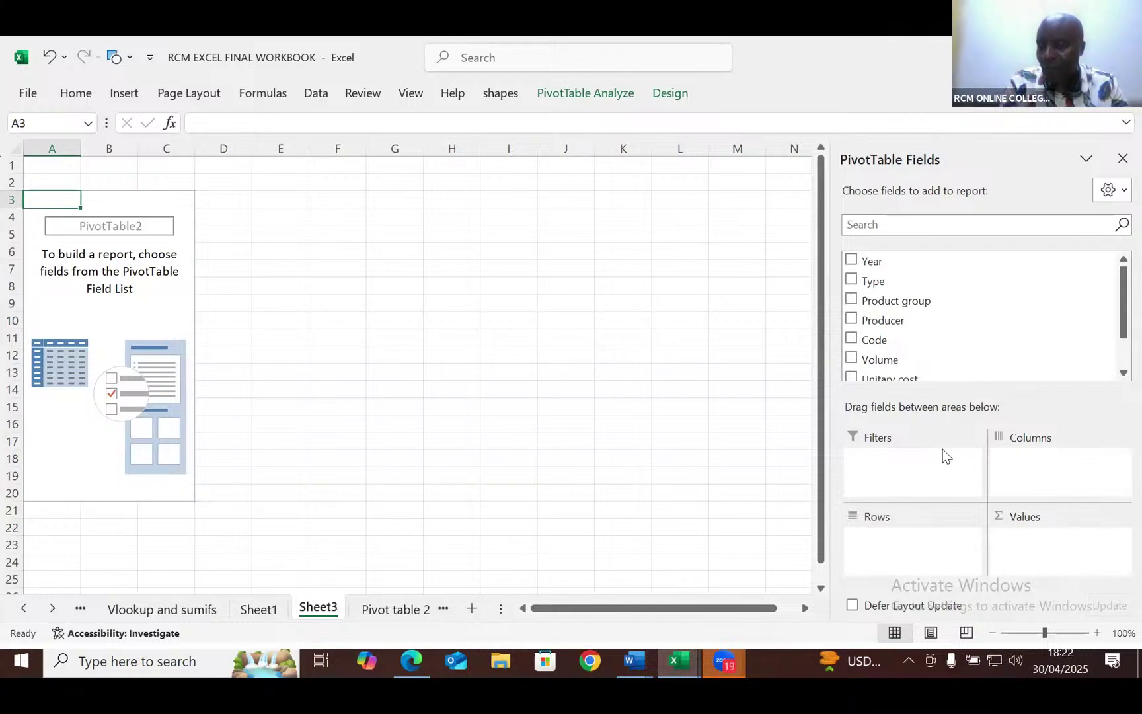
Step: Place the Volume field in the Values area of the second PivotTable
click(1117, 374)
click(1123, 374)
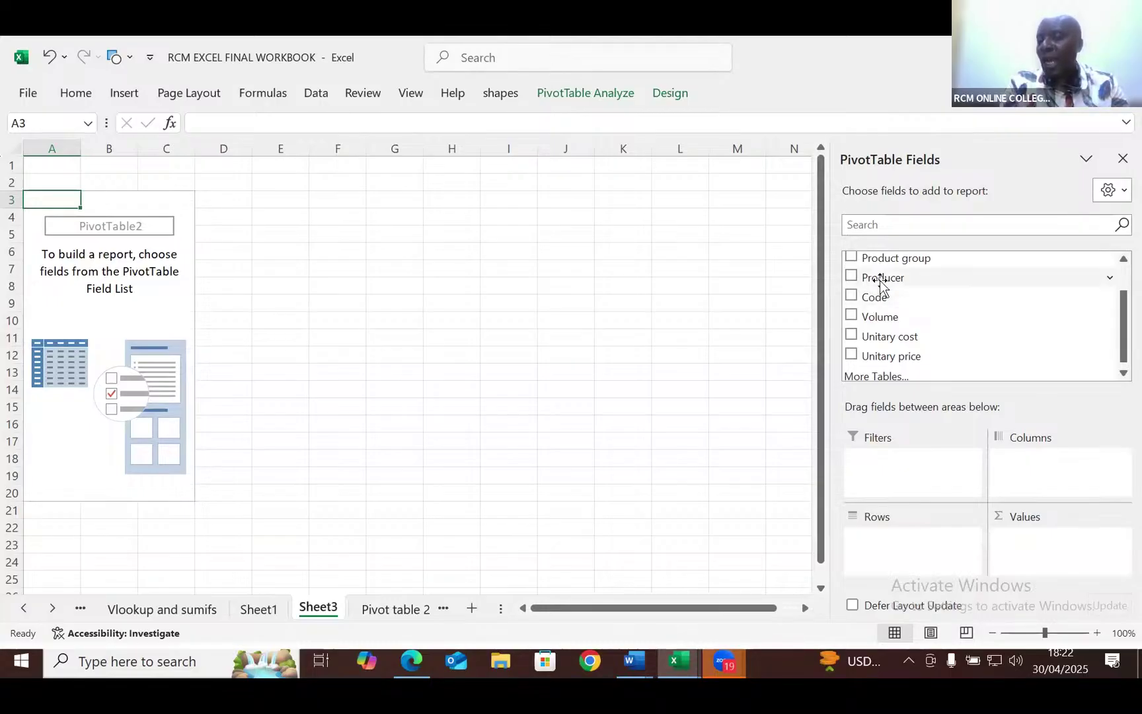
click(903, 318)
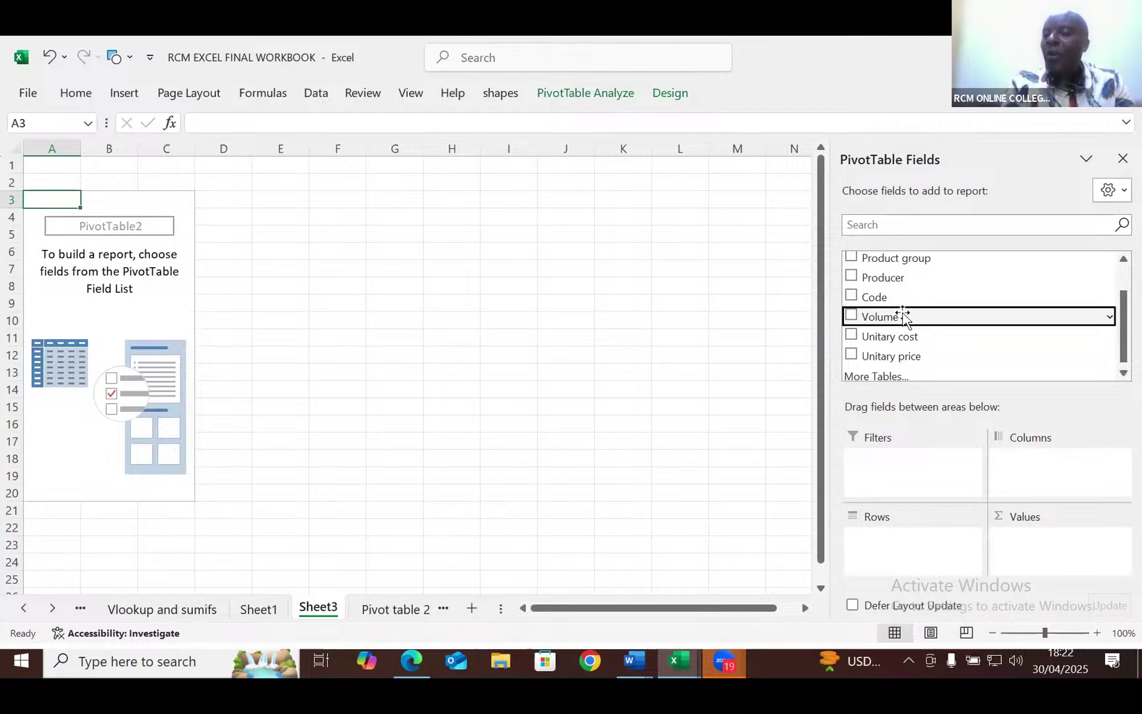
drag(904, 318, 1034, 553)
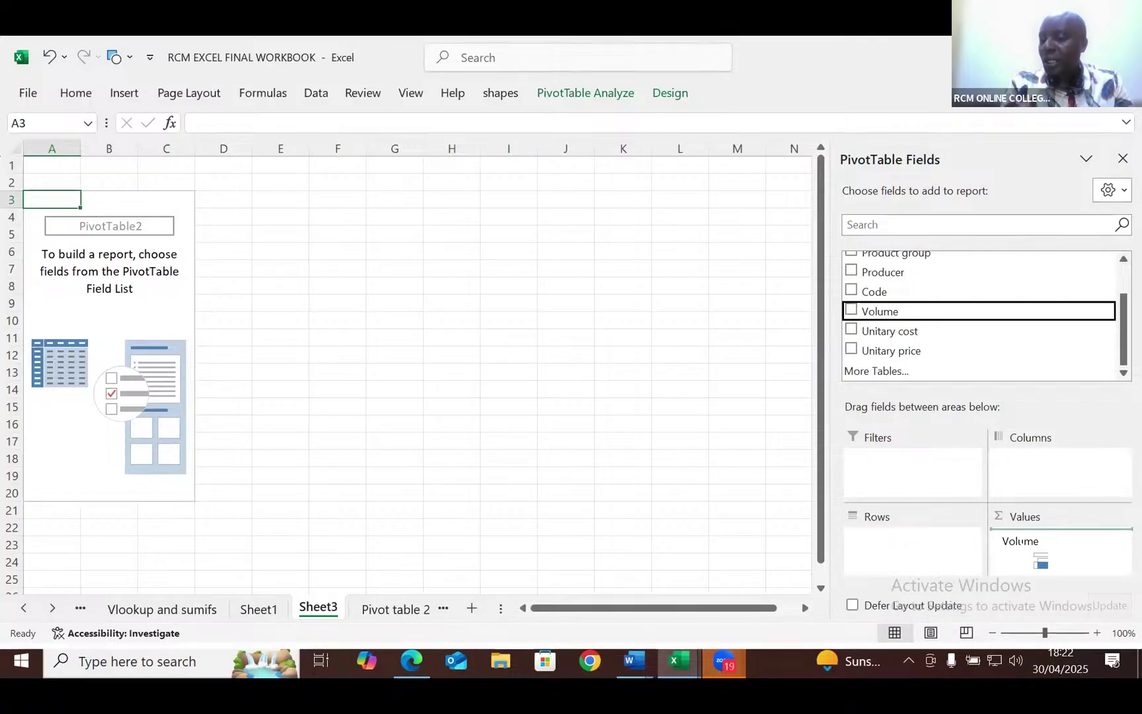
drag(1034, 553, 1021, 542)
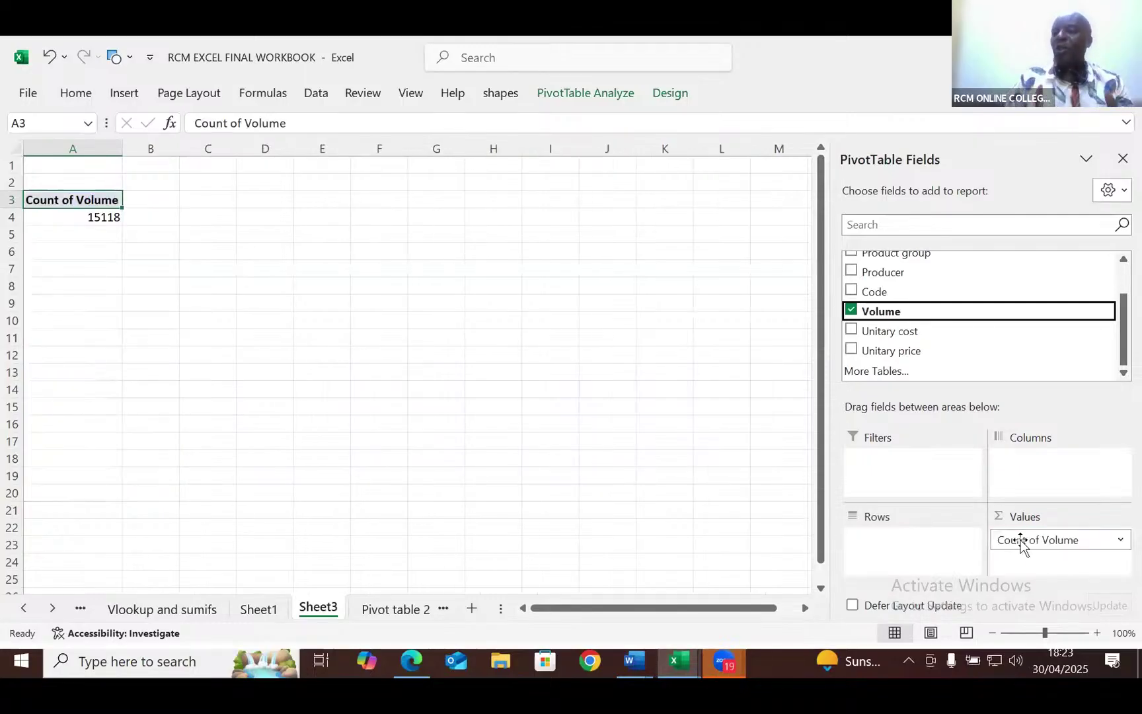
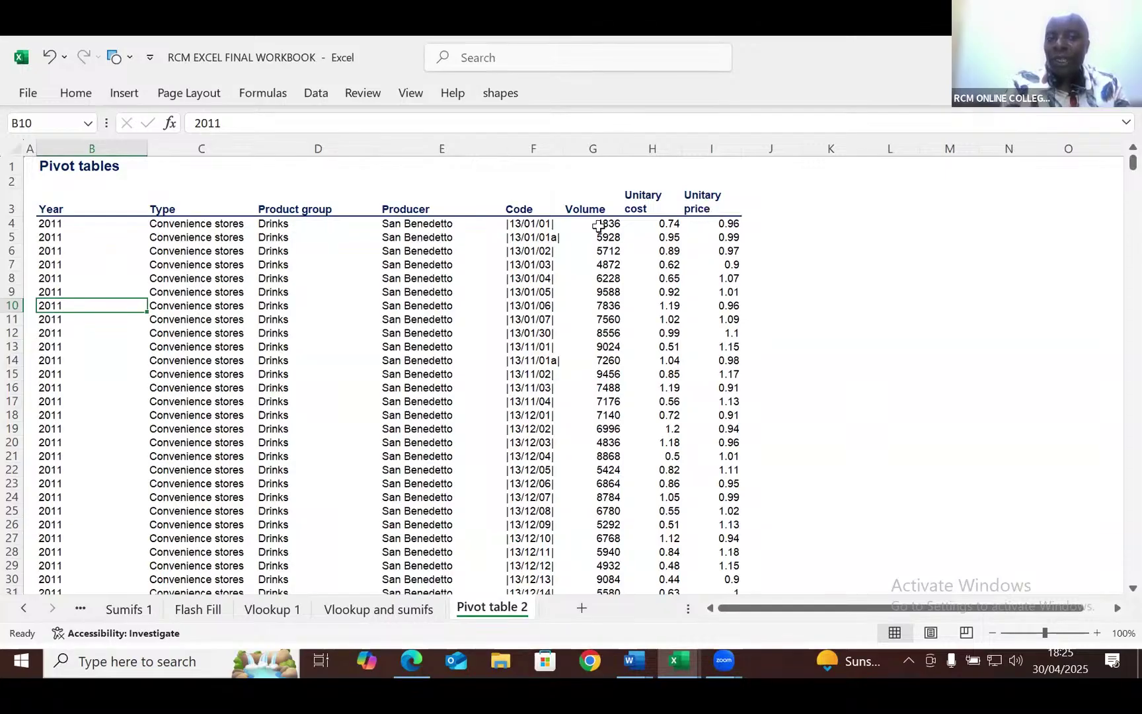
Step: Enter the note "CTRL AND DOWN ARROW" in cell K14 beside the data, and reselect the first Type record
click(218, 226)
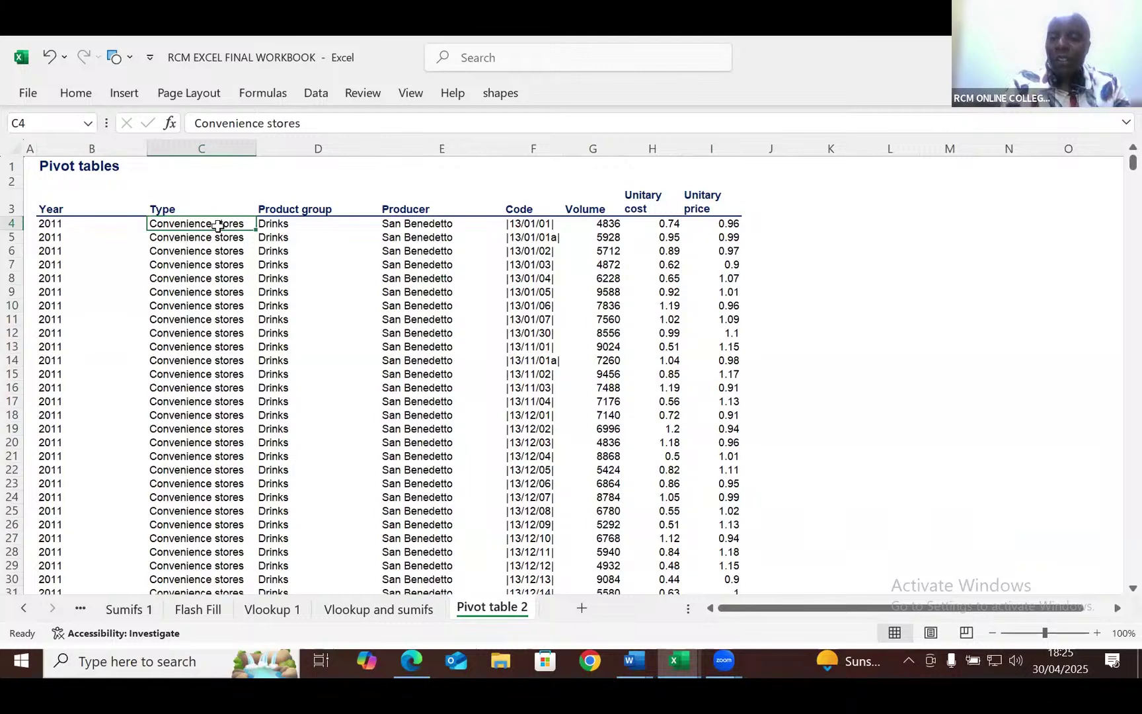
click(819, 360)
text(C)
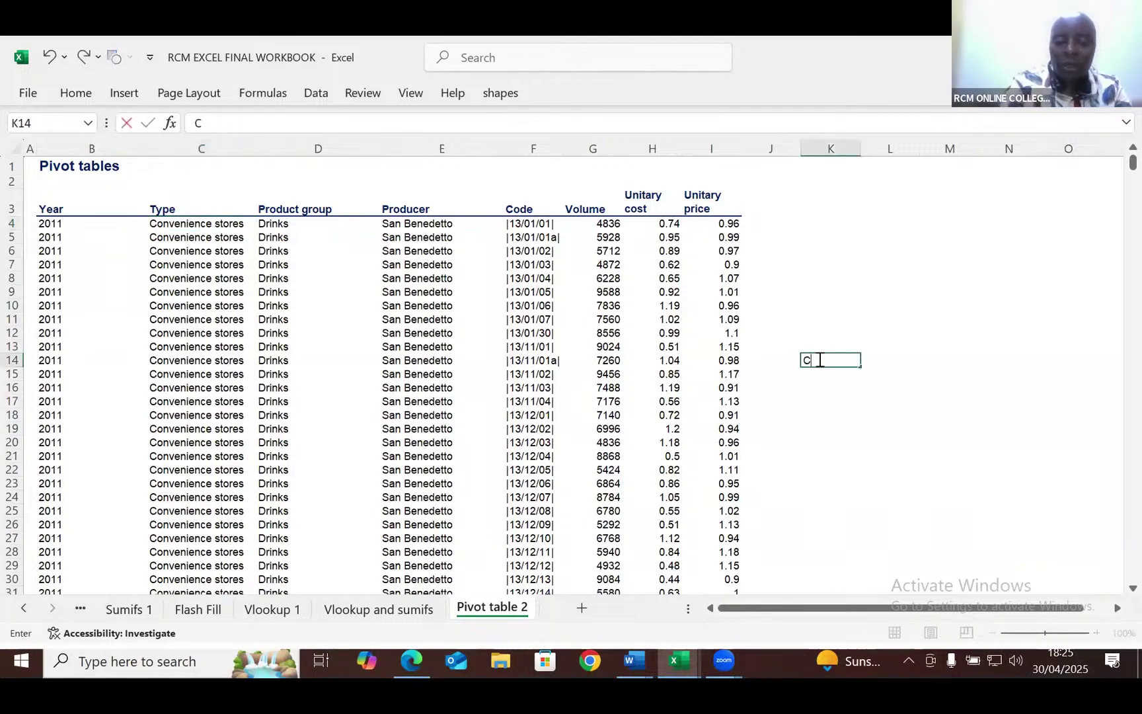
text(TRL)
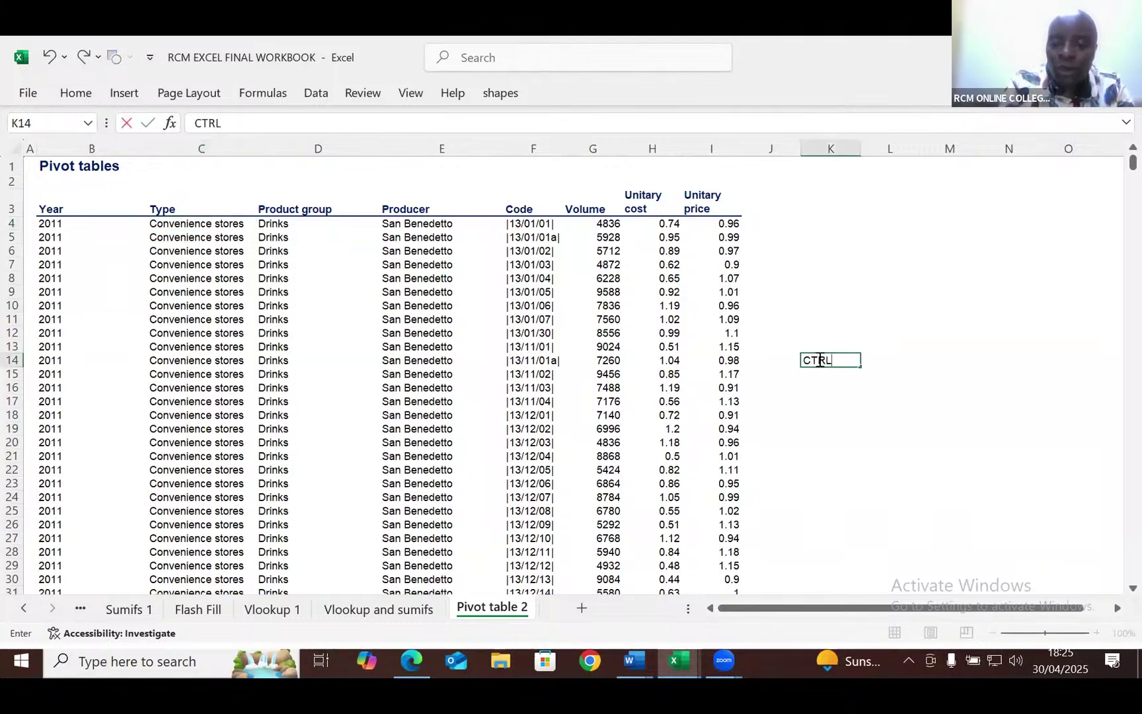
text( AN)
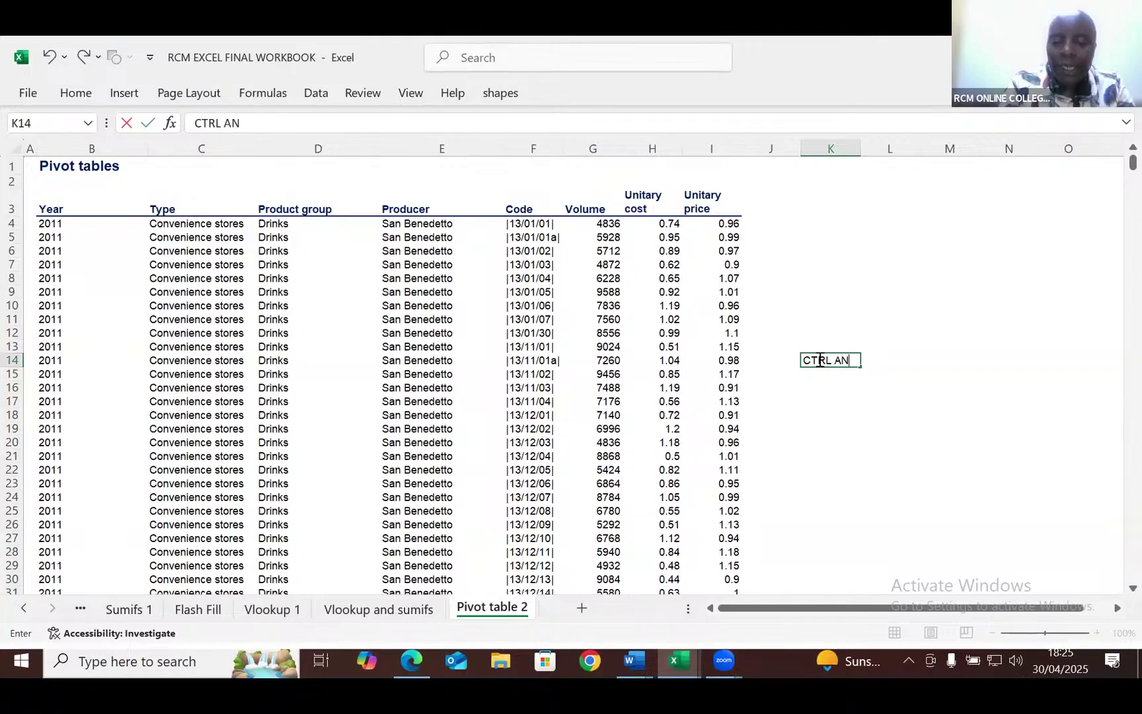
text(D DOWN)
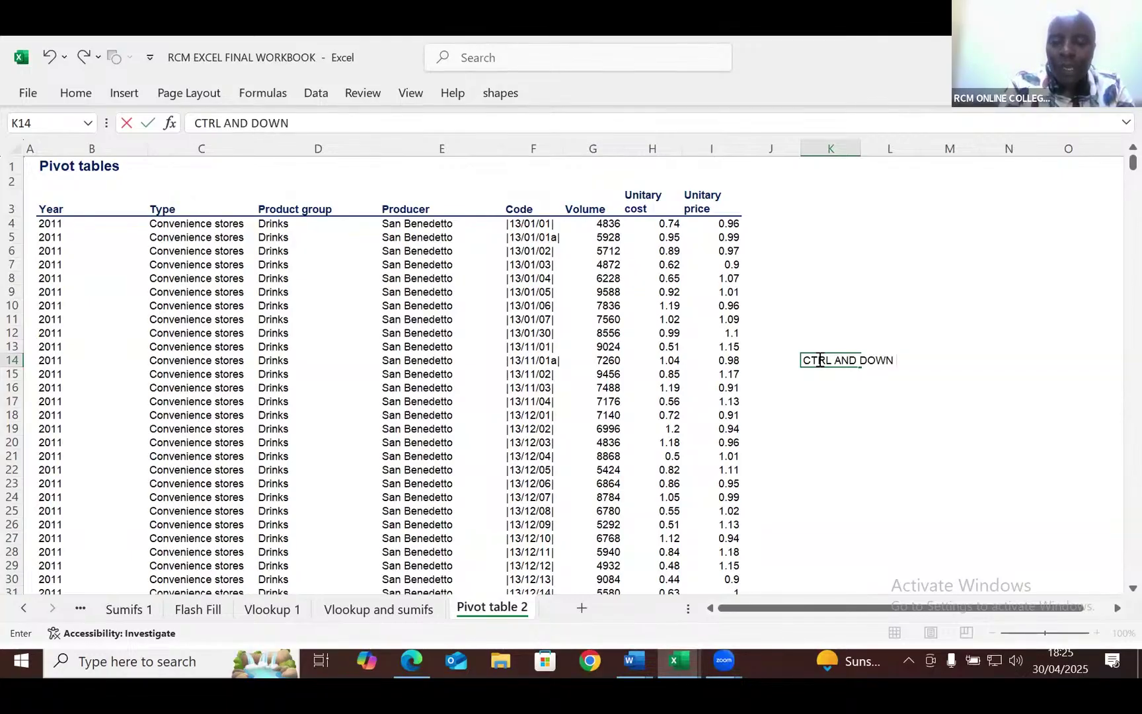
text( ARROW)
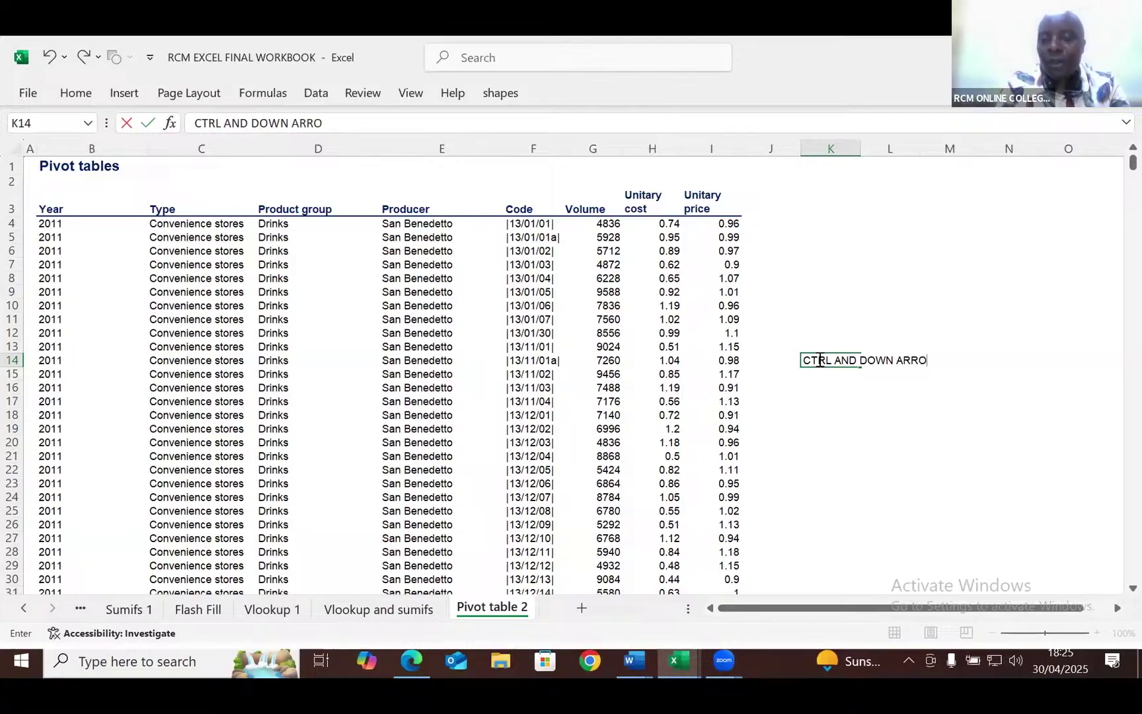
click(228, 223)
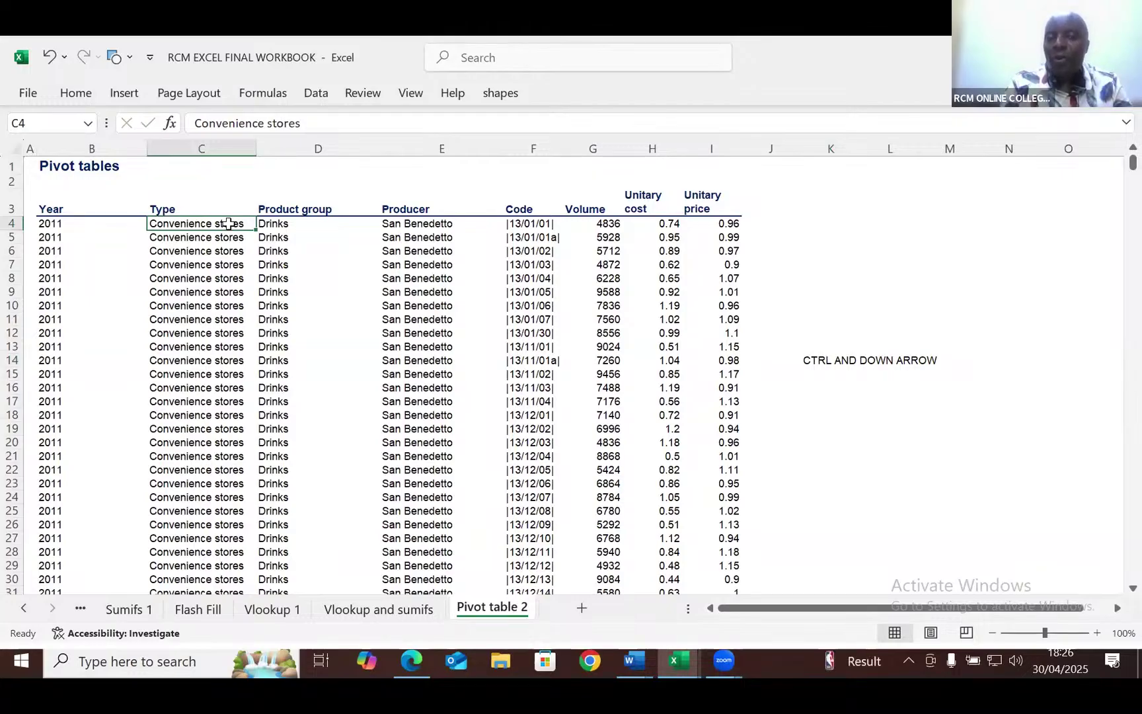
Step: Jump to the last record in the Type column and return to the column's header
key(ctrl+Down)
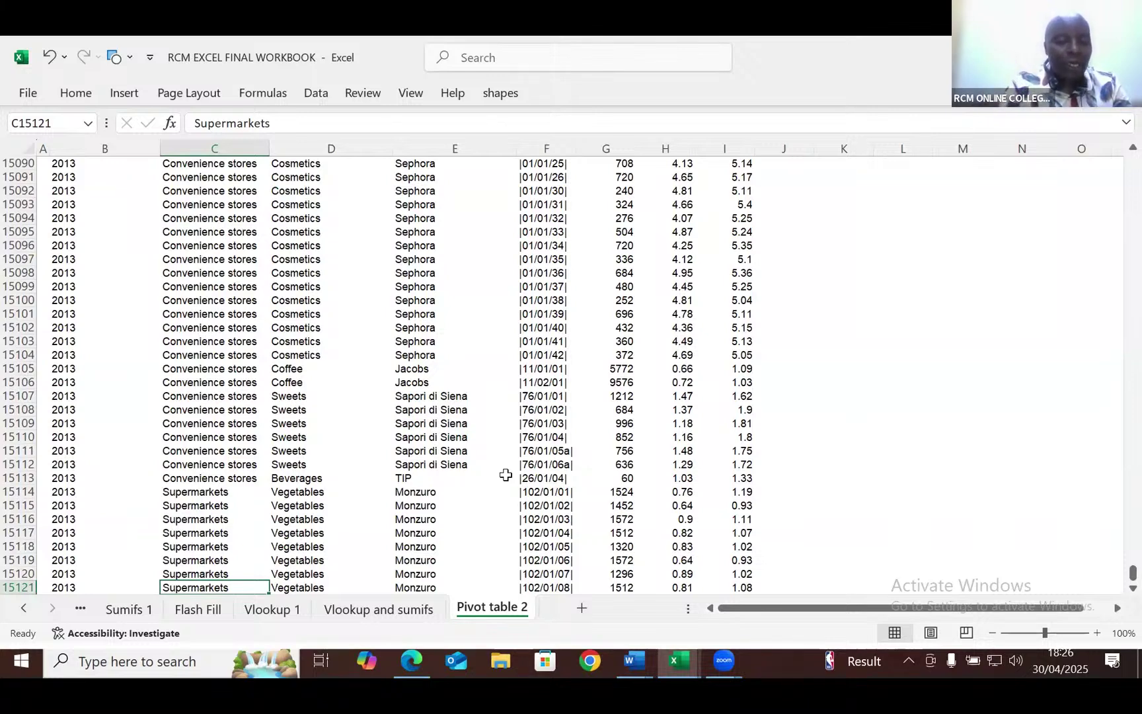
key(ctrl+Up)
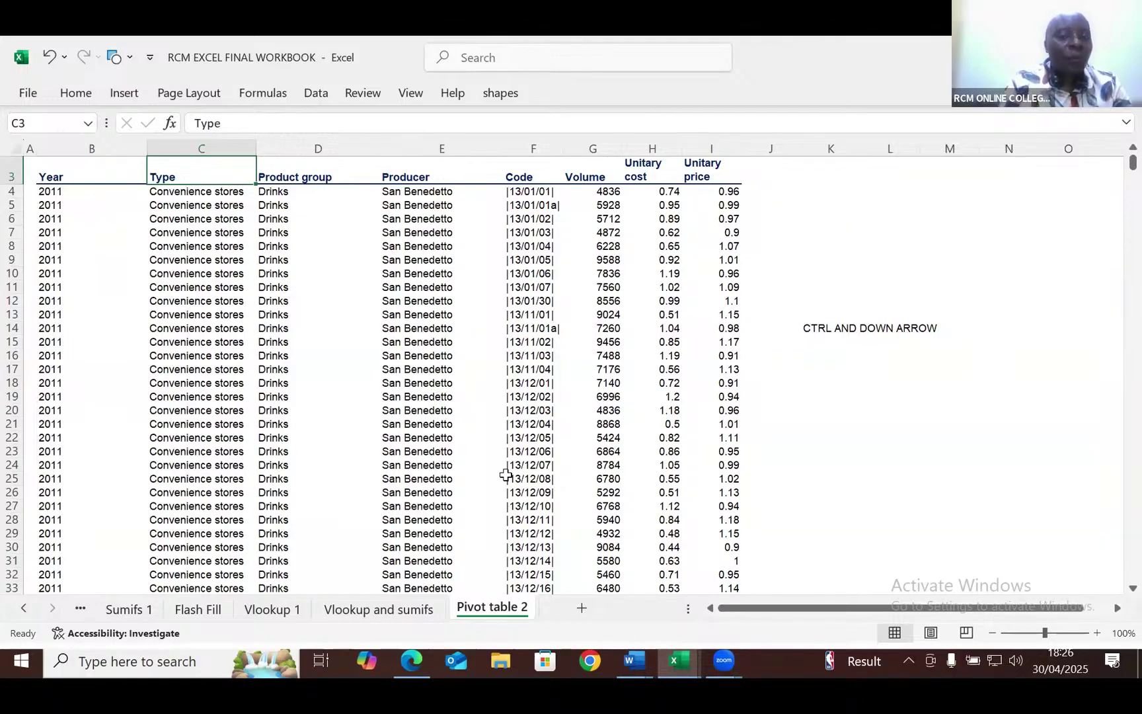
Step: Create a PivotTable from the 'Pivot table 2'!$B$3:$I$15121 range on a new worksheet
click(426, 257)
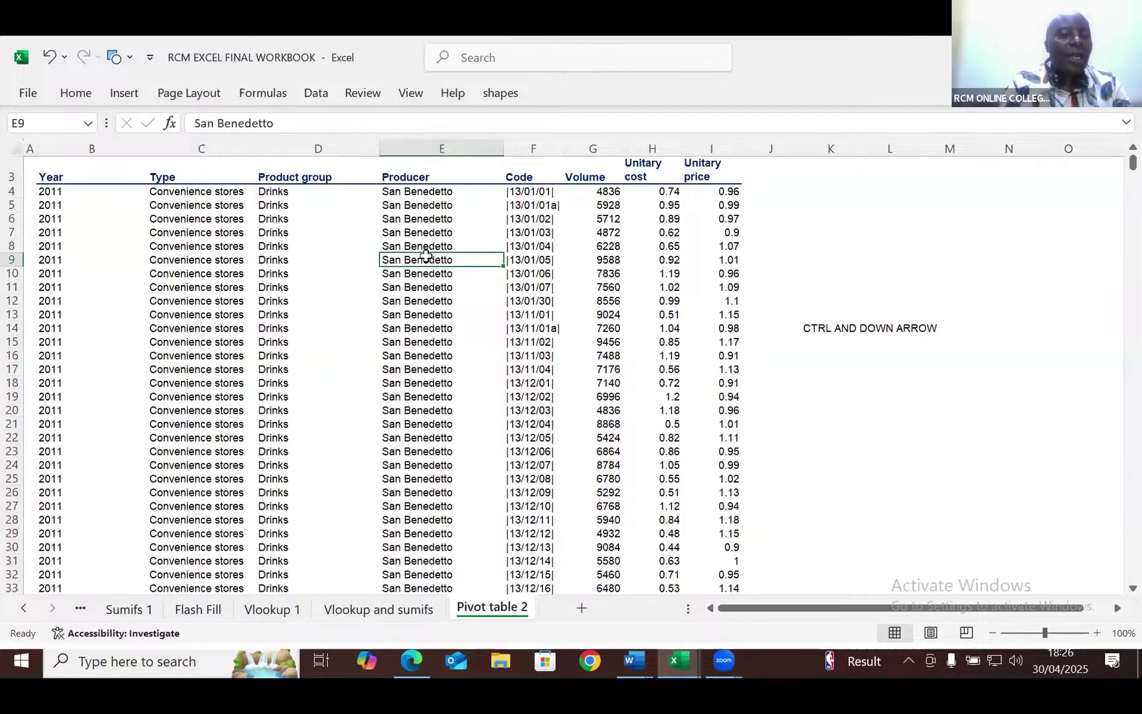
click(276, 245)
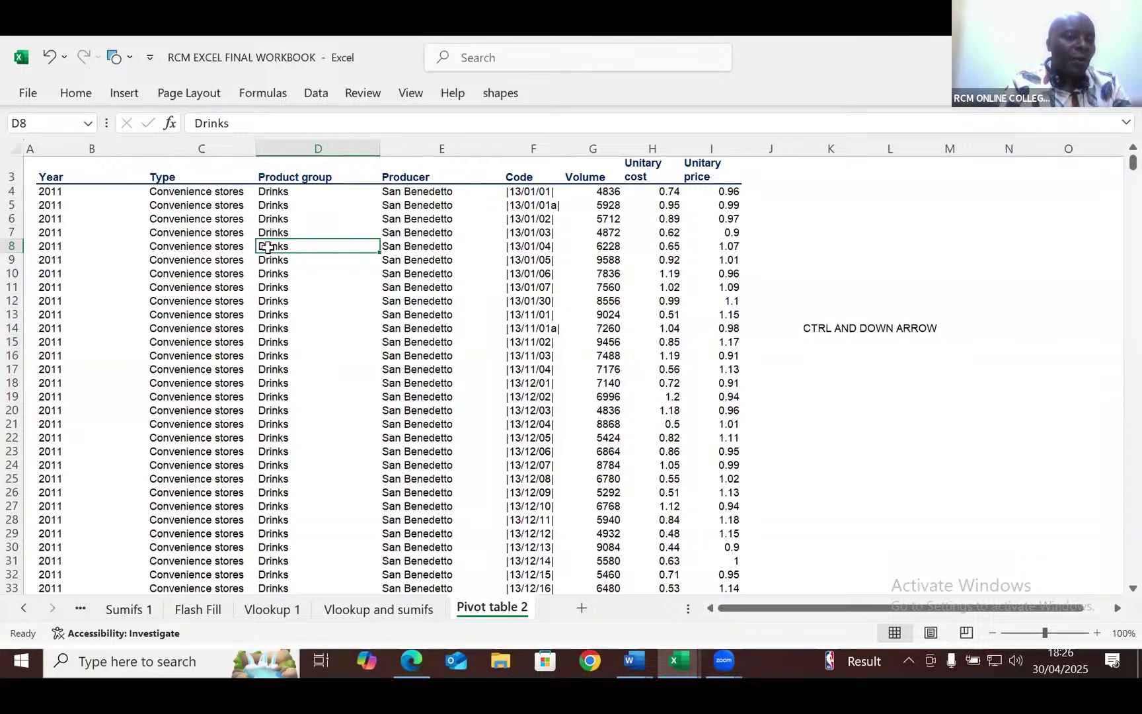
click(125, 95)
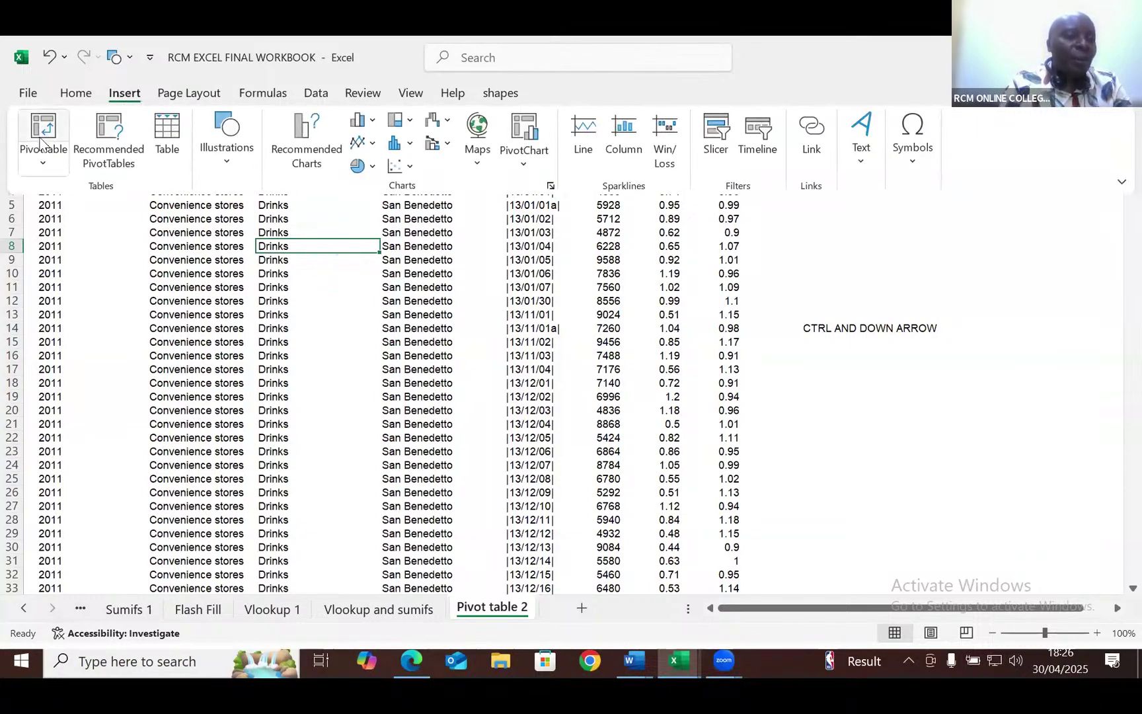
click(41, 142)
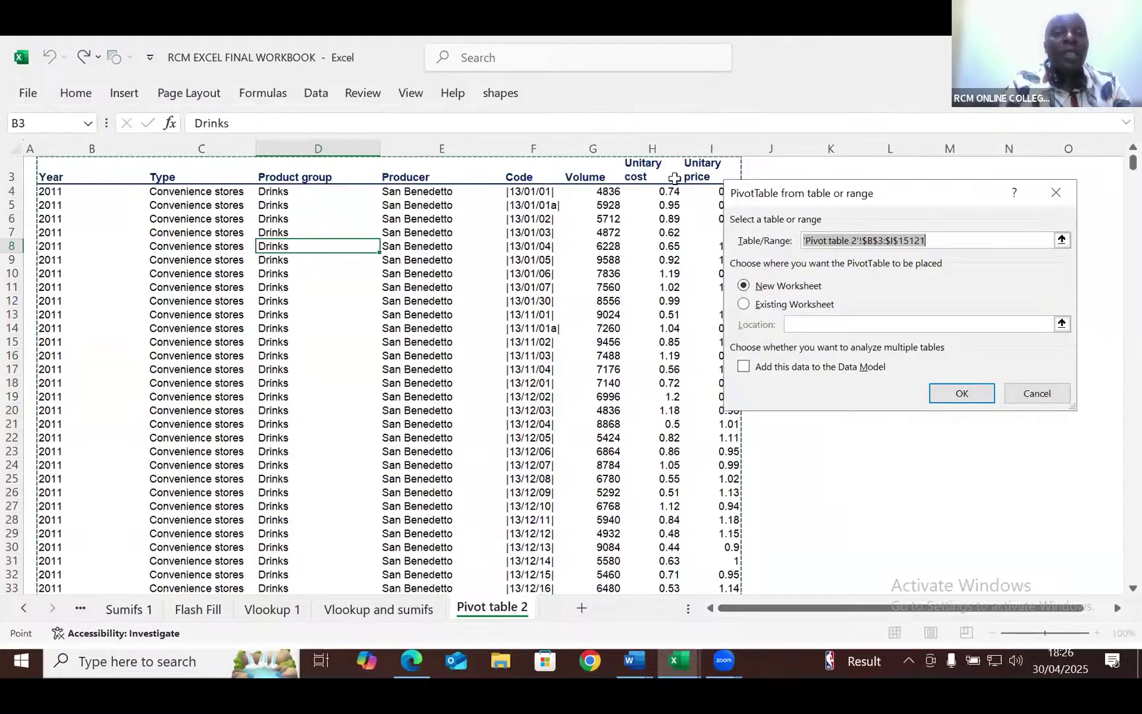
click(962, 394)
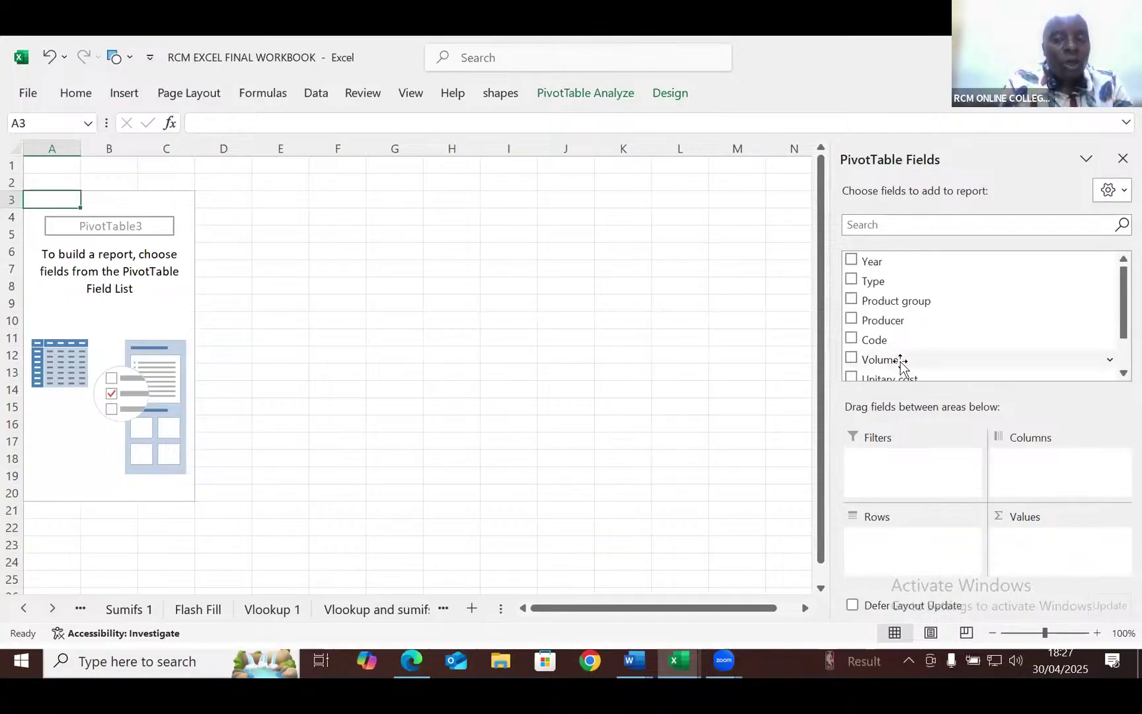
Step: Add the Volume field to the PivotTable's values and summarise it by Sum
drag(901, 363, 1026, 547)
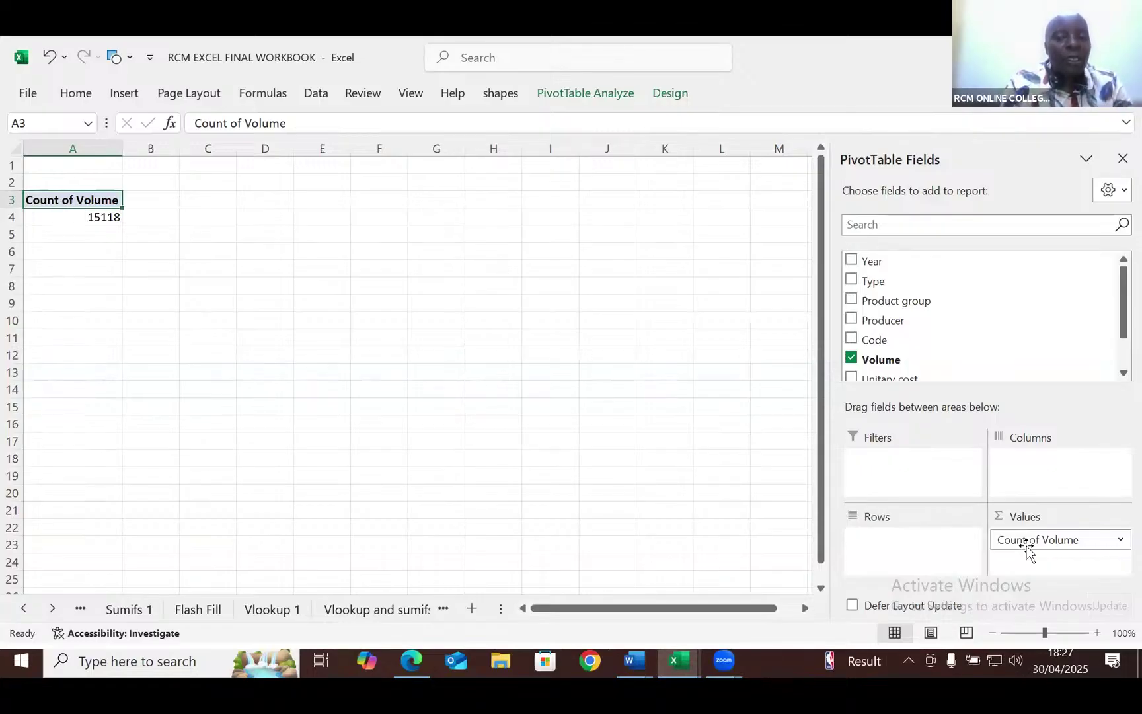
click(1118, 541)
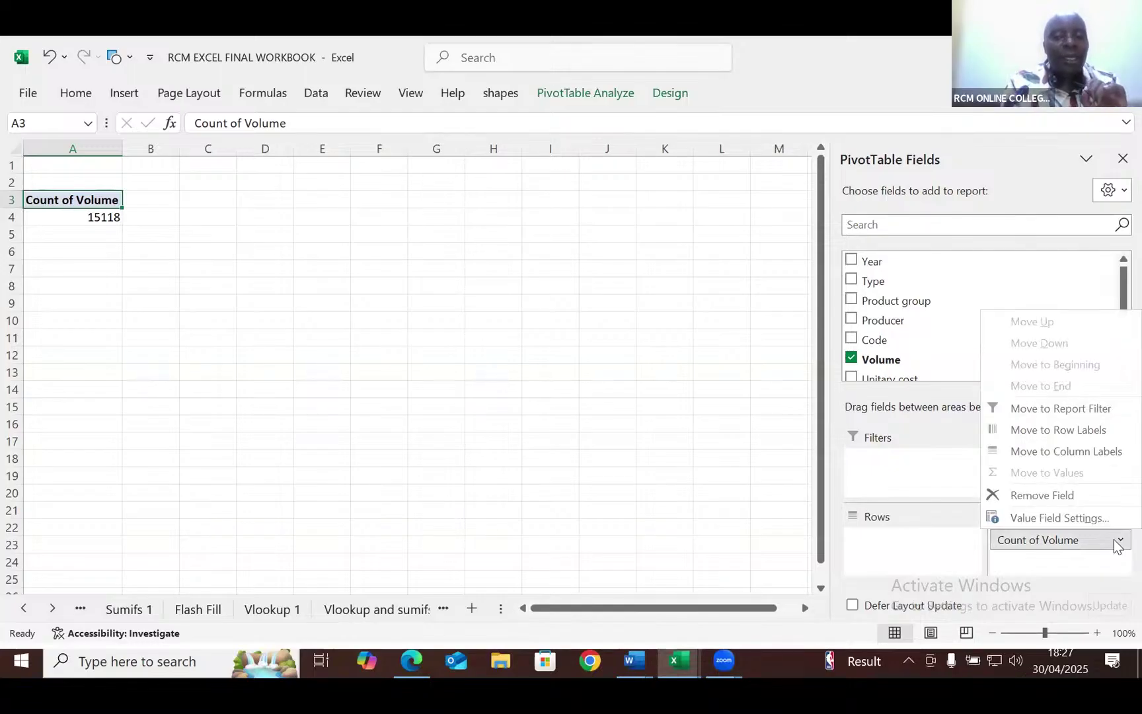
click(1060, 517)
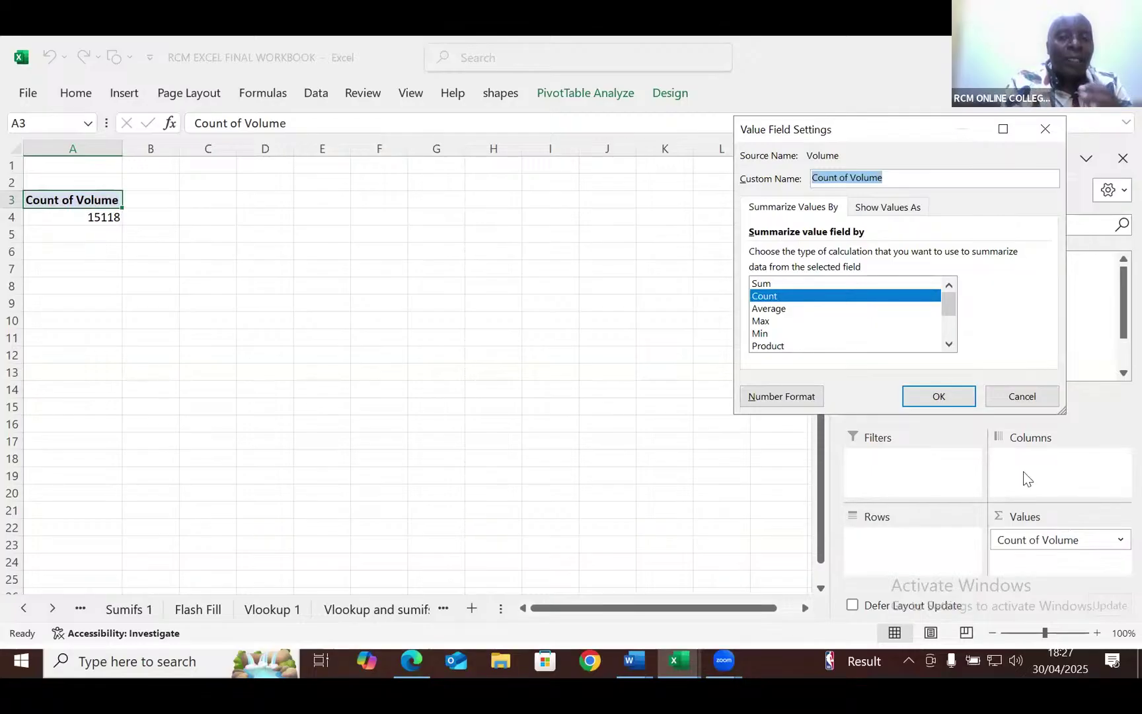
click(854, 284)
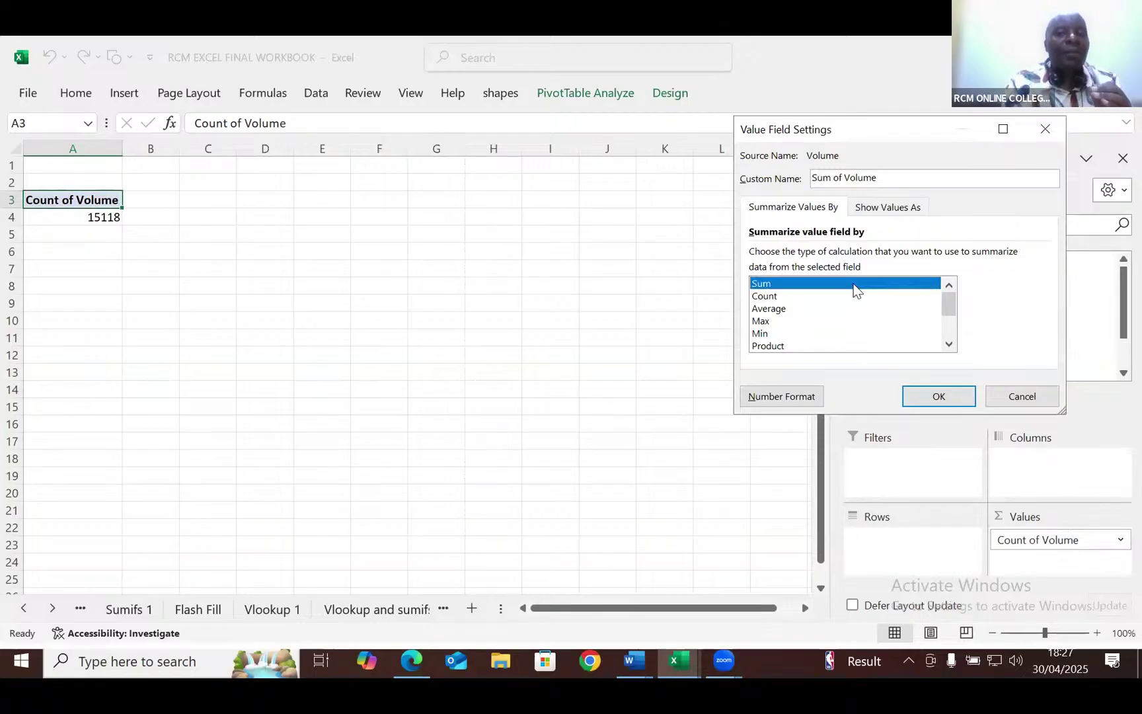
click(917, 399)
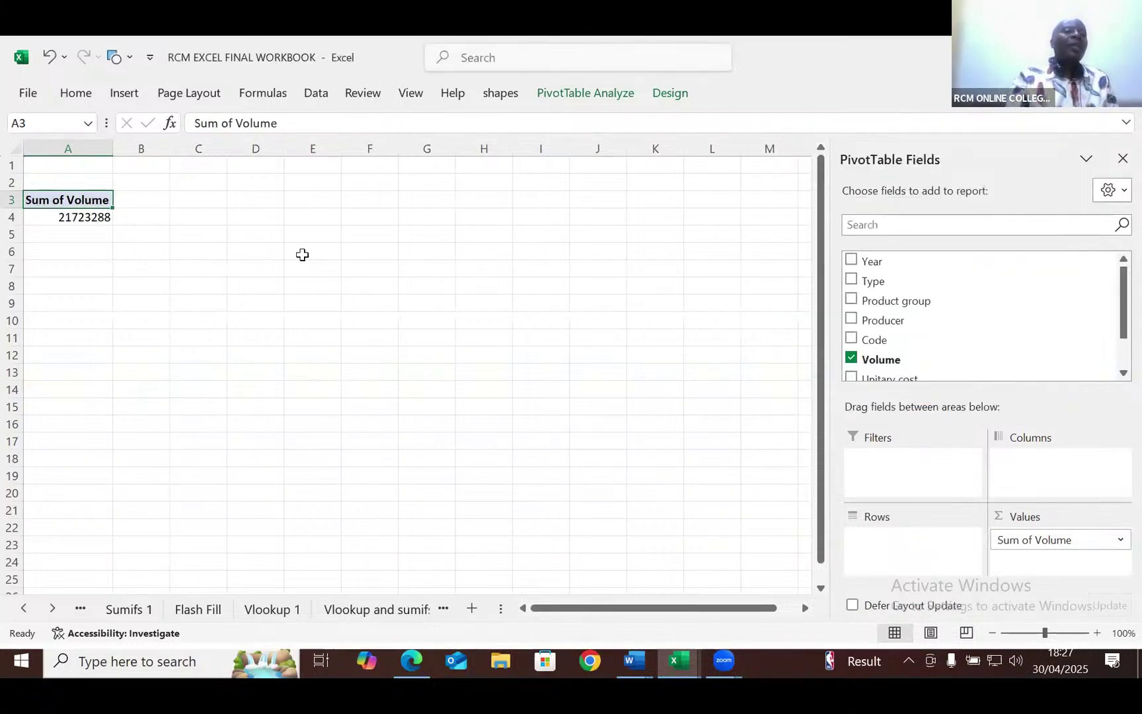
Step: Break down the volume totals with Product group as rows and Year as columns
click(76, 220)
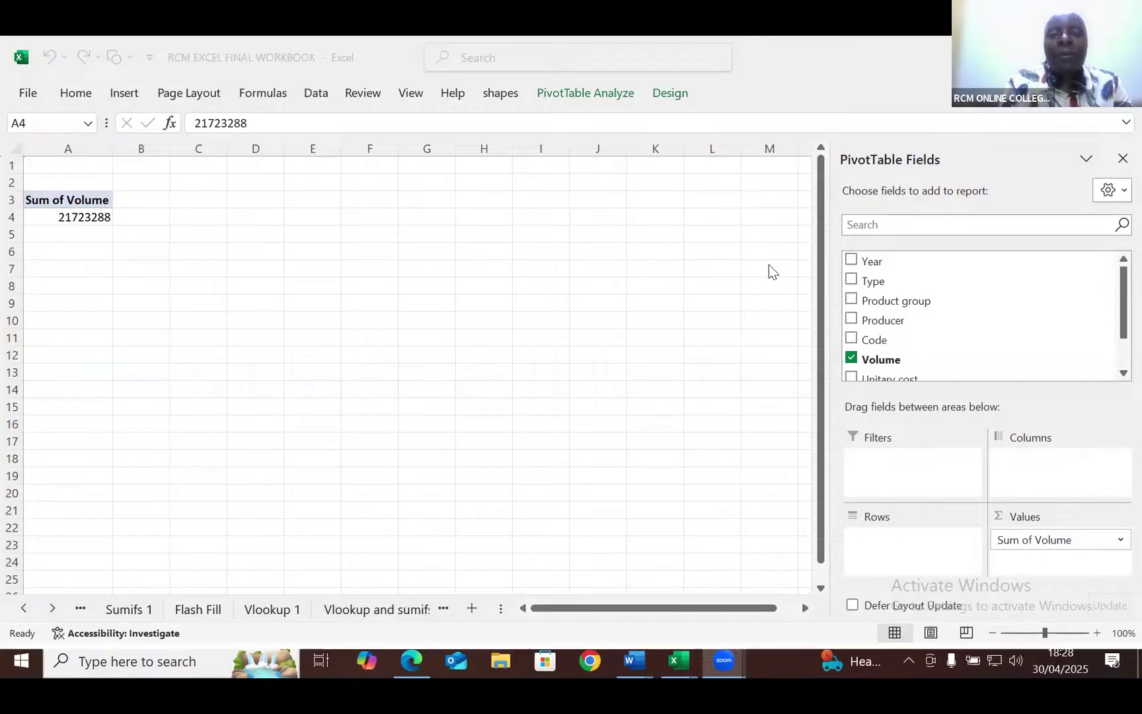
click(894, 302)
drag(893, 300, 883, 540)
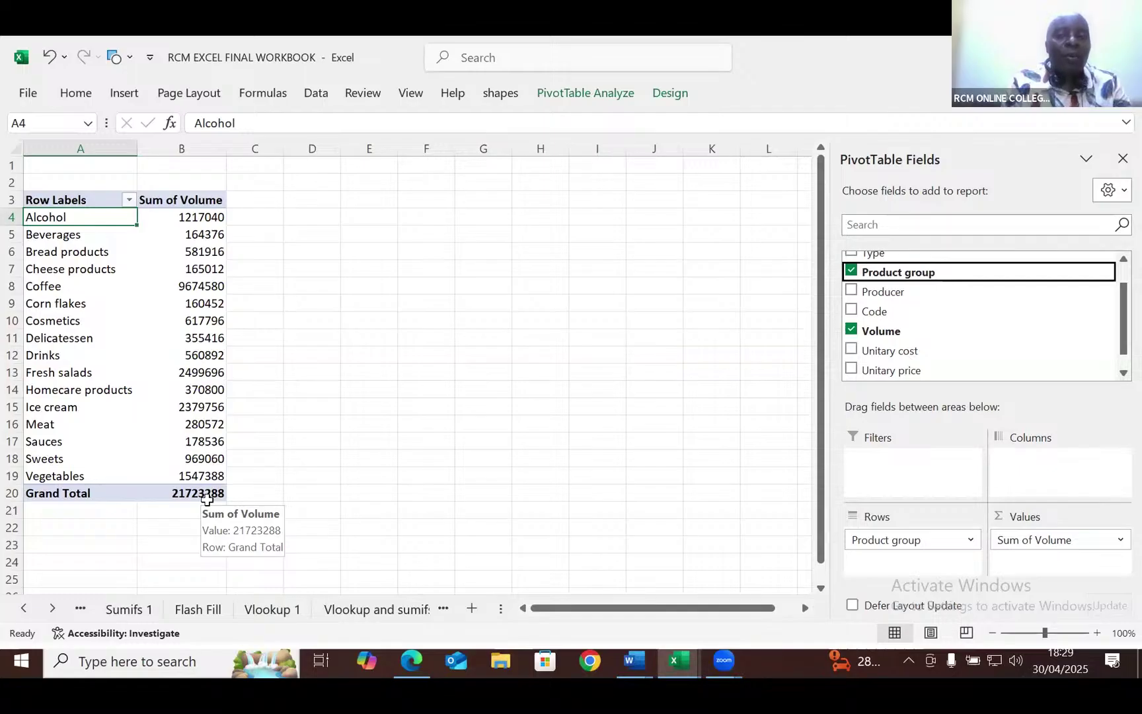
click(1122, 260)
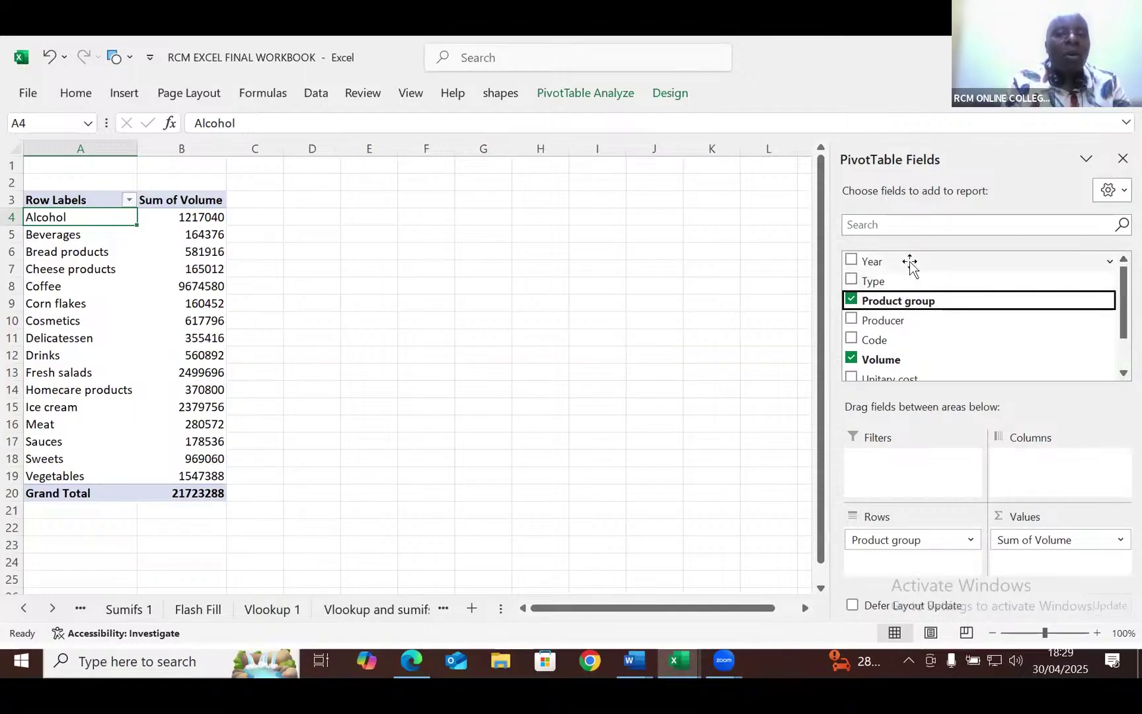
drag(909, 264, 1024, 465)
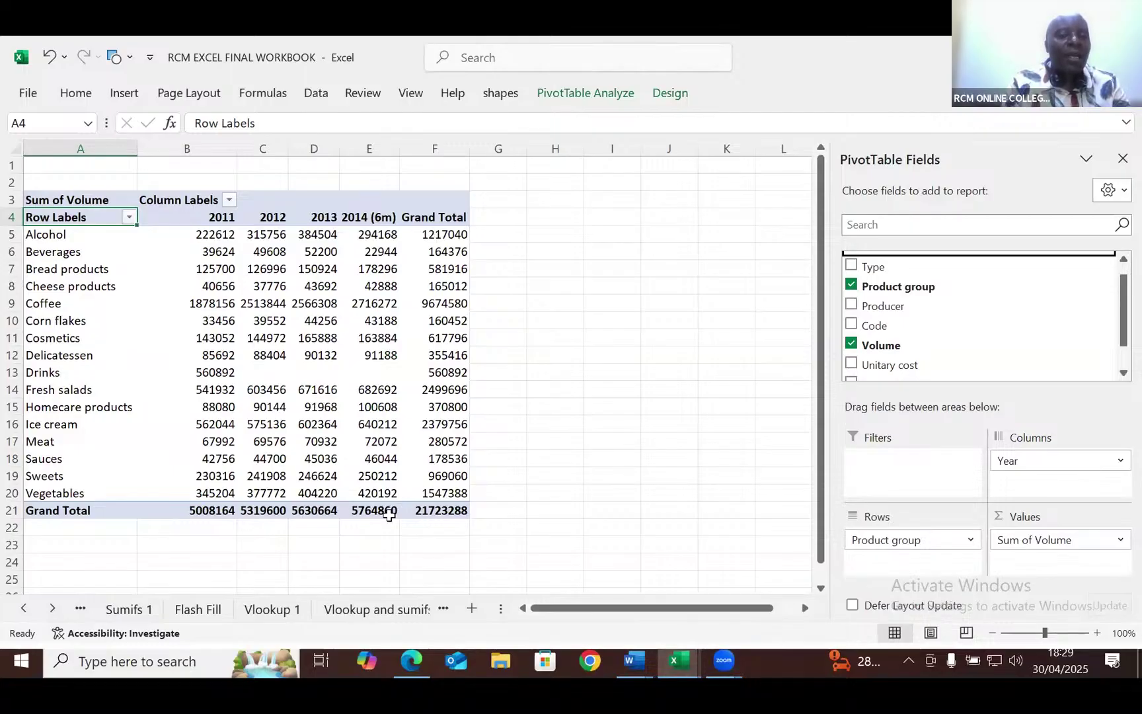
Step: Insert a Clustered Column PivotChart from the PivotTable, close the field list, and place the chart beside the table
mouse_move(389, 516)
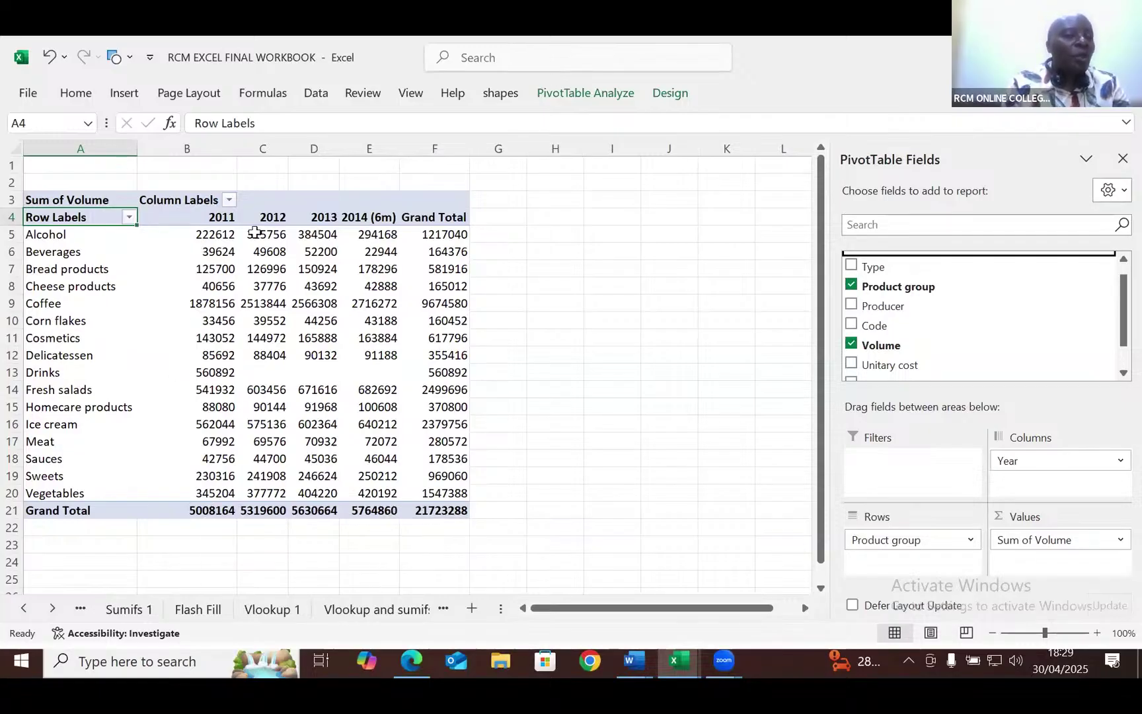
mouse_move(394, 242)
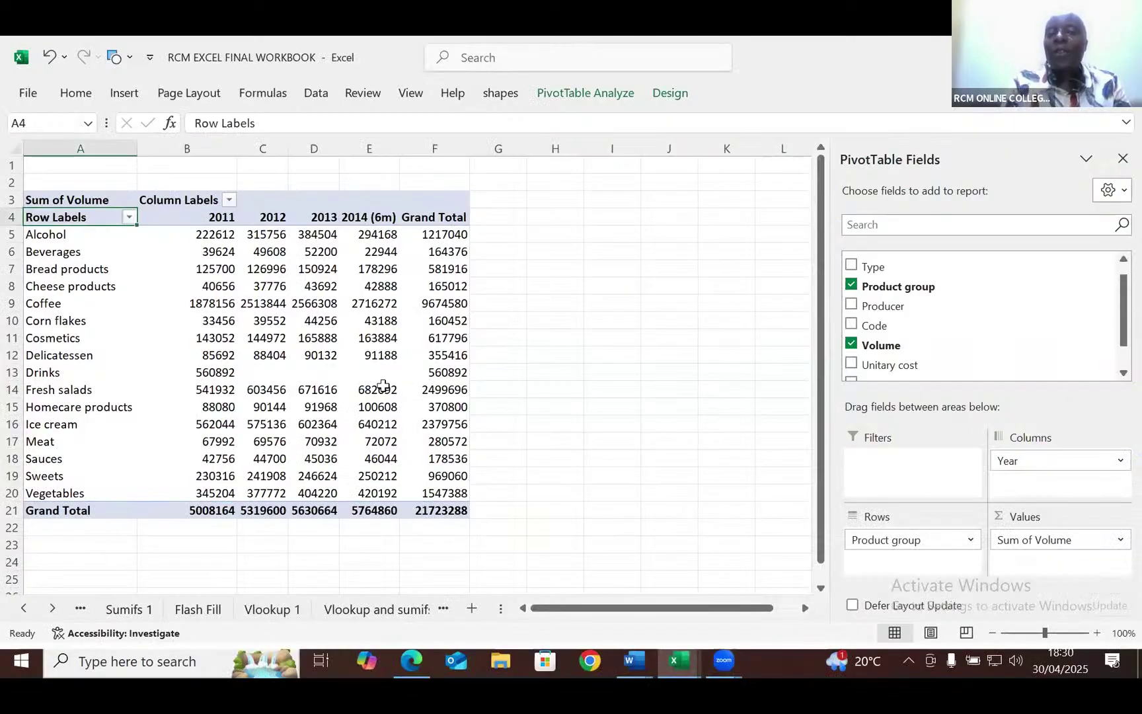
mouse_move(383, 386)
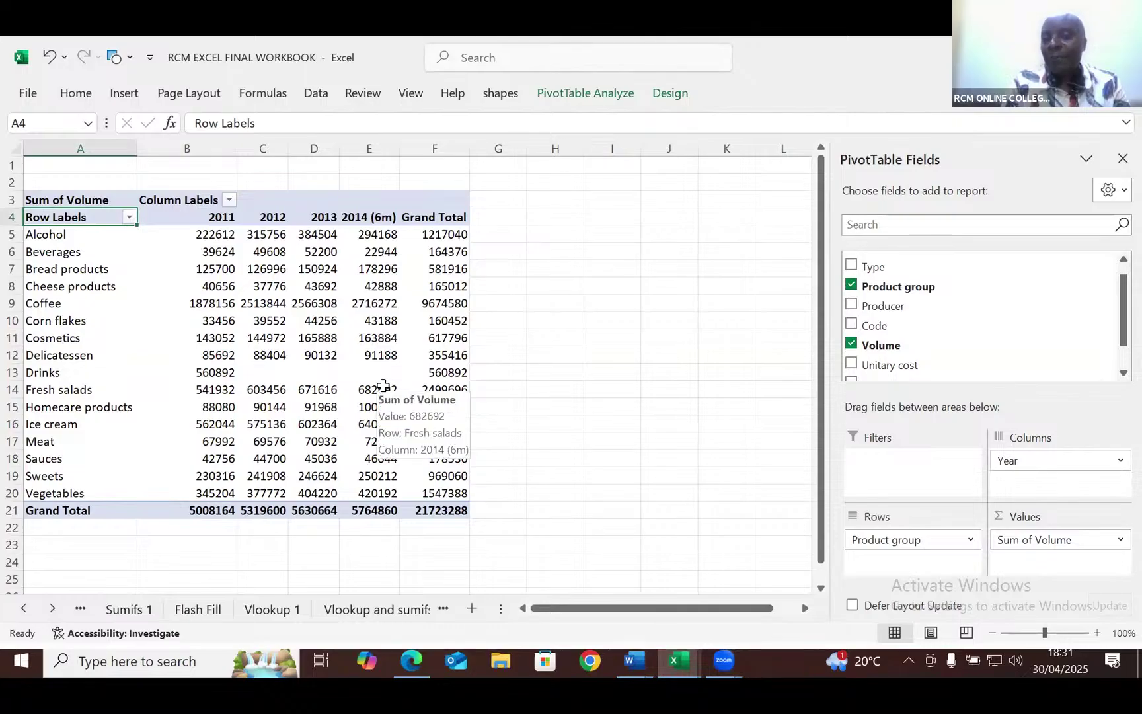
click(567, 94)
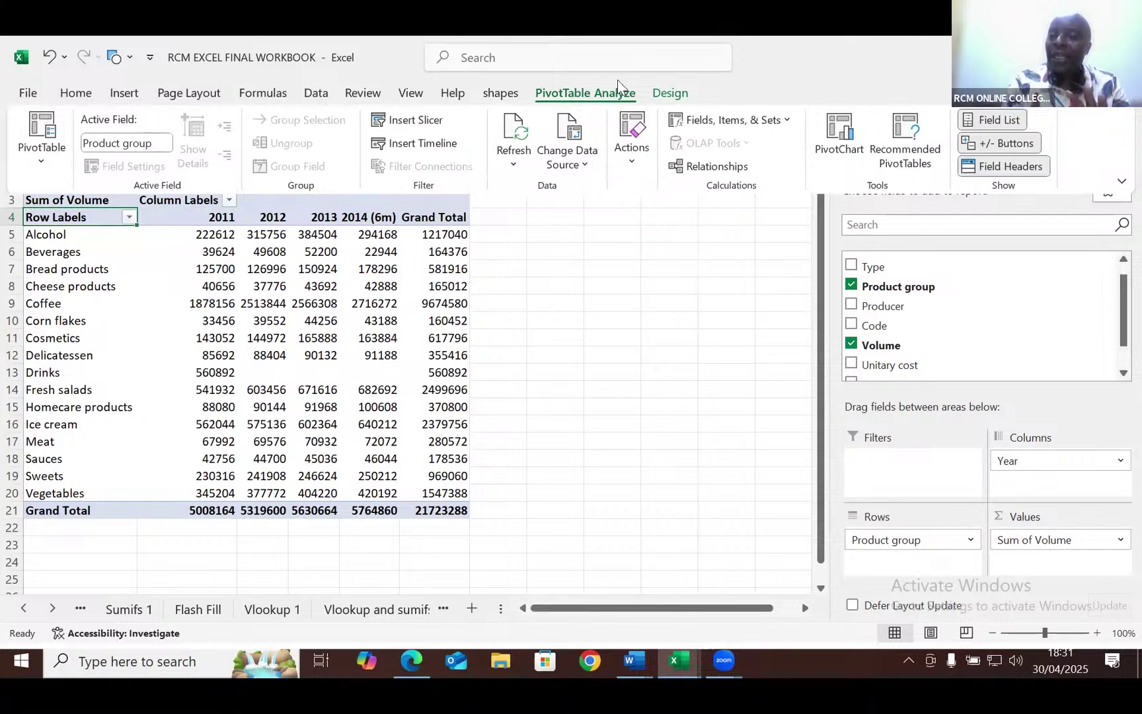
click(851, 148)
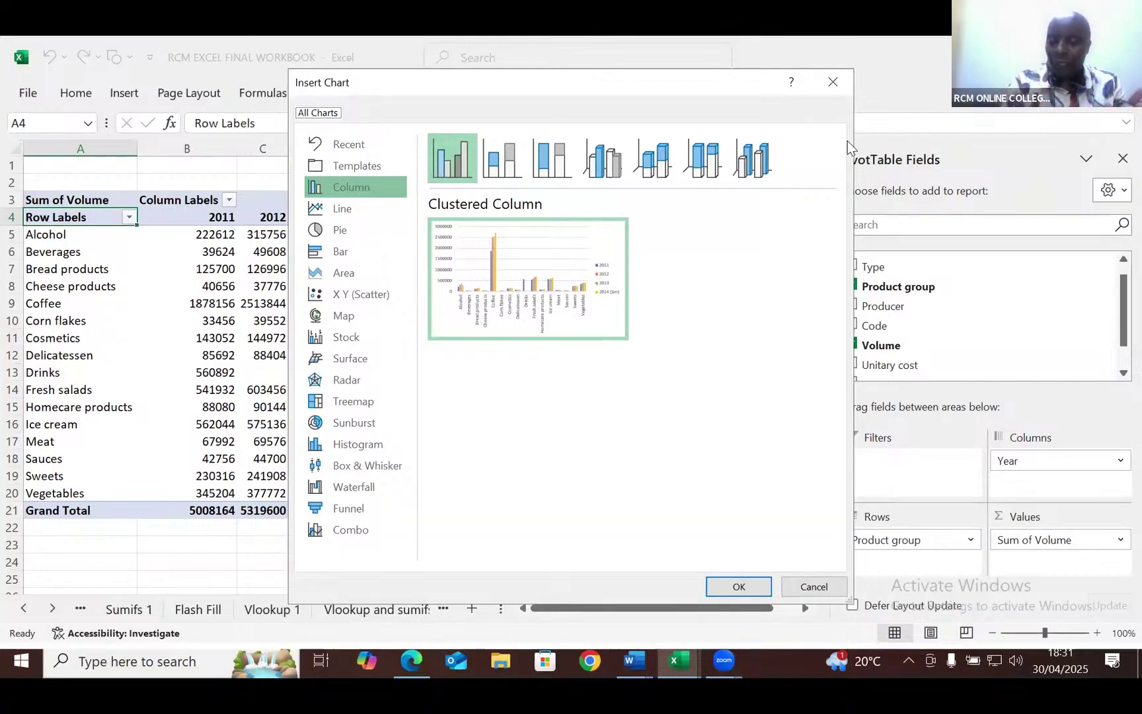
click(738, 586)
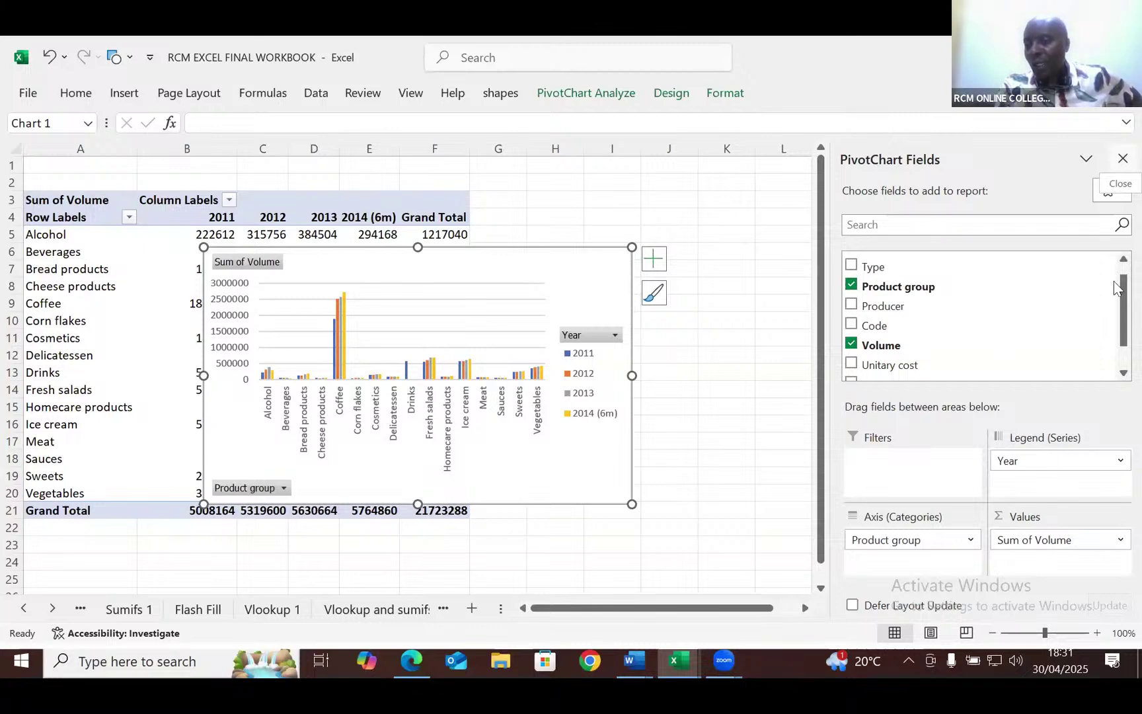
click(1121, 159)
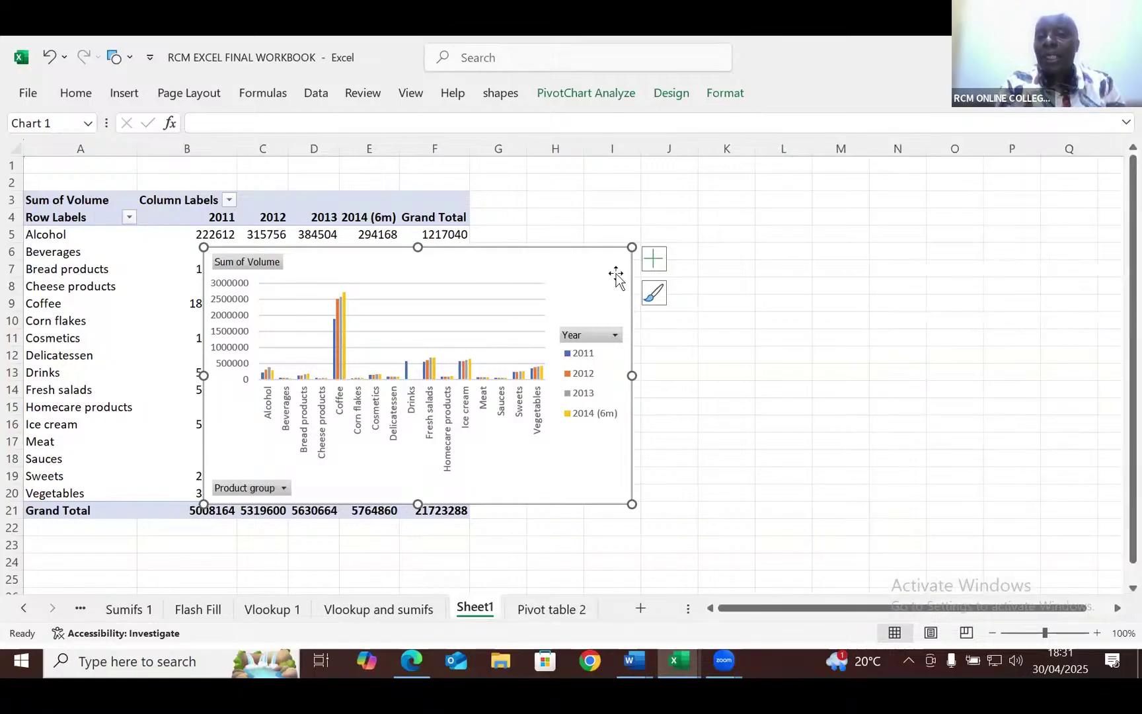
drag(609, 266, 923, 212)
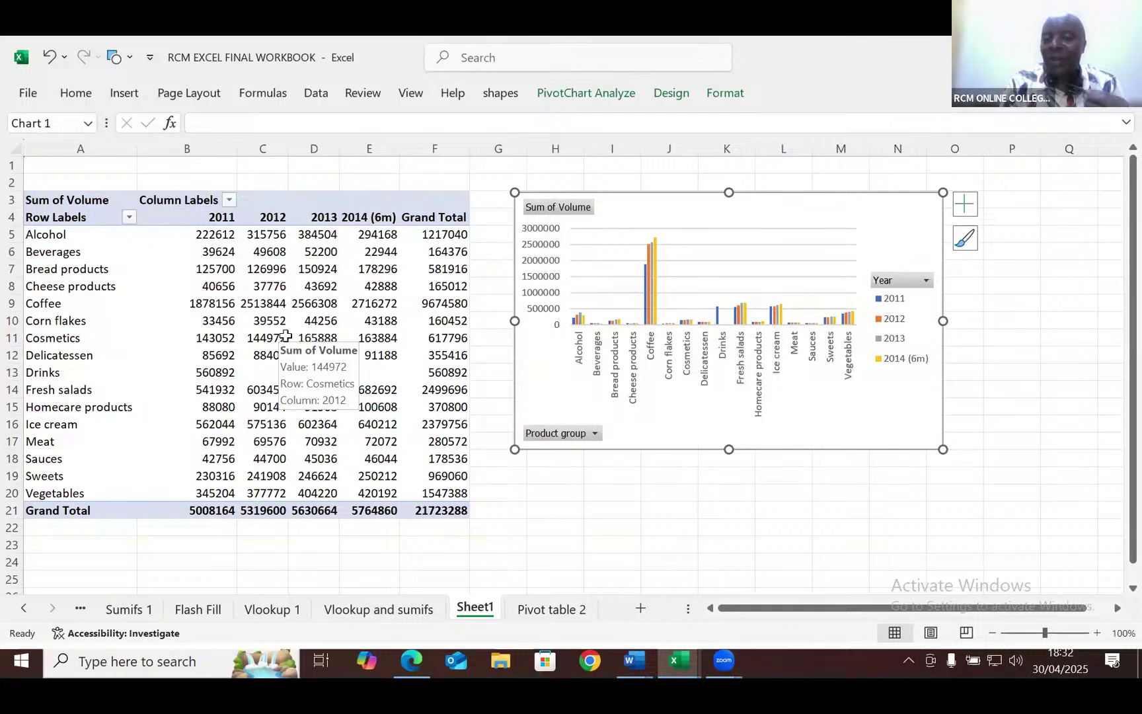
Step: Filter the PivotChart's Product group field to show only Alcohol and Beverages
click(595, 435)
click(597, 435)
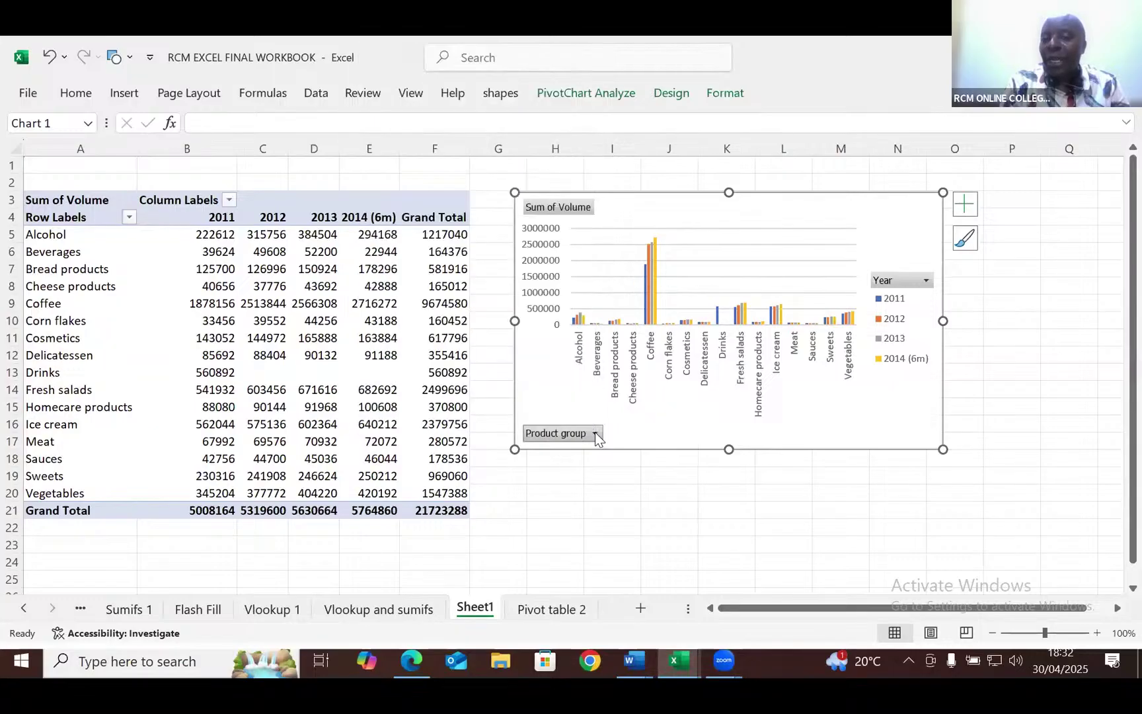
click(596, 435)
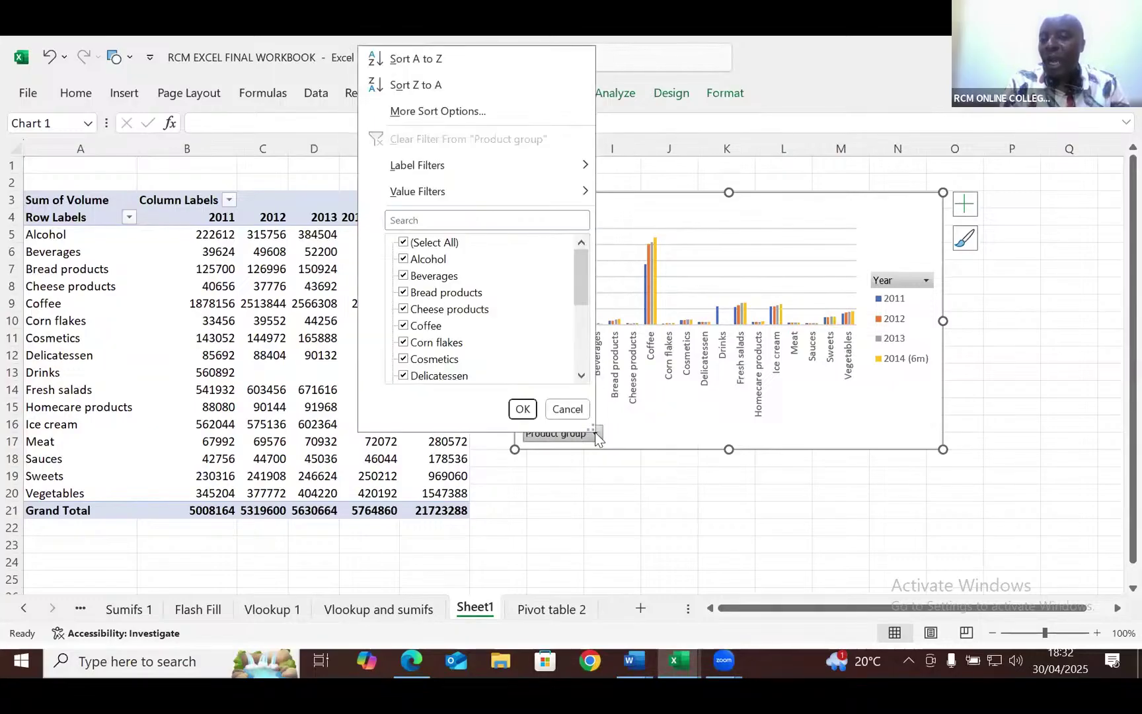
click(403, 244)
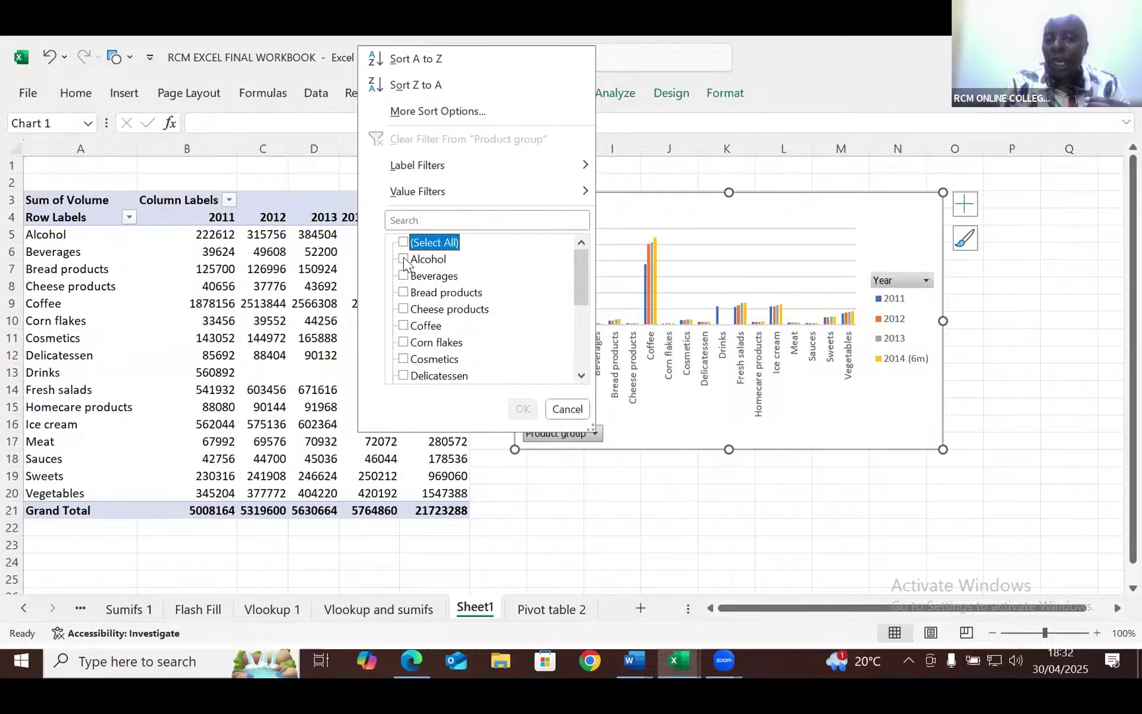
click(403, 259)
click(404, 276)
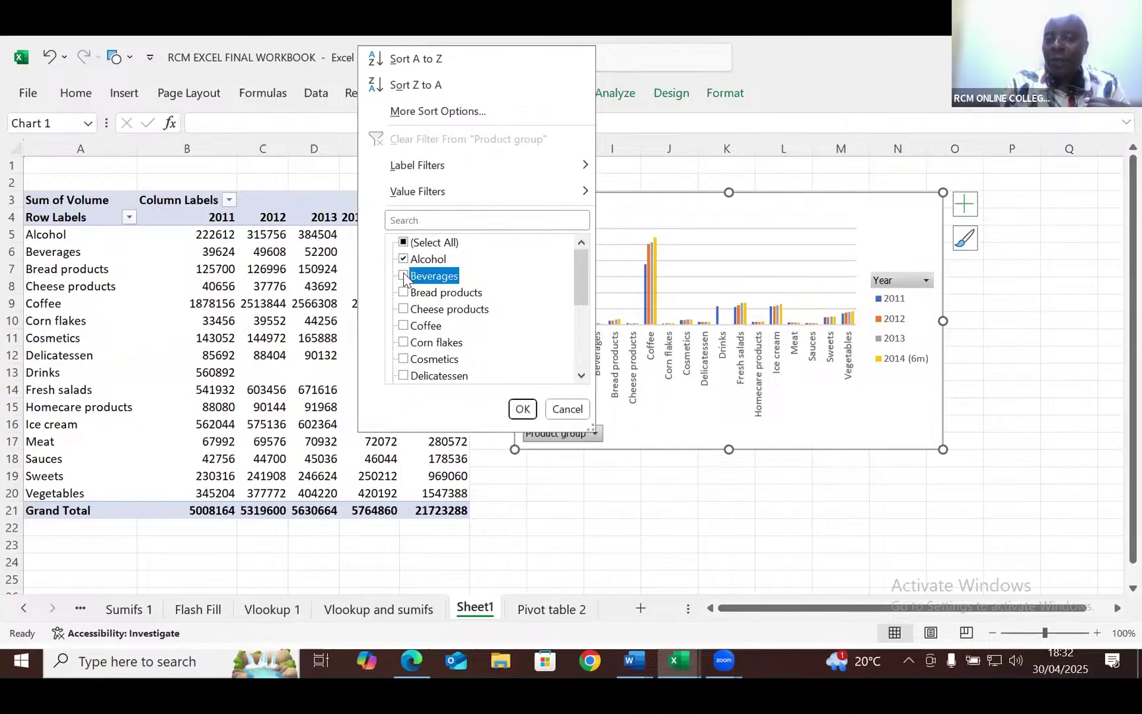
click(523, 409)
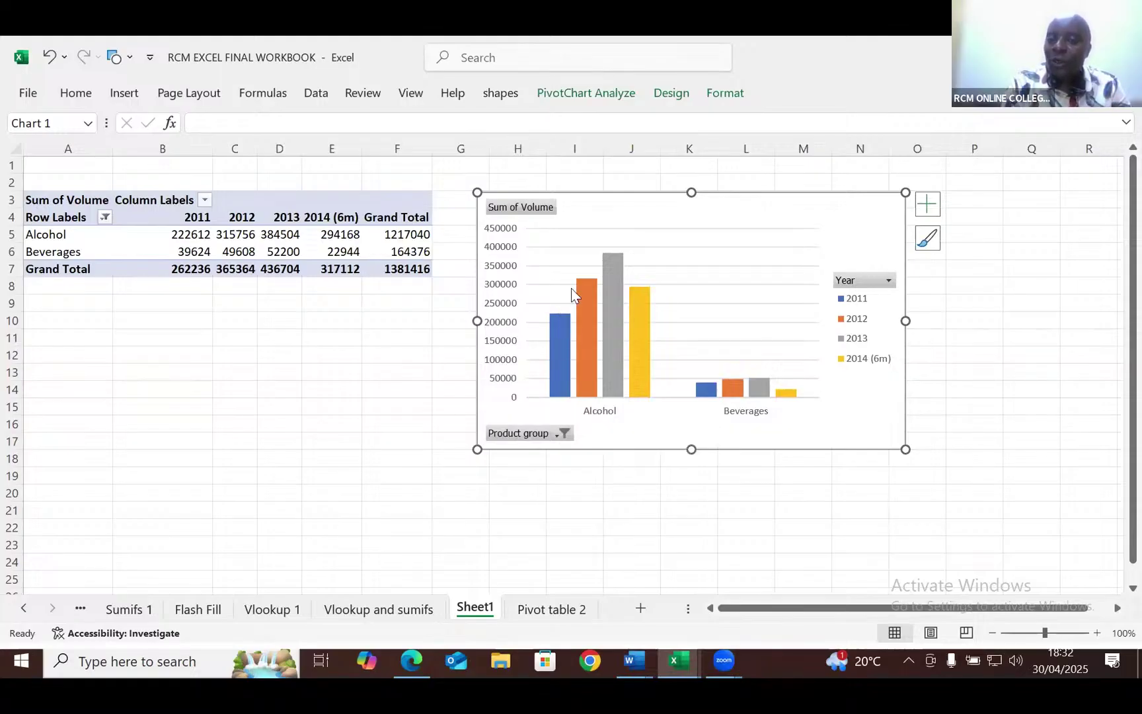
mouse_move(571, 310)
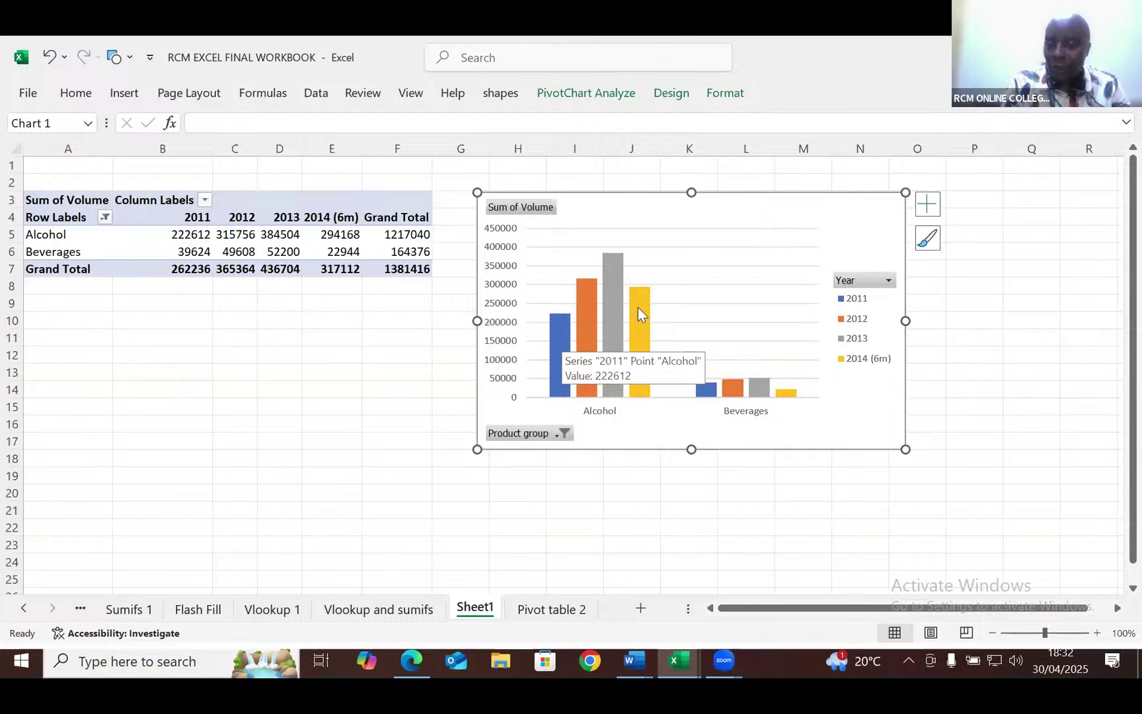
mouse_move(637, 306)
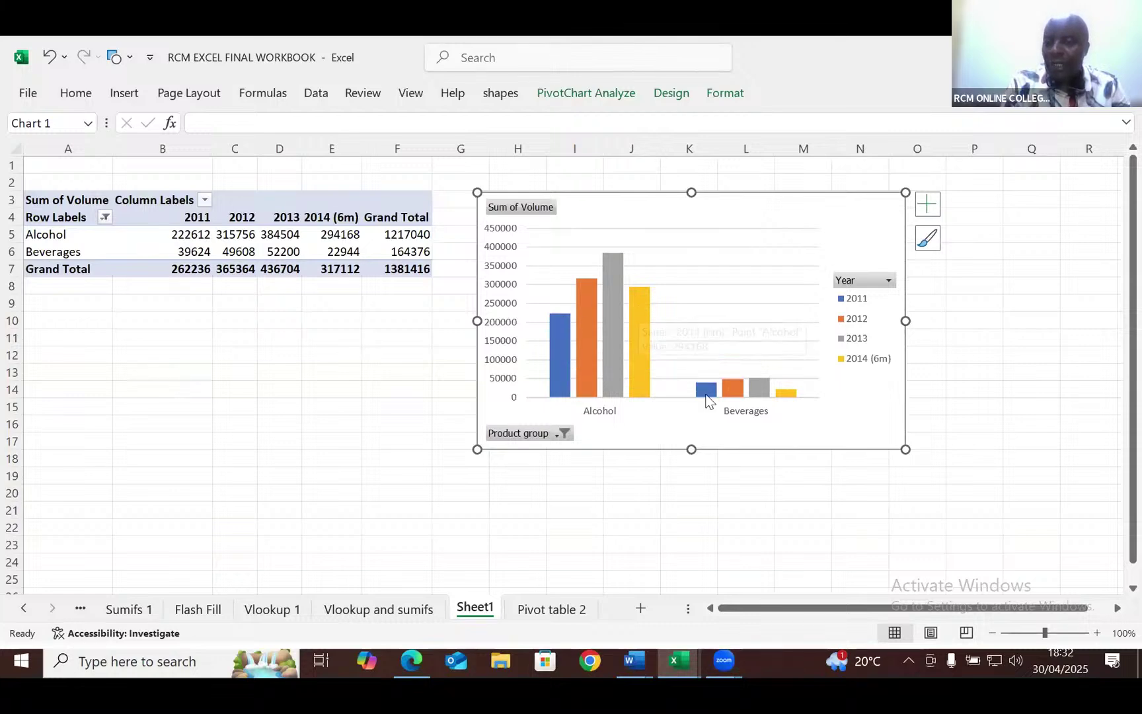
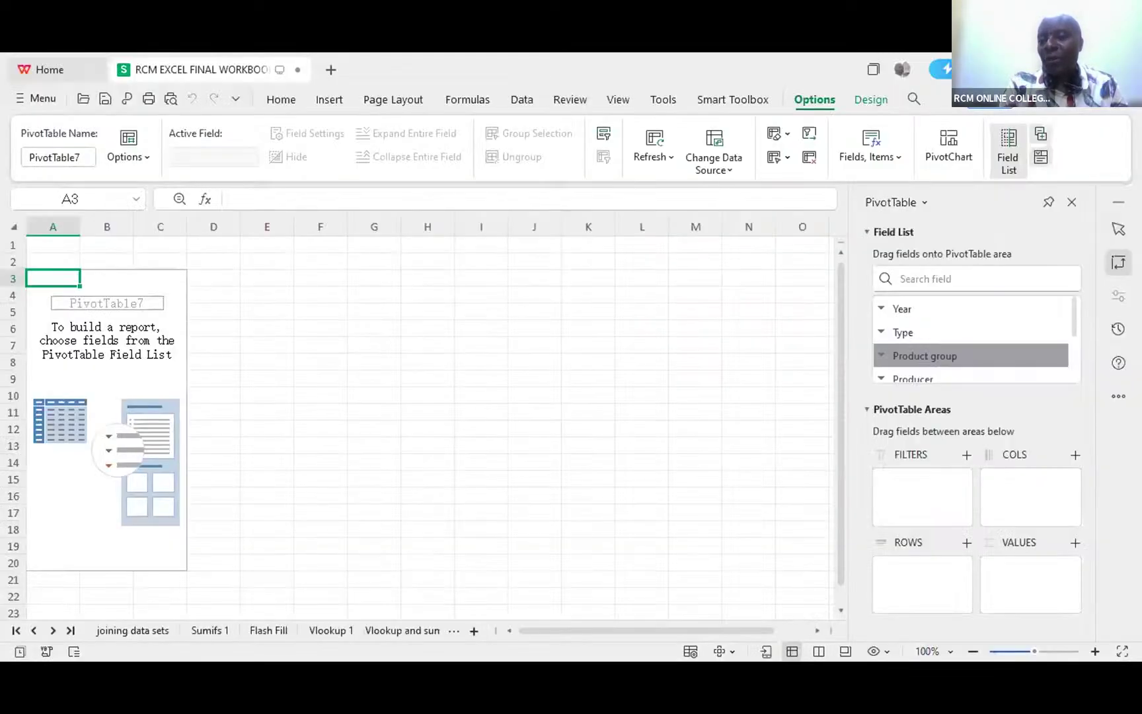
Step: Place the Volume field in the Values area of the empty PivotTable7
scroll(975, 337, down, 3)
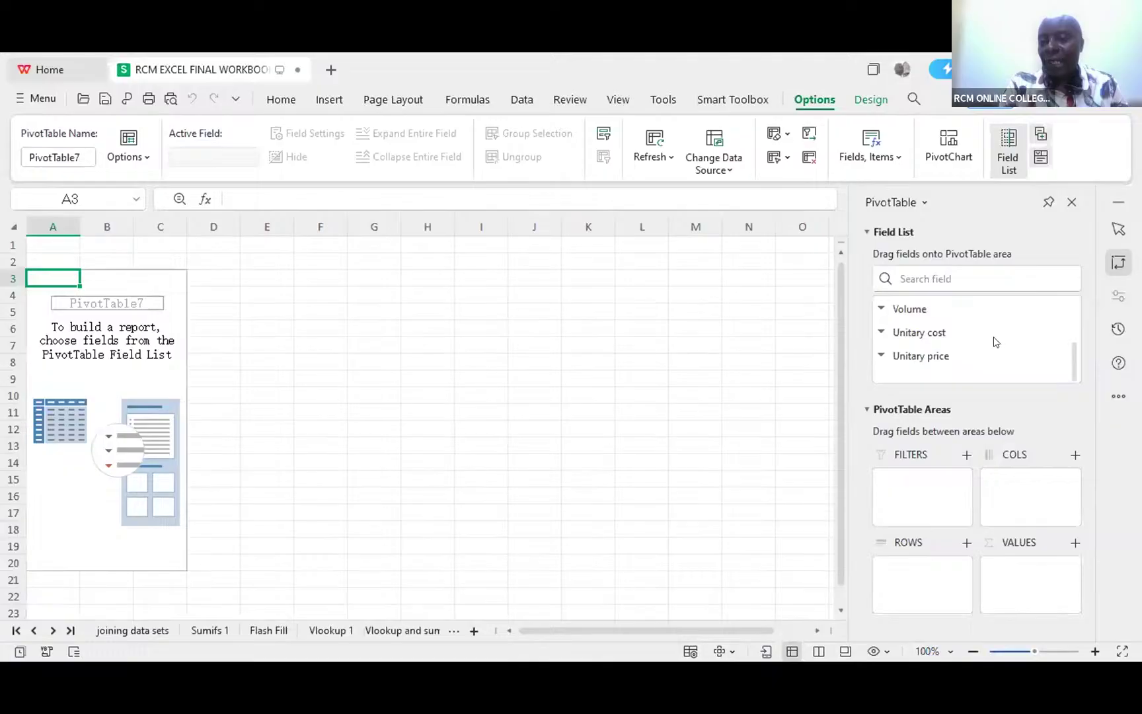
click(919, 310)
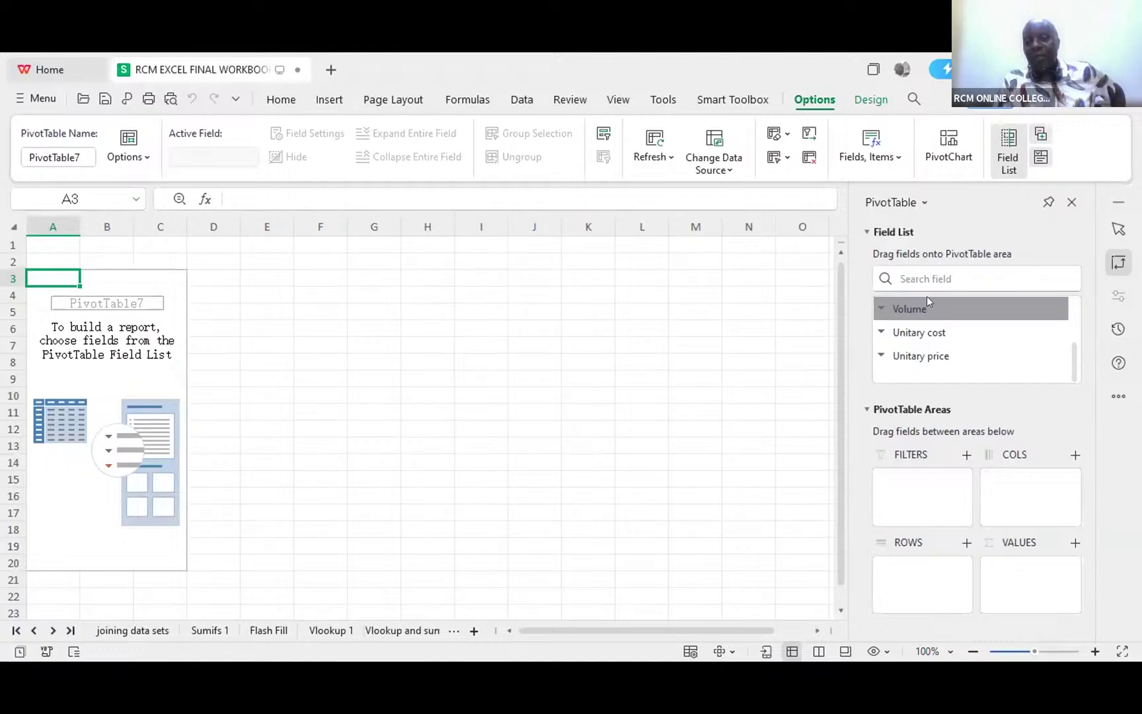
drag(927, 298, 1021, 566)
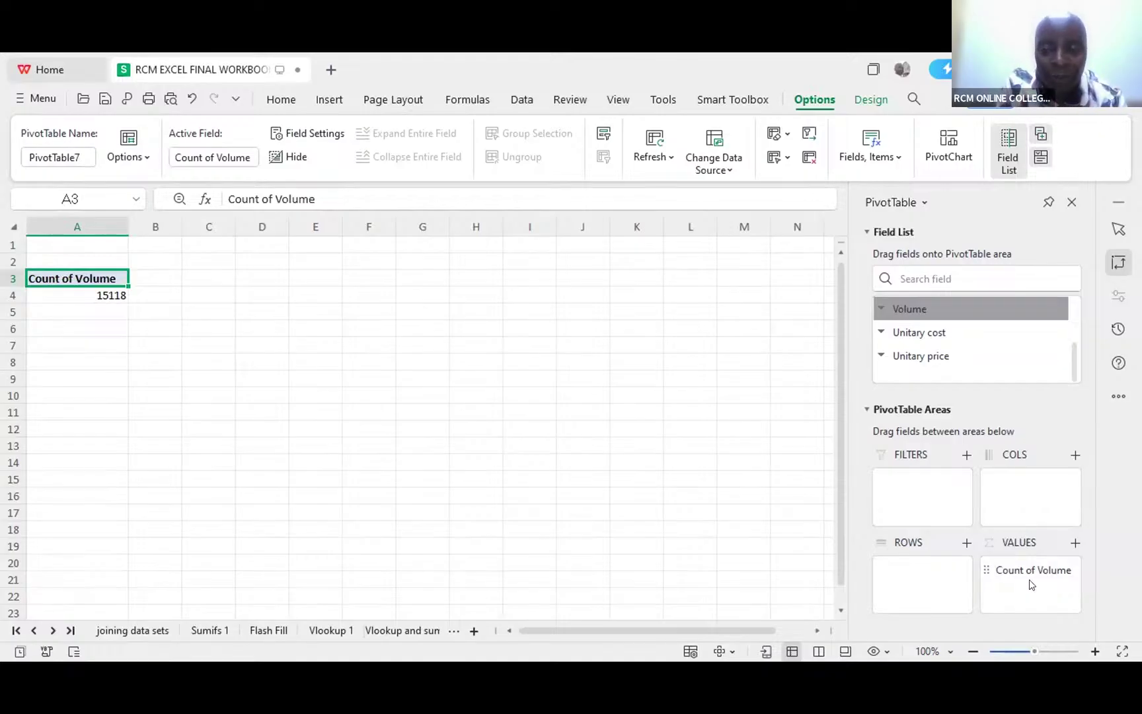
Step: Open the field options for Count of Volume in the Values area
mouse_move(1022, 572)
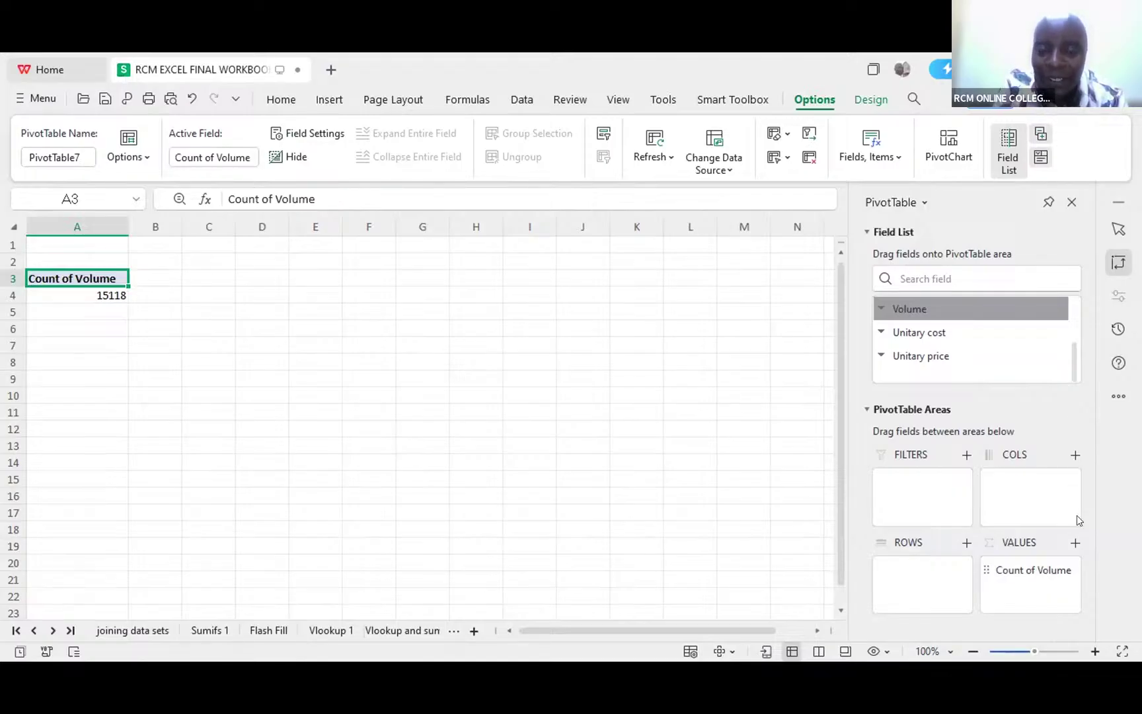
mouse_move(1065, 569)
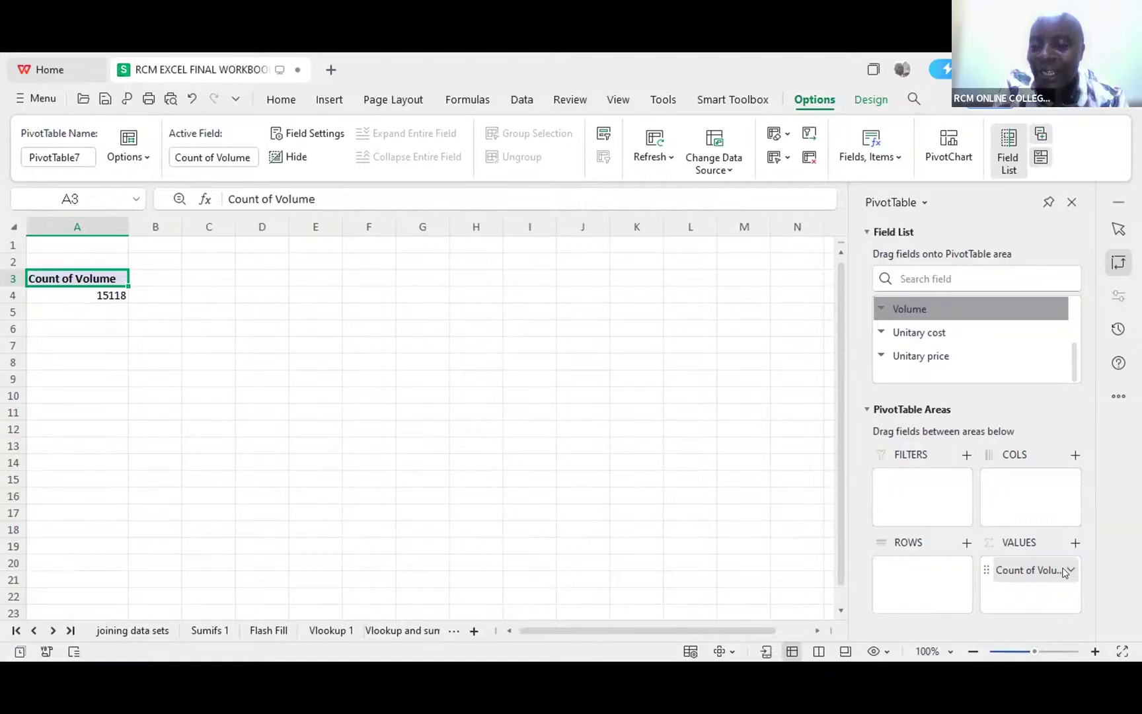
click(1066, 571)
click(1067, 571)
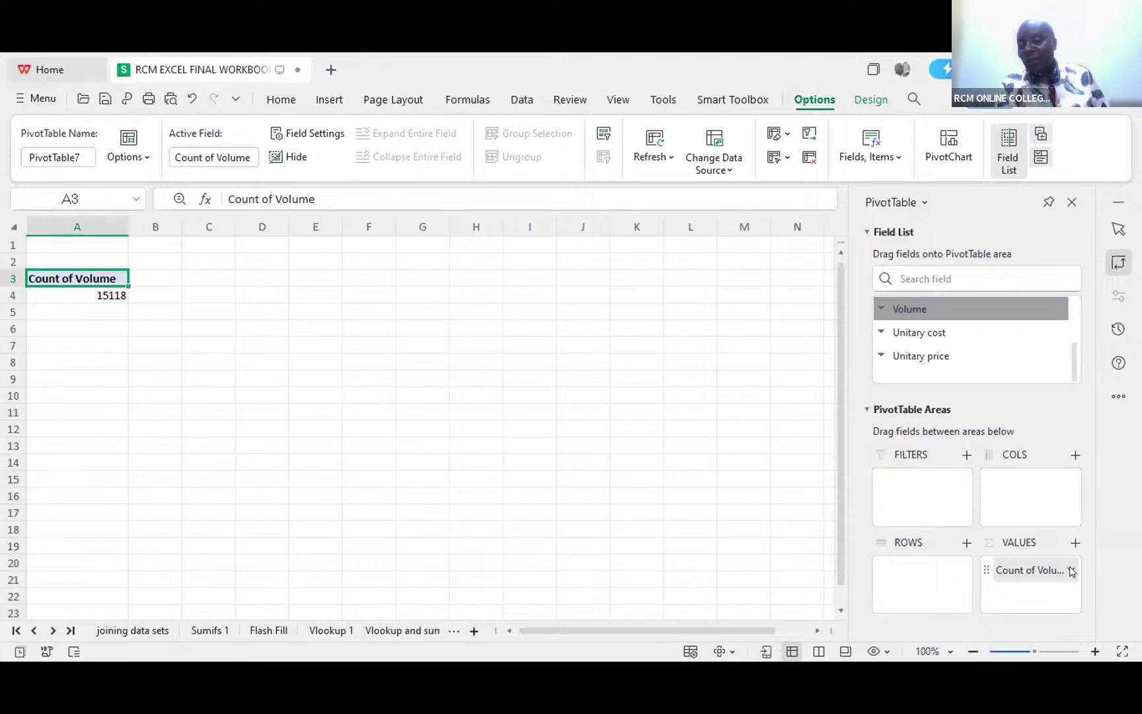
click(1070, 571)
click(1070, 571)
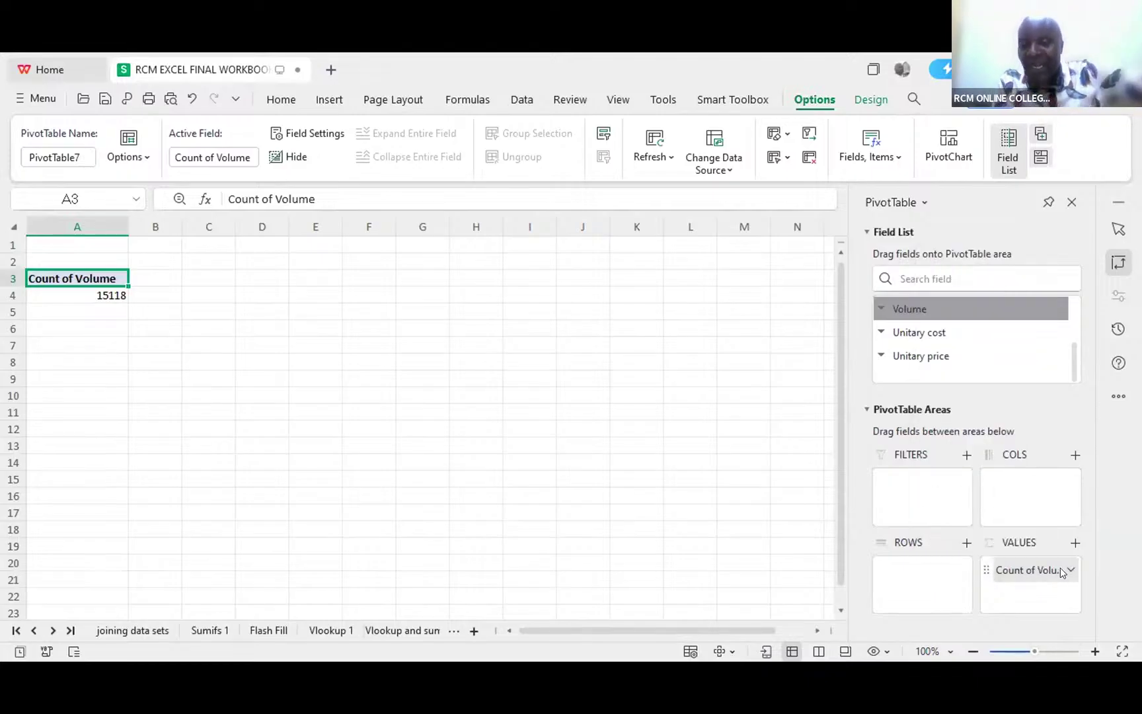
click(1065, 577)
click(1065, 579)
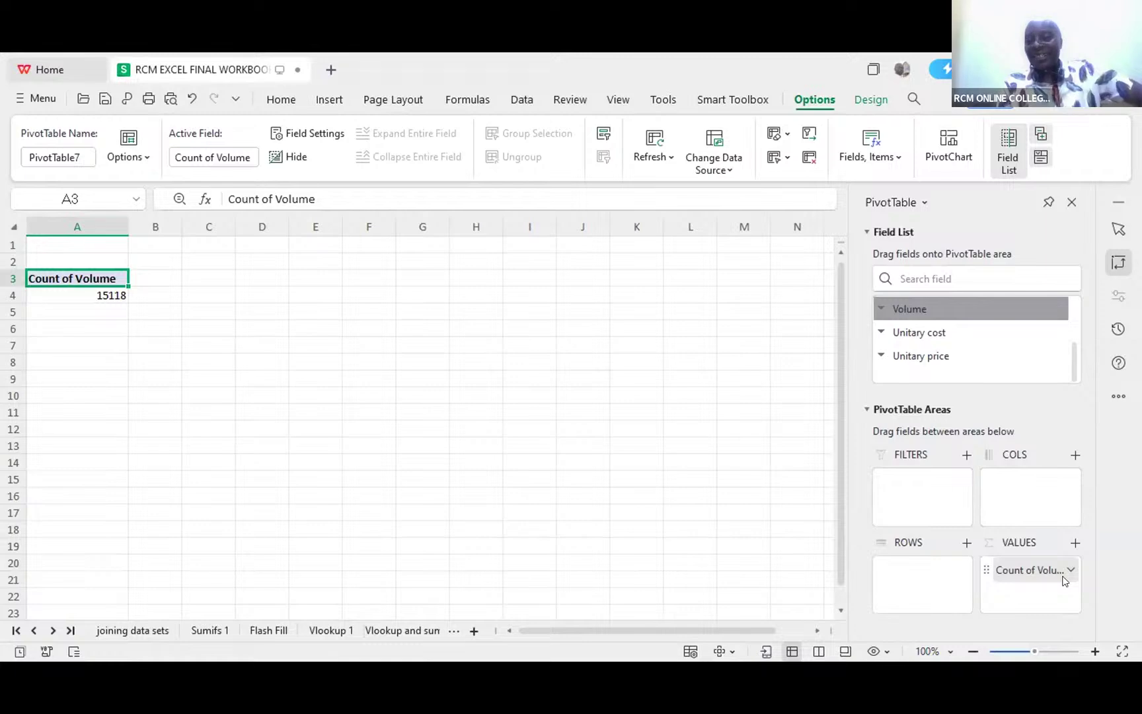
click(1071, 572)
click(1071, 573)
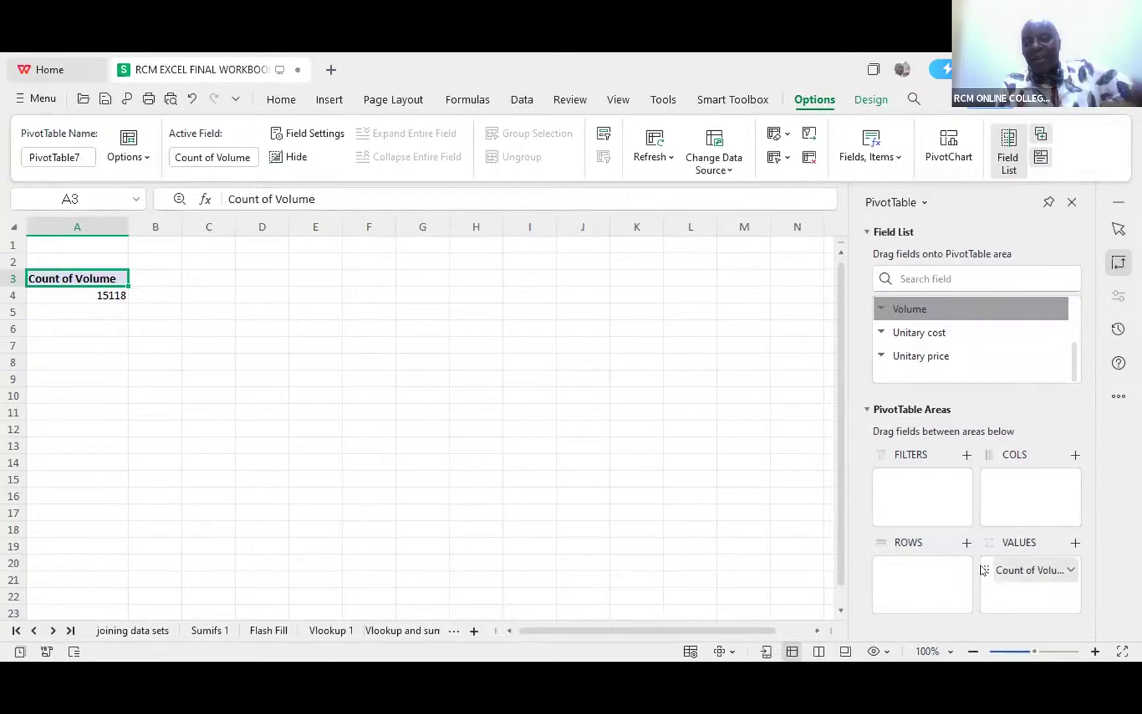
click(1069, 569)
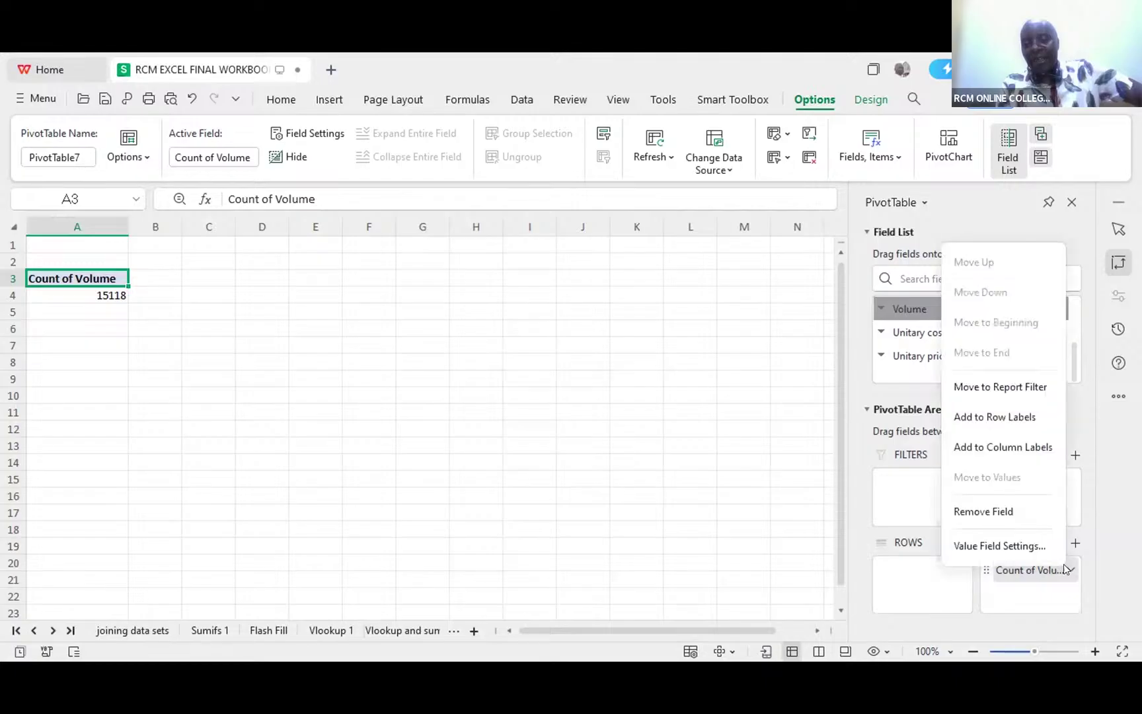
click(1068, 569)
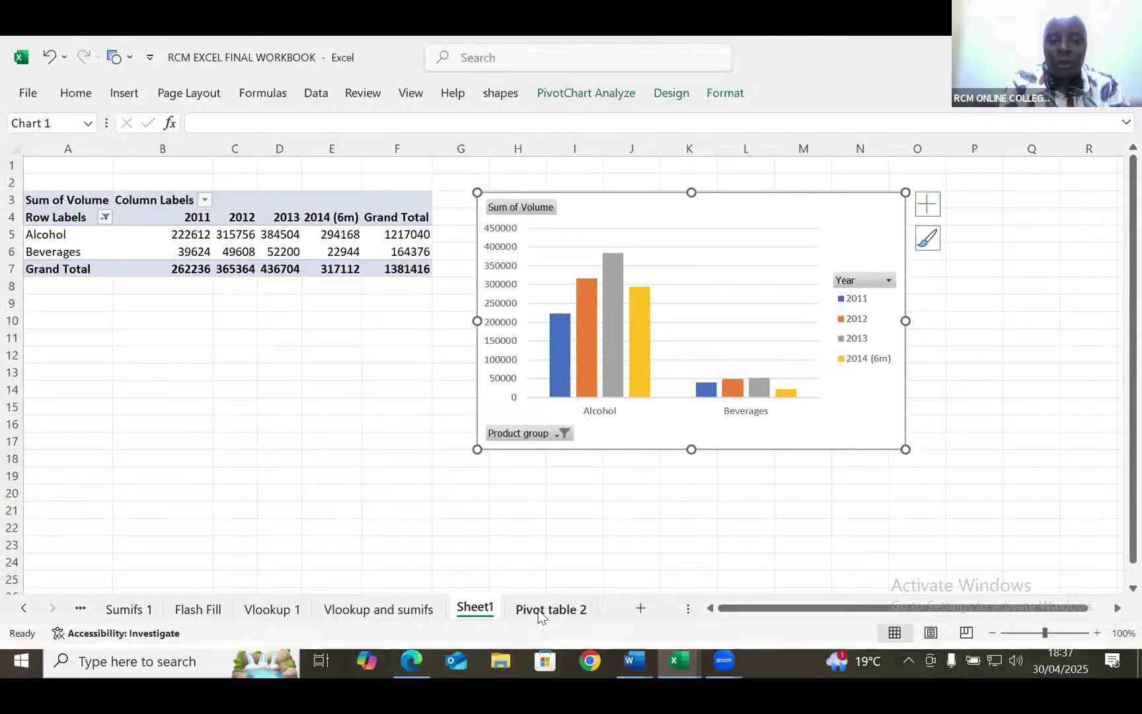
Step: Create a PivotTable on a new worksheet from the data range B3:I15121 of the Pivot table 2 sheet
click(538, 609)
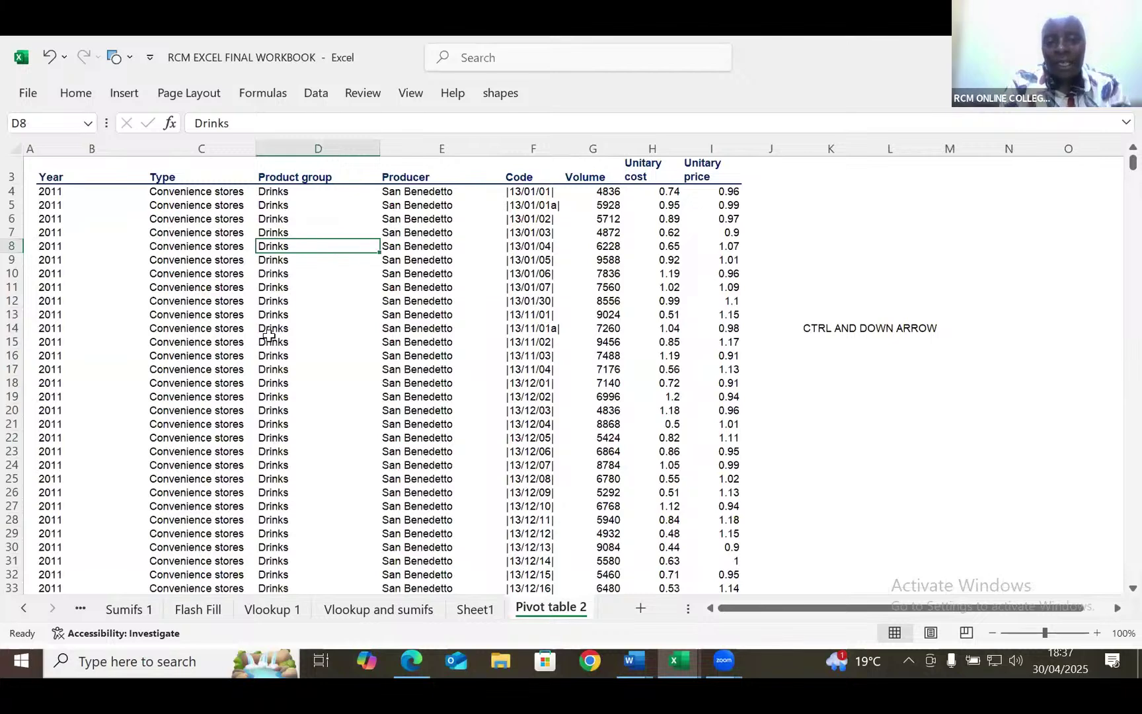
click(268, 339)
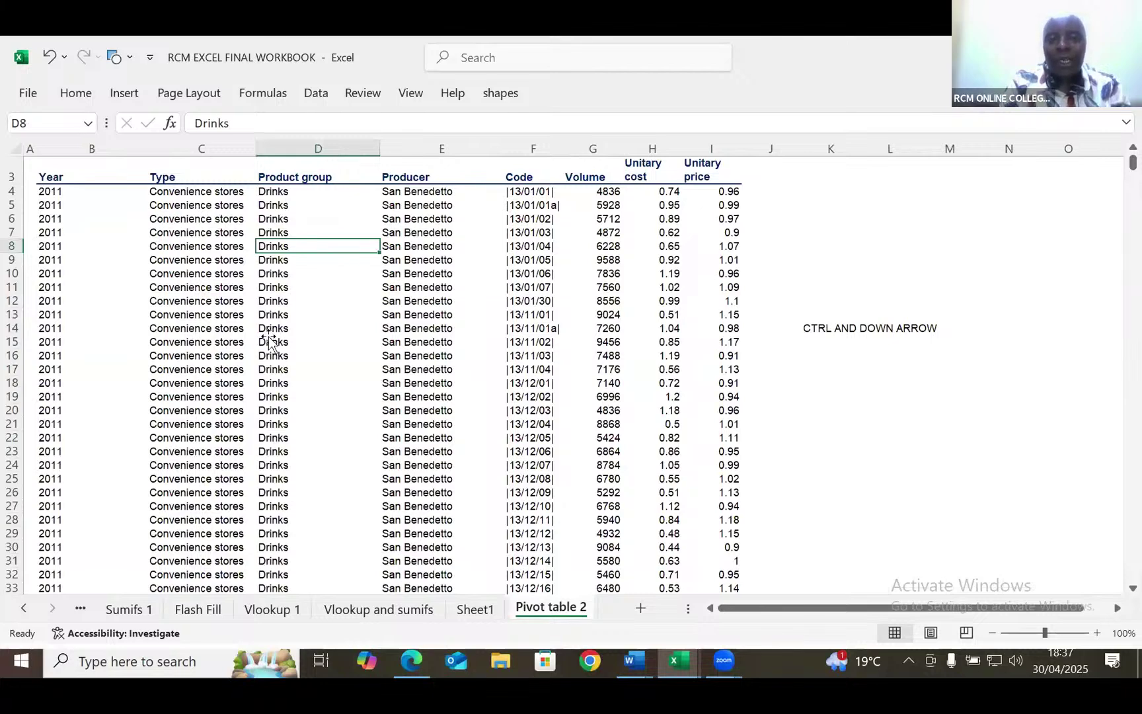
click(124, 99)
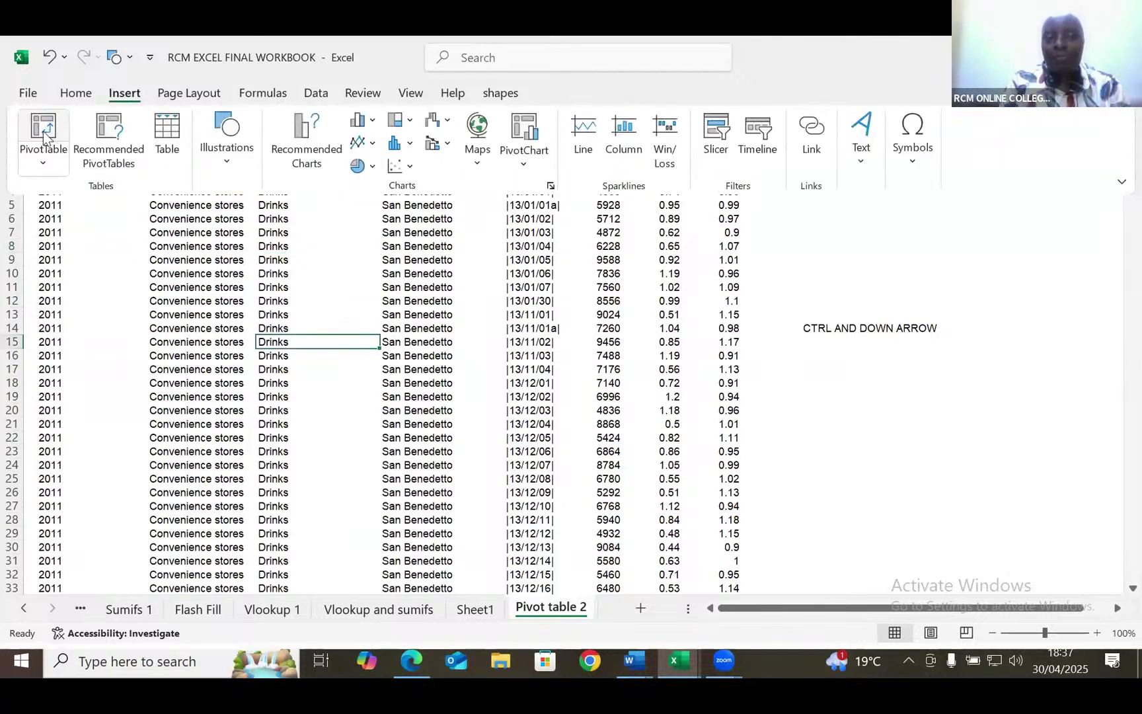
click(44, 138)
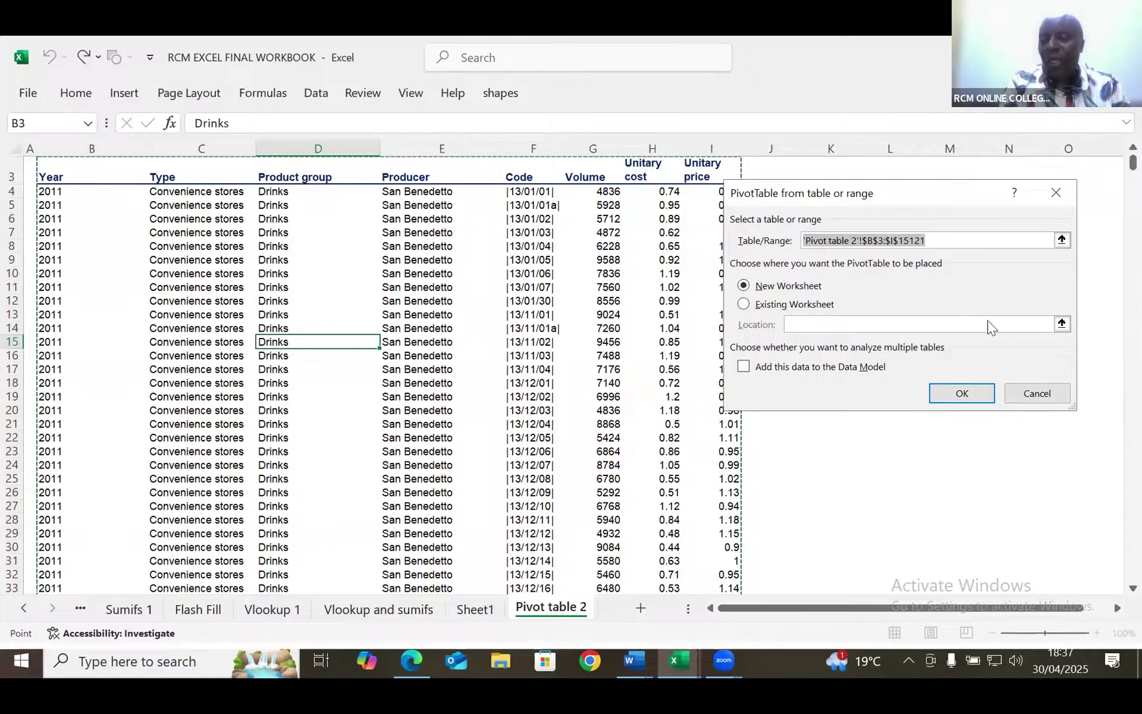
click(962, 394)
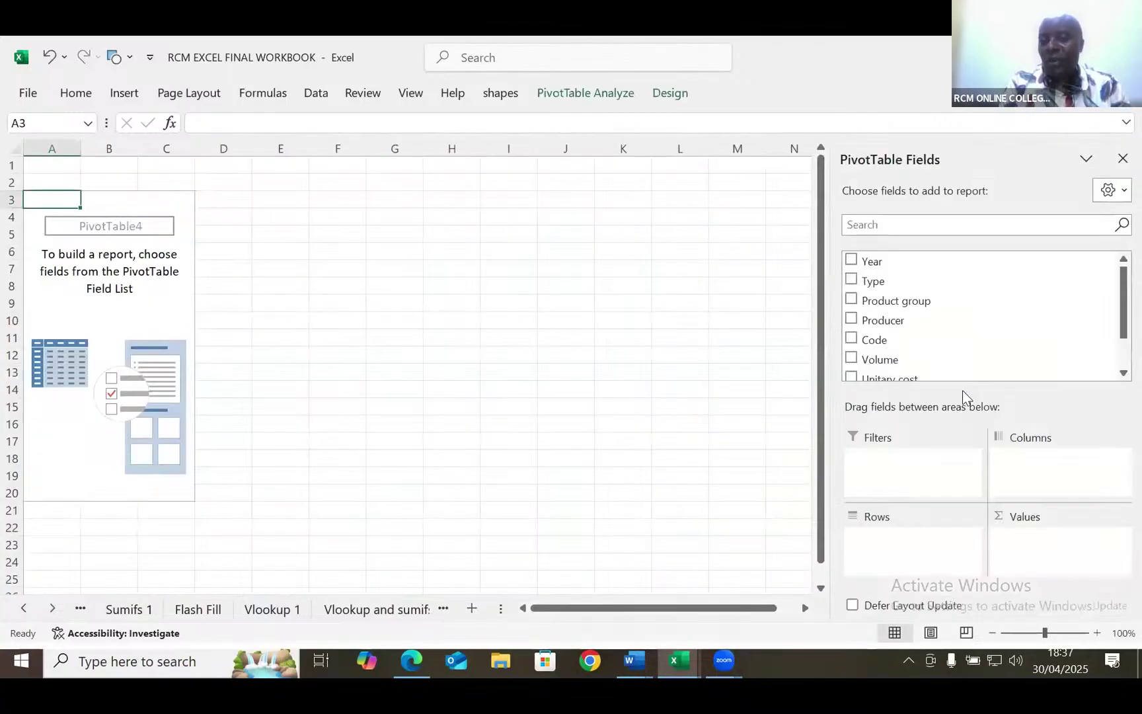
Step: Place the Volume field in the Values area and set it to be summarised by Sum
click(1123, 374)
drag(918, 347, 1034, 542)
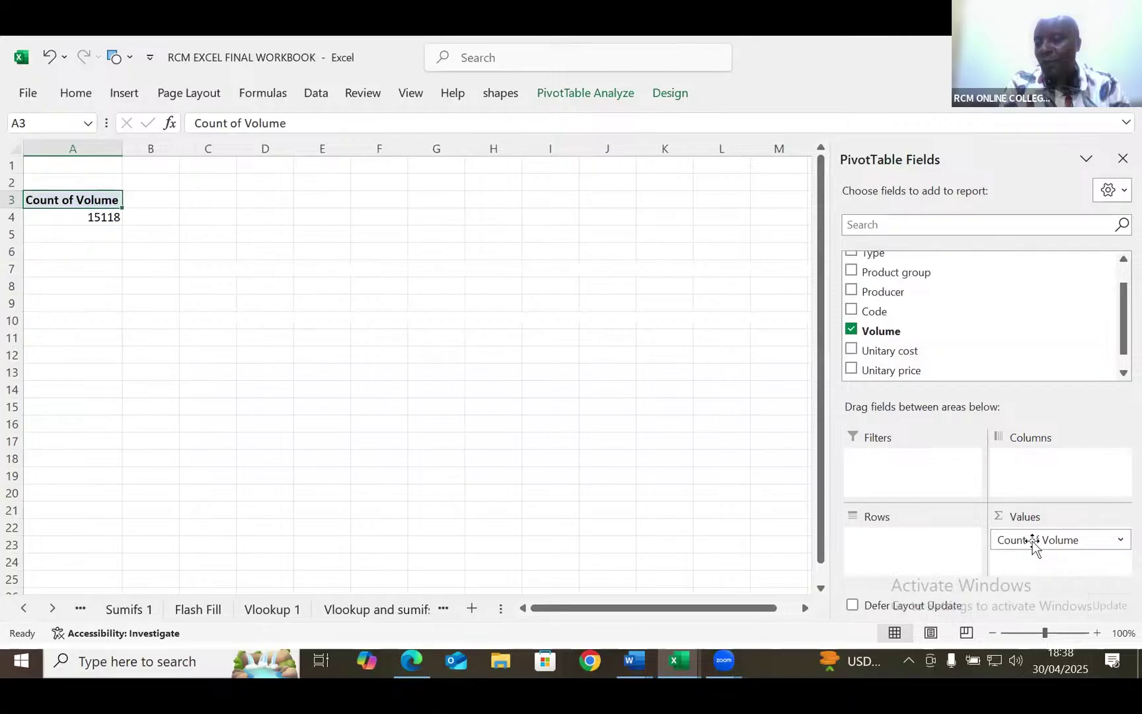
click(1114, 546)
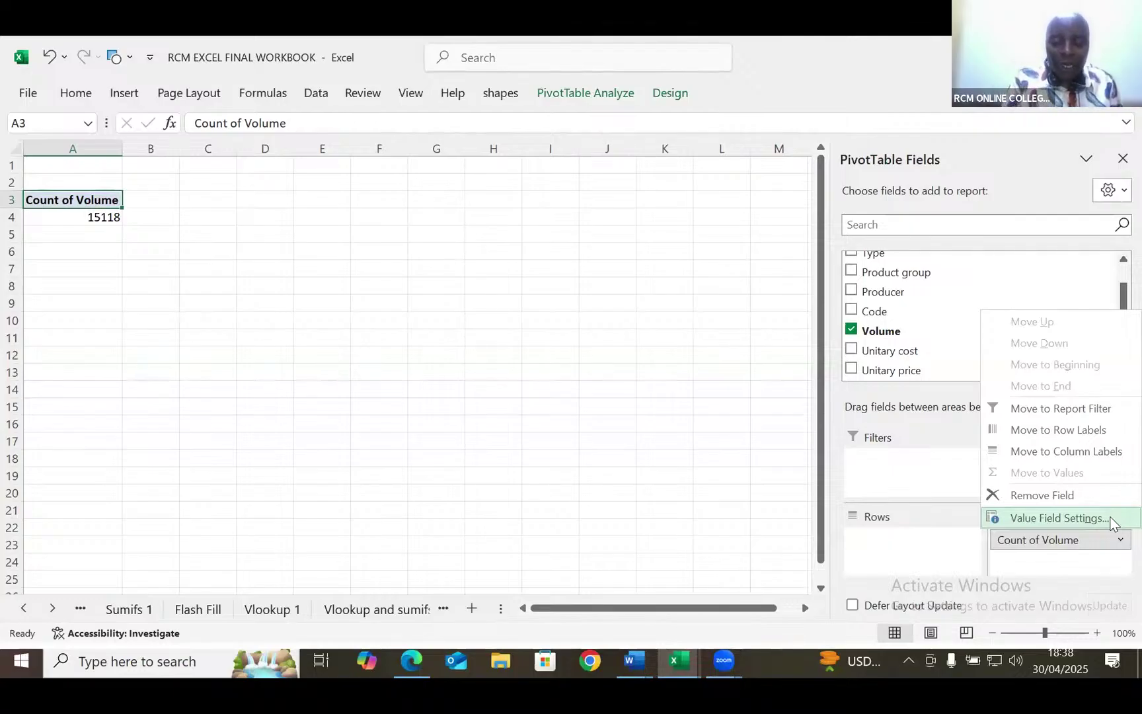
click(1111, 522)
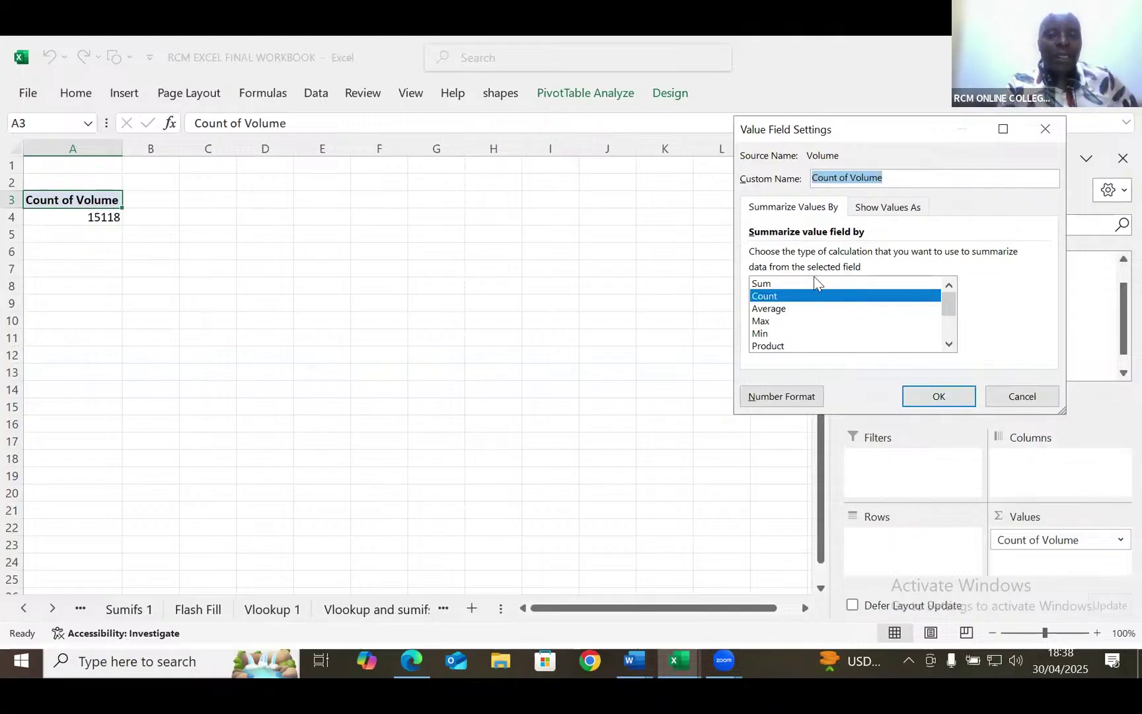
click(781, 285)
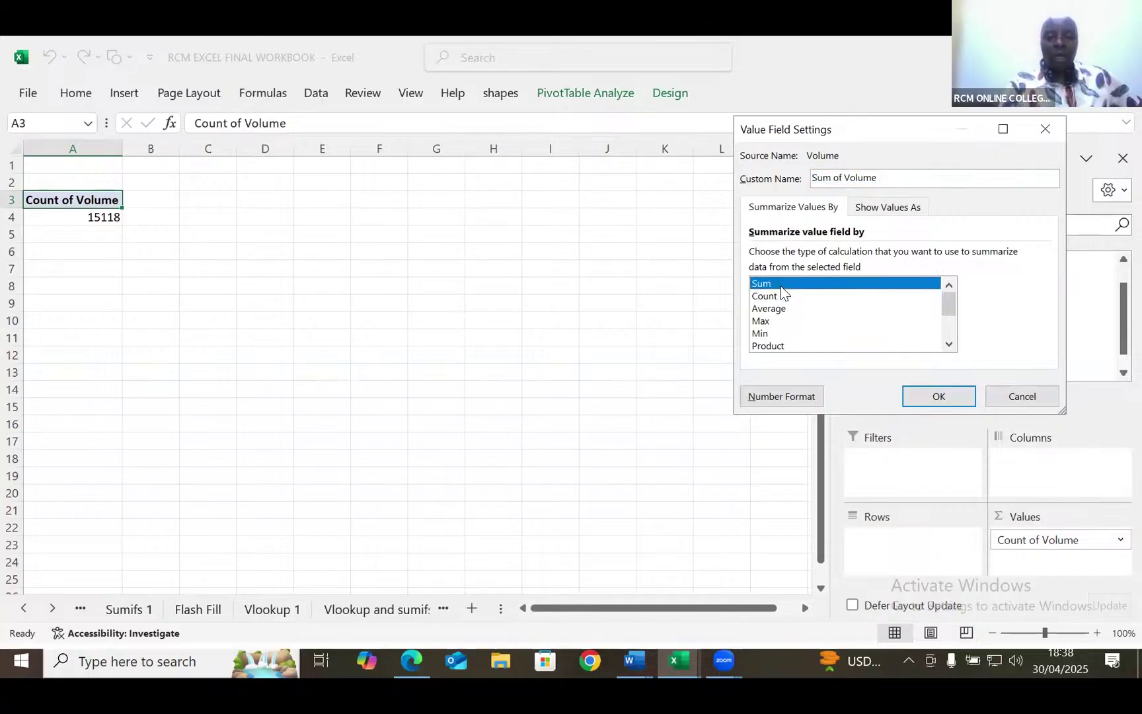
click(939, 396)
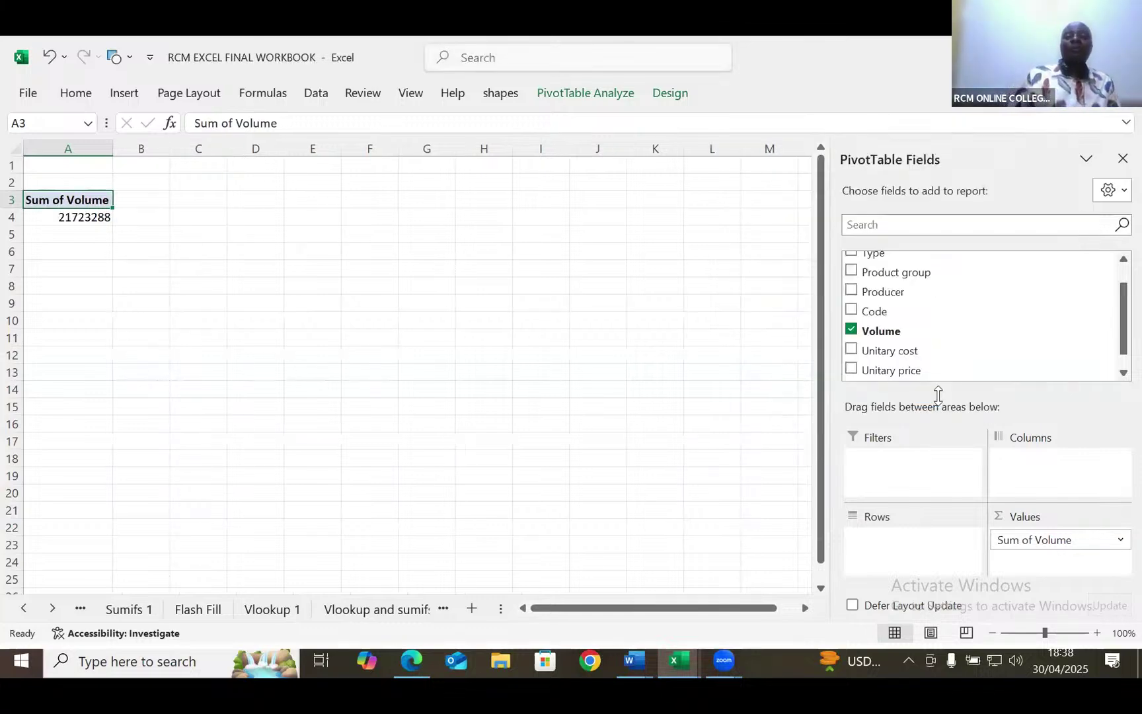
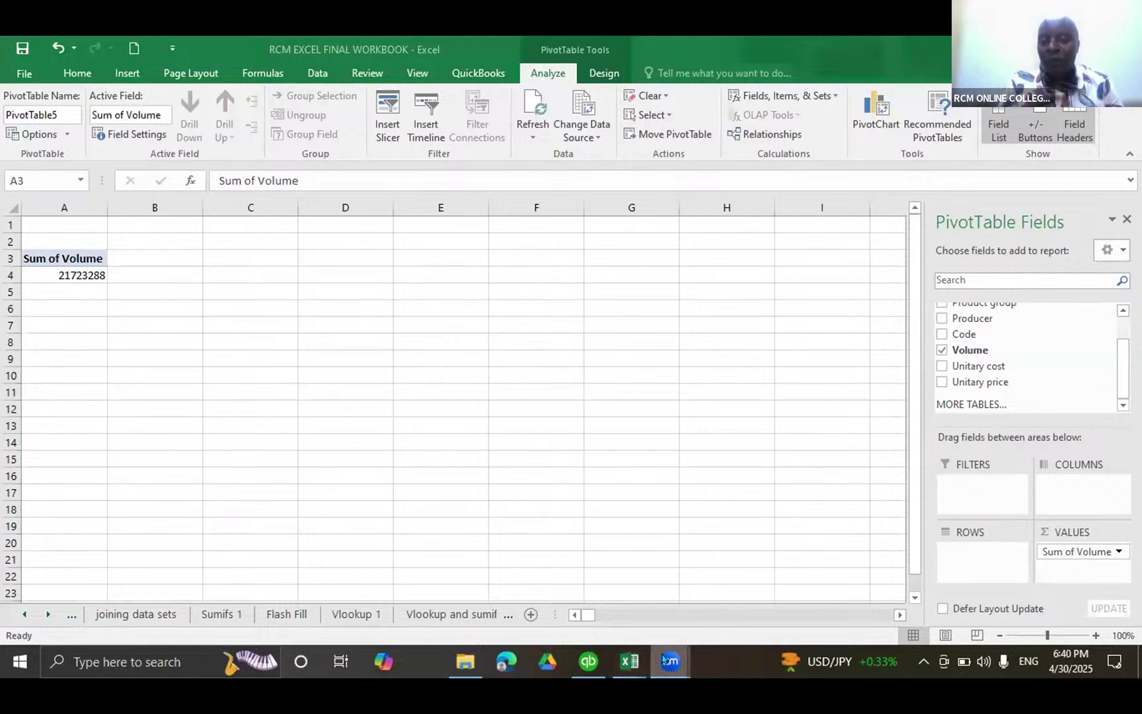
Step: Switch from the Zoom Meeting window back to the RCM EXCEL FINAL WORKBOOK window
mouse_move(663, 659)
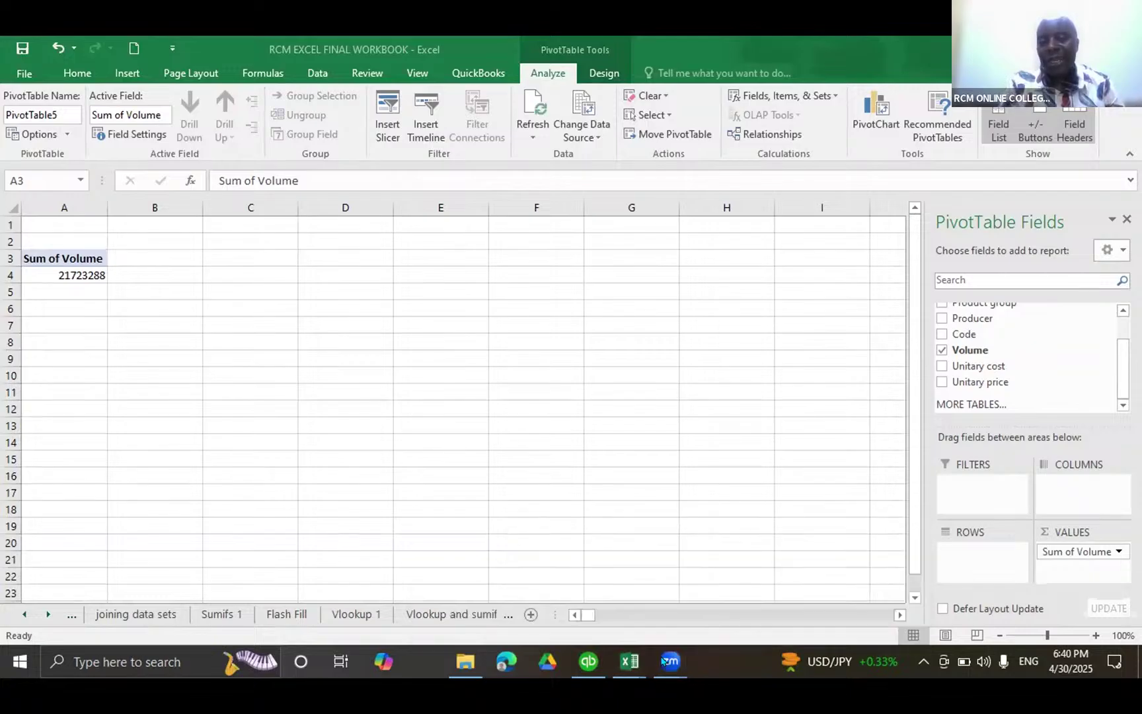
click(662, 661)
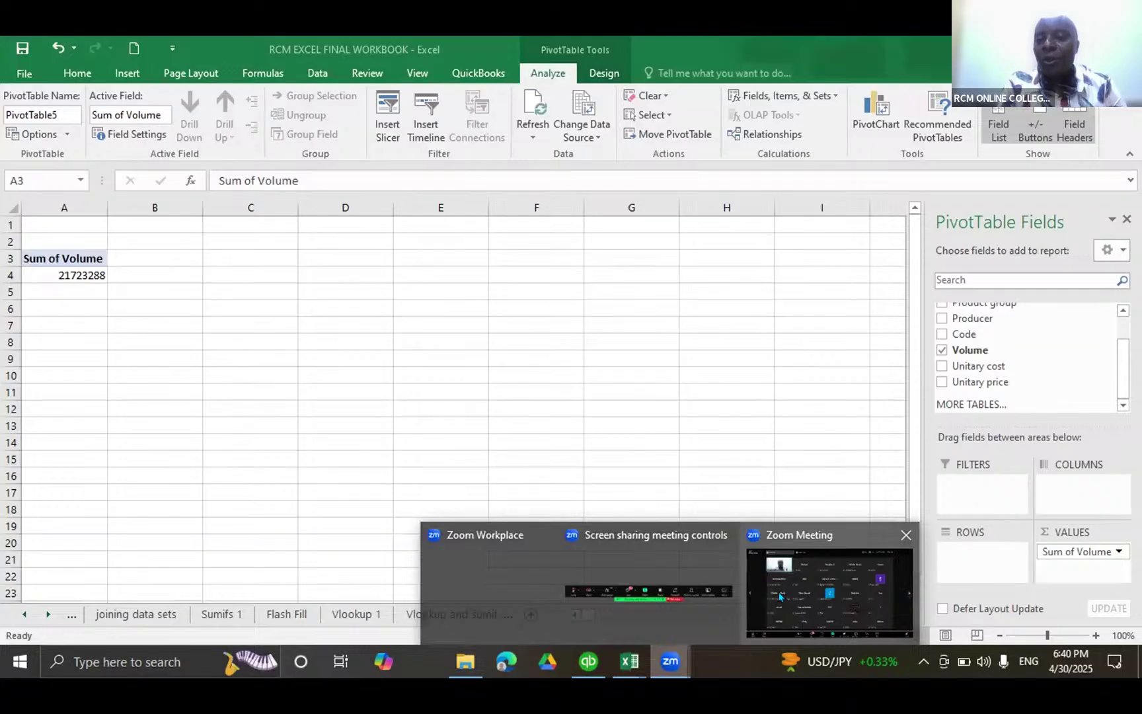
click(779, 595)
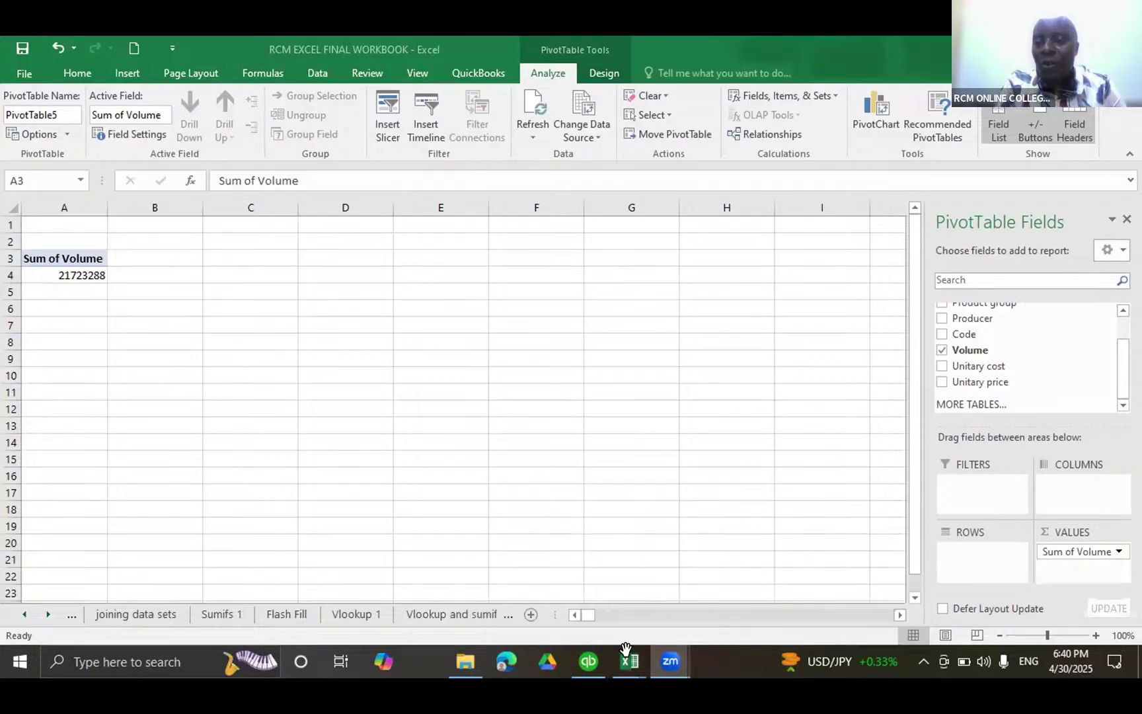
mouse_move(625, 654)
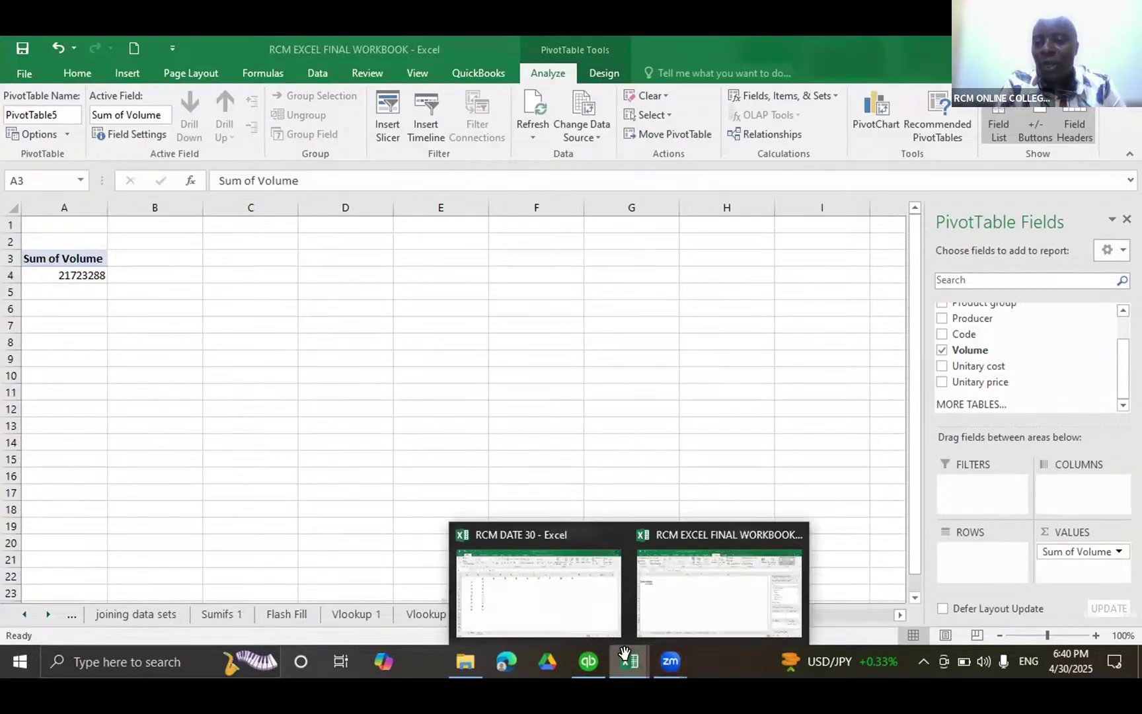
click(696, 588)
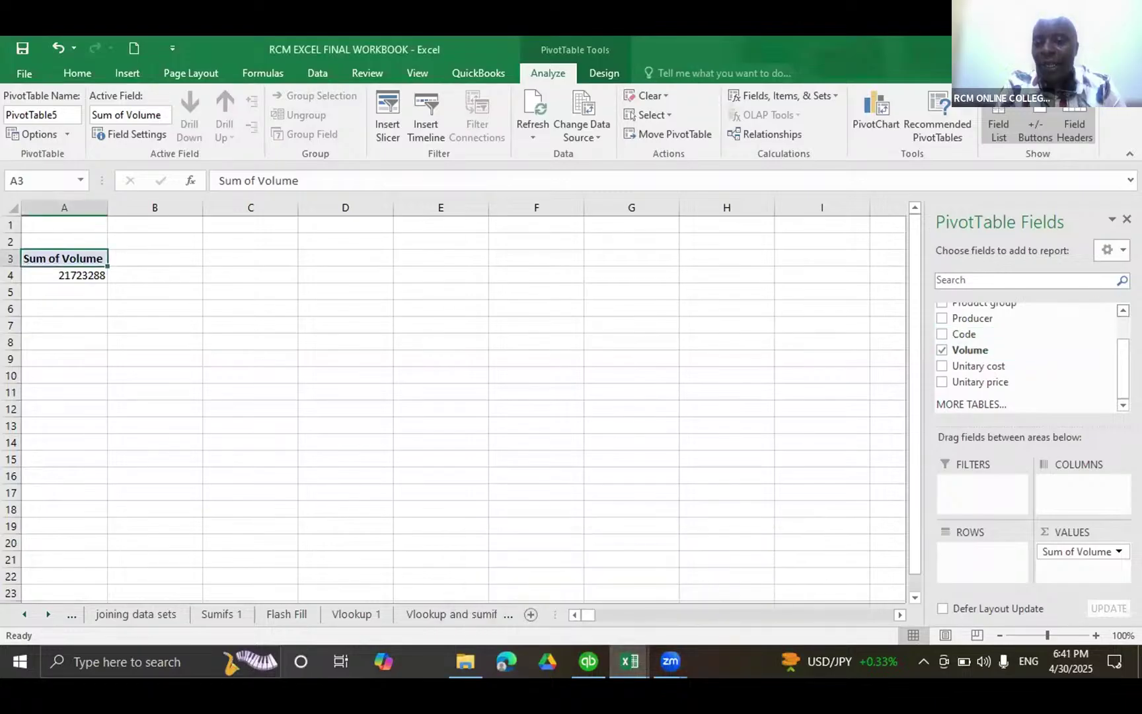
Step: Try to move the Product group field from the field list into the PivotTable areas
scroll(1027, 354, up, 1)
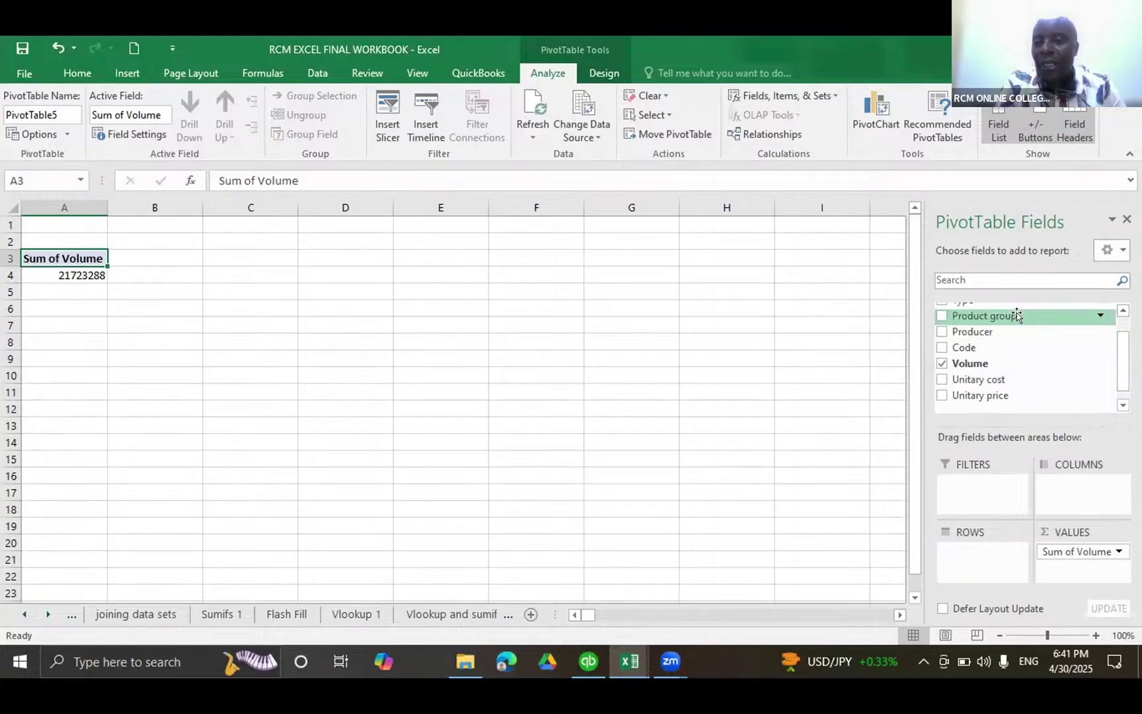
drag(1017, 312, 948, 472)
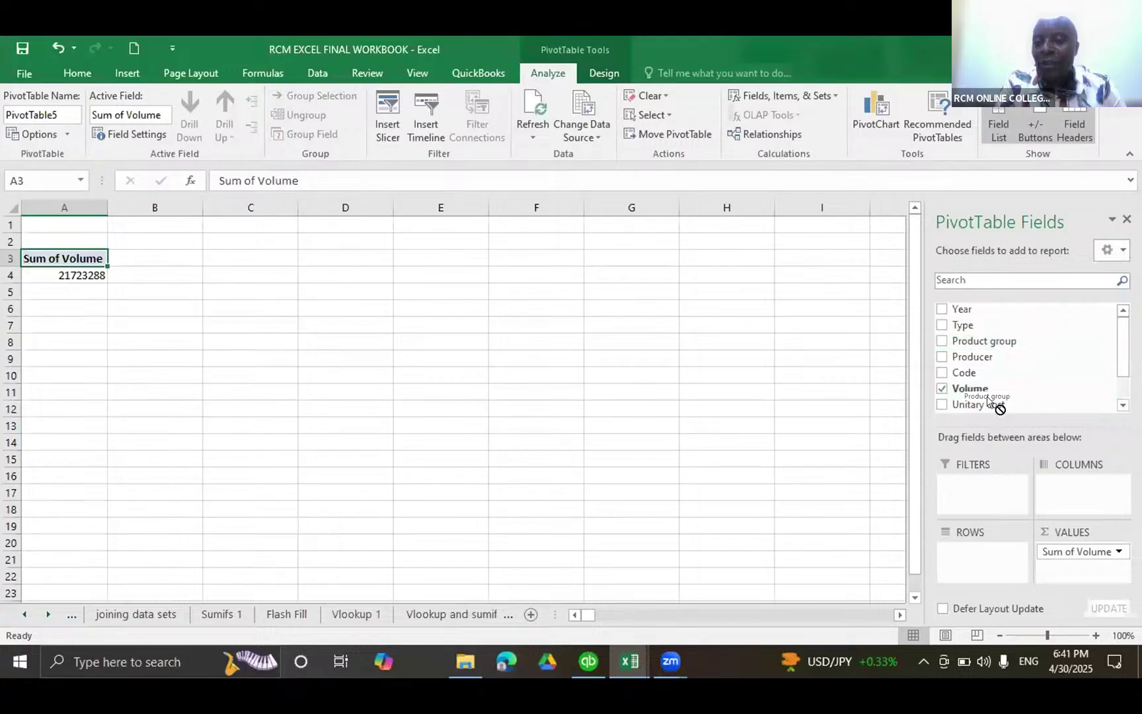
scroll(996, 403, down, 1)
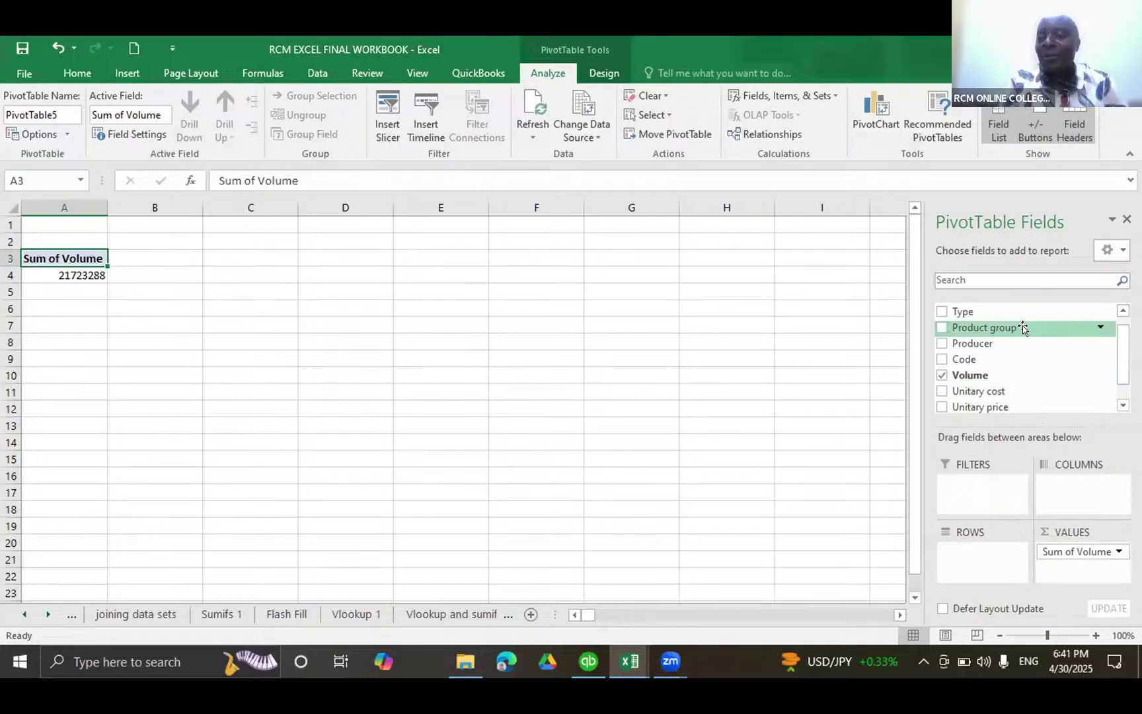
drag(1023, 327, 847, 448)
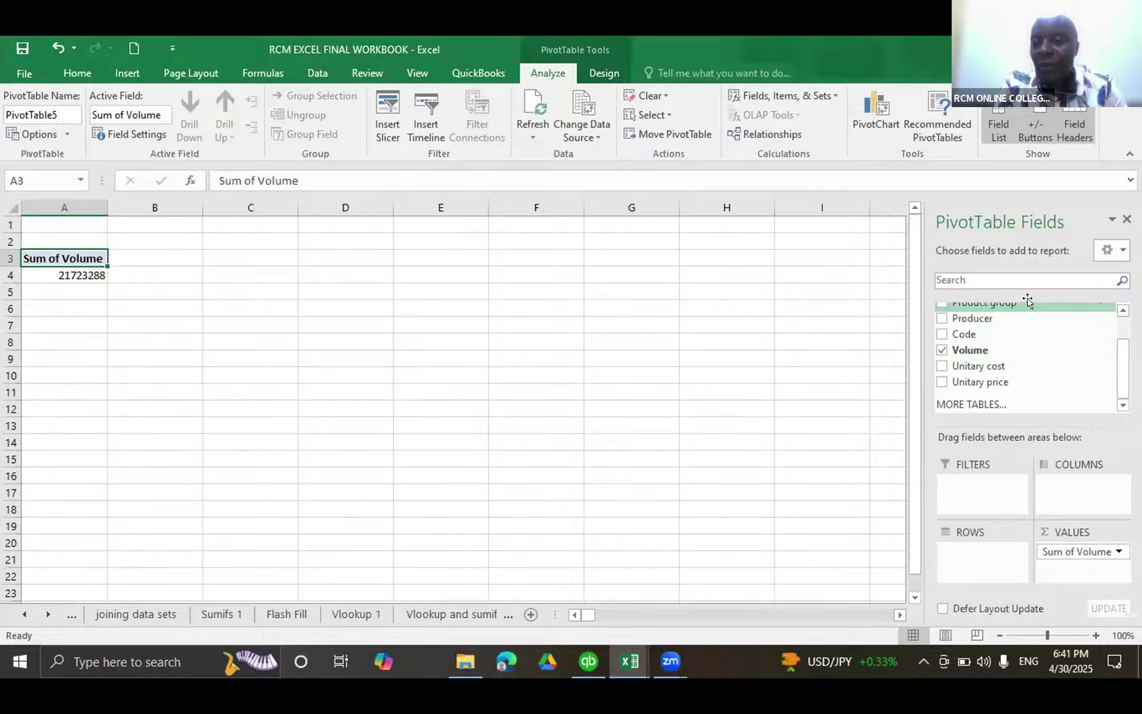
scroll(1027, 301, up, 1)
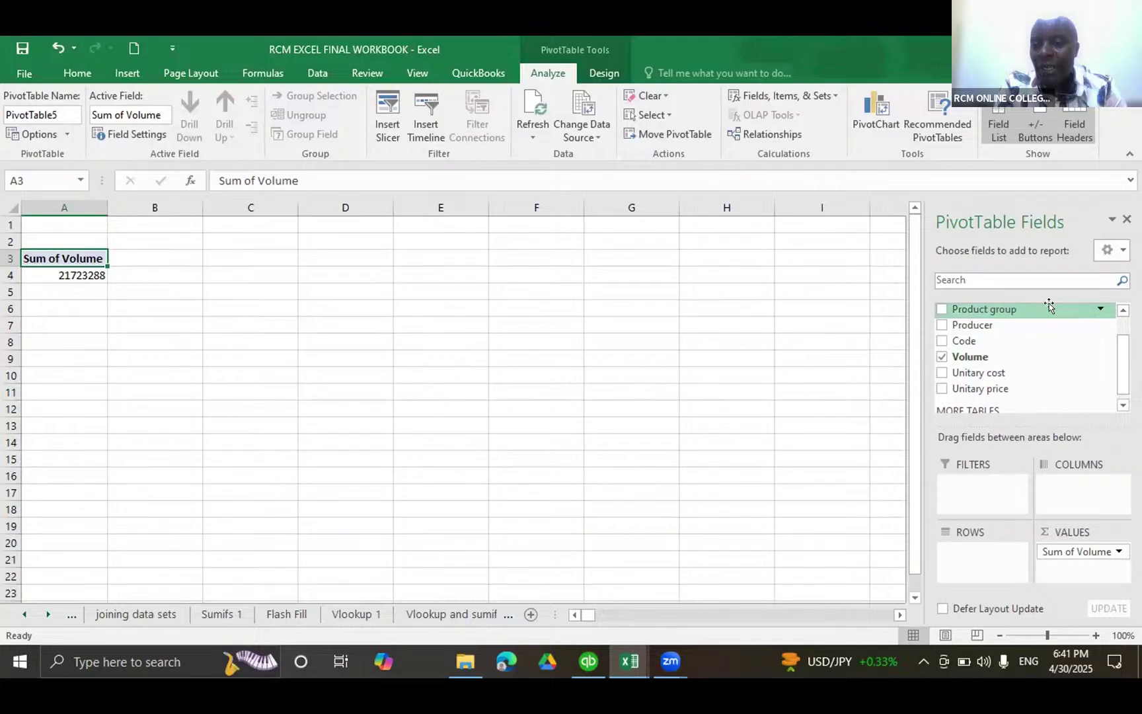
drag(1049, 305, 1023, 461)
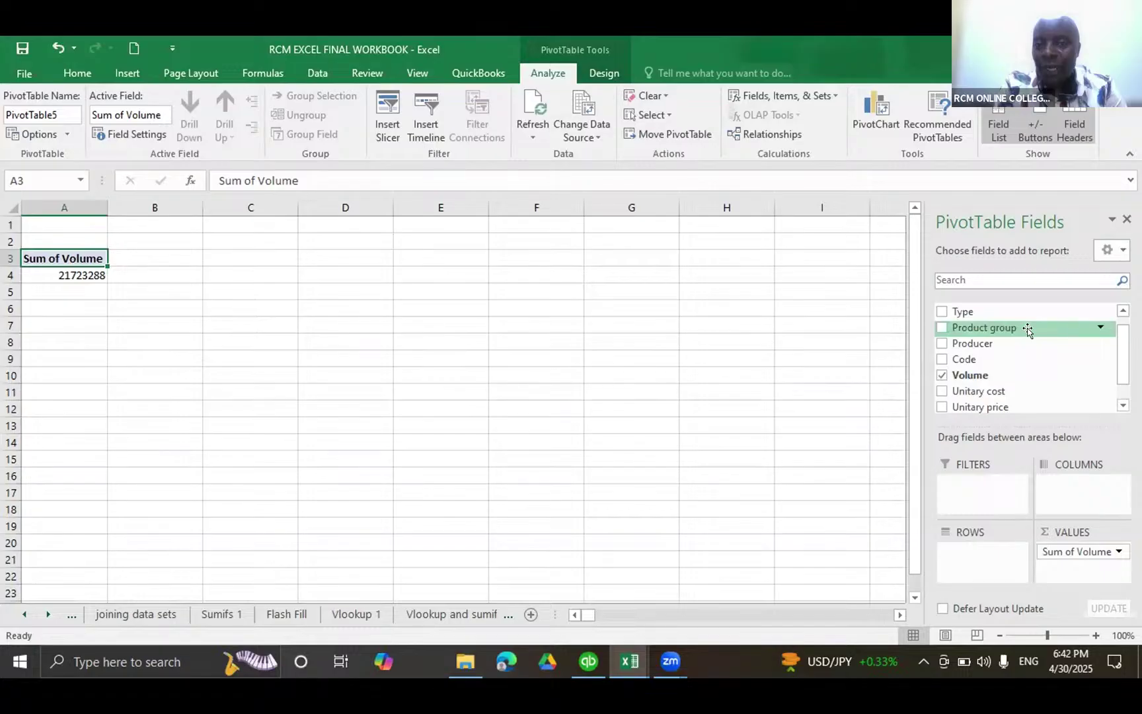
drag(1028, 330, 958, 407)
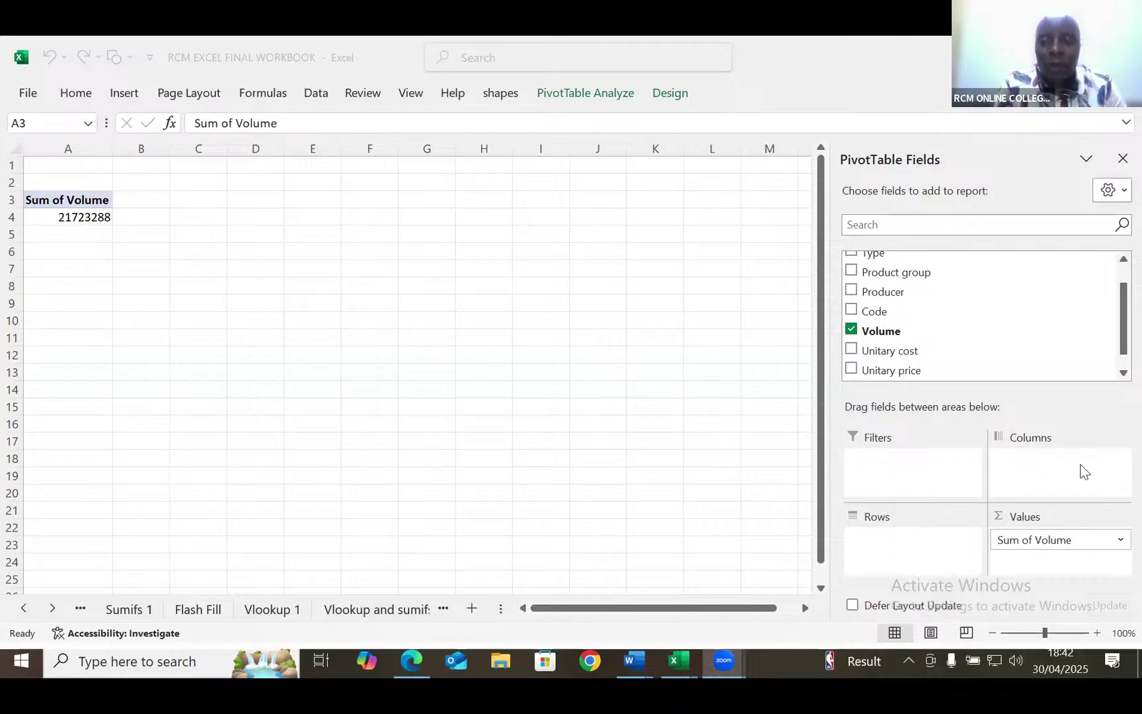
Step: Place the Product group field in the Rows area of the Sum of Volume PivotTable
click(919, 279)
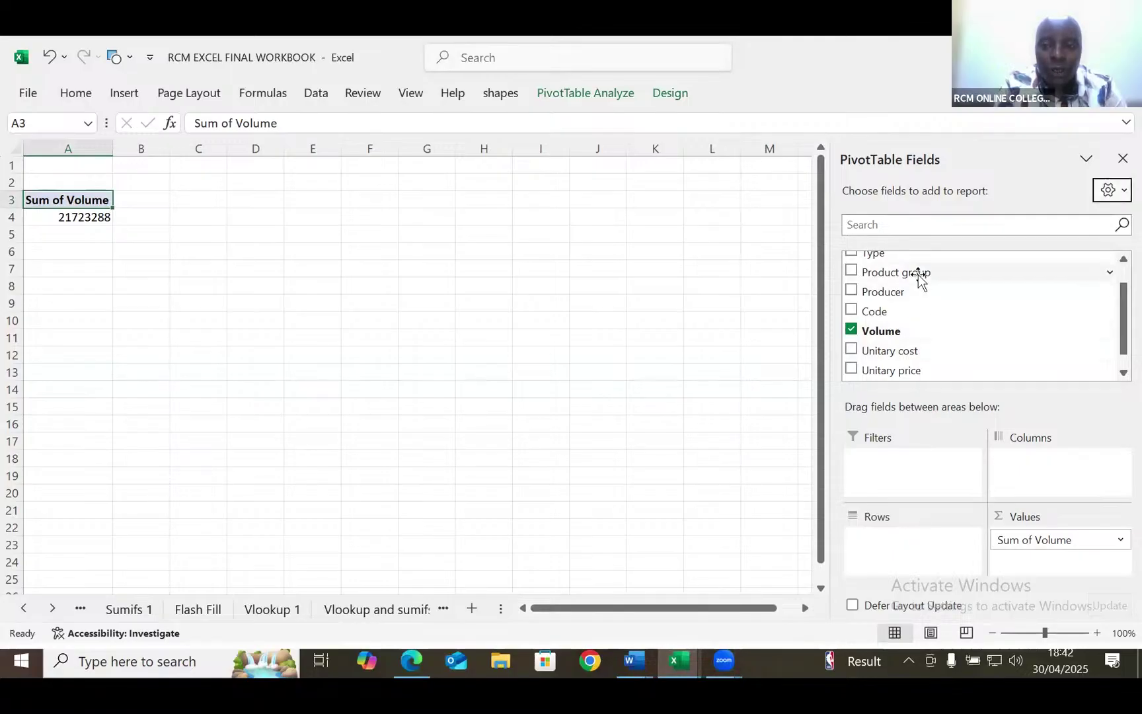
drag(921, 281, 904, 547)
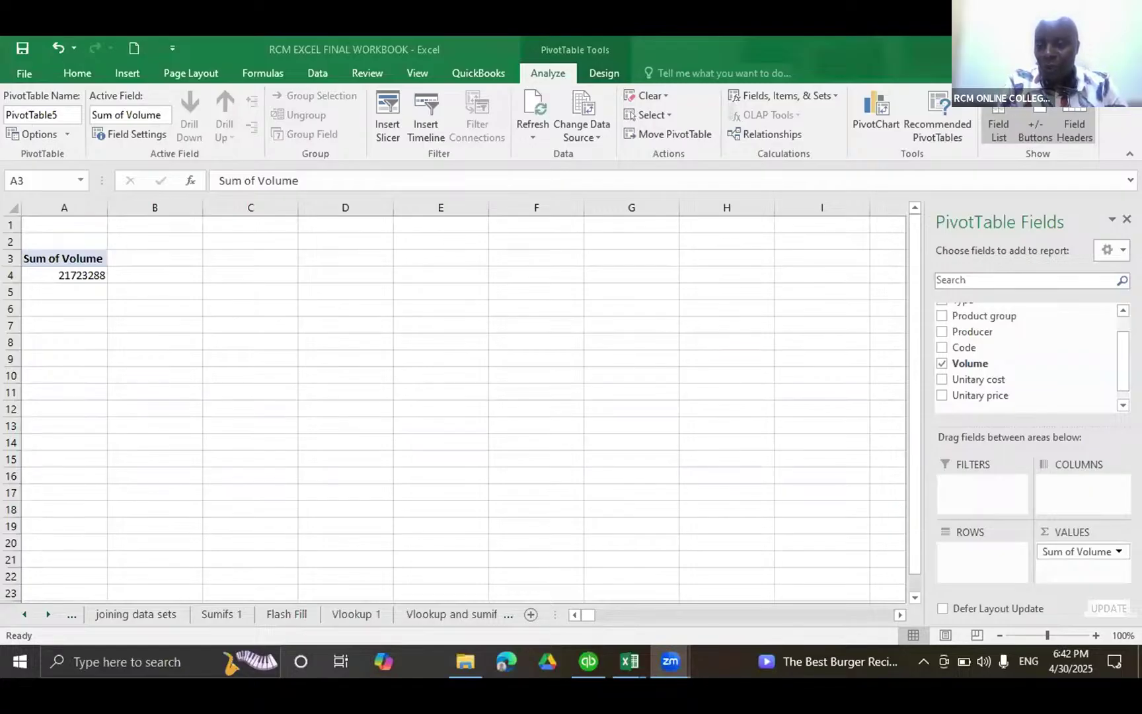
Step: In RCM EXCEL FINAL WORKBOOK, try the Product group field in the Filters area and in the Columns area, removing it each time
mouse_move(617, 655)
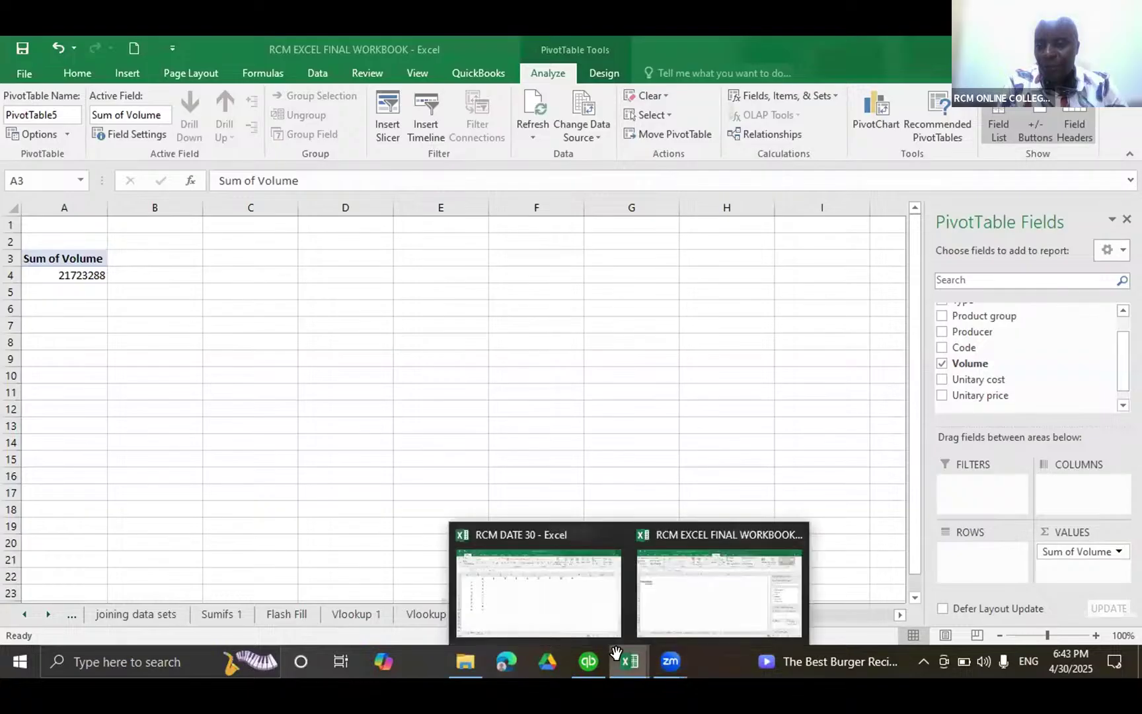
click(671, 584)
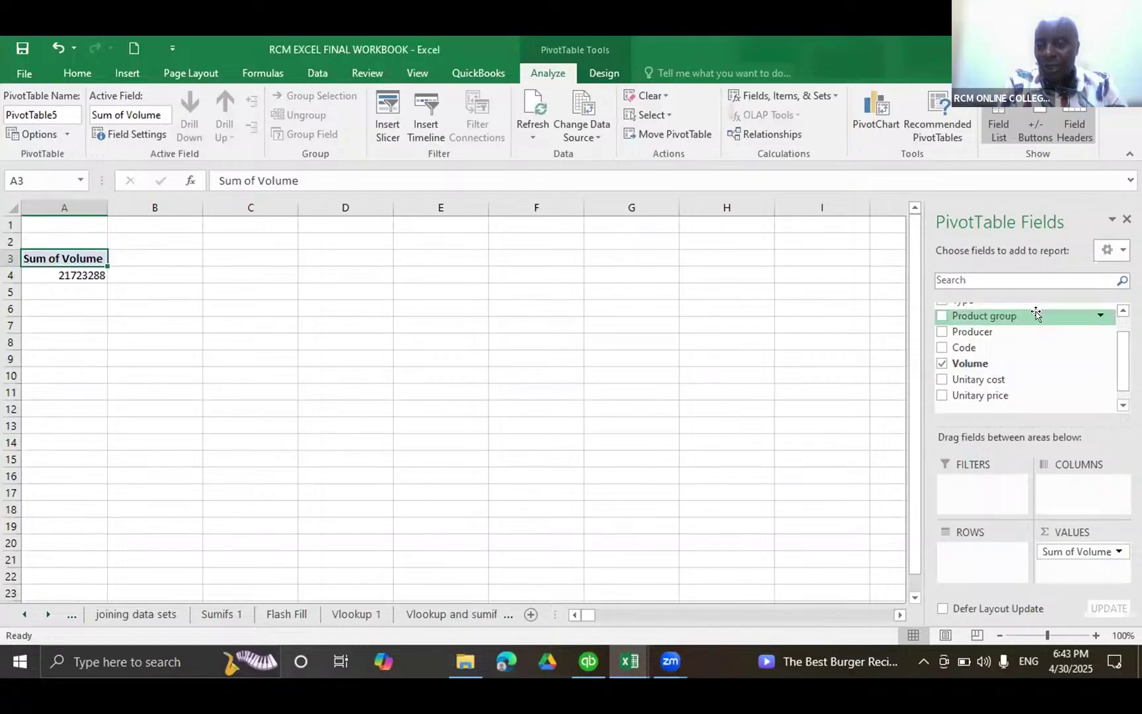
drag(1035, 318, 965, 489)
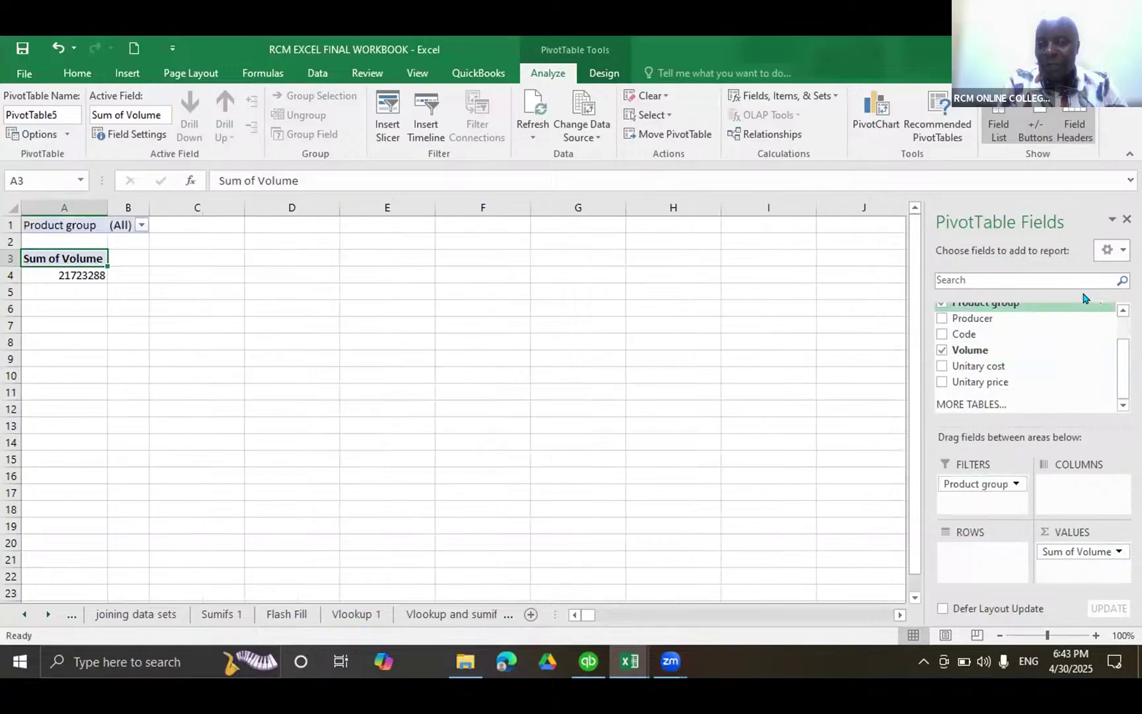
click(1124, 311)
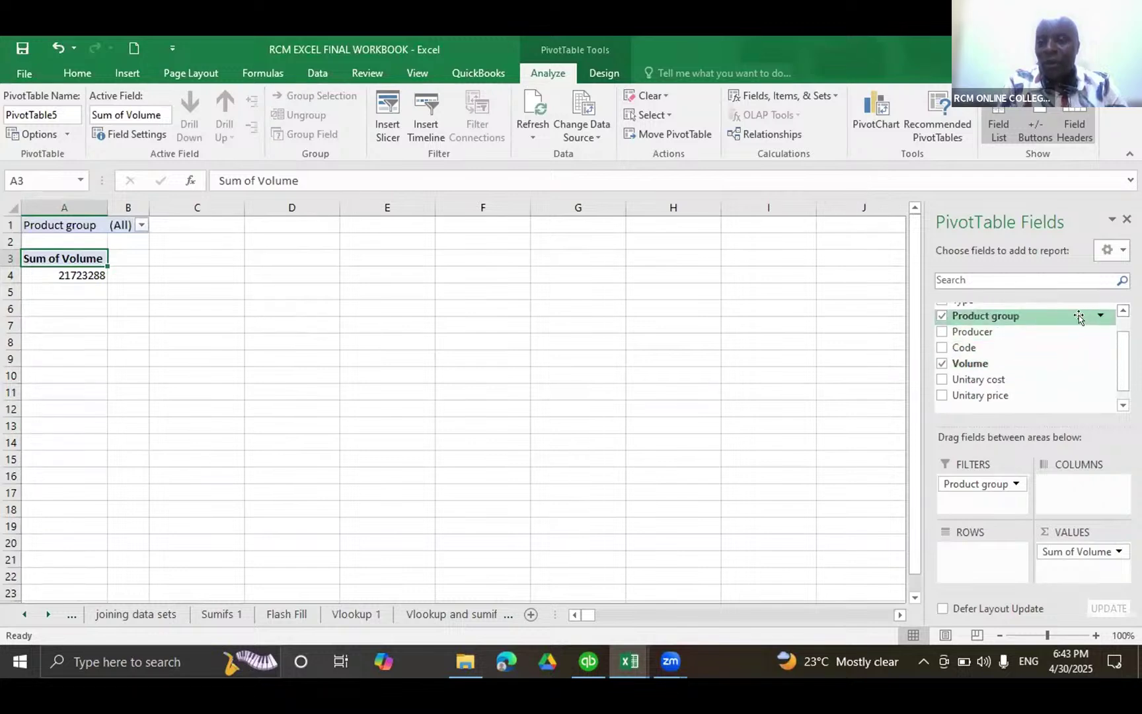
click(942, 316)
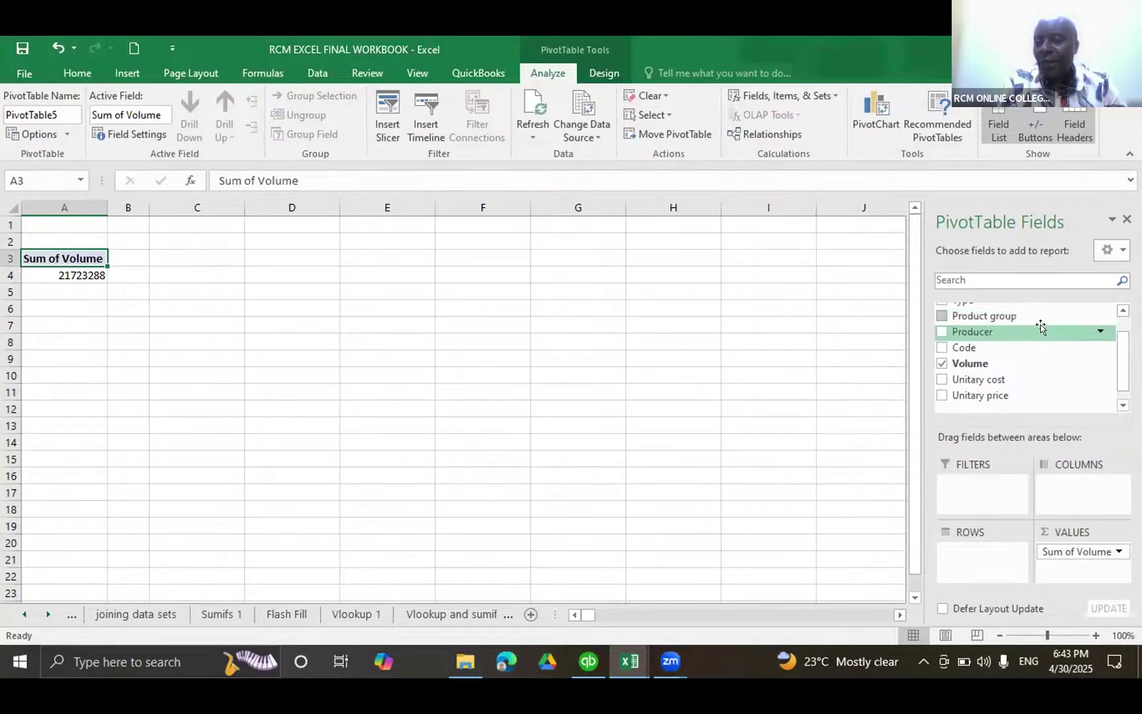
drag(1042, 316, 1077, 503)
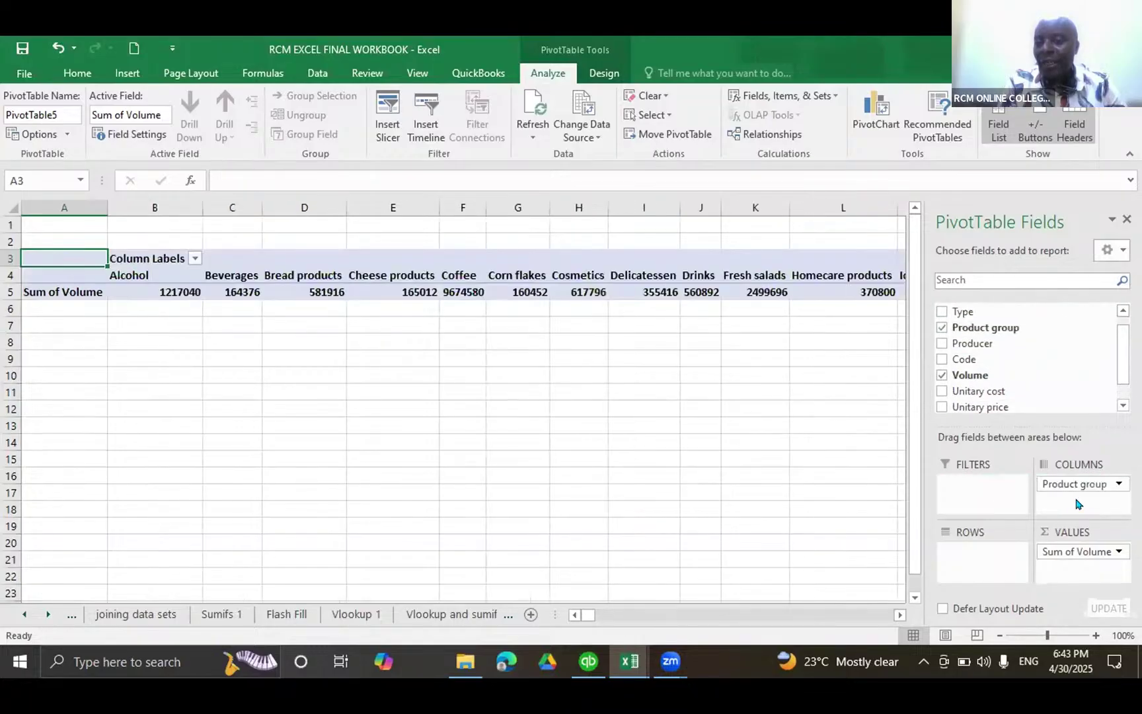
click(942, 327)
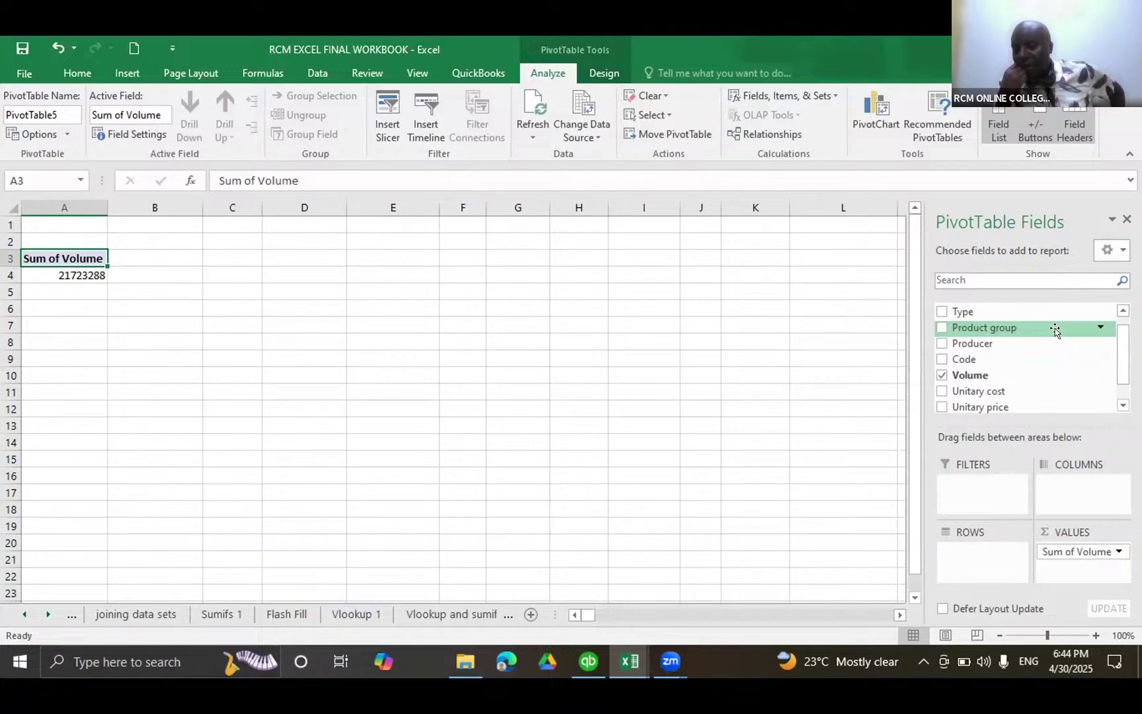
Step: Try to move the Product group field from the field list into one of the empty PivotTable areas
scroll(1041, 397, down, 1)
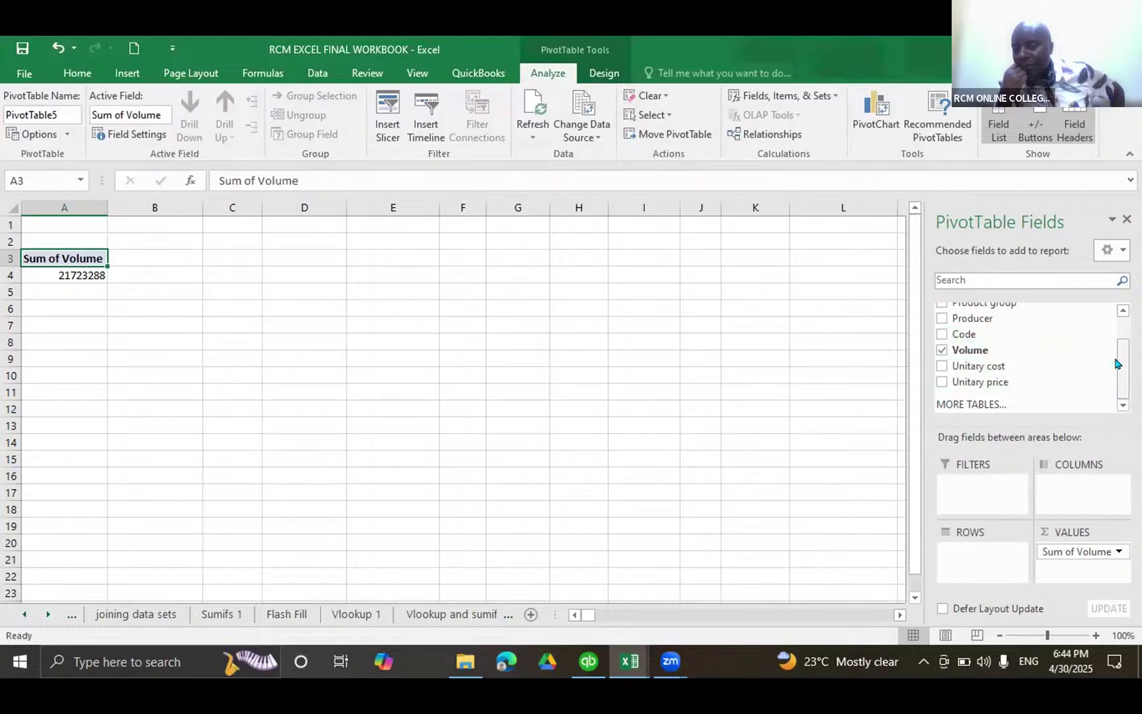
scroll(1116, 356, up, 1)
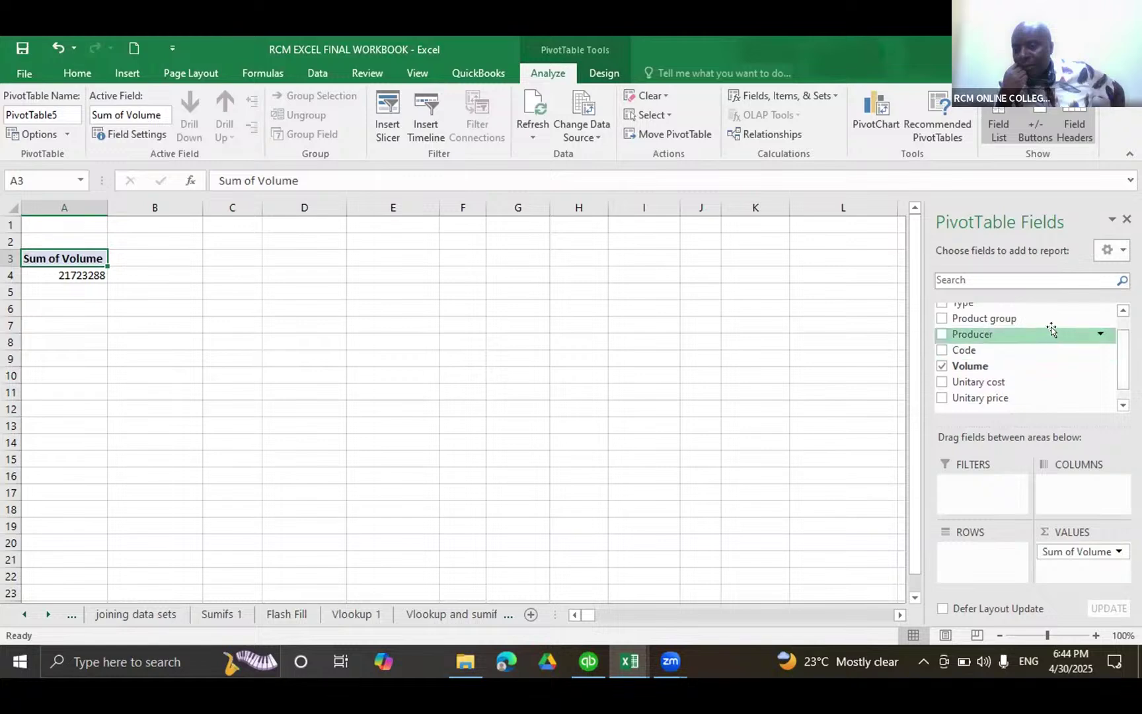
drag(1051, 320, 984, 456)
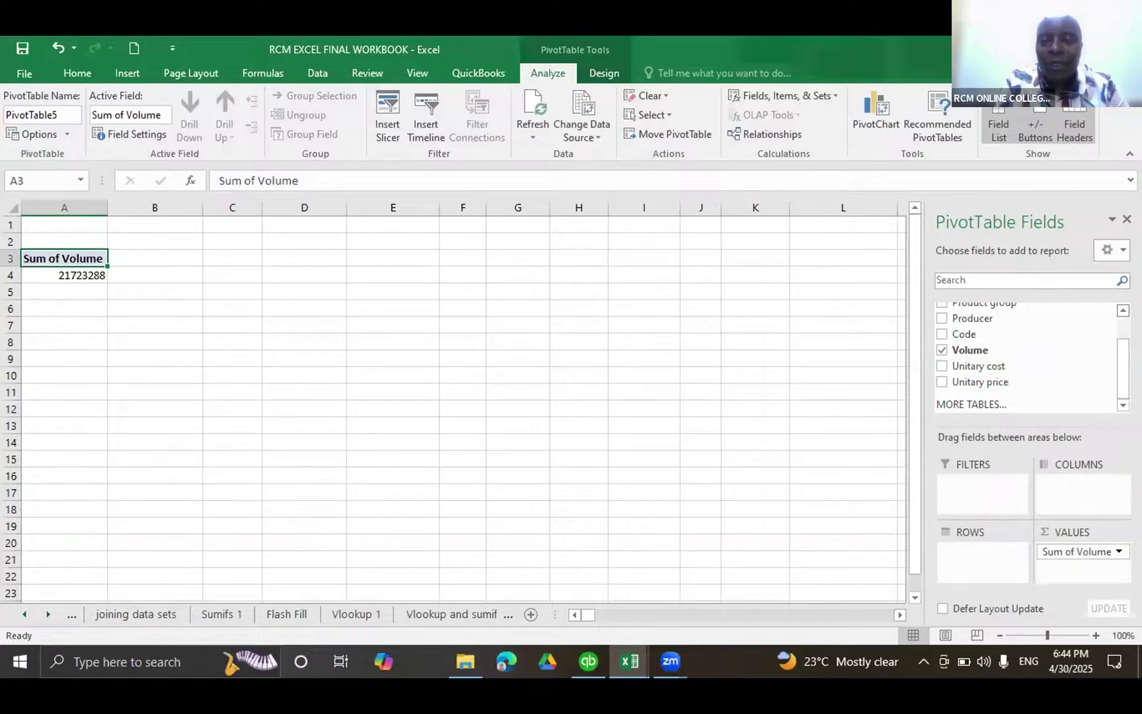
click(1123, 310)
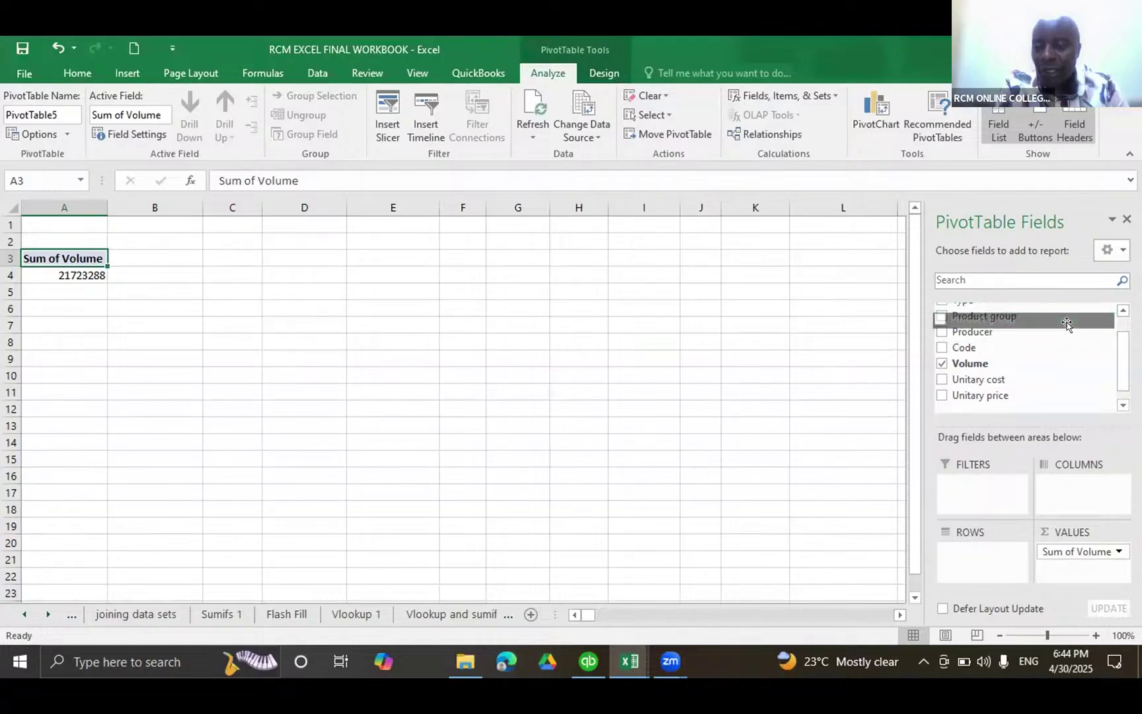
scroll(1068, 319, up, 1)
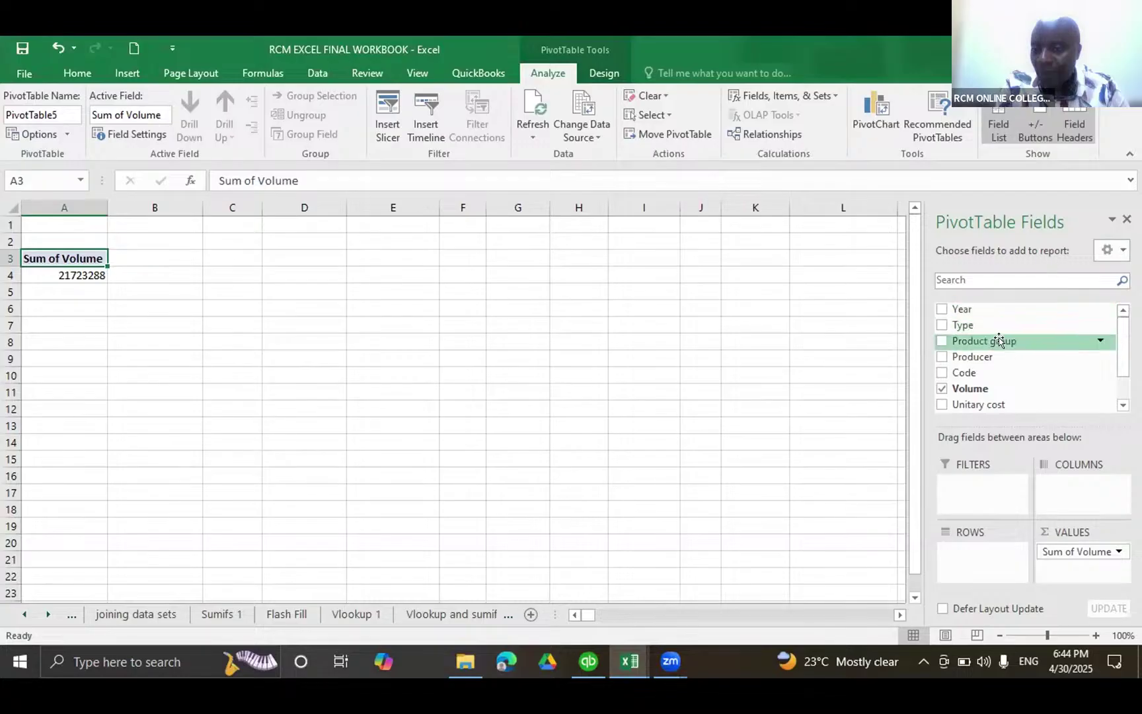
drag(1000, 339, 992, 435)
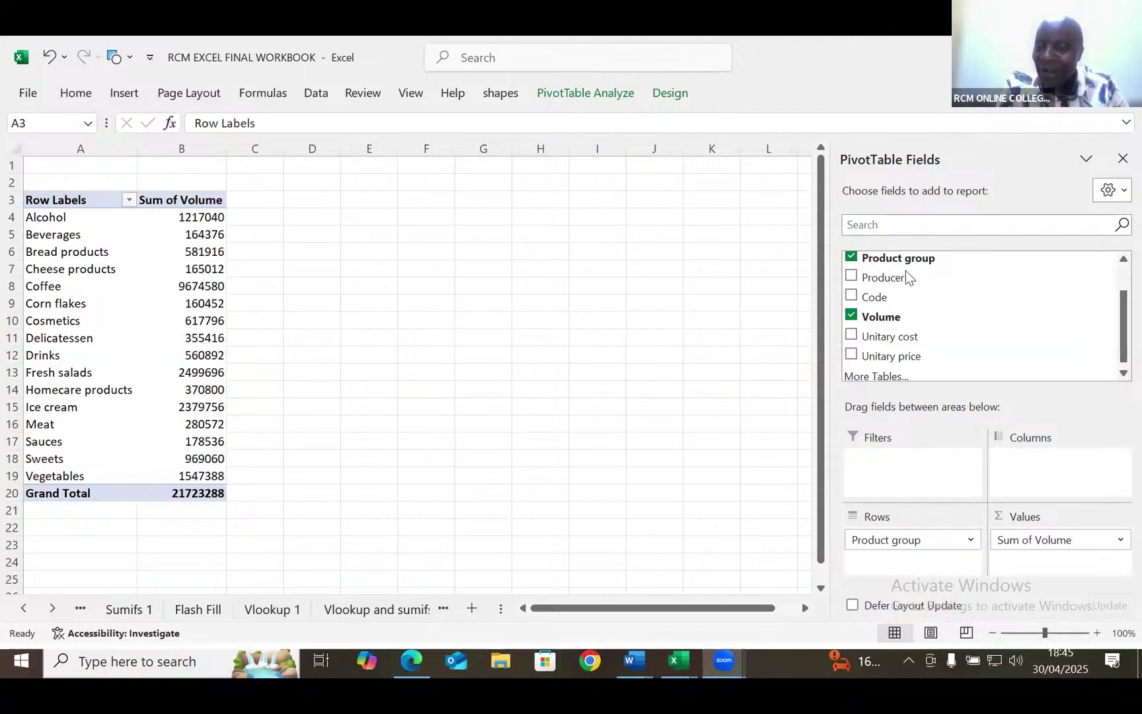
Step: Remove and re-add the Product group field in the Rows area, and place the Year field in the Columns area
click(854, 257)
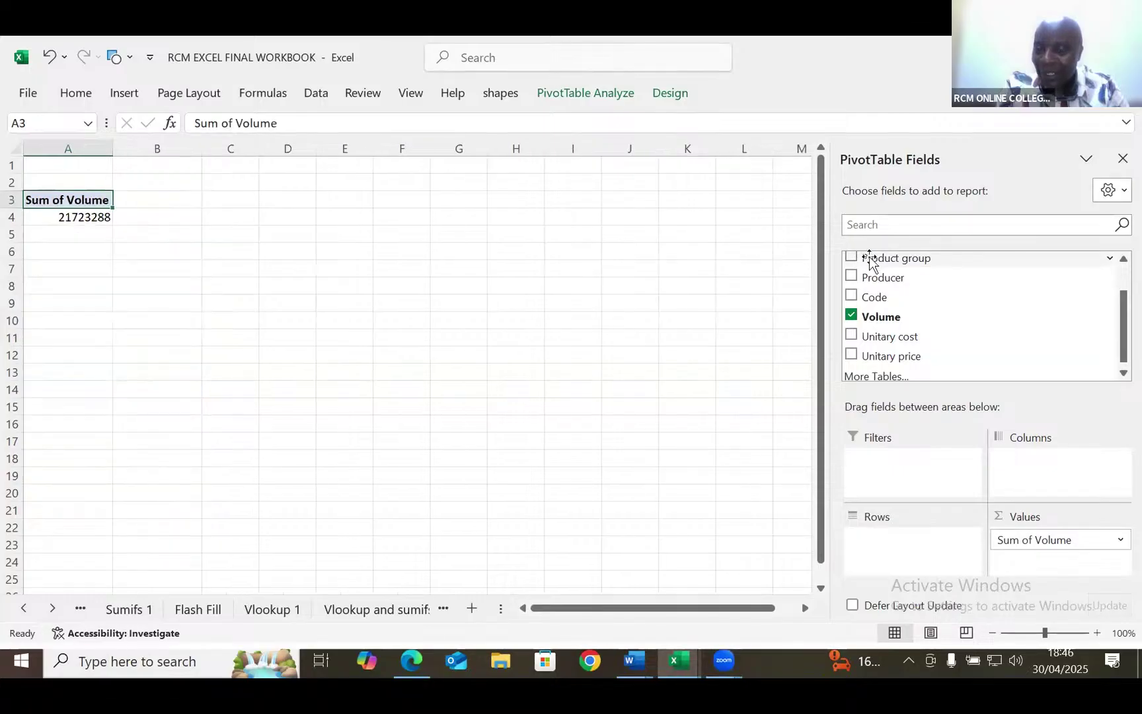
drag(870, 261, 889, 557)
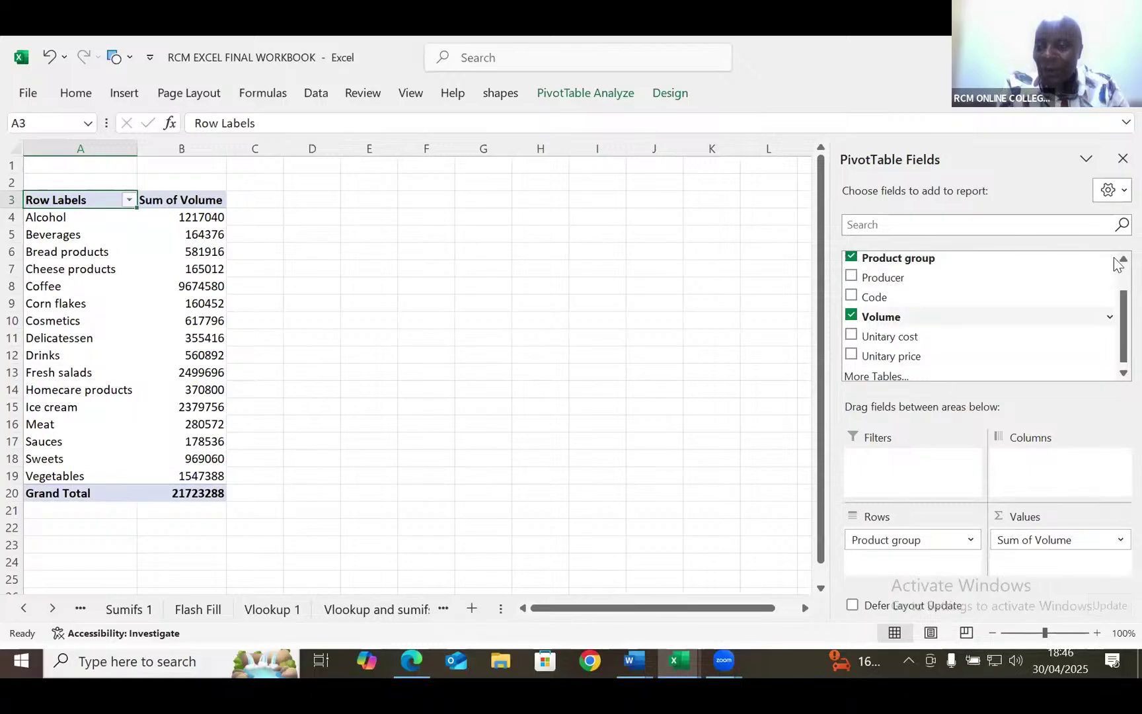
scroll(1116, 263, up, 3)
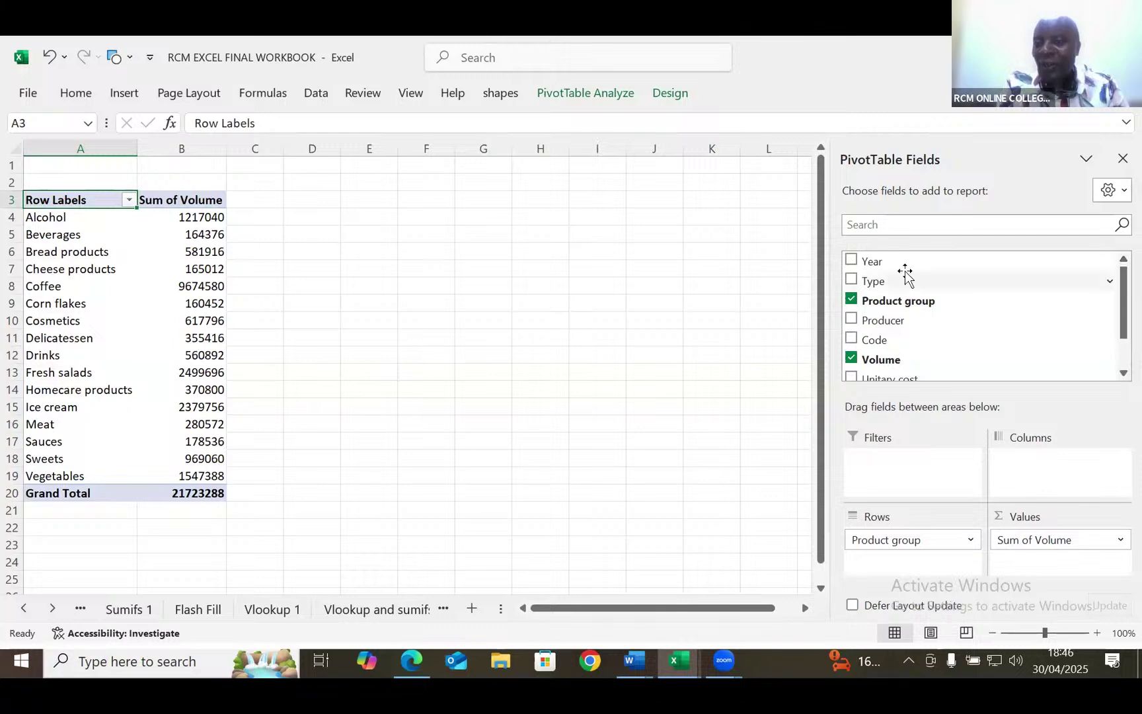
drag(903, 265, 1050, 467)
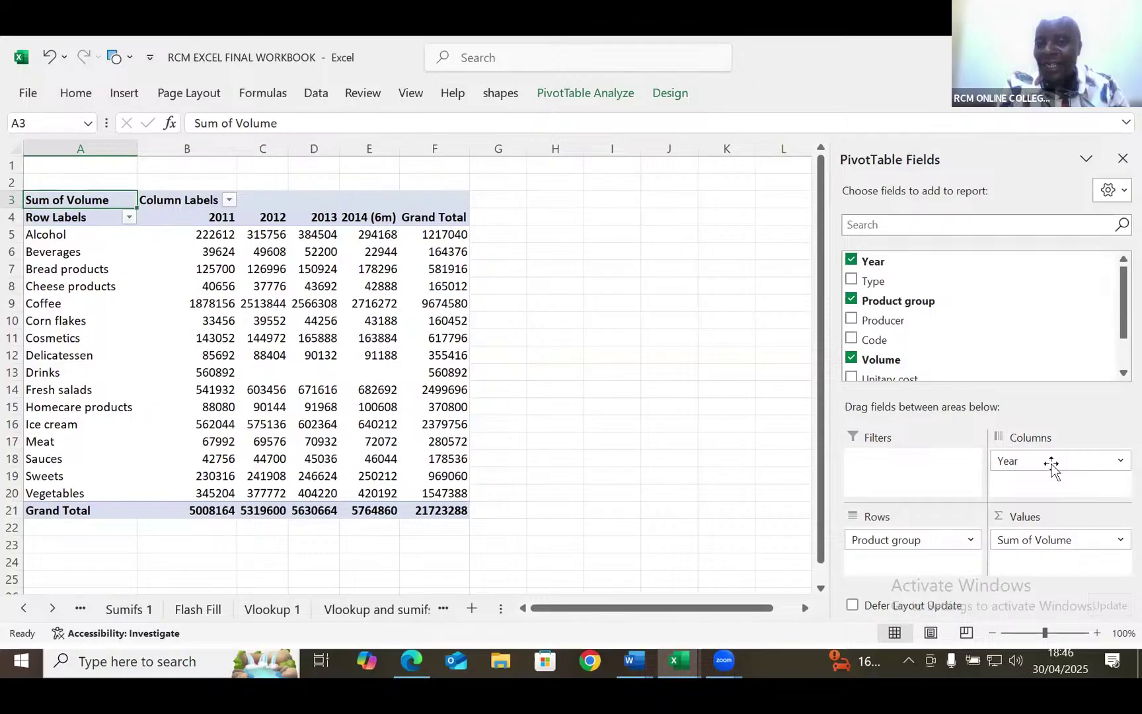
Step: Insert a Clustered Column PivotChart from the PivotTable, close the field list and move the chart beside the table
click(634, 144)
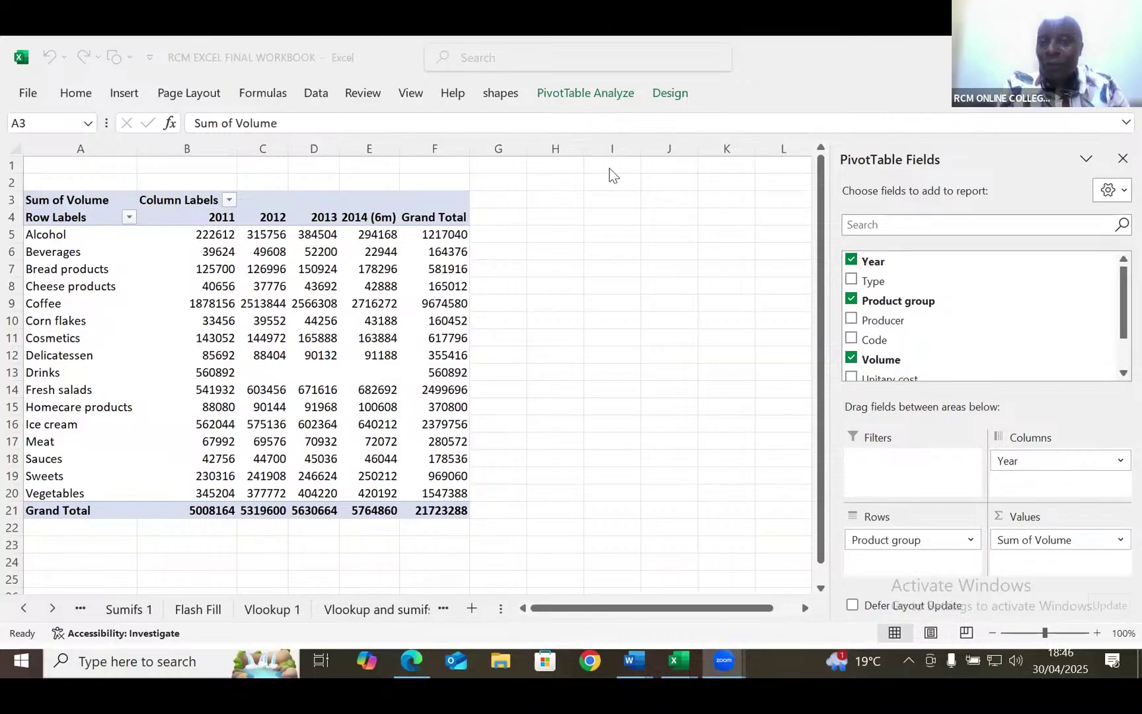
click(596, 92)
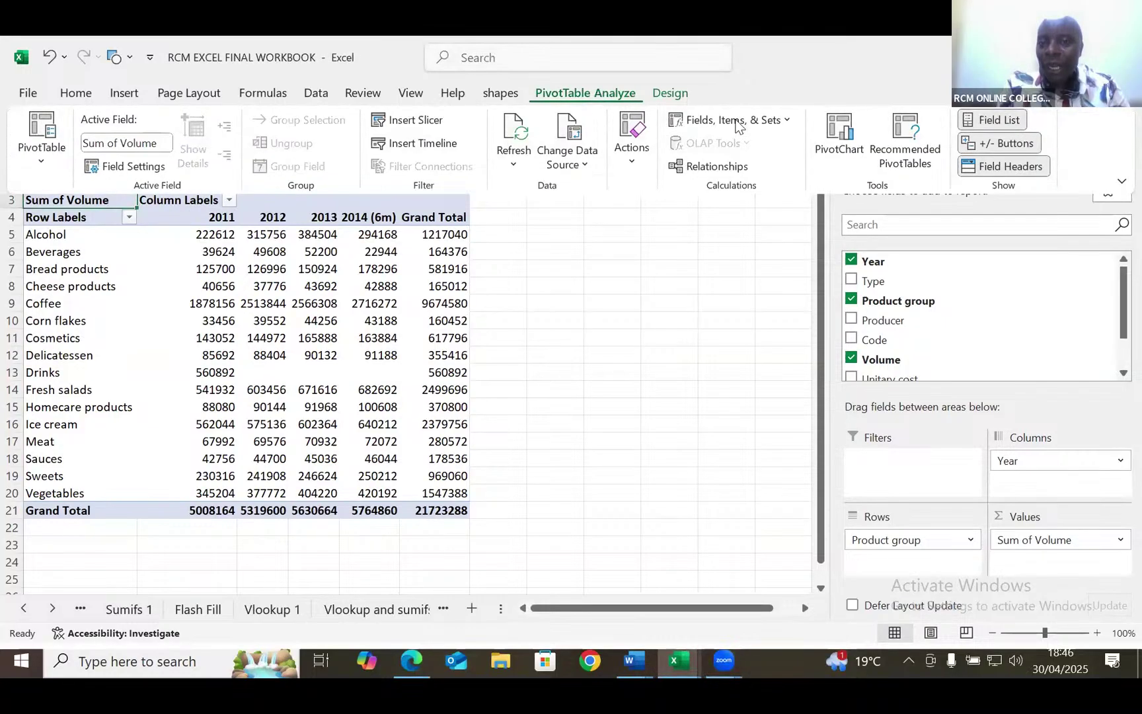
click(838, 135)
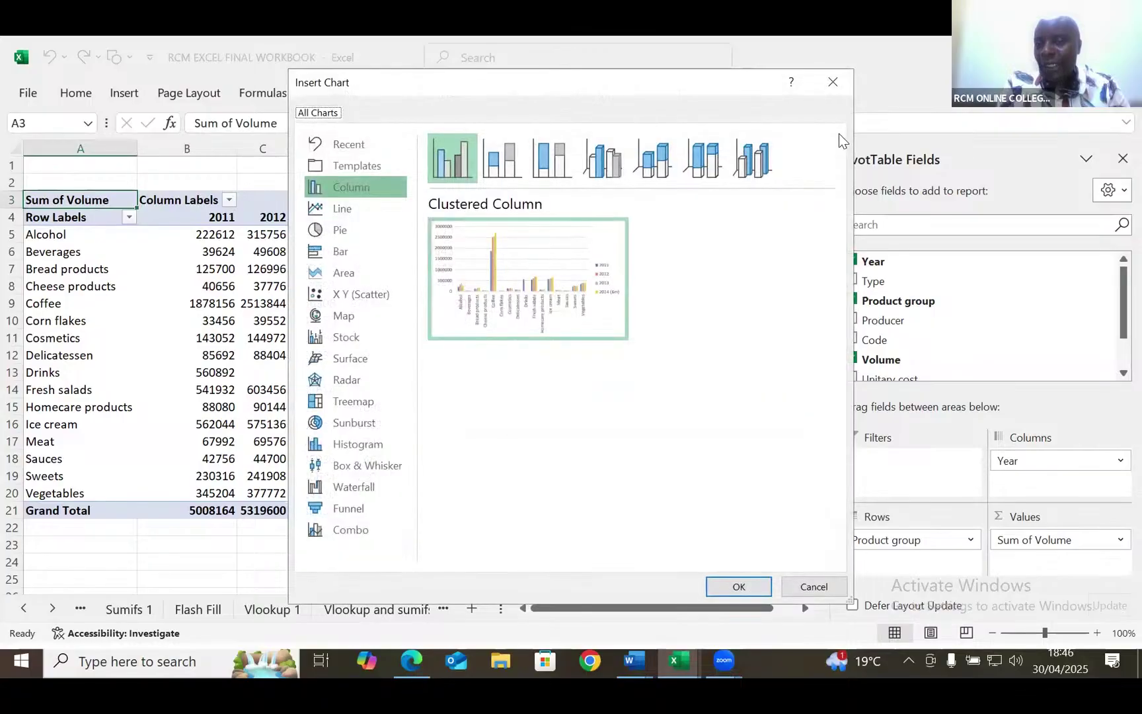
click(745, 588)
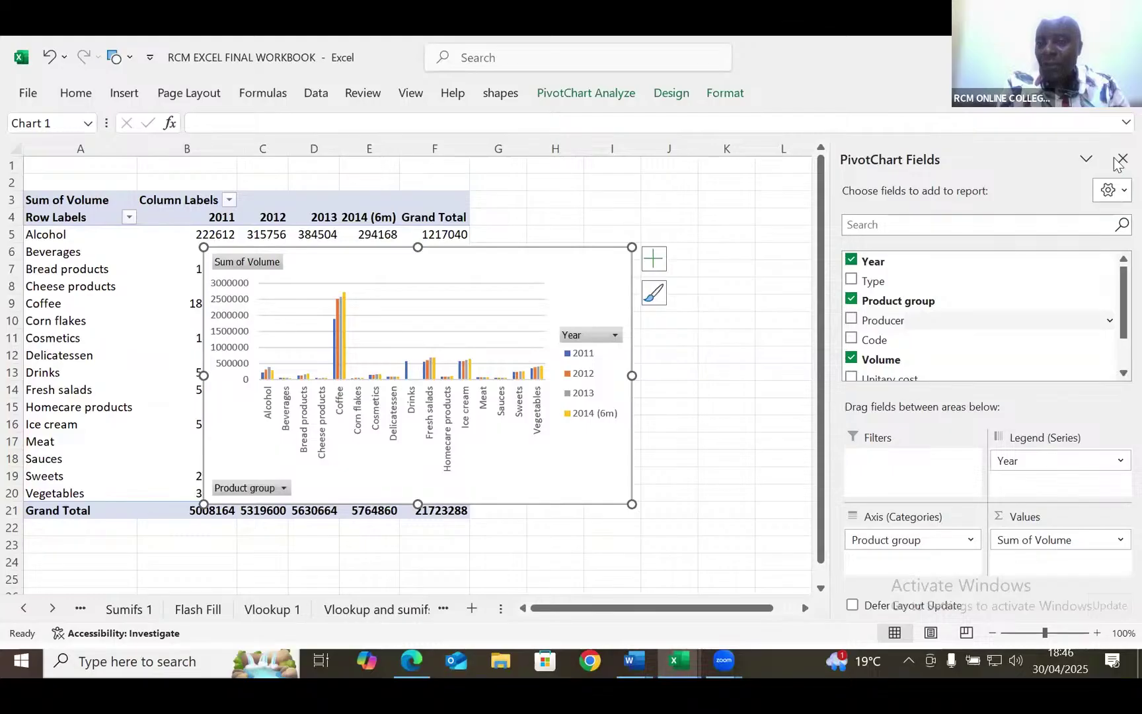
mouse_move(587, 261)
mouse_down()
mouse_move(876, 196)
mouse_move(919, 201)
mouse_up()
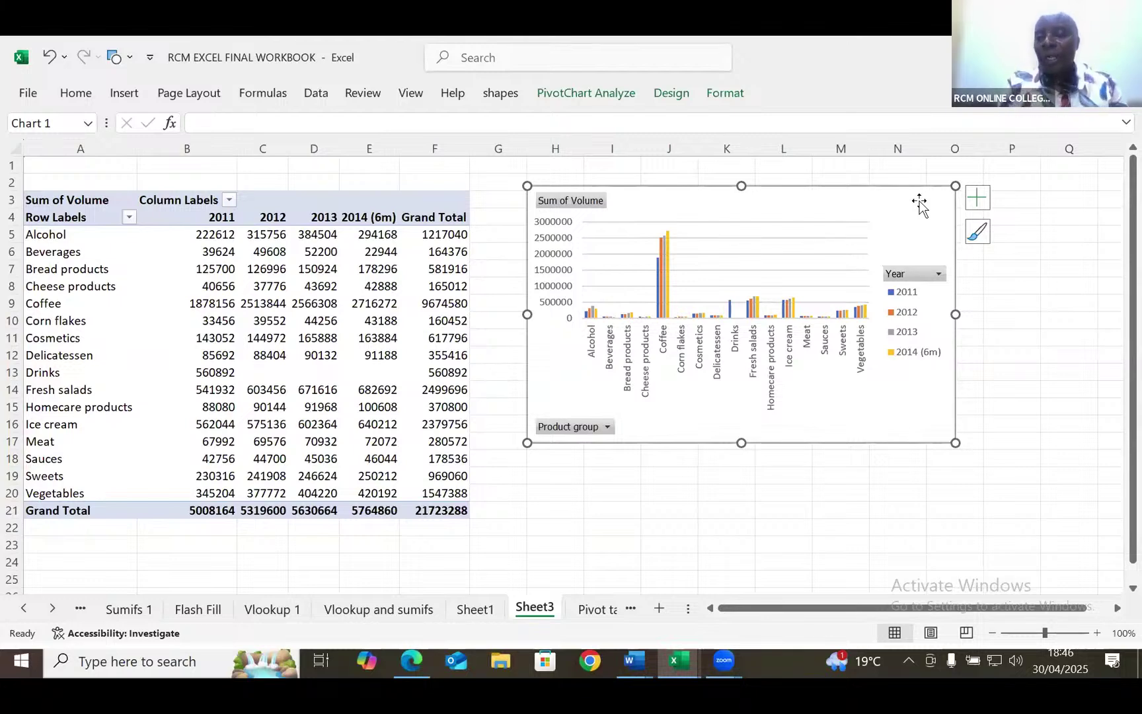
Step: Filter the PivotChart's Year field to show only 2012 and 2013
click(938, 274)
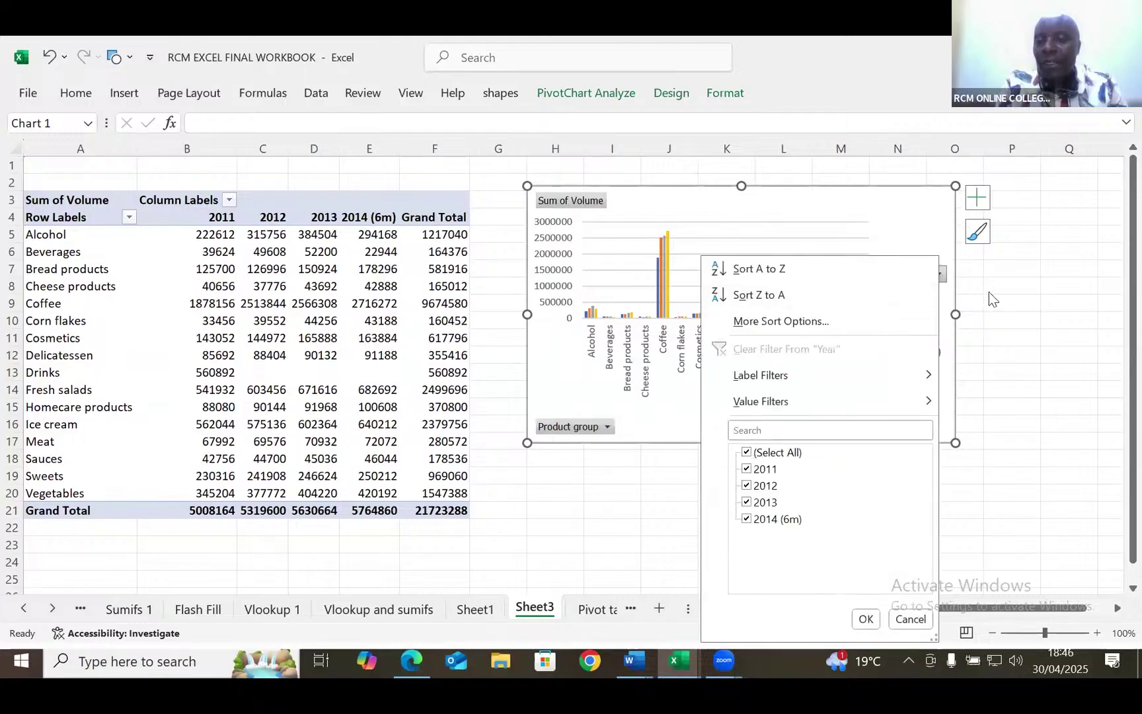
click(939, 272)
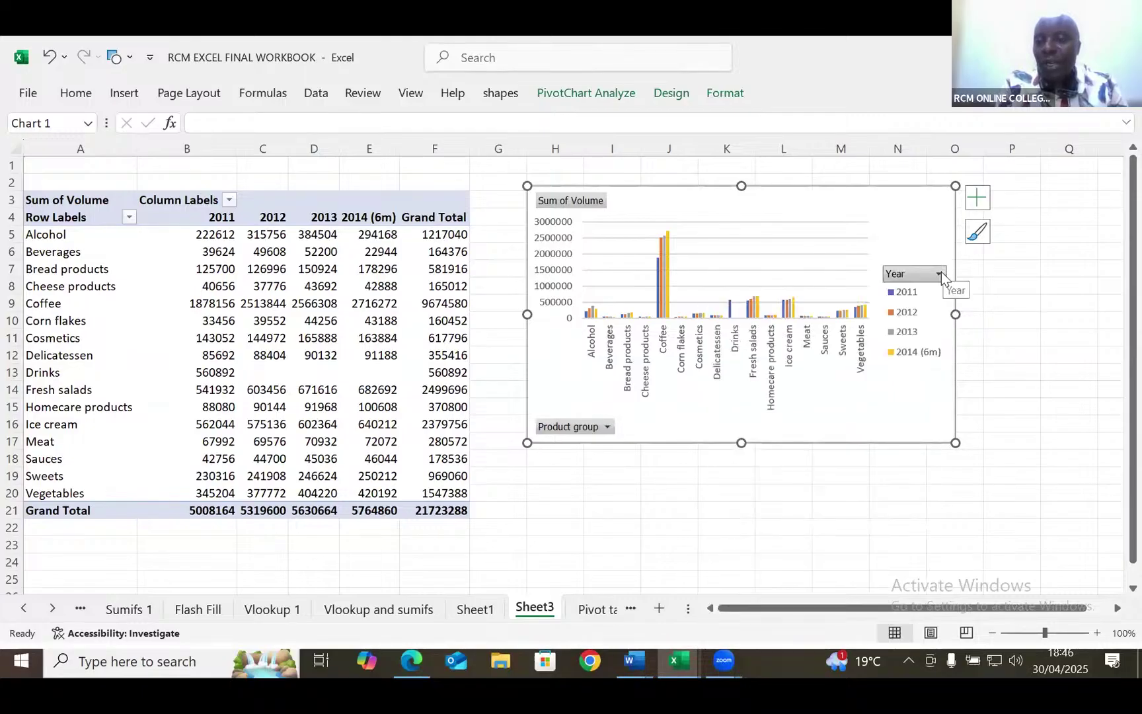
click(939, 271)
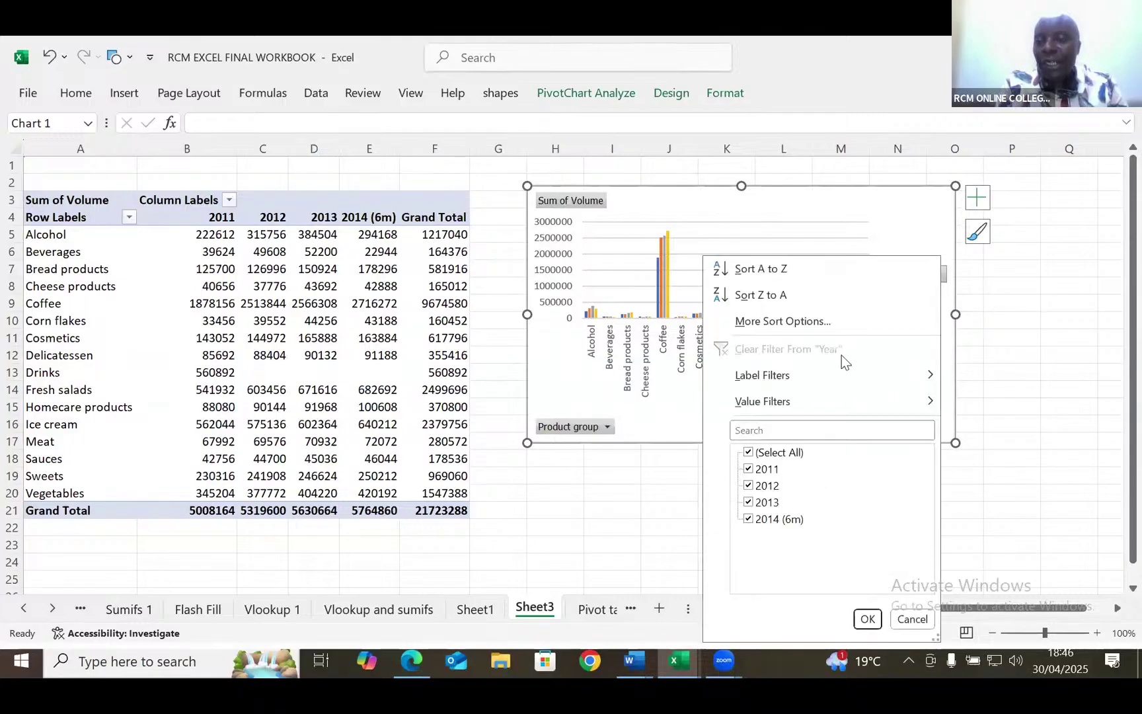
click(748, 453)
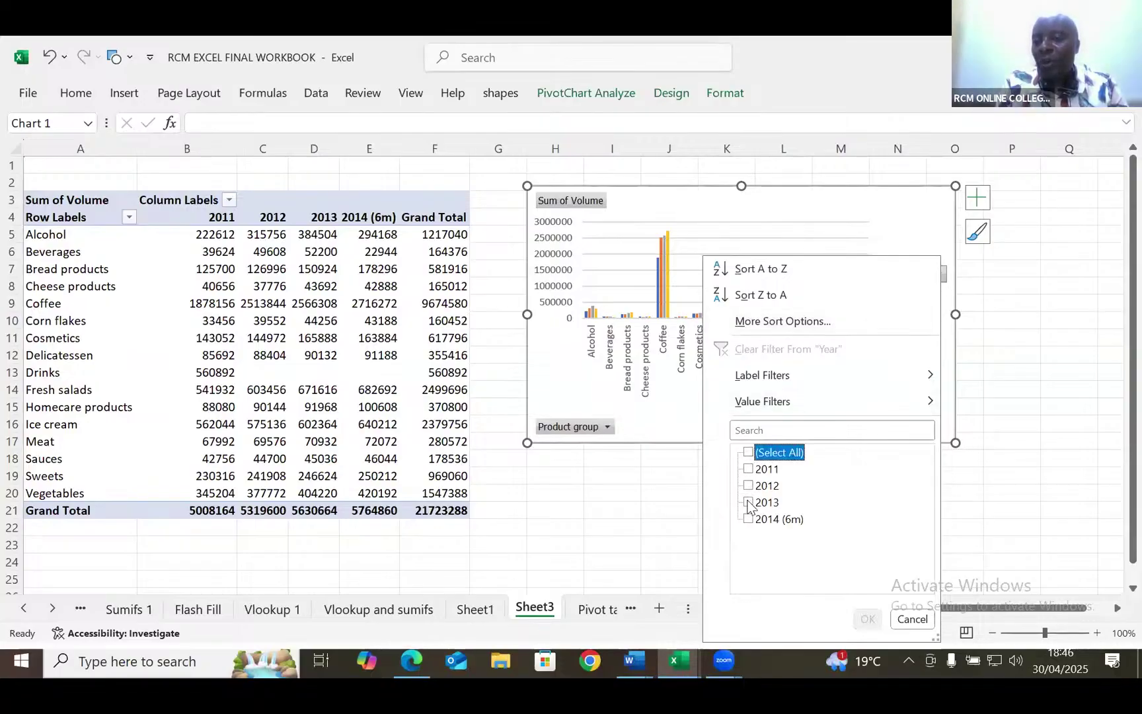
click(749, 503)
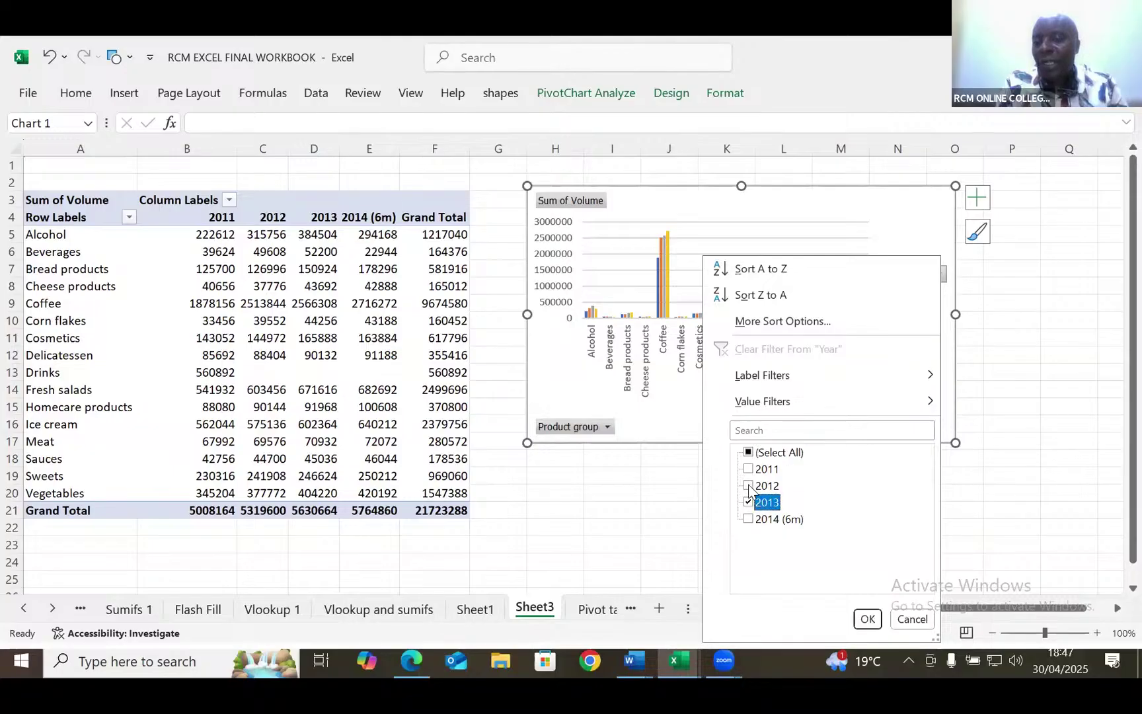
click(866, 619)
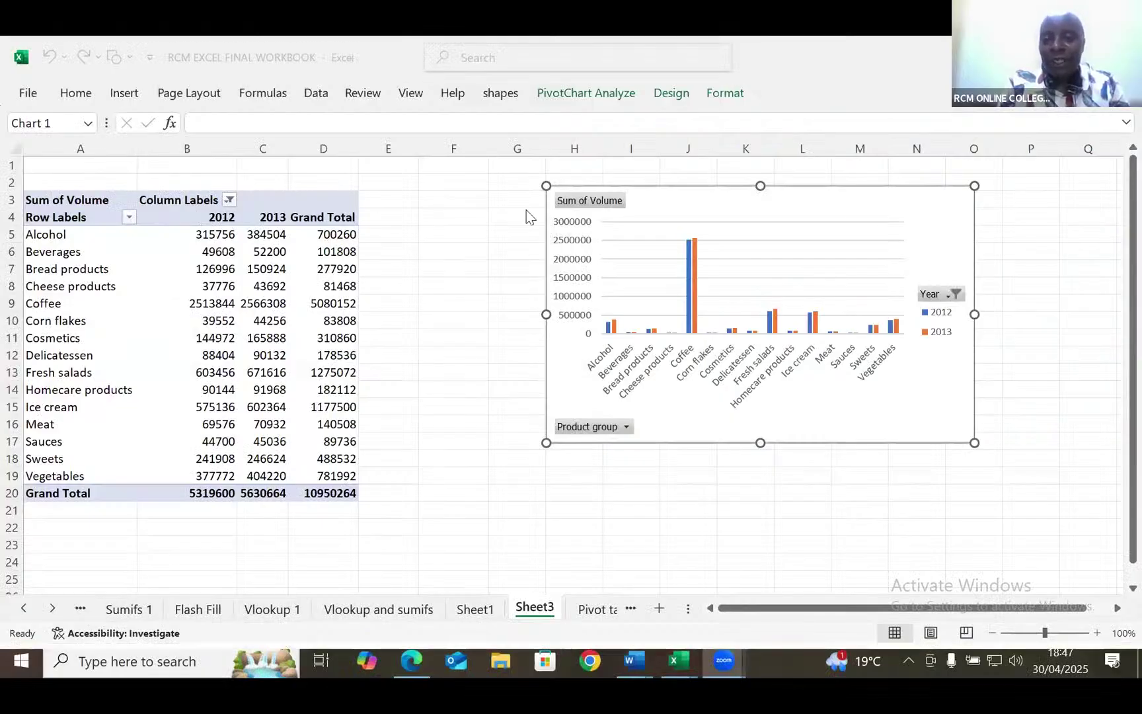
Step: Delete the PivotChart from Sheet3 and select the Row Labels cell of the PivotTable
click(701, 199)
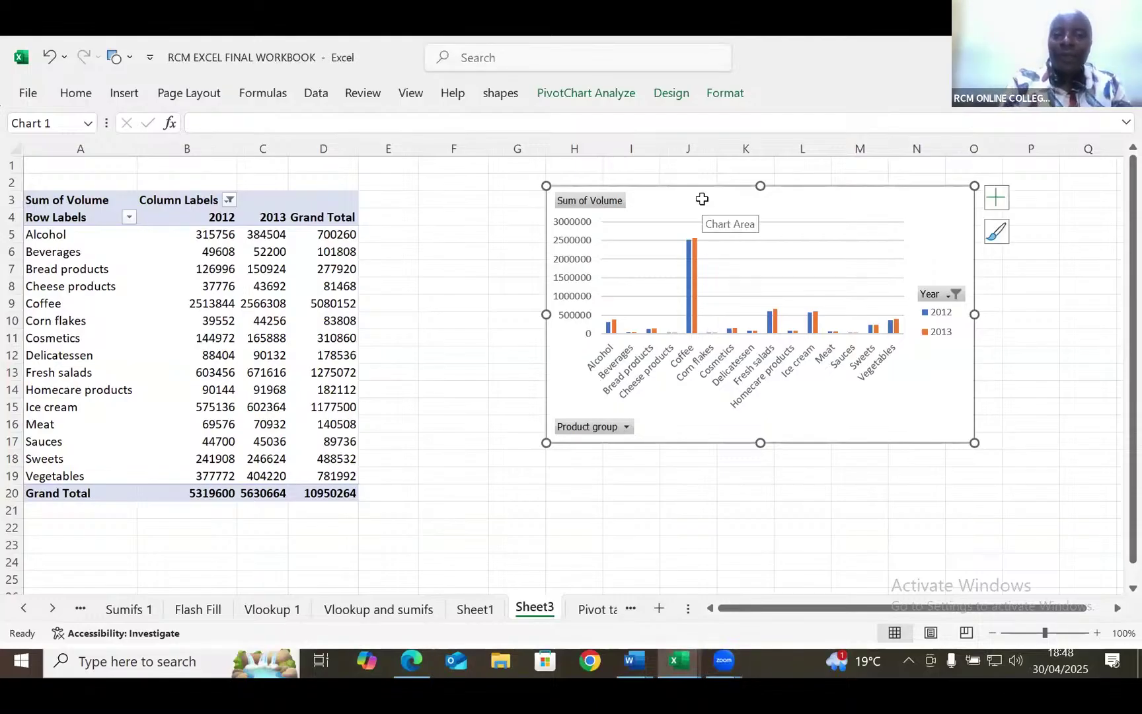
key(Delete)
click(266, 269)
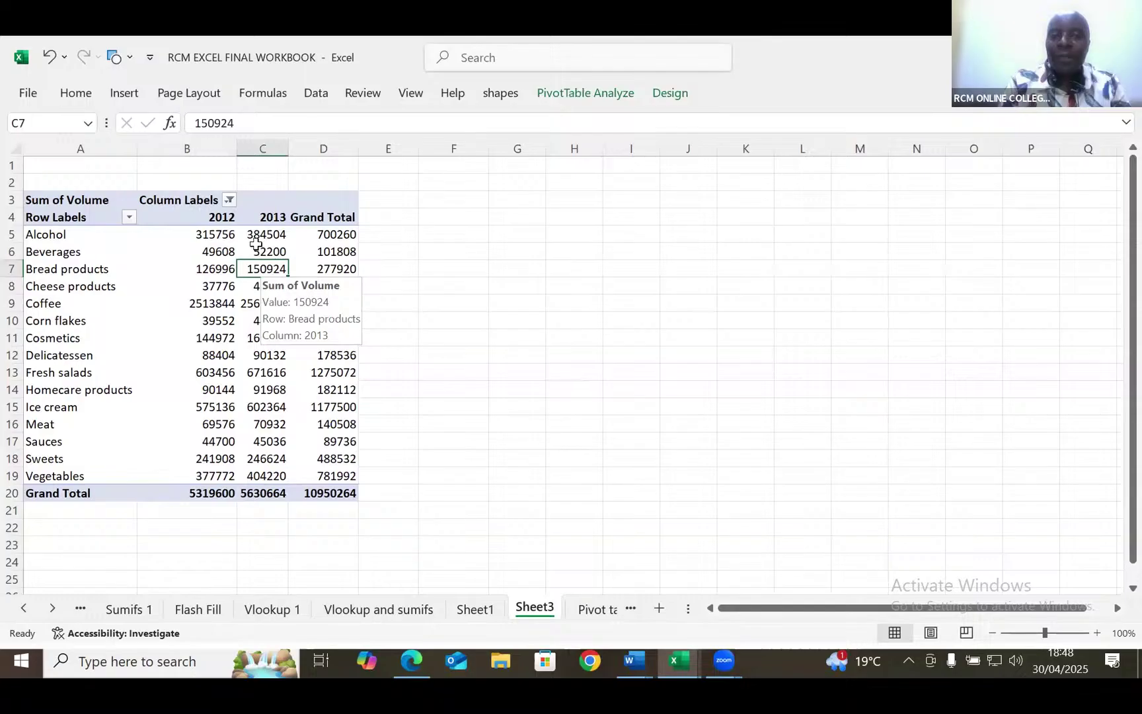
click(233, 216)
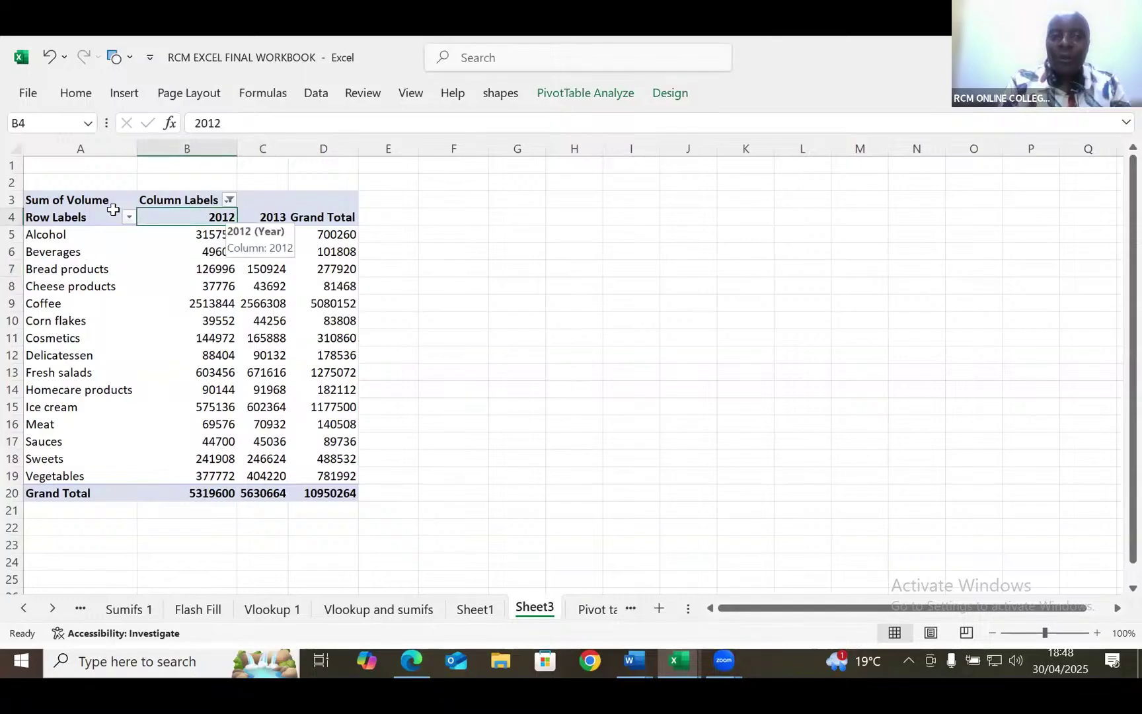
click(99, 216)
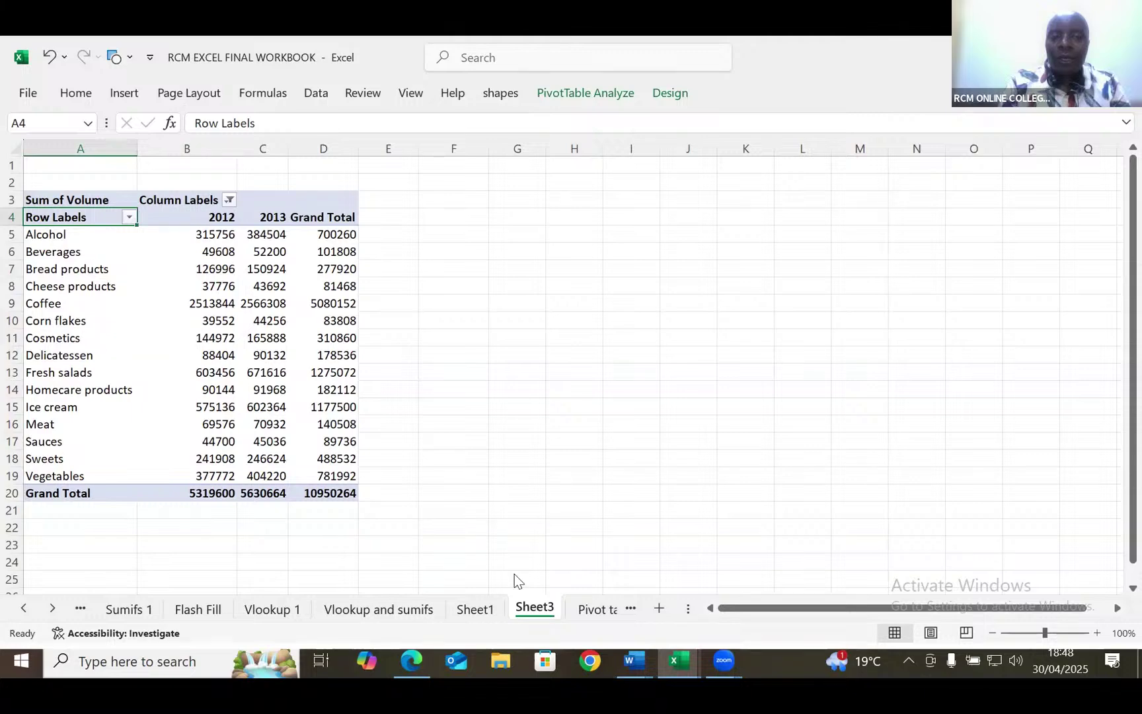
Step: Create a PivotTable on a new worksheet from the sales data range B3:I15121 on the Pivot table 2 sheet
click(597, 610)
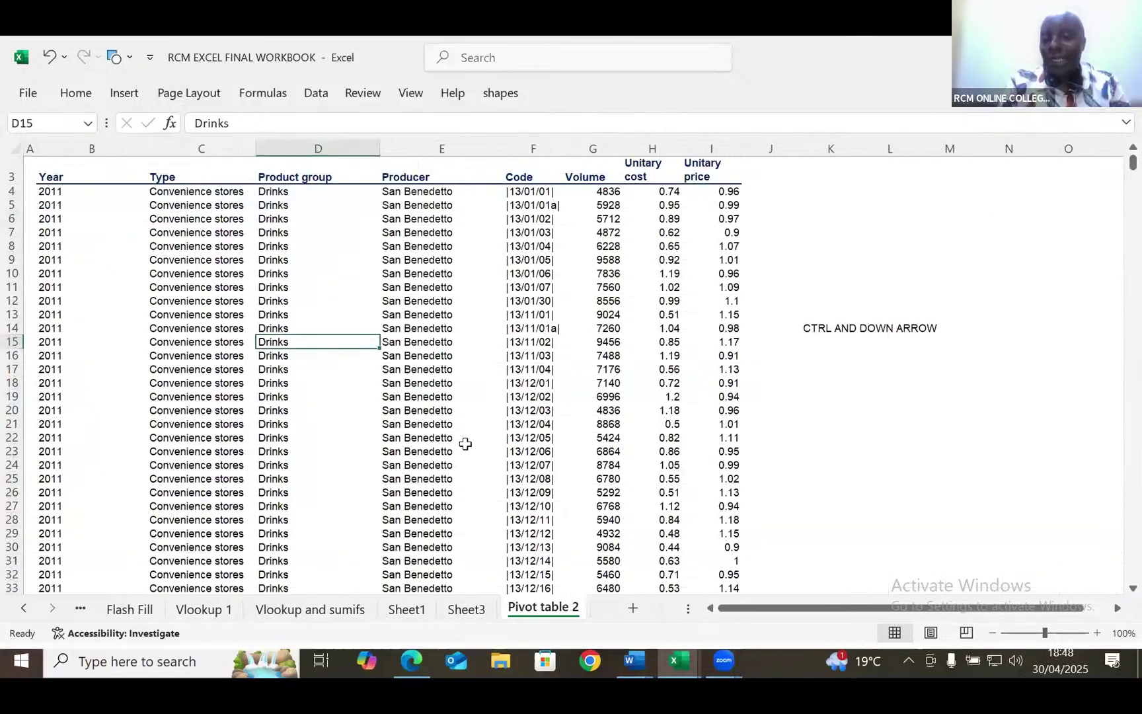
click(411, 302)
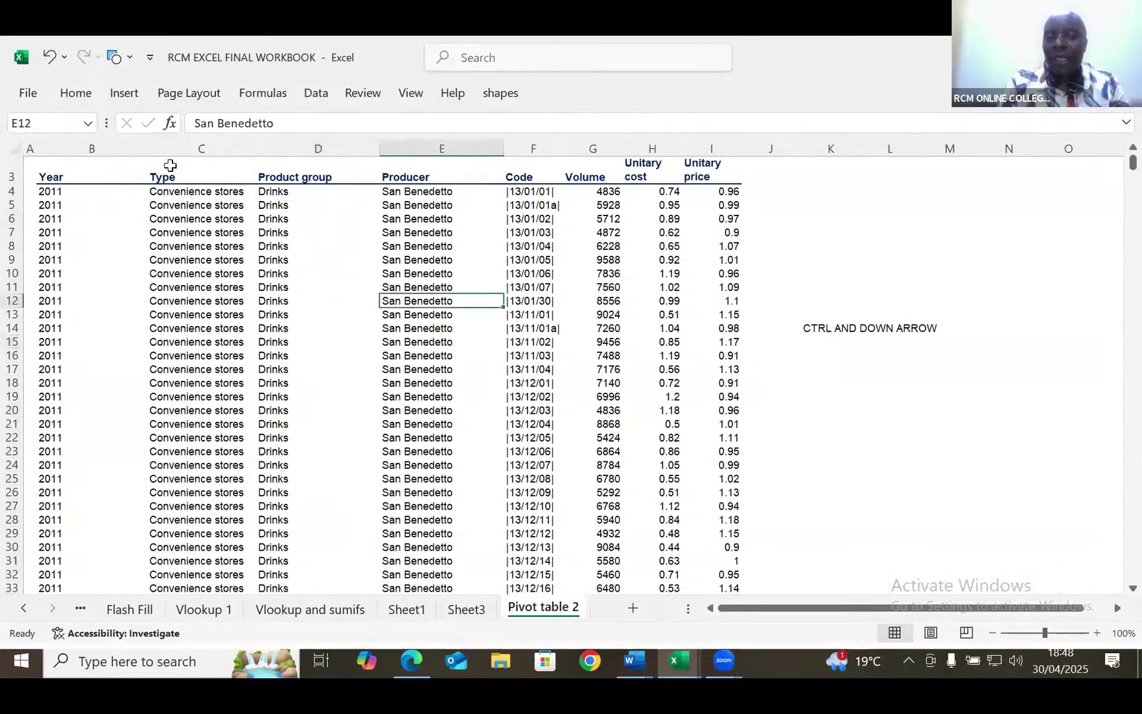
click(126, 93)
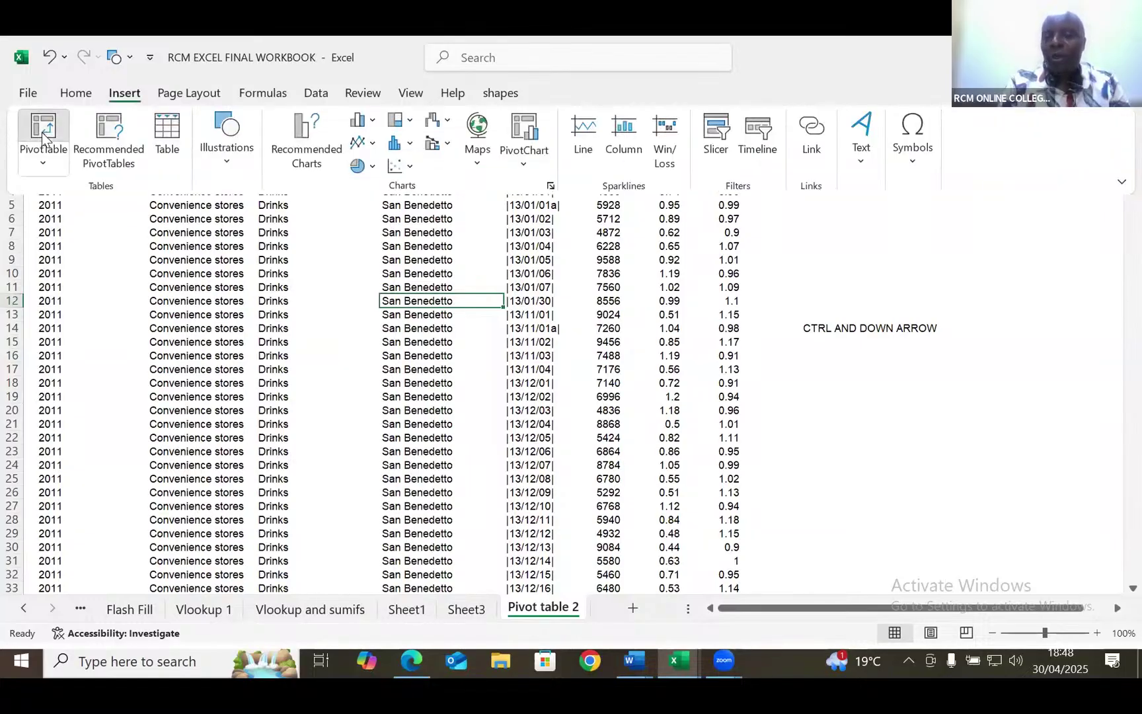
click(42, 134)
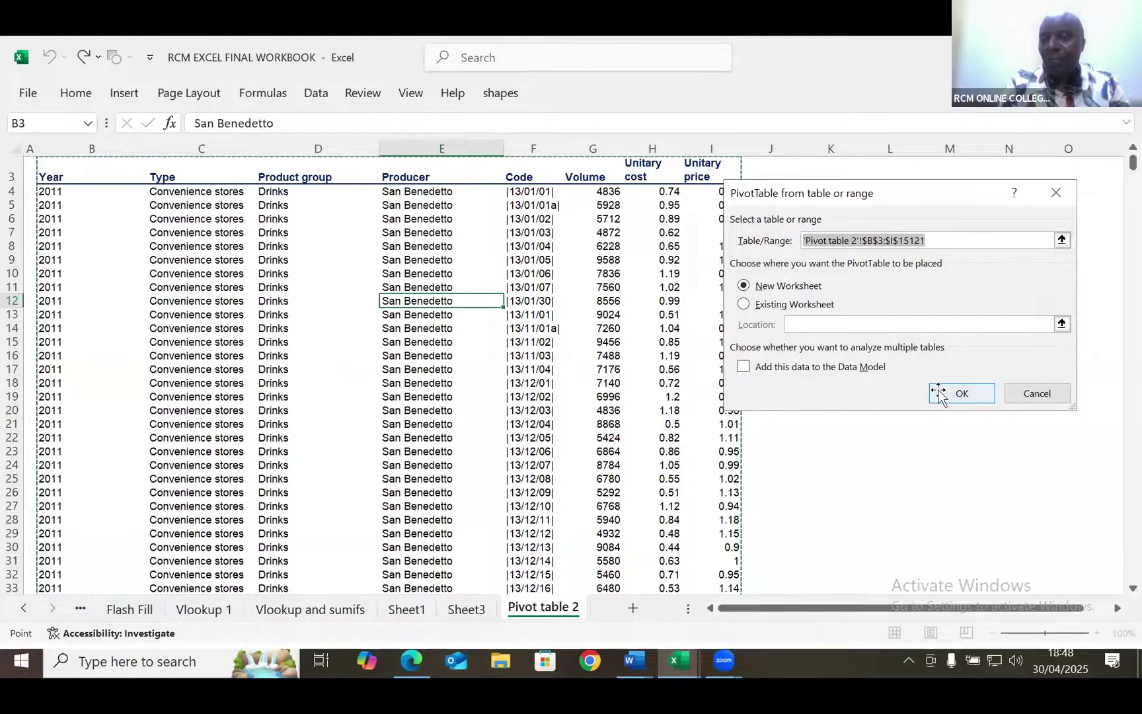
click(940, 394)
Step: Place the Year field in Columns, Product group in Rows and Volume in Values of the new PivotTable
drag(875, 261, 1048, 469)
drag(915, 302, 885, 546)
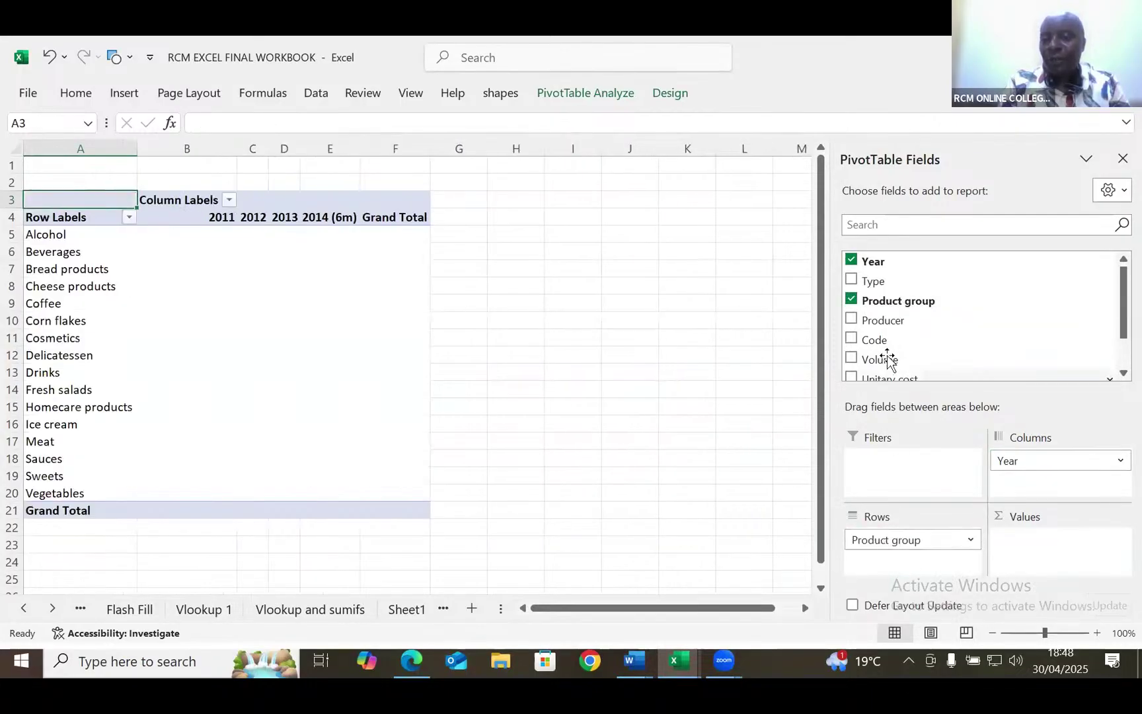
drag(888, 360, 1071, 566)
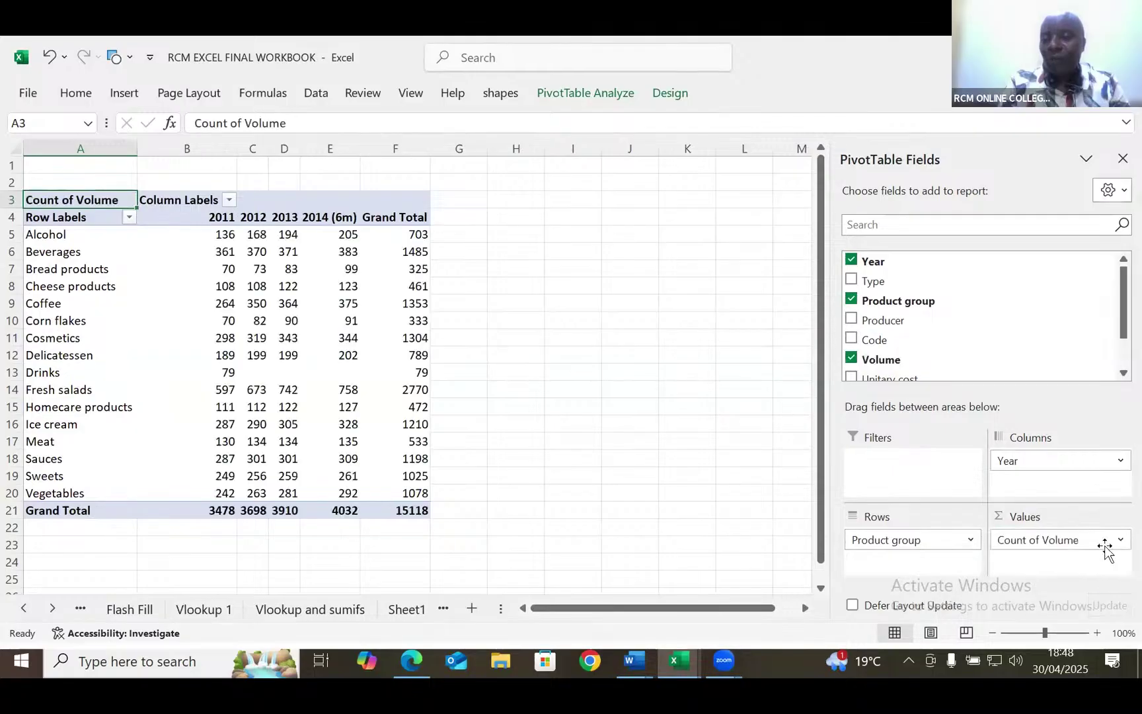
Step: Change the Volume value field's calculation to Sum
click(1116, 539)
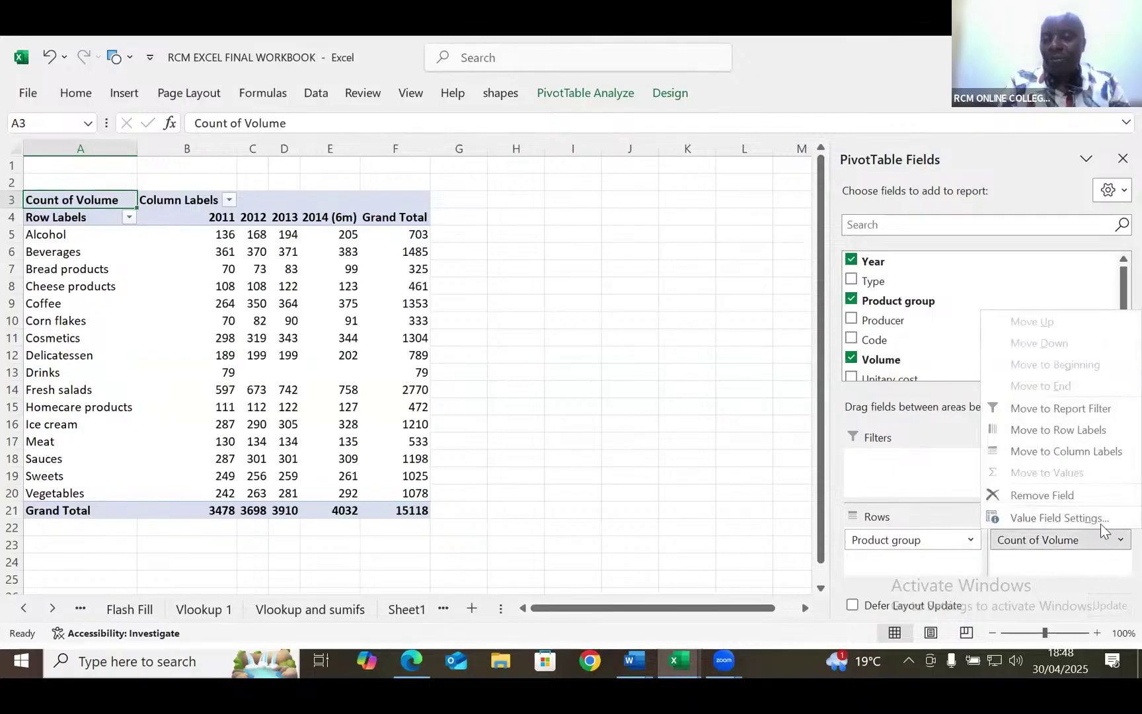
click(1100, 523)
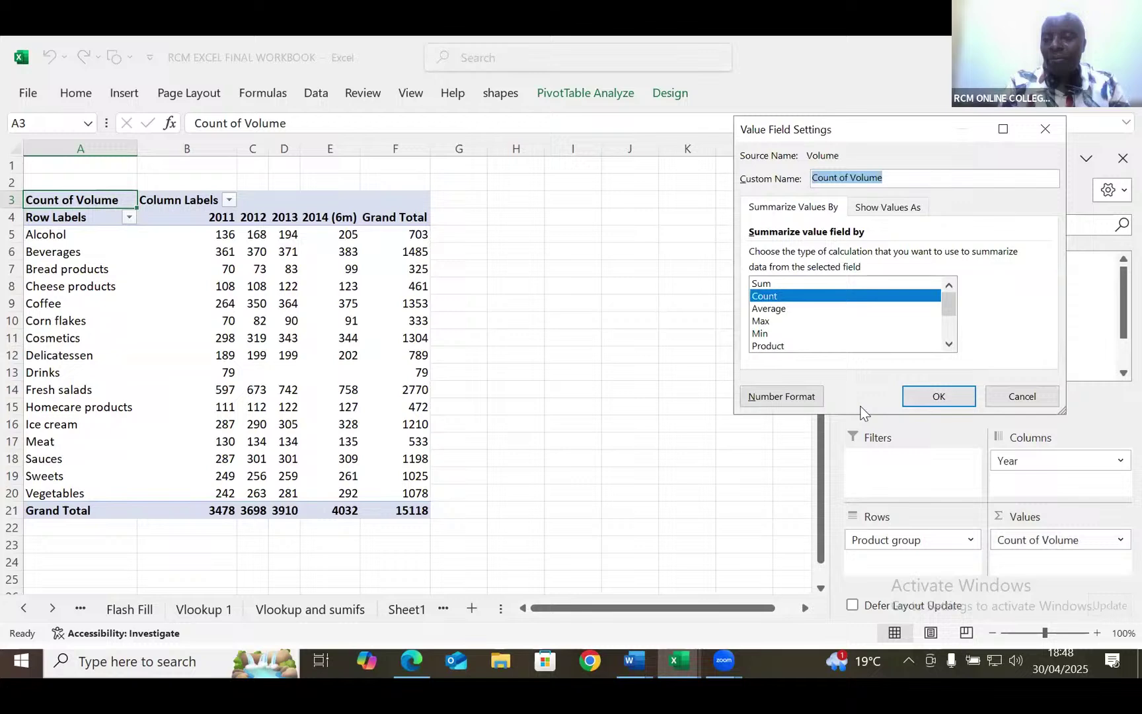
click(782, 284)
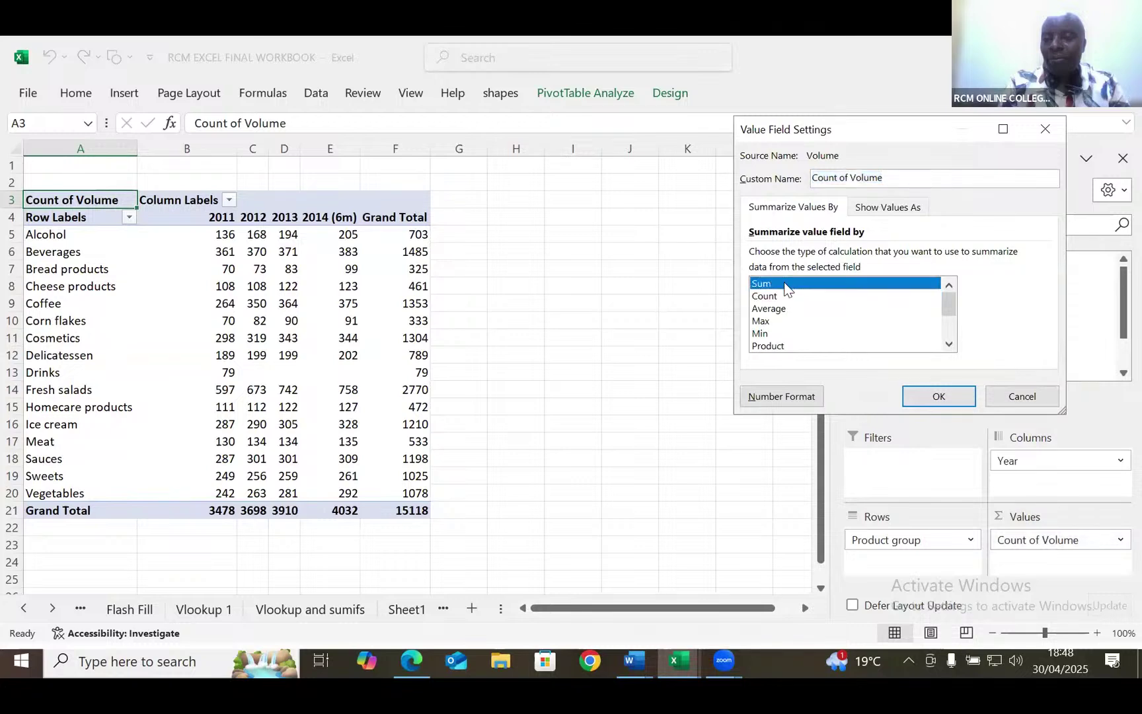
click(921, 394)
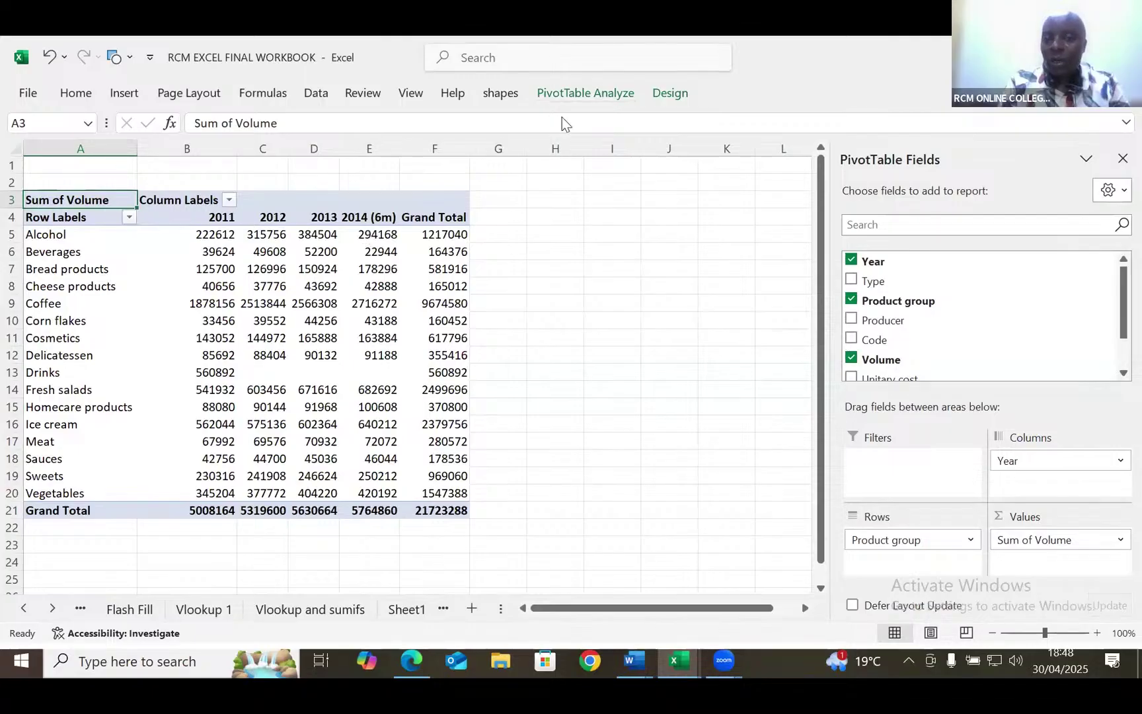
Step: Insert a Clustered Column PivotChart based on the new PivotTable
click(593, 98)
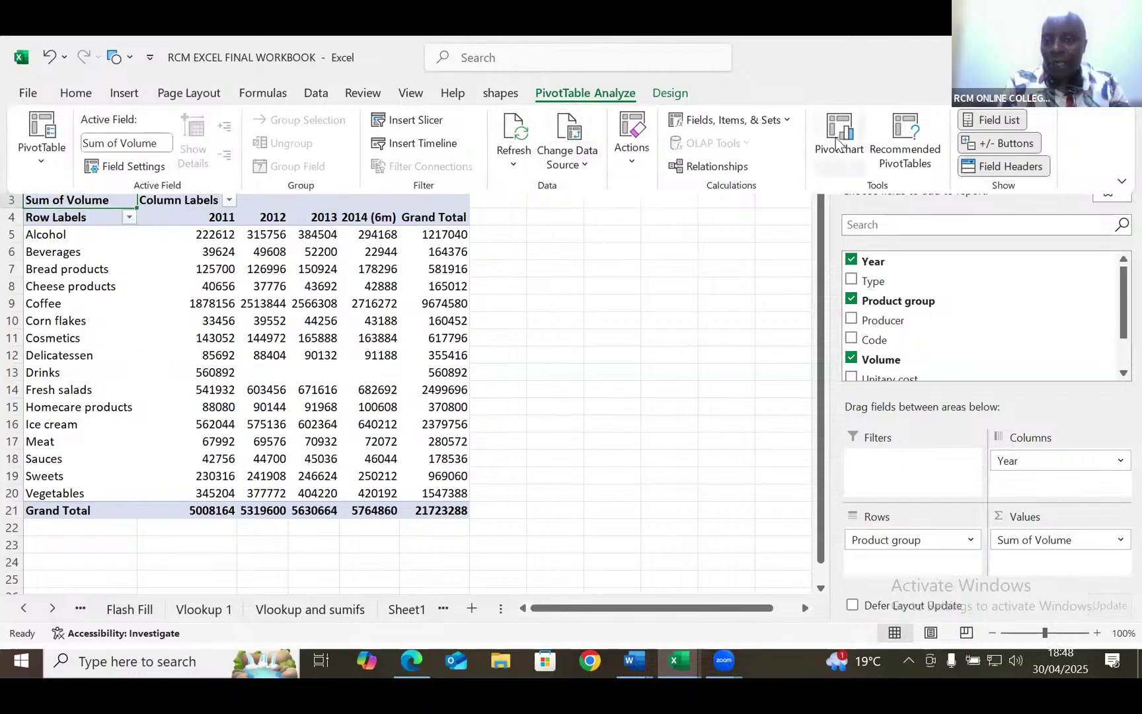
click(837, 140)
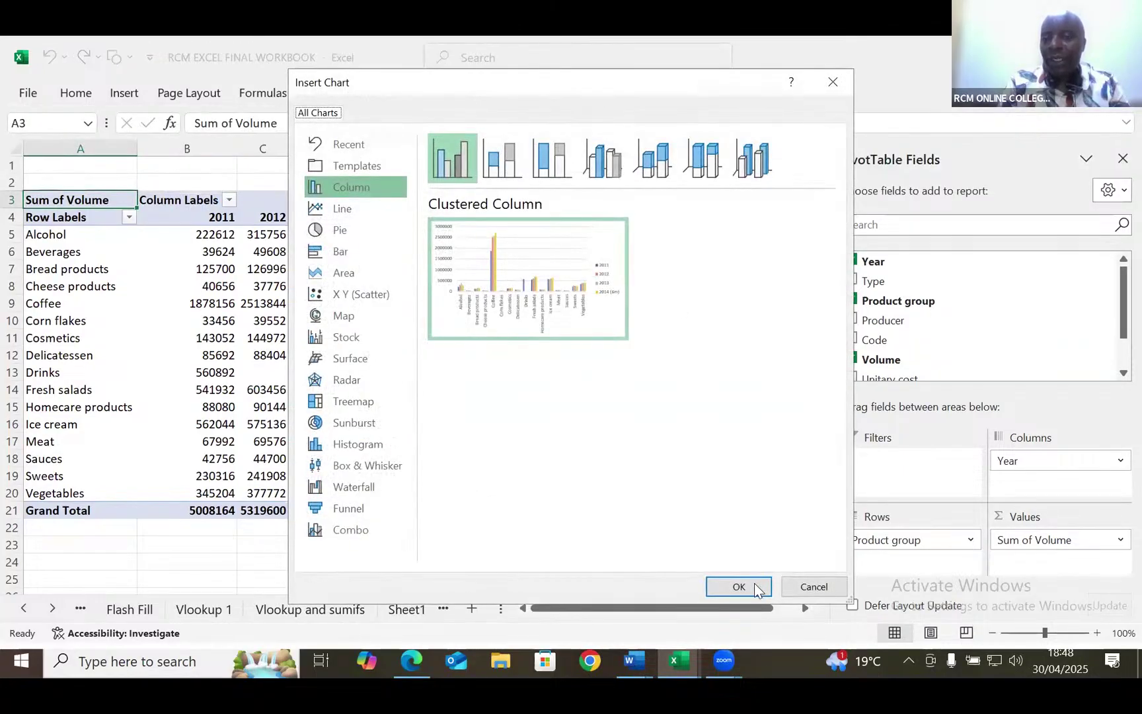
click(753, 584)
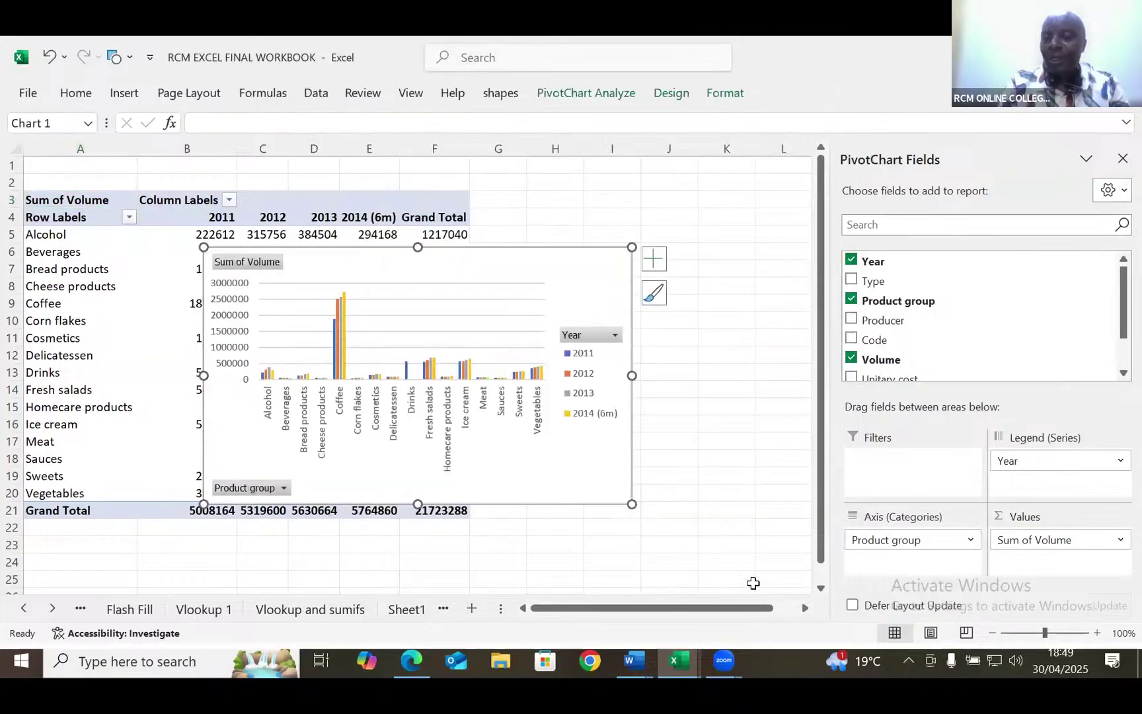
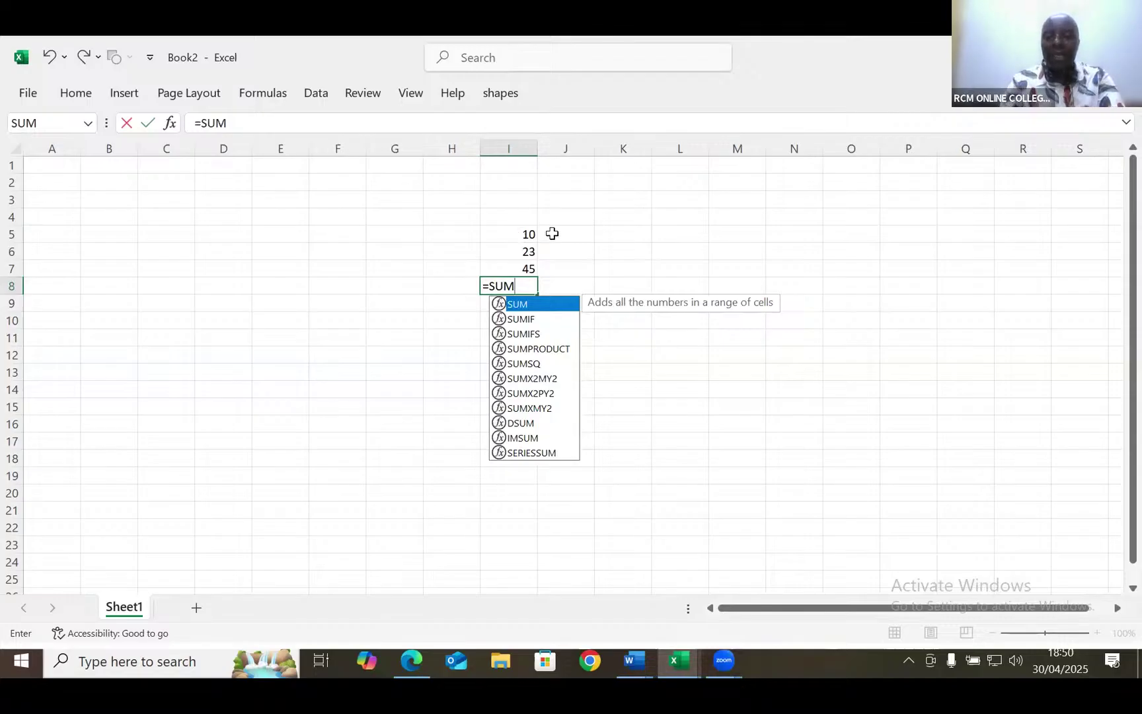
Step: Complete the SUM formula in I8 over the range I5:I7, and undo the entry
double_click(544, 311)
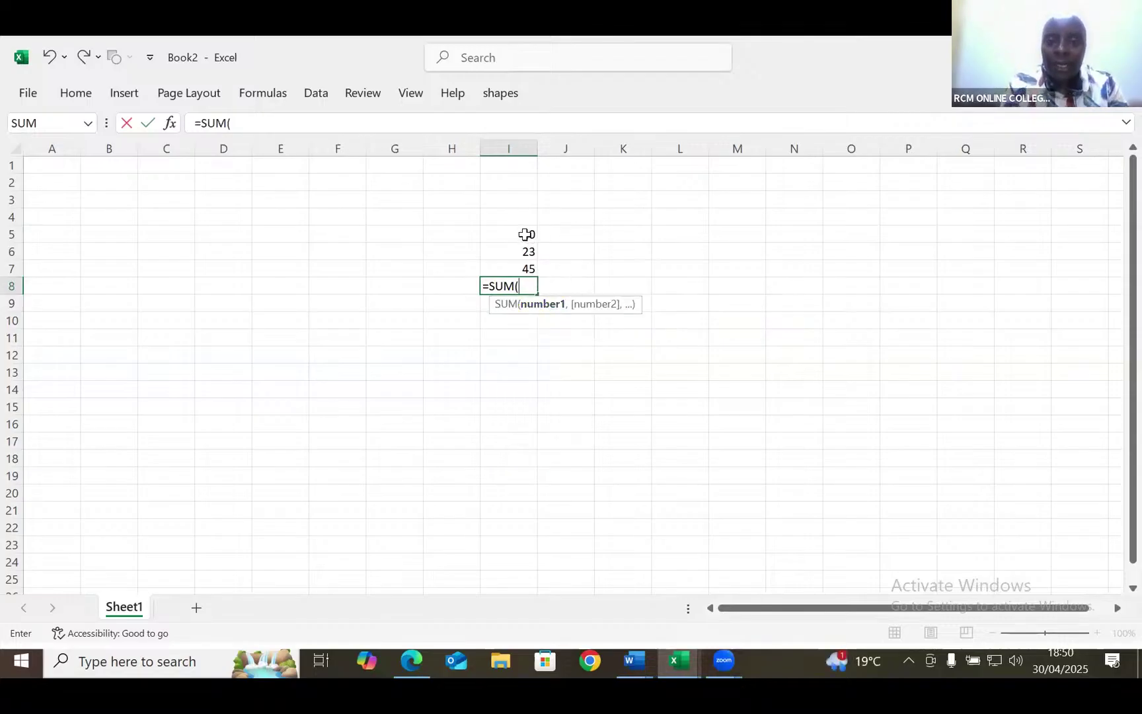
drag(524, 234, 525, 262)
key(Return)
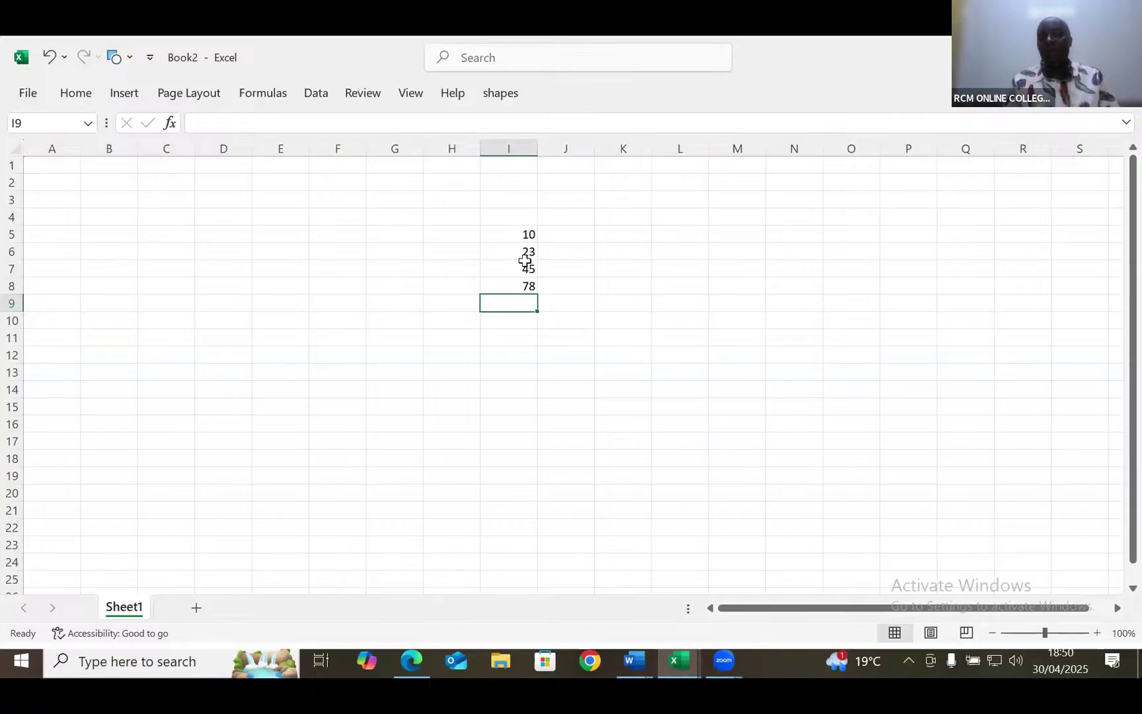
key(ctrl+z)
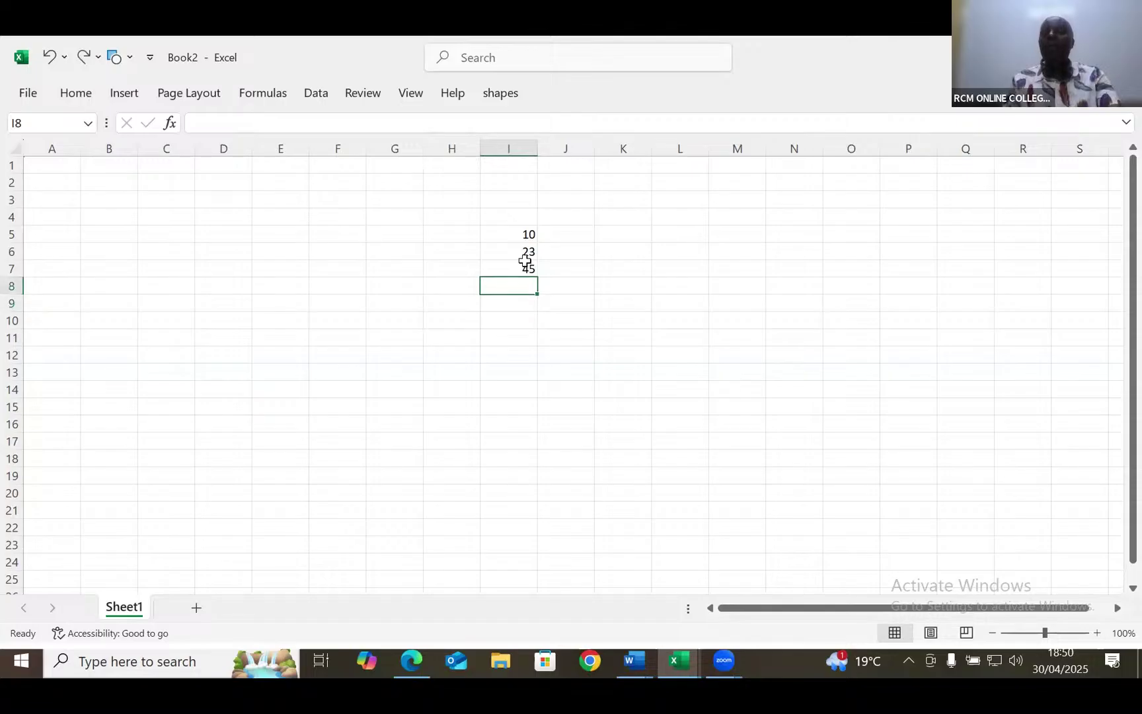
Step: Enter the shortcut note "ALT =" in cell L9
click(687, 298)
text(A)
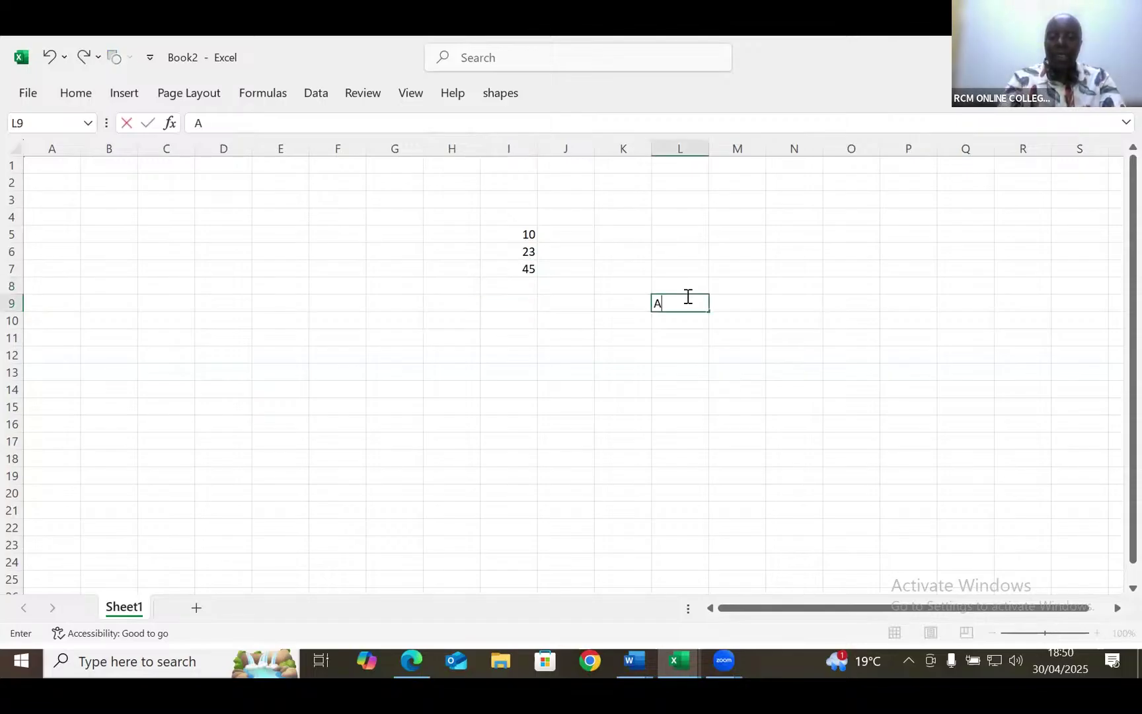
text(LT)
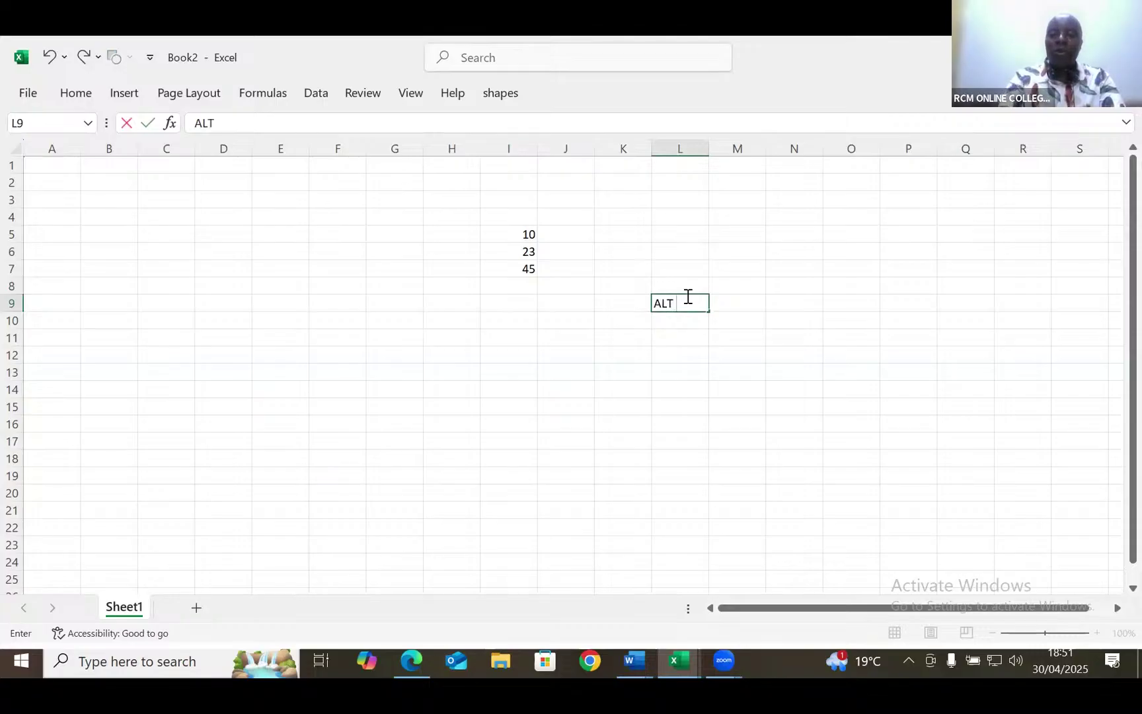
text( =)
Step: Try AutoSum in I8 on the range I5:I7 twice, undoing the total each time
click(523, 283)
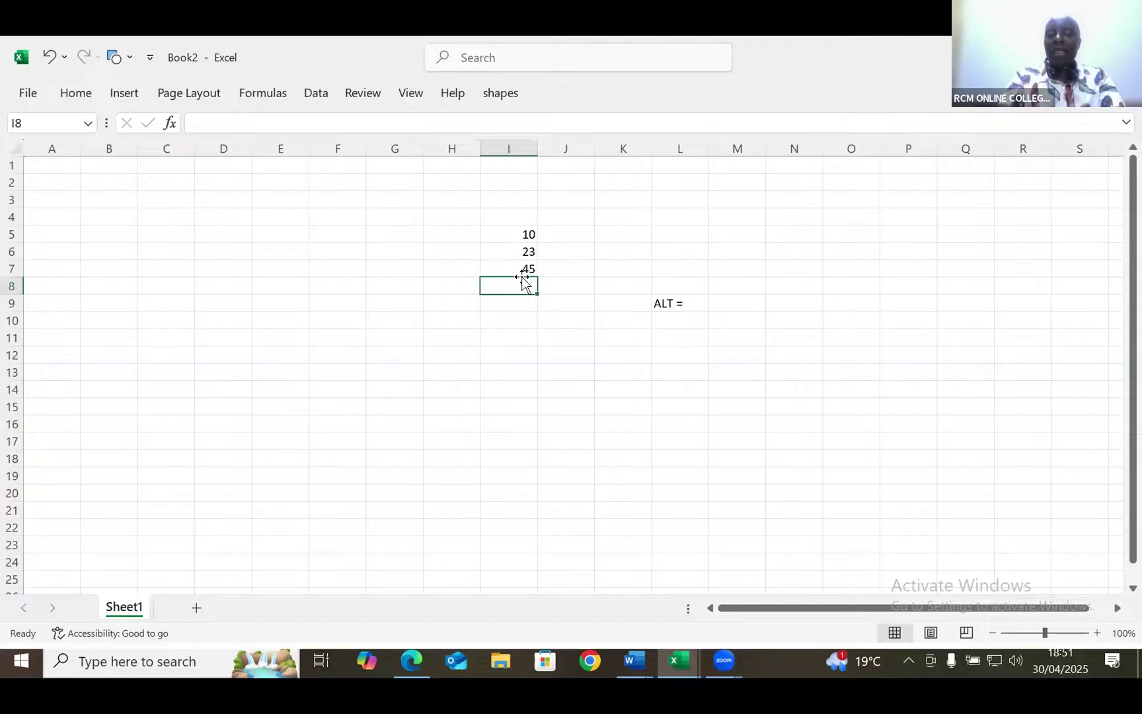
key(alt+equal)
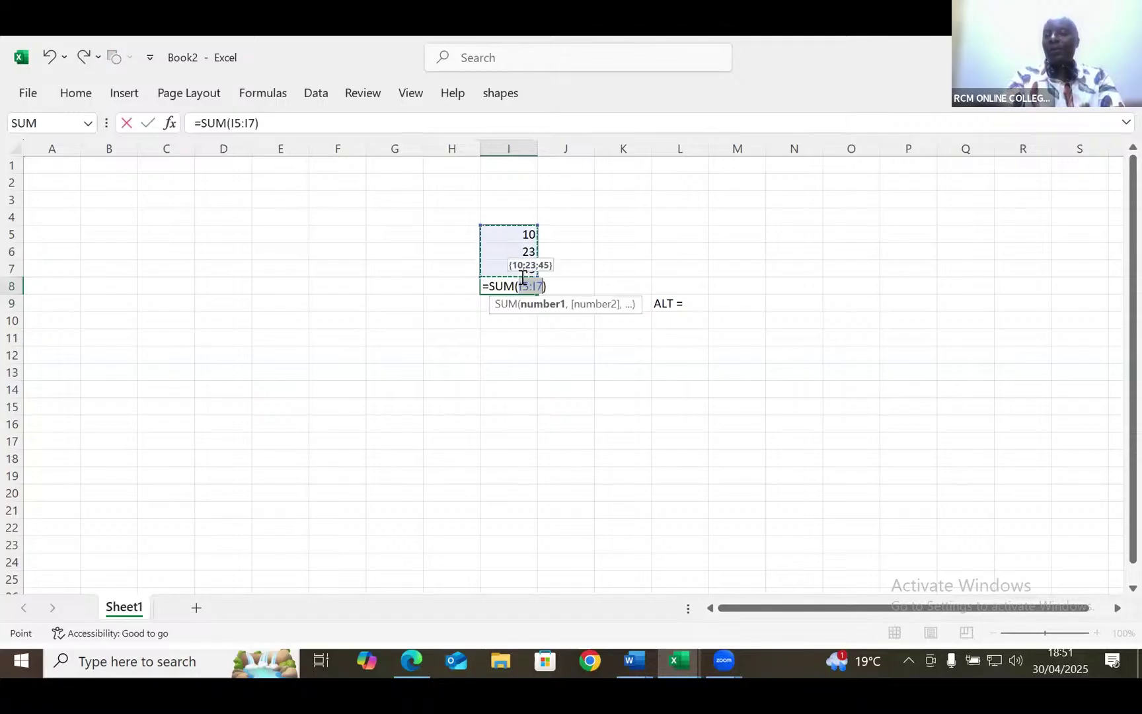
key(Return)
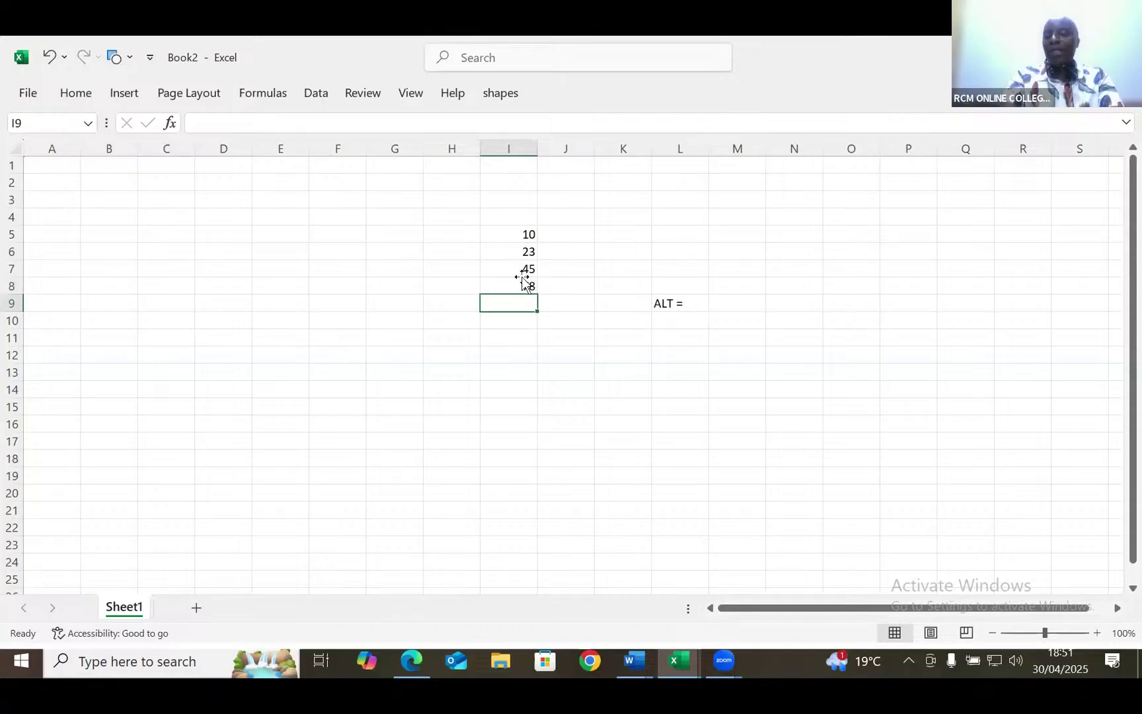
key(ctrl+z)
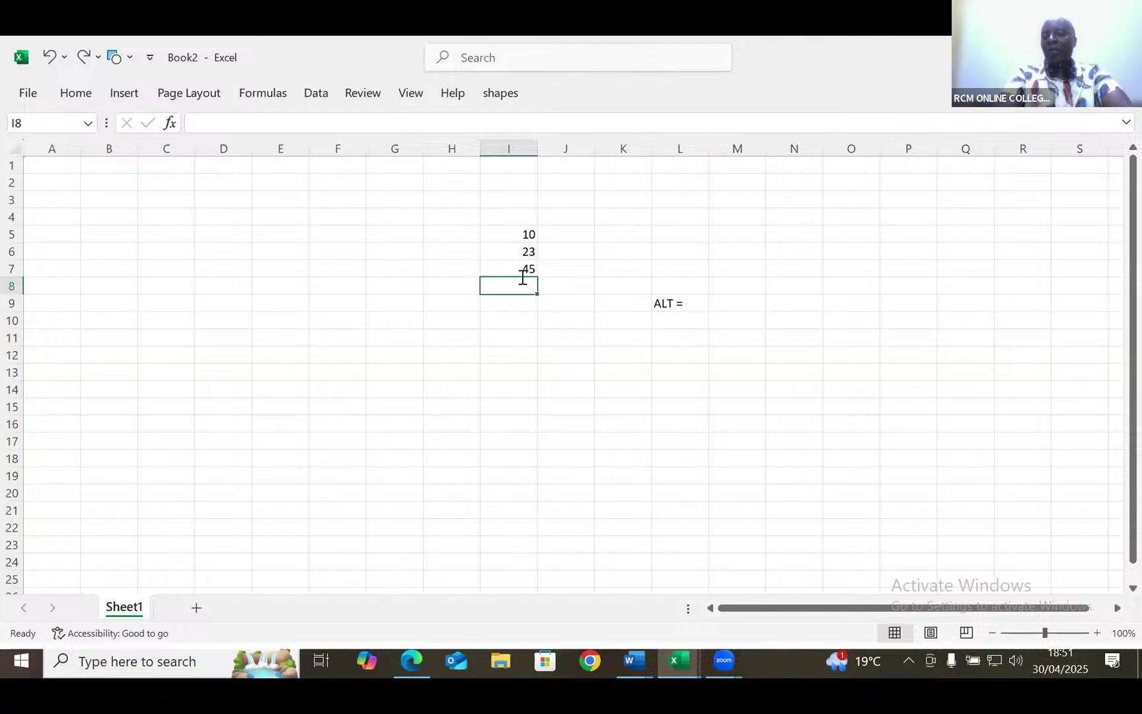
key(alt+equal)
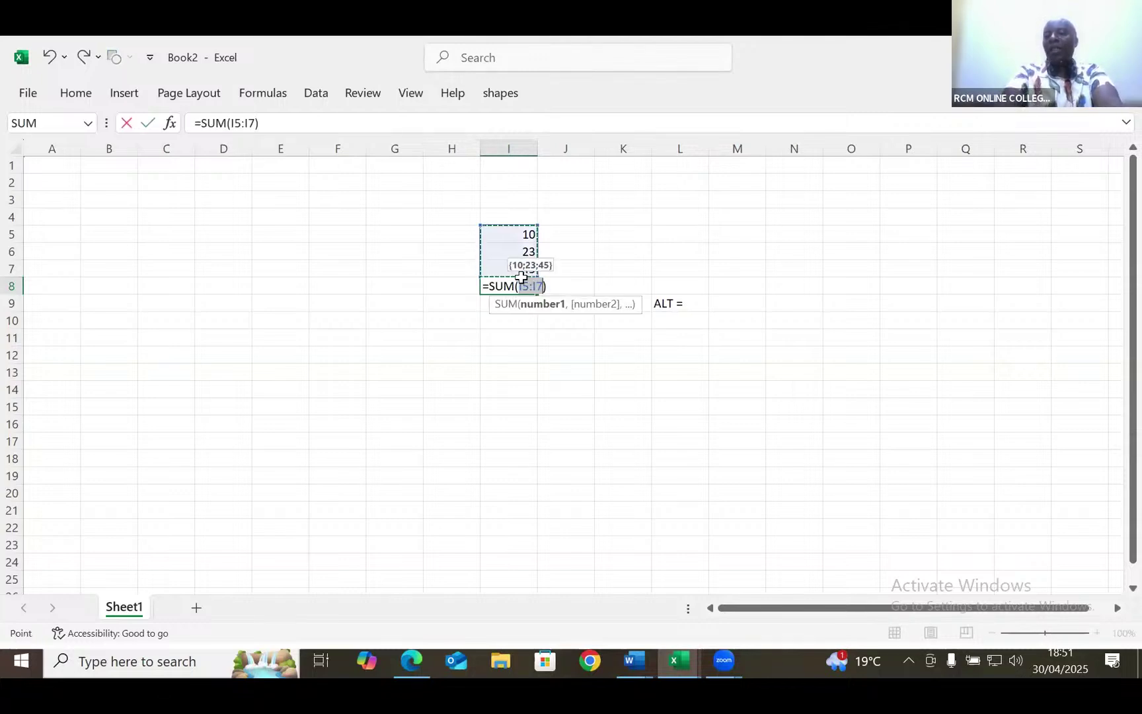
key(Return)
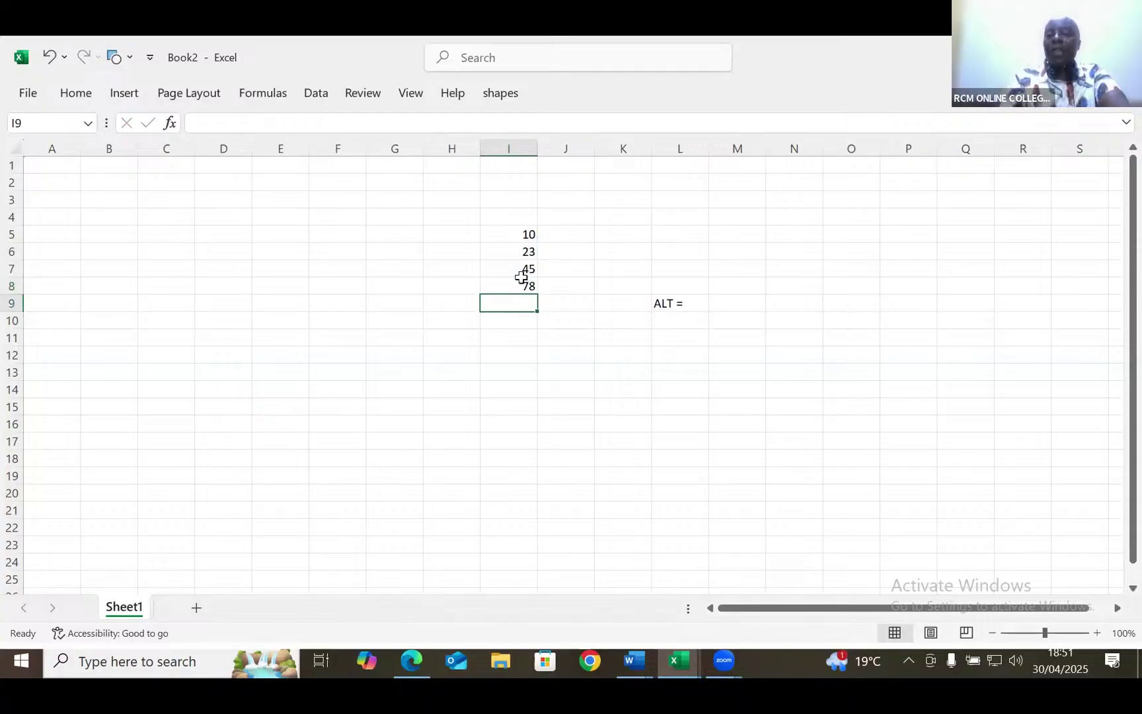
click(522, 280)
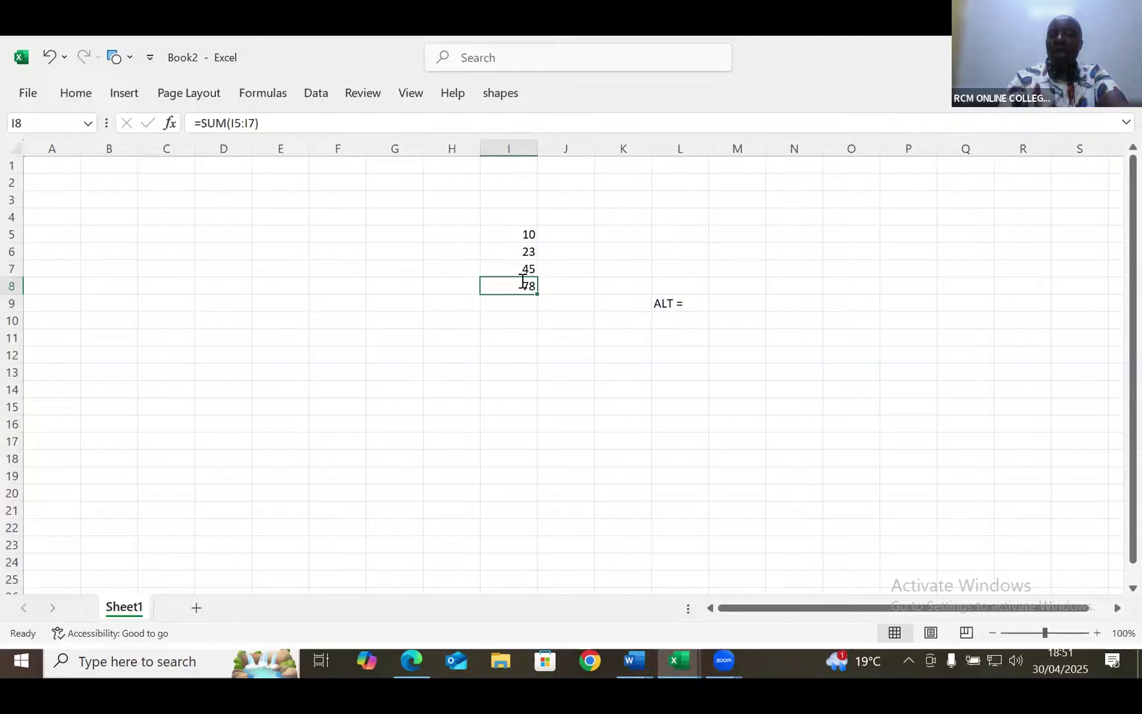
key(ctrl+z)
Step: Enter the values 45, 67 and 89 in cells J5 to J7
click(575, 235)
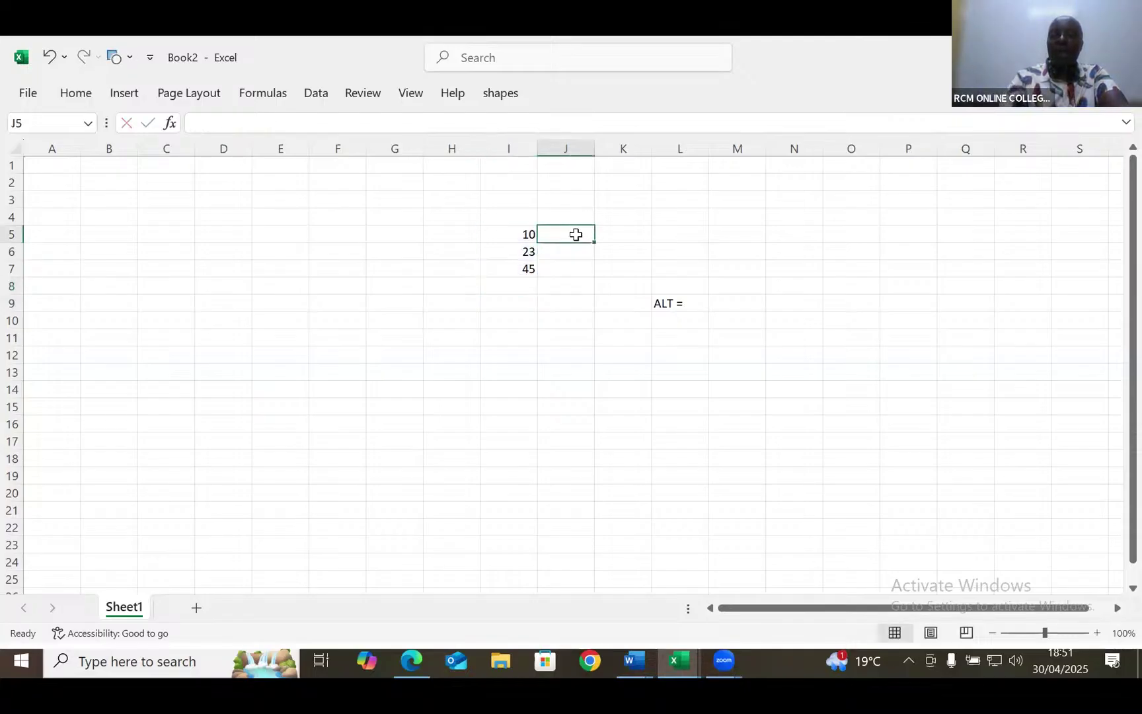
text(45)
key(Return)
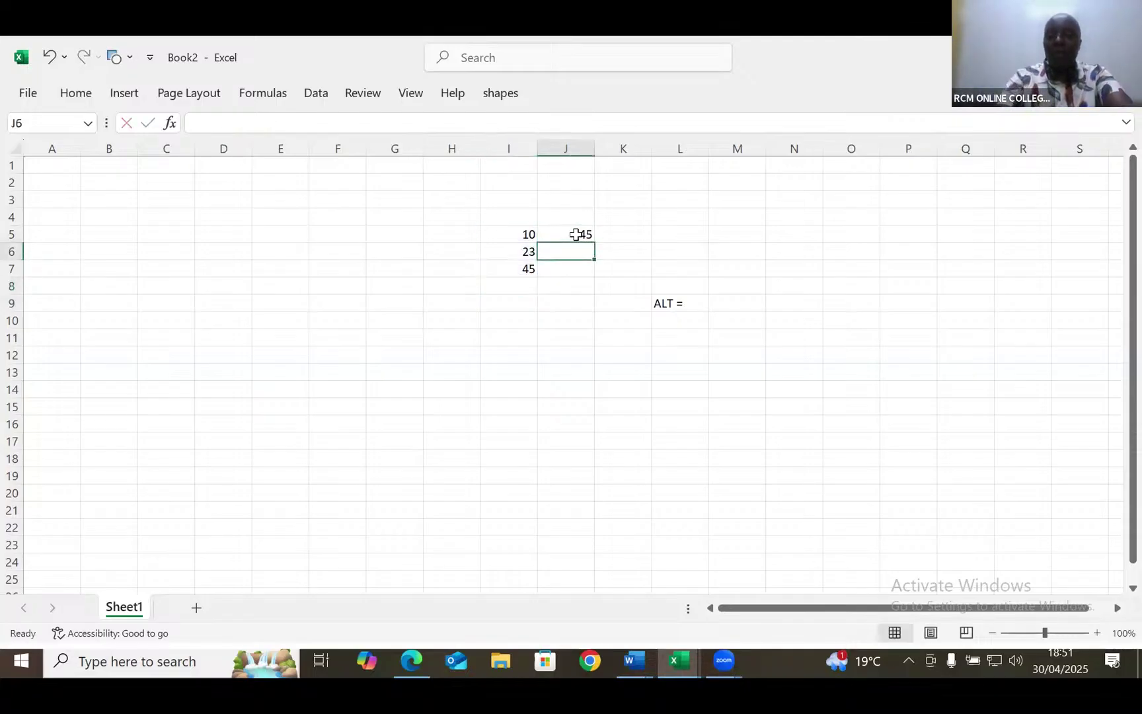
text(67)
key(Return)
text(89)
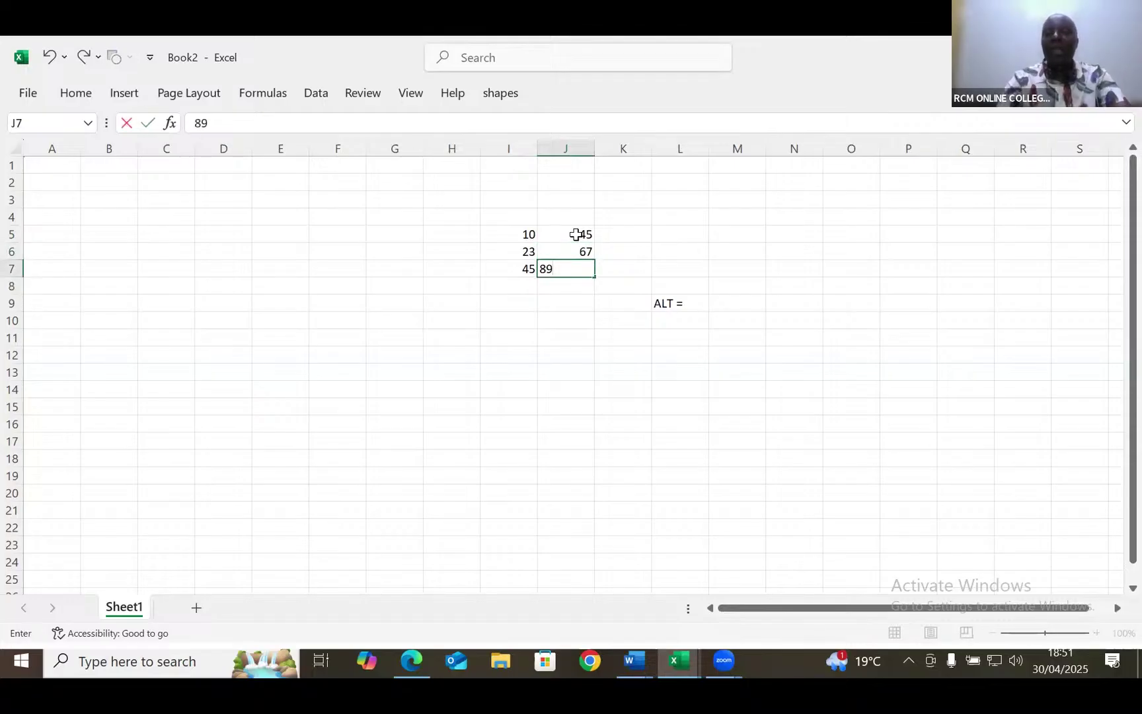
Step: Total both number columns at once by applying AutoSum to the cells I8:J8
click(516, 281)
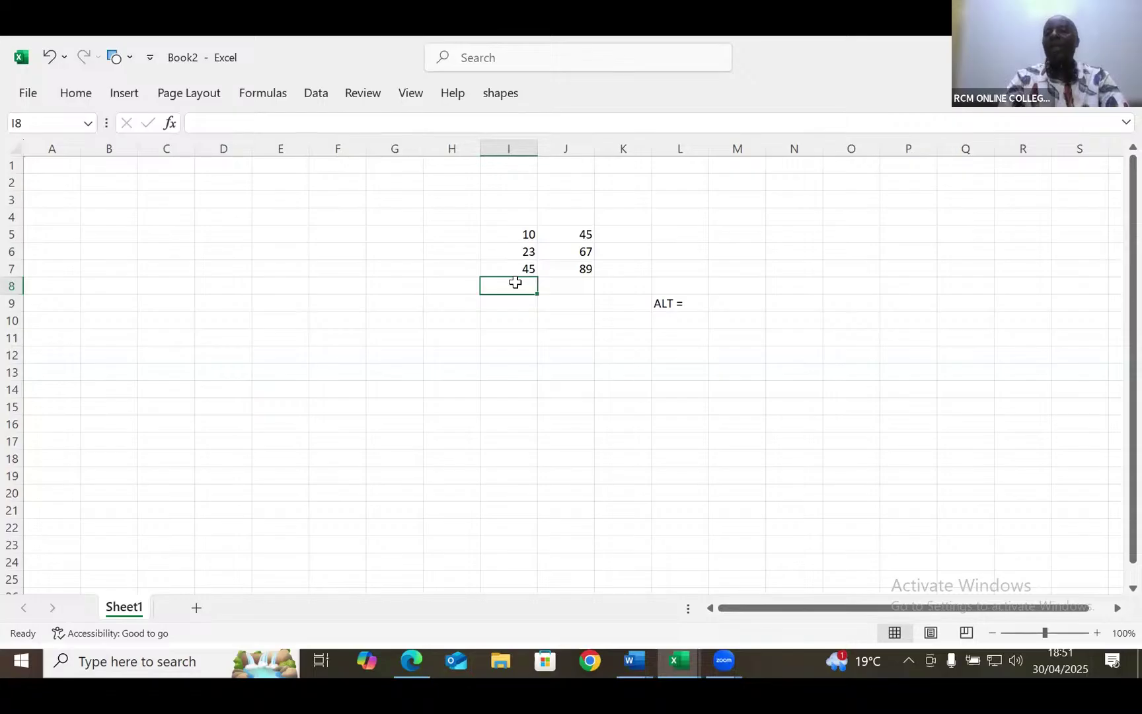
drag(516, 283, 564, 280)
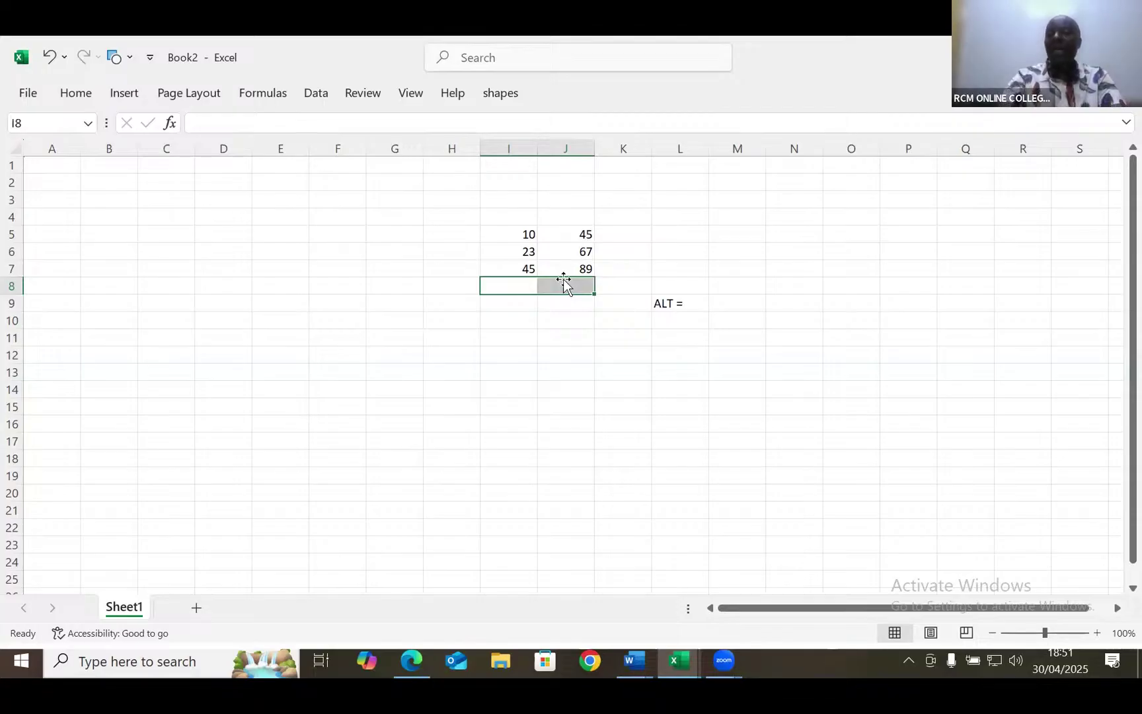
key(alt+equal)
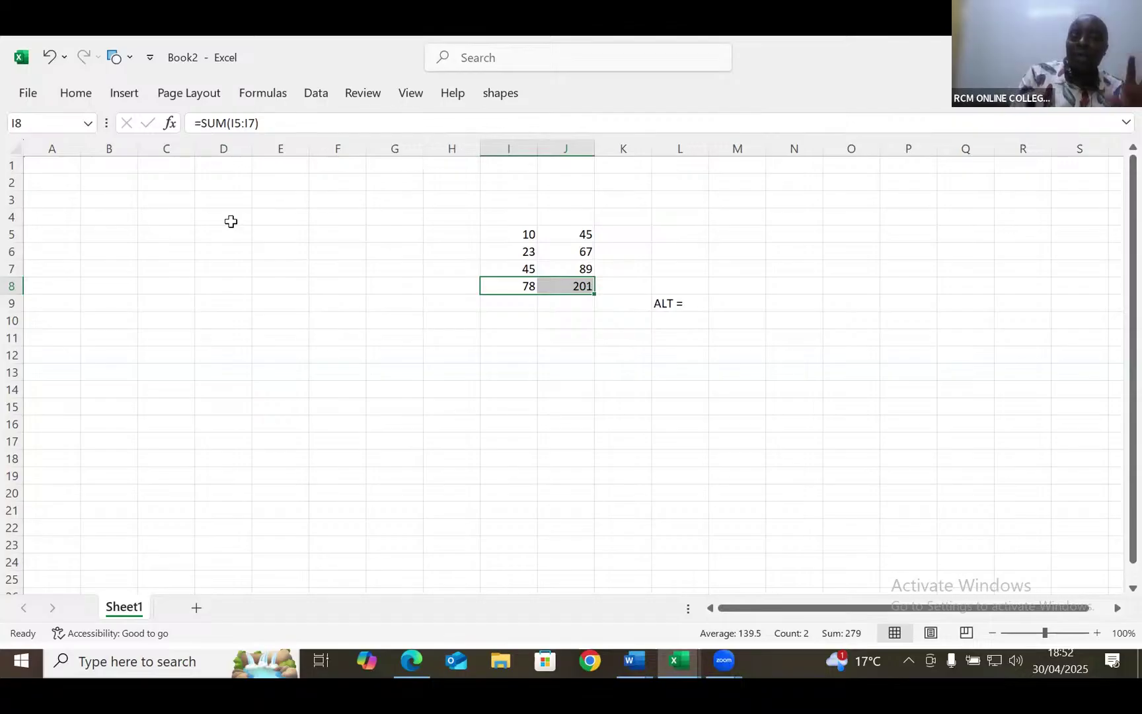
Step: Enter the sample texts "QWERTYUUIIOOOO", "GTRERTYUUU" and "GHHYTRRR" in cells D3, E3 and F3
click(221, 197)
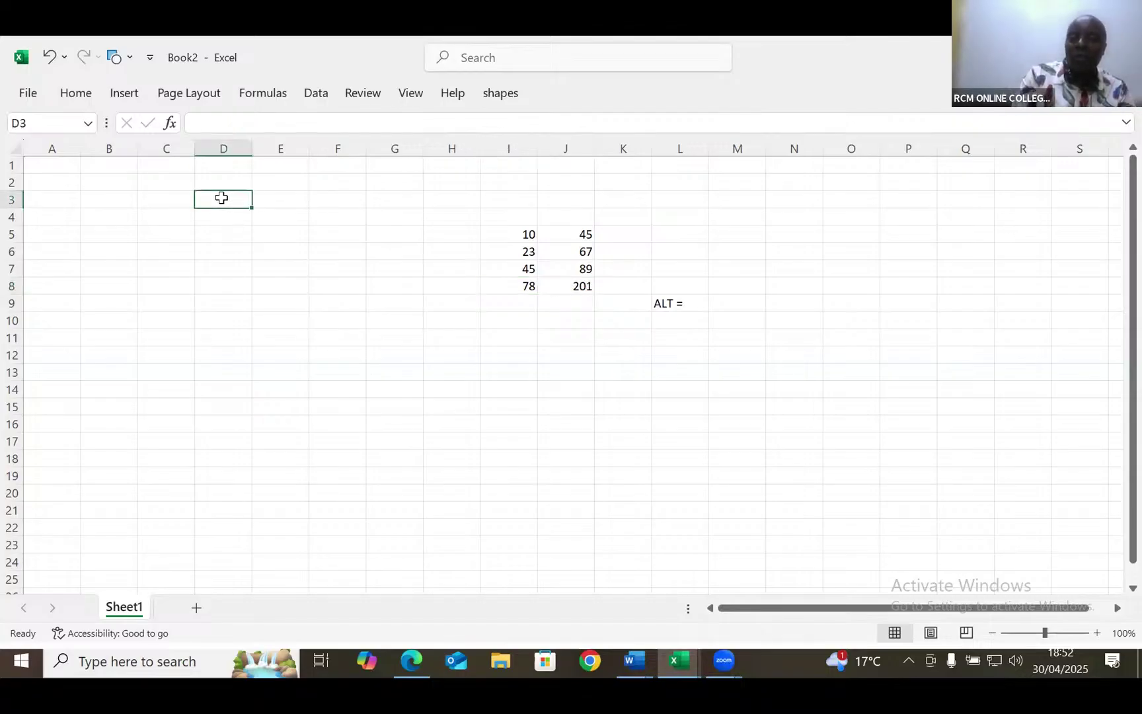
text(Q)
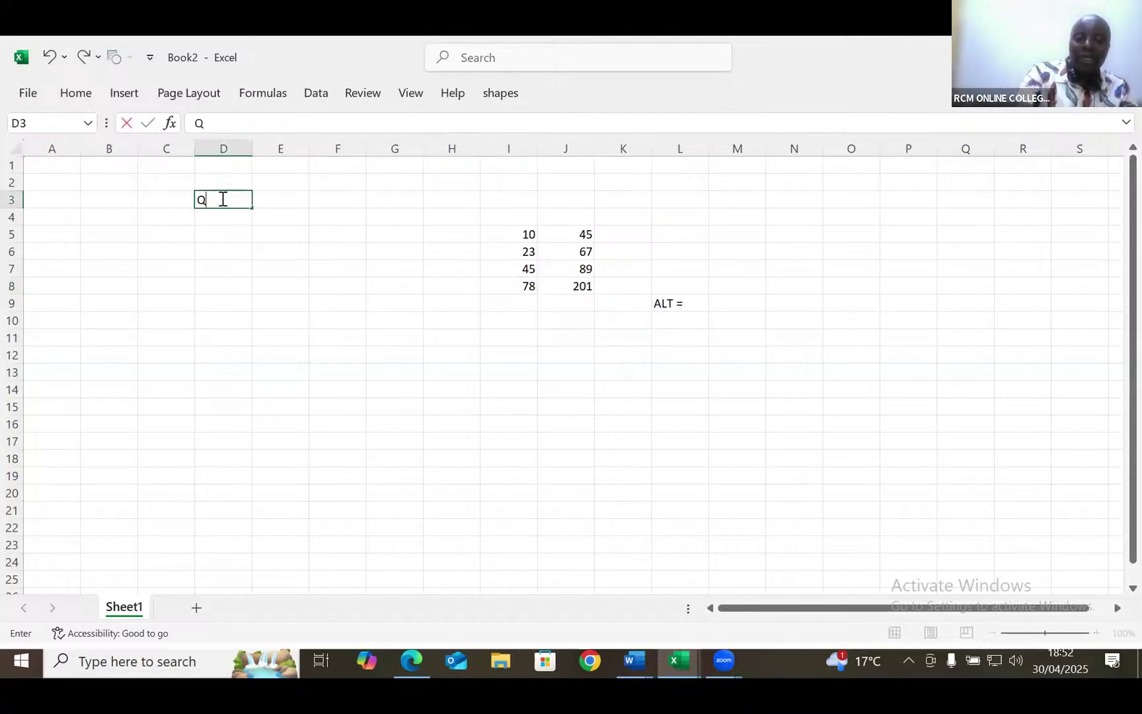
text(WERTYUUIIOOOO)
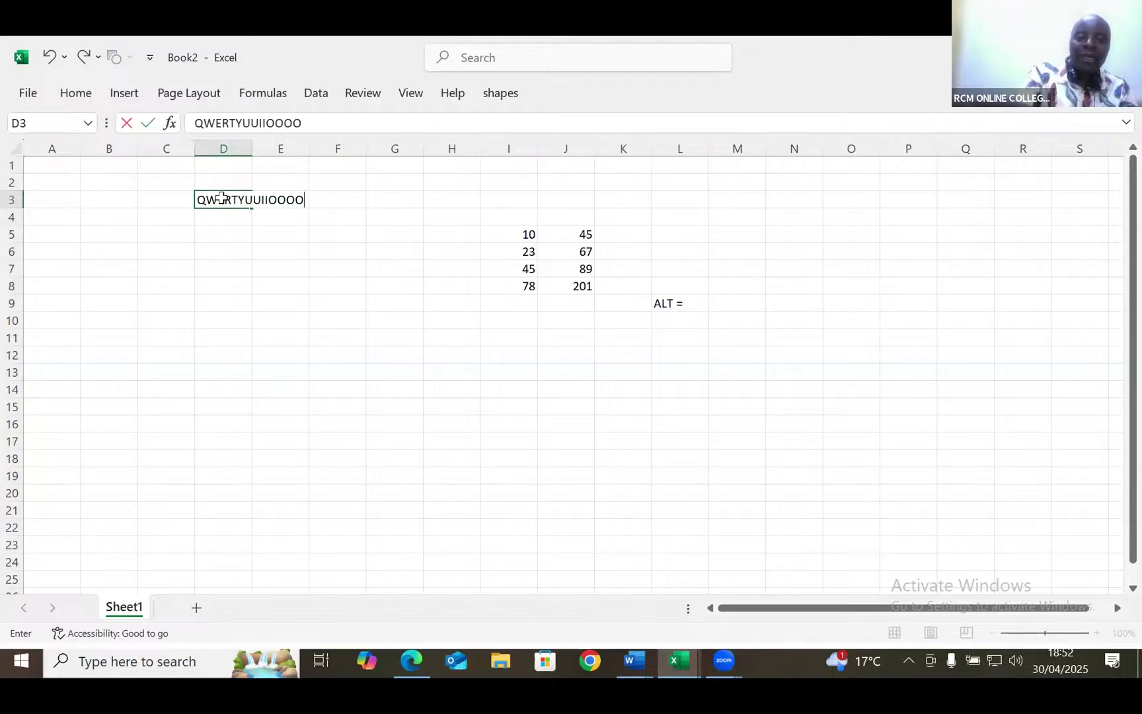
key(Tab)
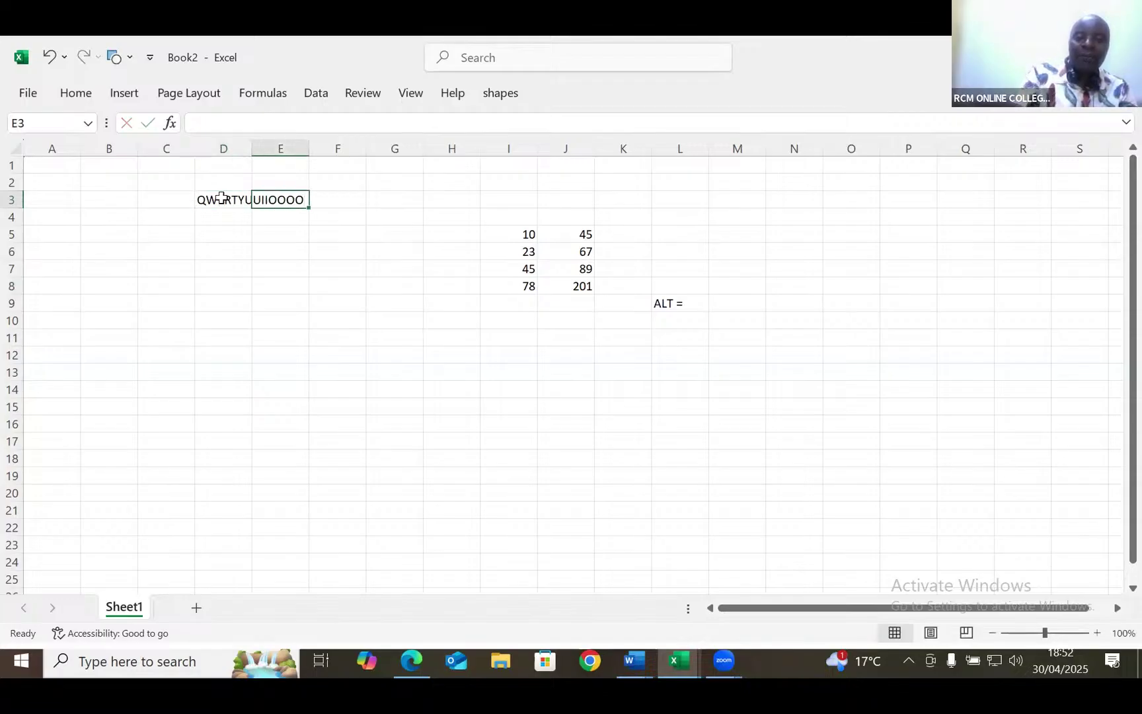
text(GTRERTYUUU)
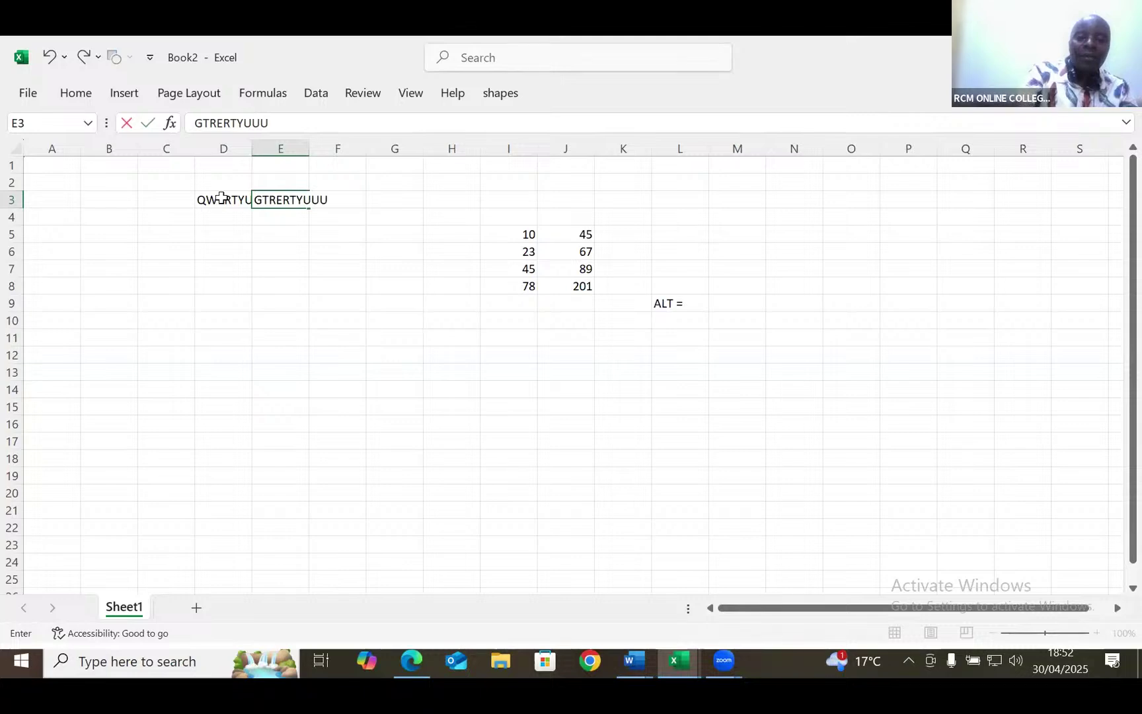
key(Tab)
text(GHHYTRRR)
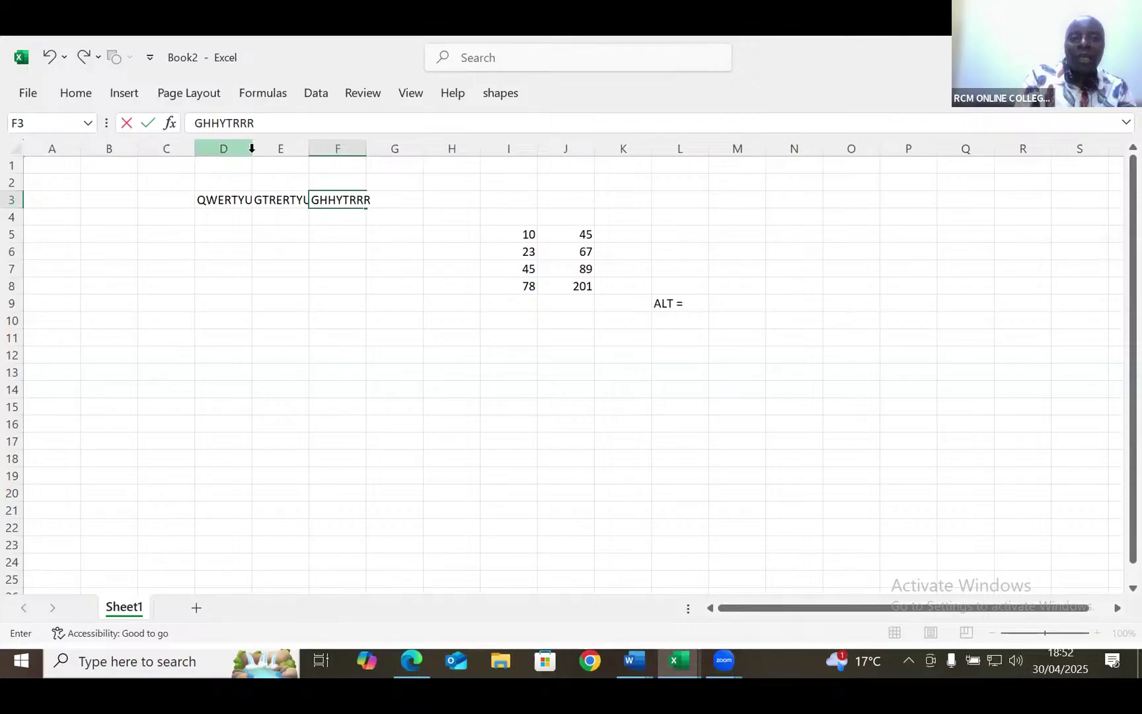
click(239, 225)
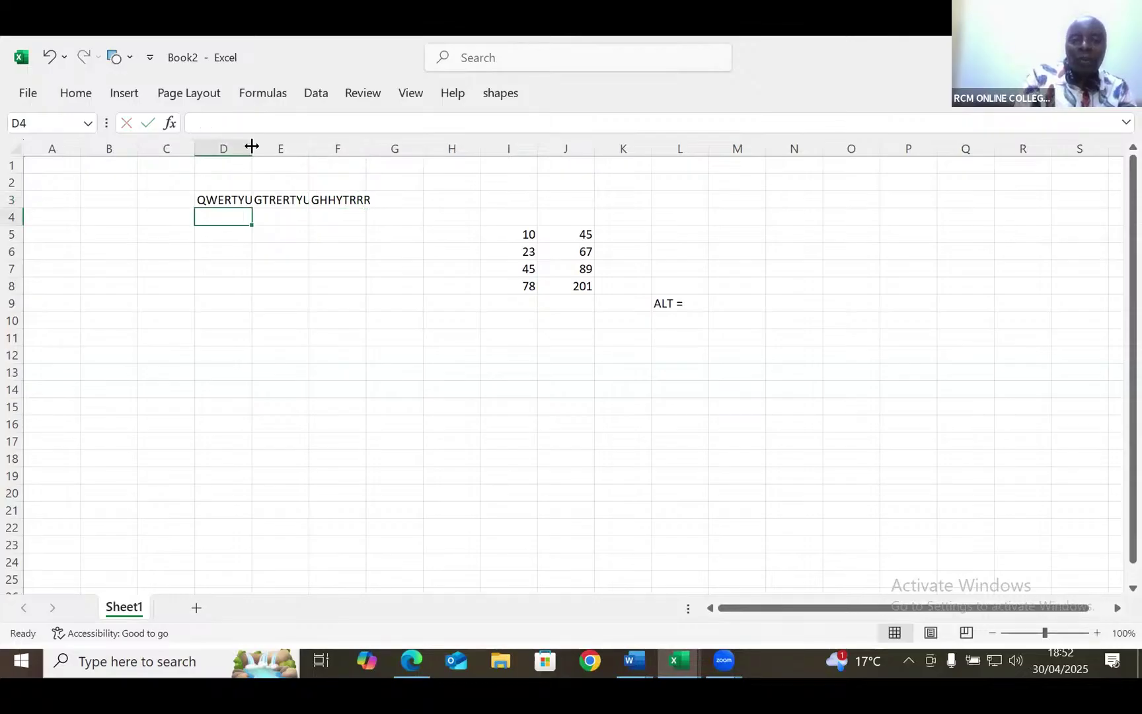
Step: AutoFit all columns of the sheet to their contents, and widen them all to one equal width that fits the D3 text
mouse_move(252, 146)
mouse_down()
mouse_move(295, 143)
mouse_move(258, 144)
mouse_up()
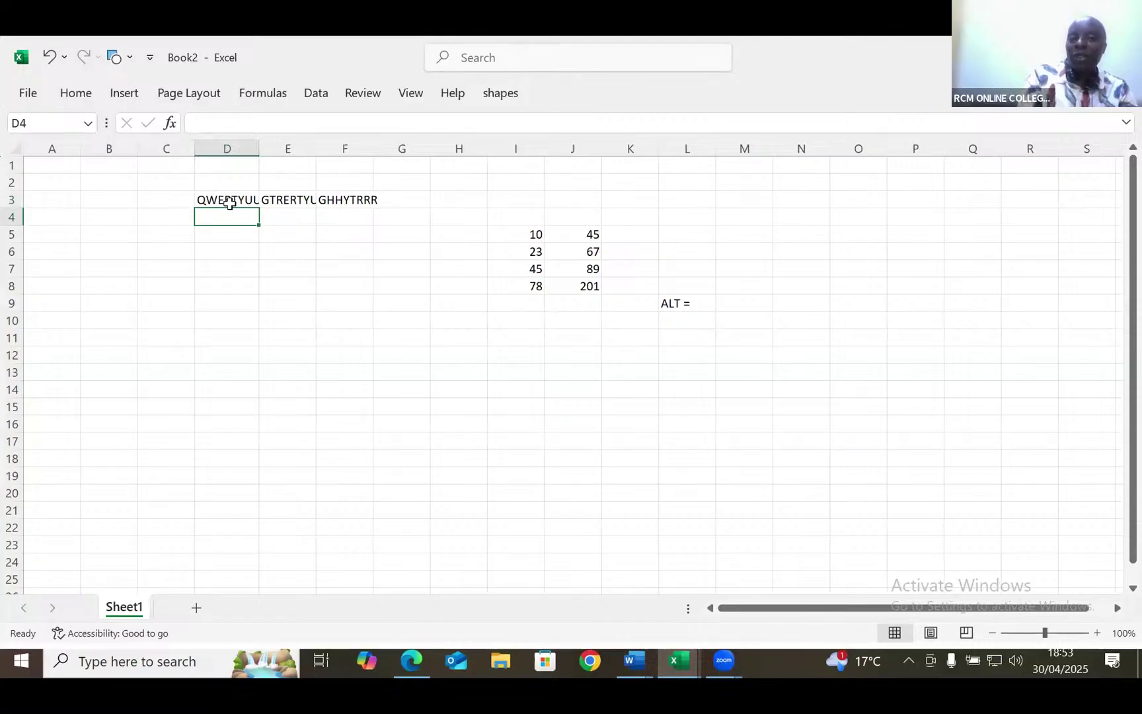
click(18, 150)
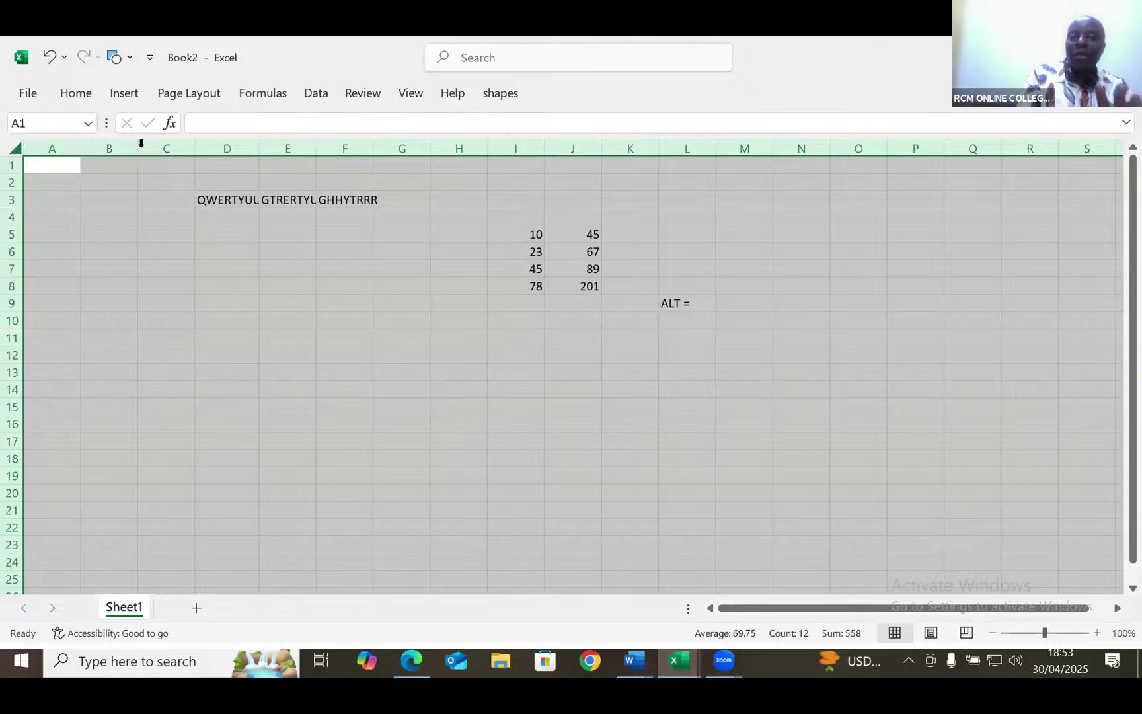
double_click(197, 146)
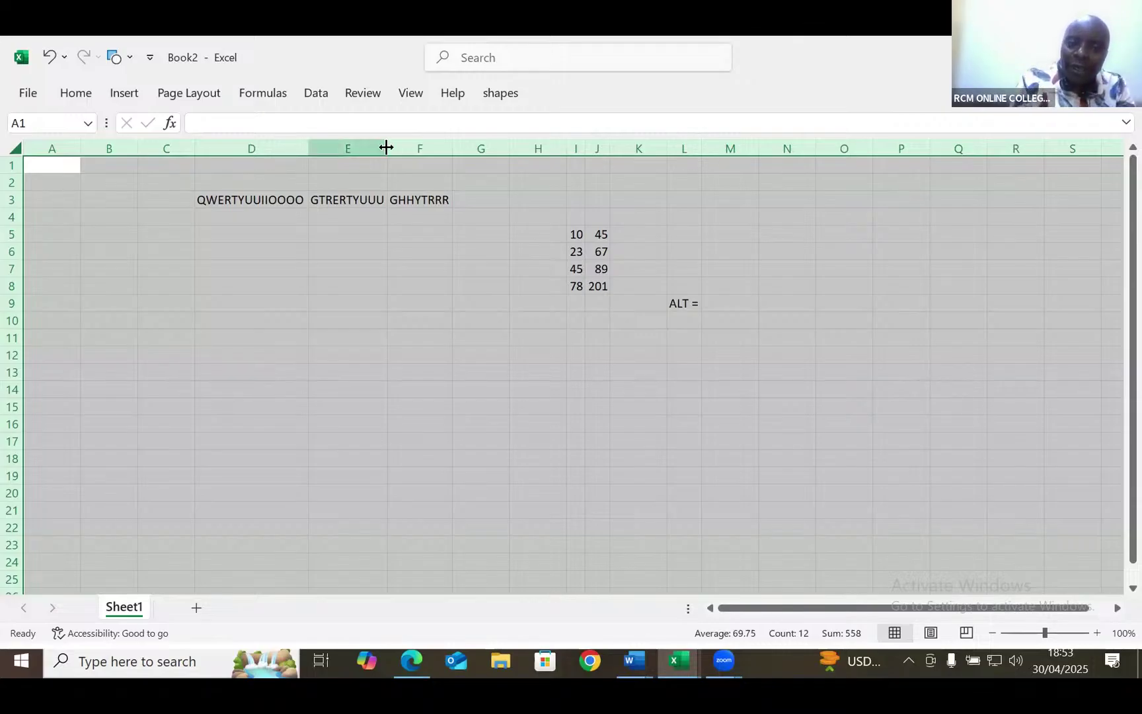
drag(386, 147, 427, 146)
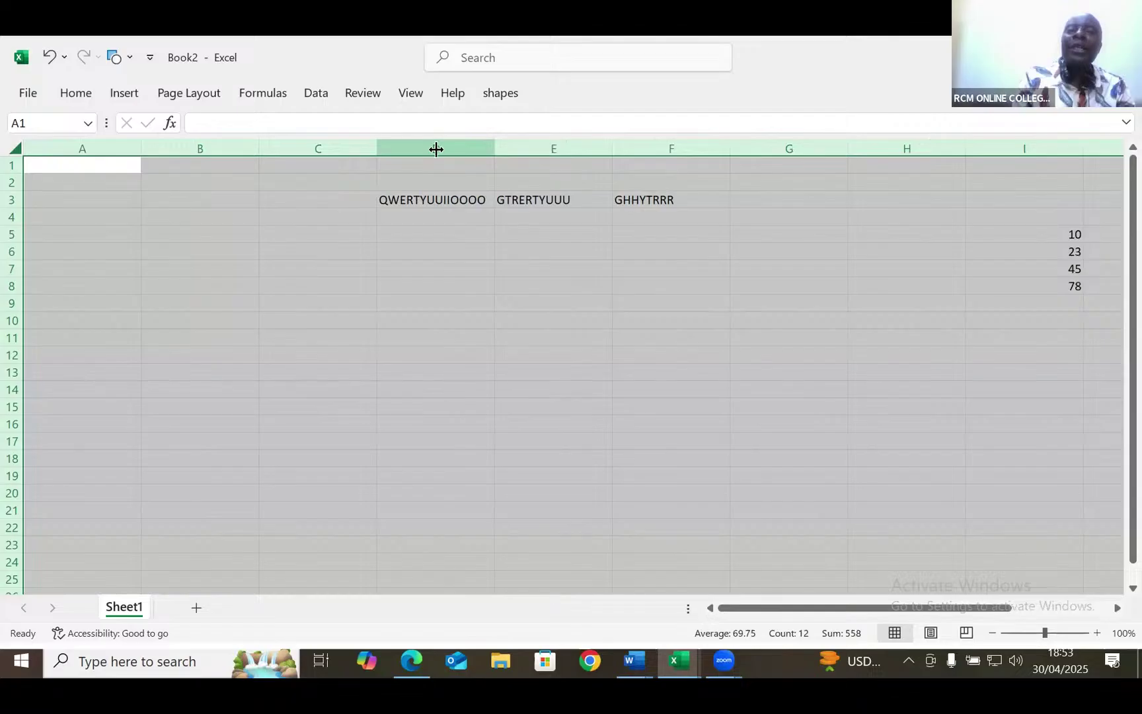
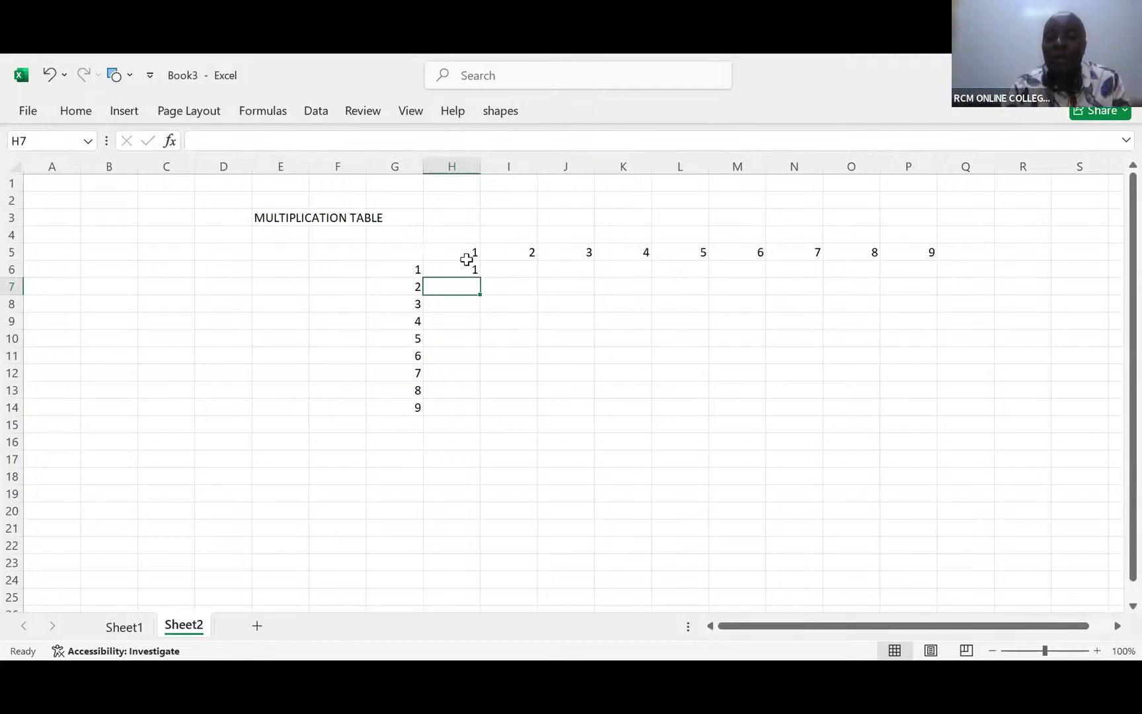
Step: Try filling the H6 formula =G6*H5 down to H14, and undo both the fill and the formula entry
click(466, 265)
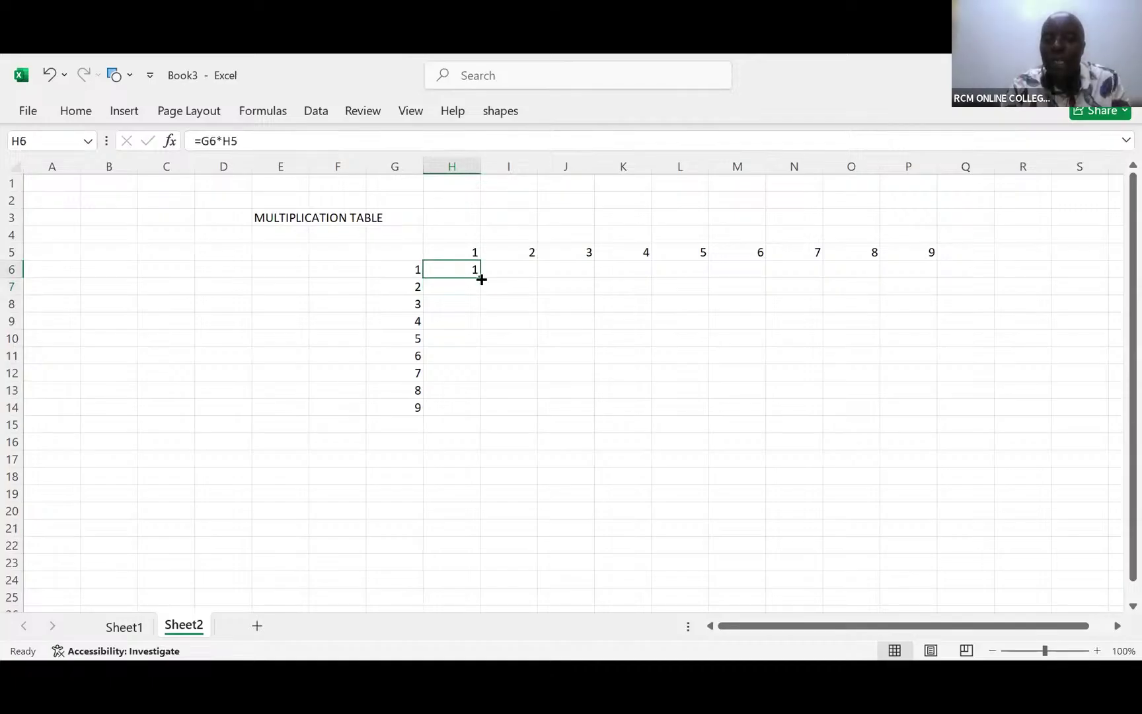
drag(479, 277, 484, 410)
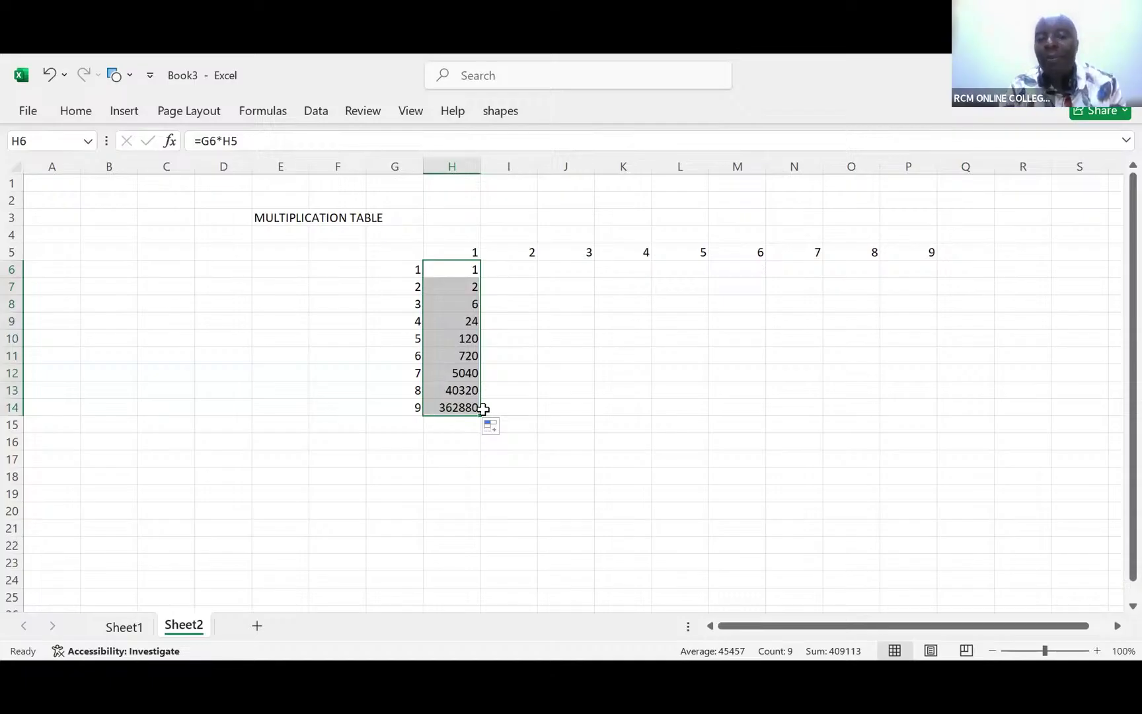
key(ctrl+z)
key(ctrl+z)
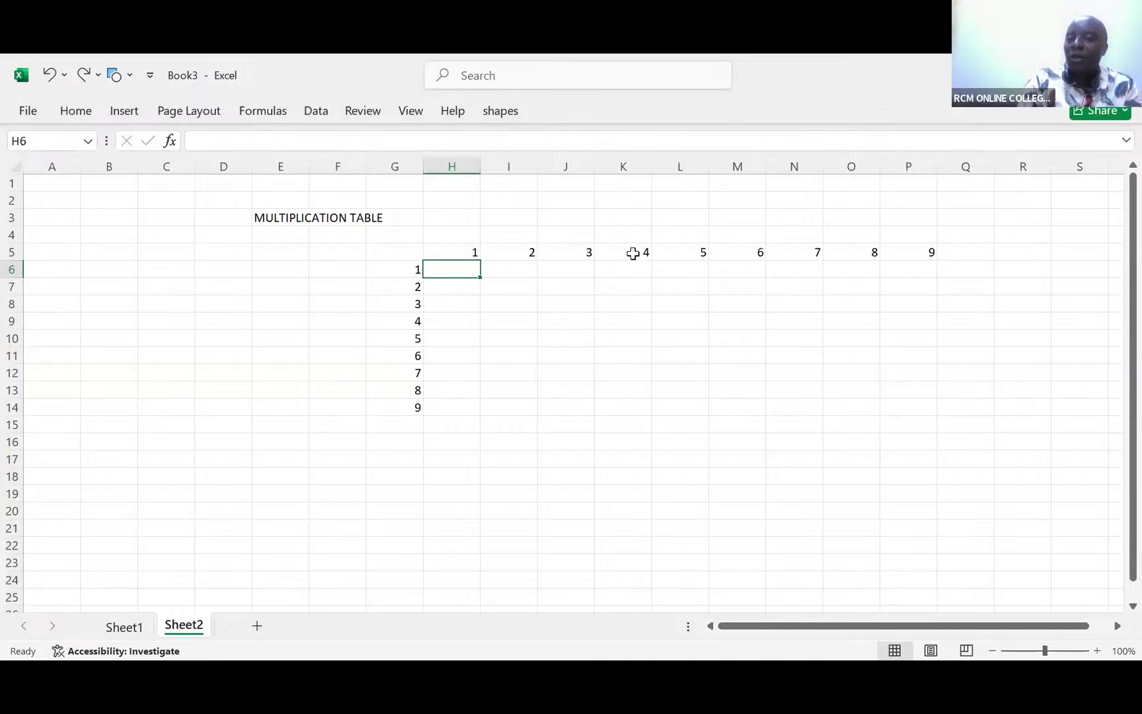
Step: Enter the note "ROW 5 IS BENCHMARK/TITLE/POINT OF REFERENCE AND THEREFORE IT MUST BE DOLARISED" in cell J17
click(468, 252)
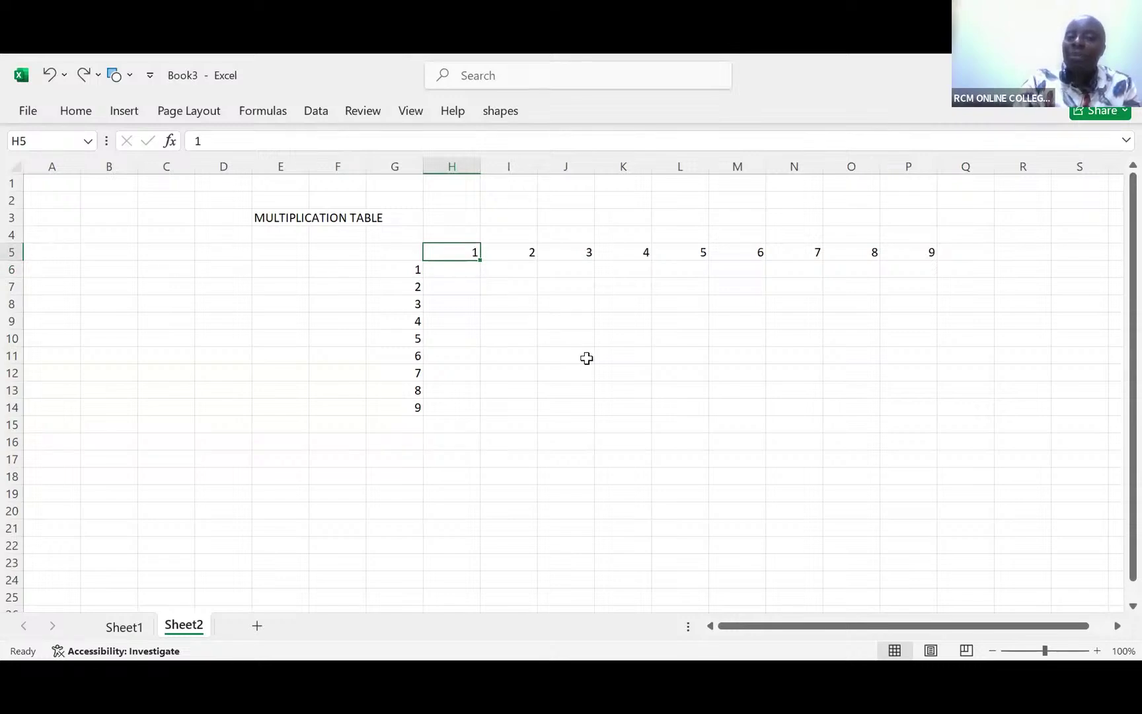
click(555, 461)
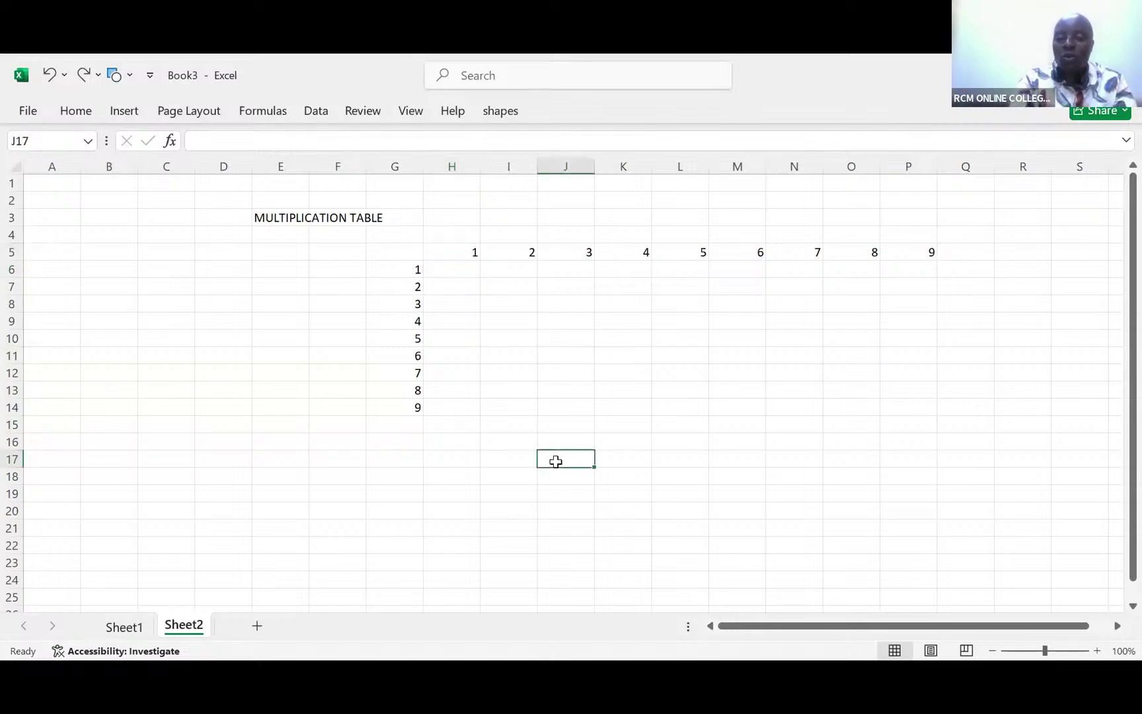
text(ROW)
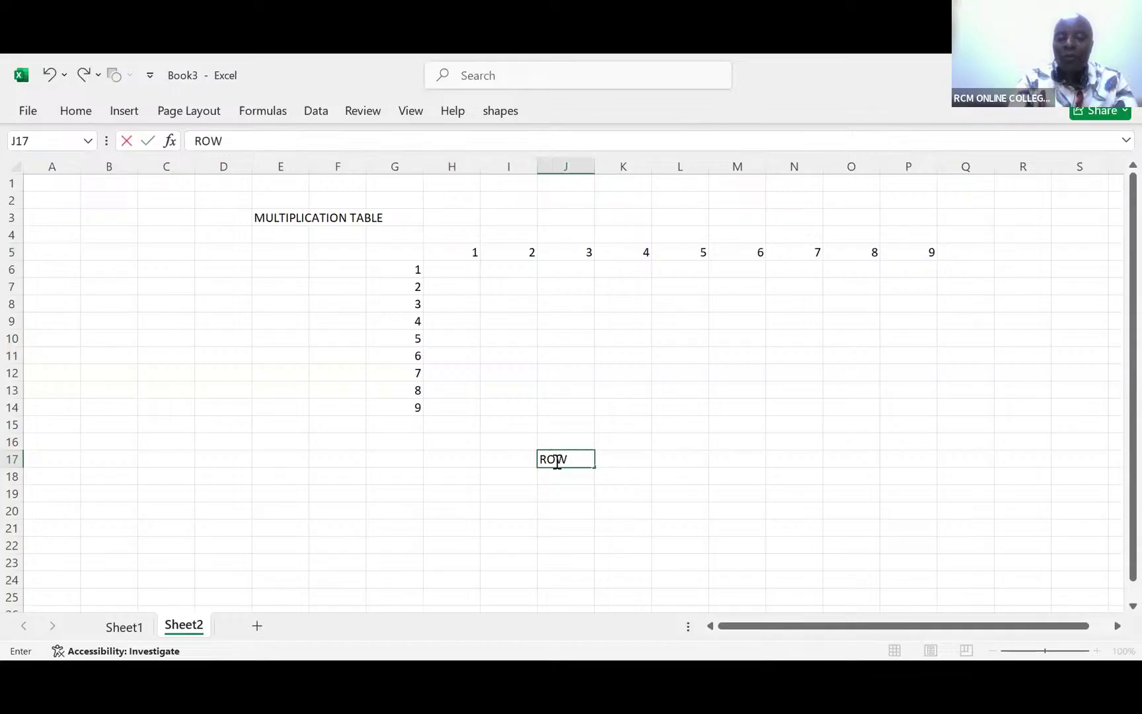
text( 5 IS)
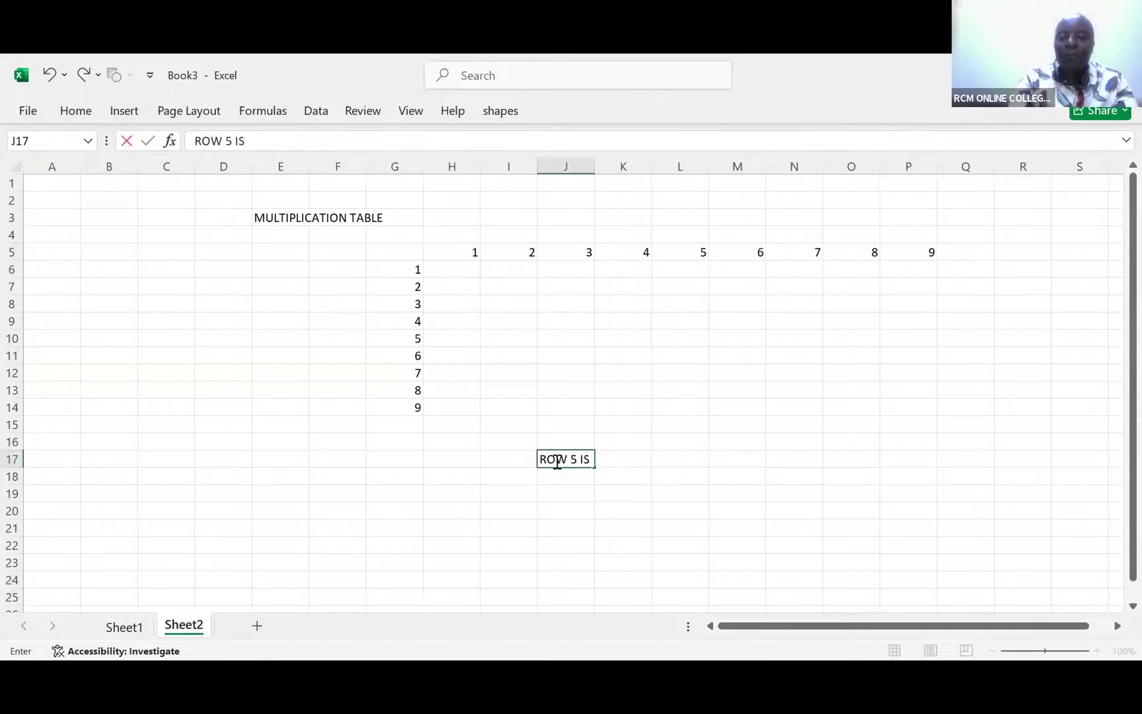
text( BENC)
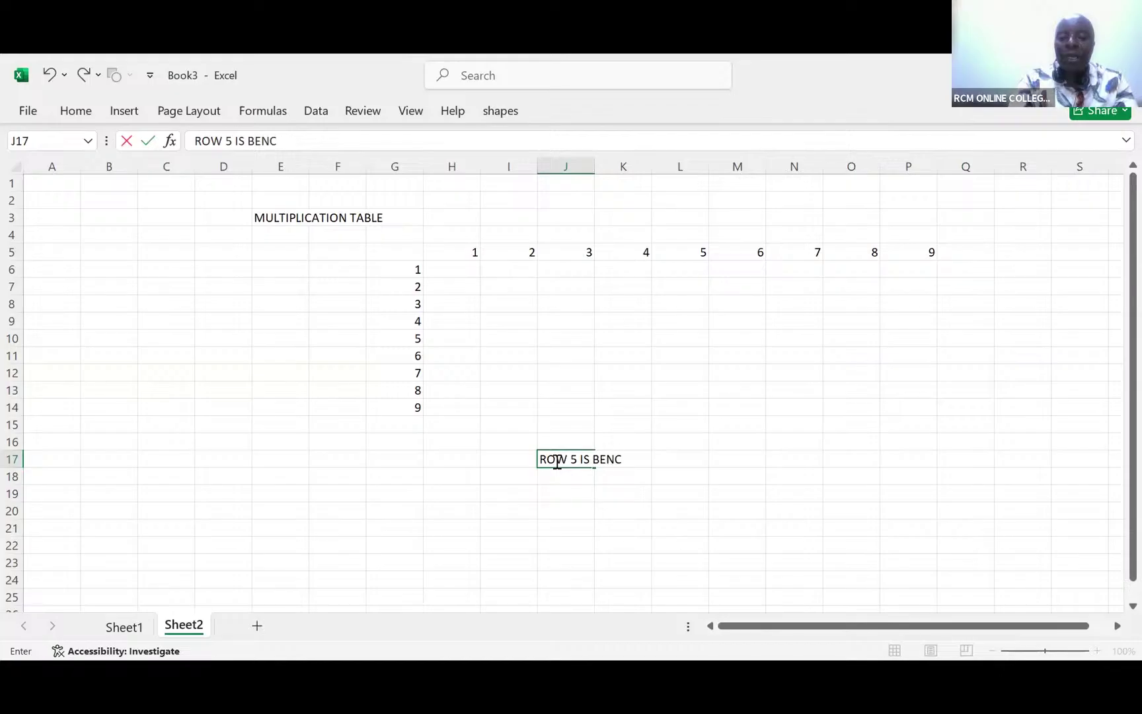
text(HMARK)
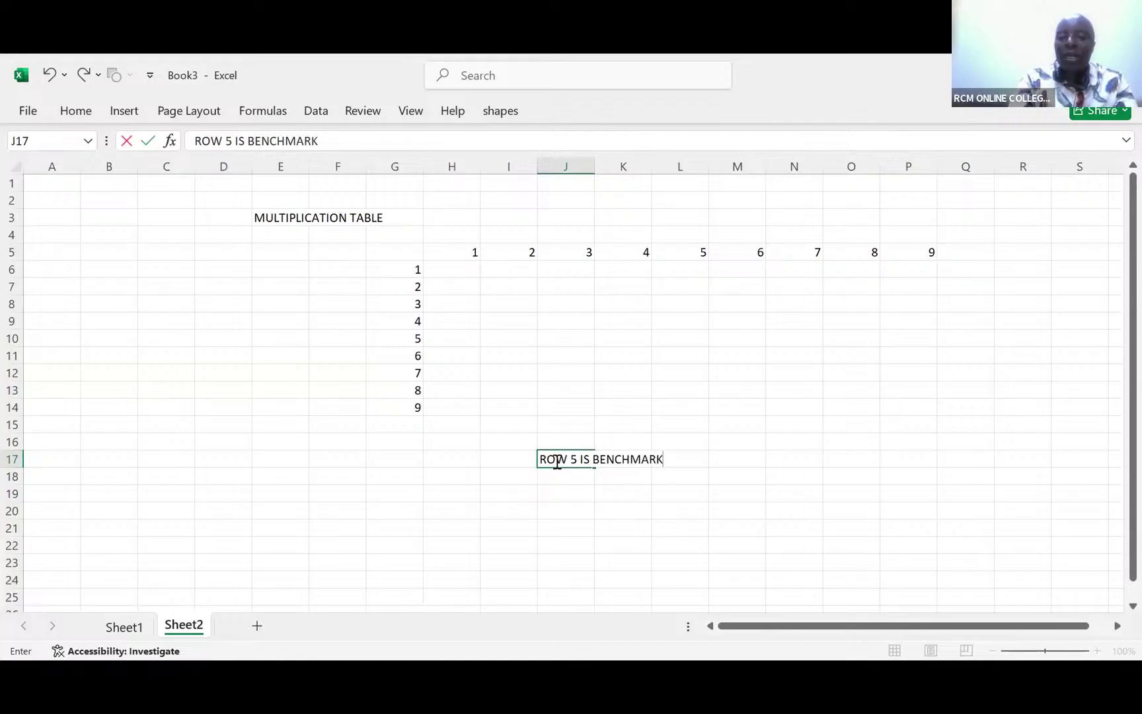
text(/T)
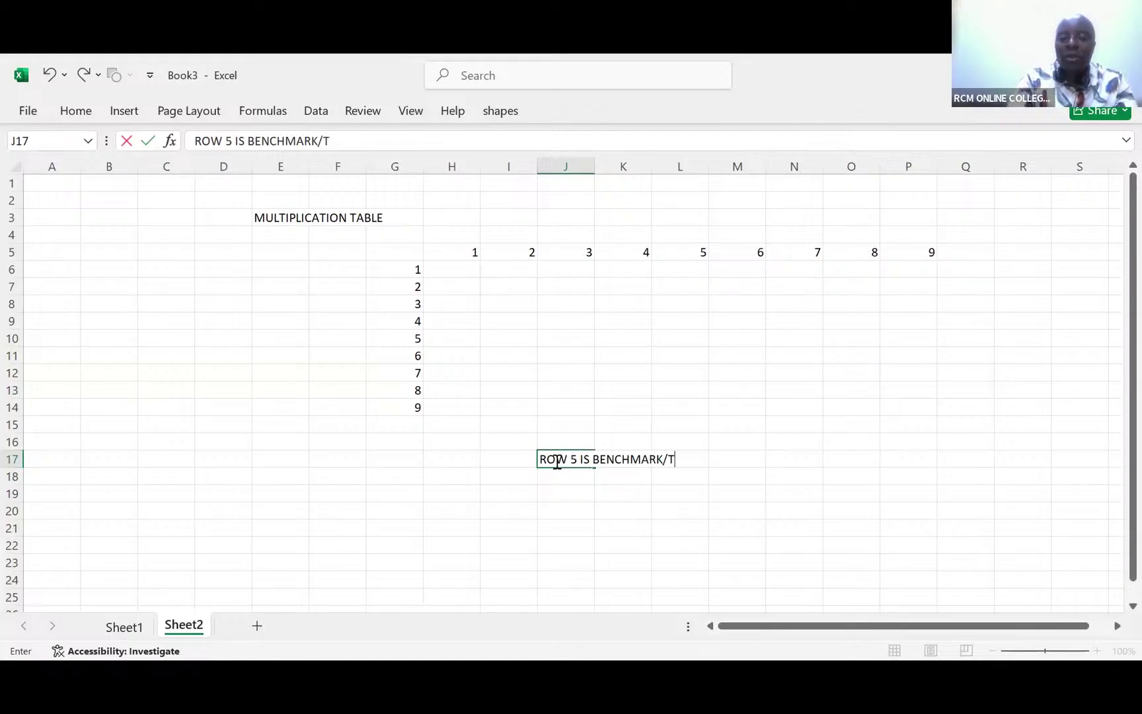
text(ITLE/POINT OF)
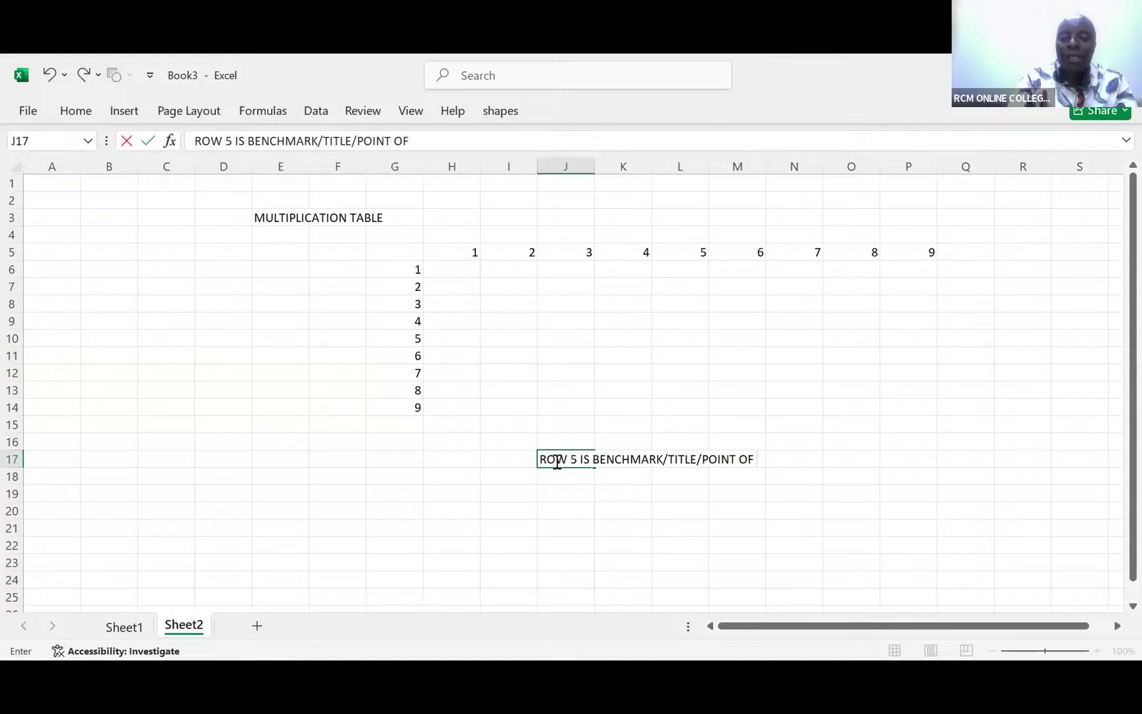
text( REFERENC)
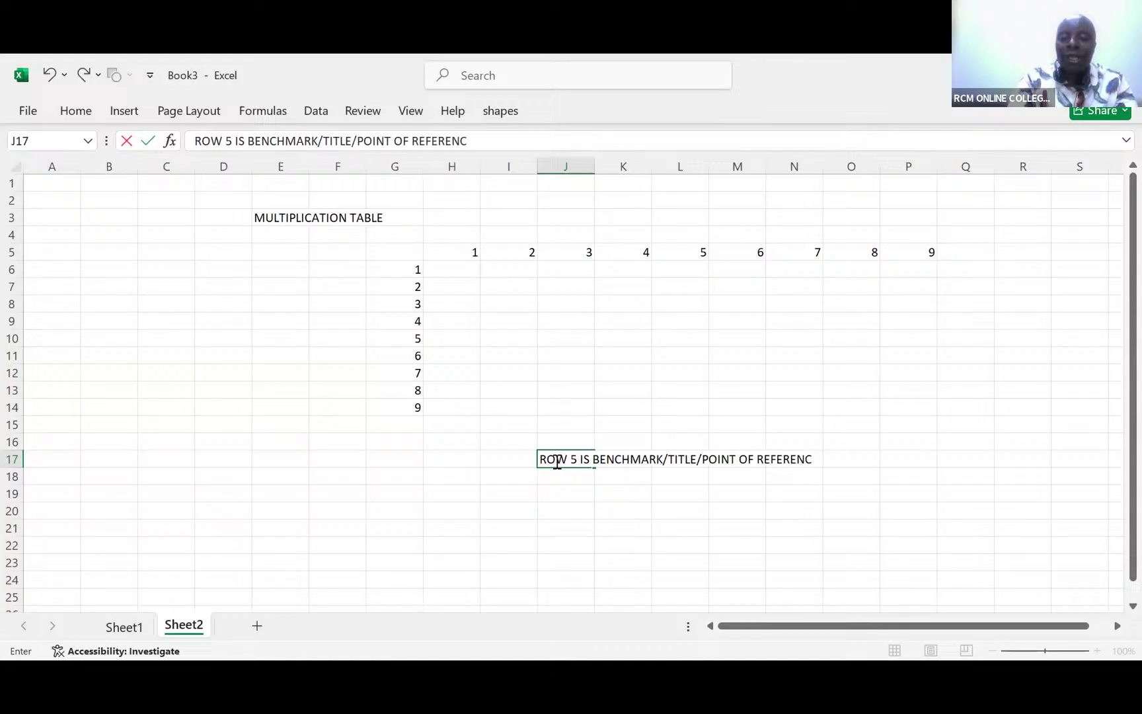
text(E AND THERE)
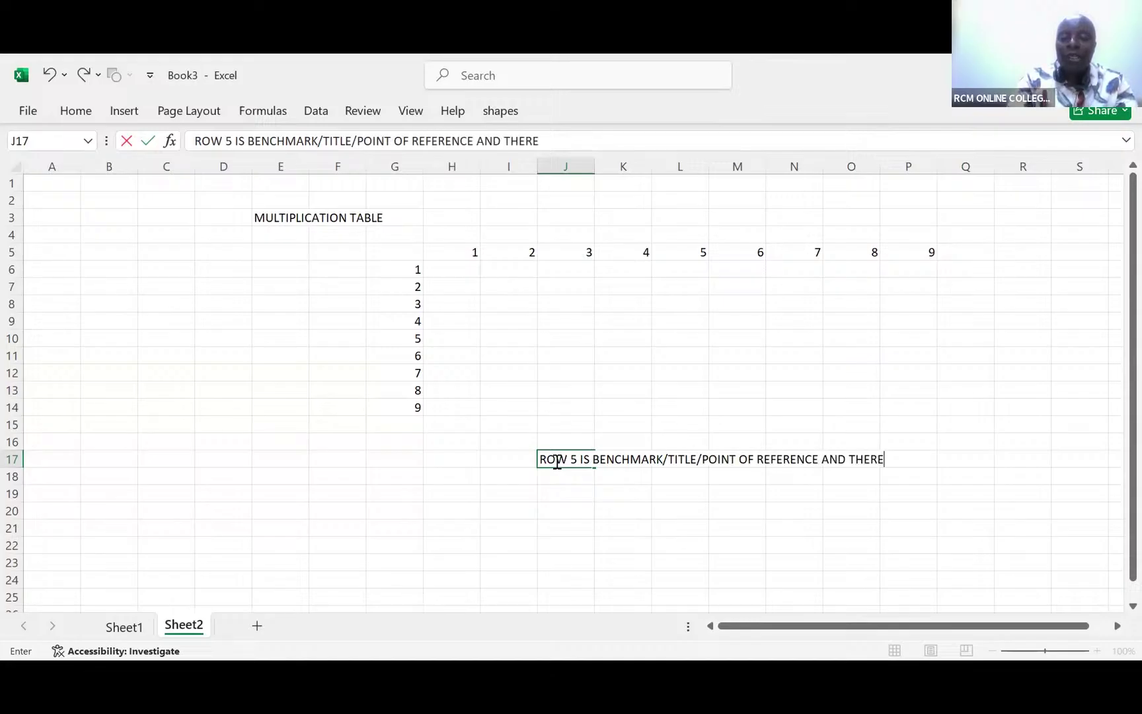
text(FORE IT MUST BE)
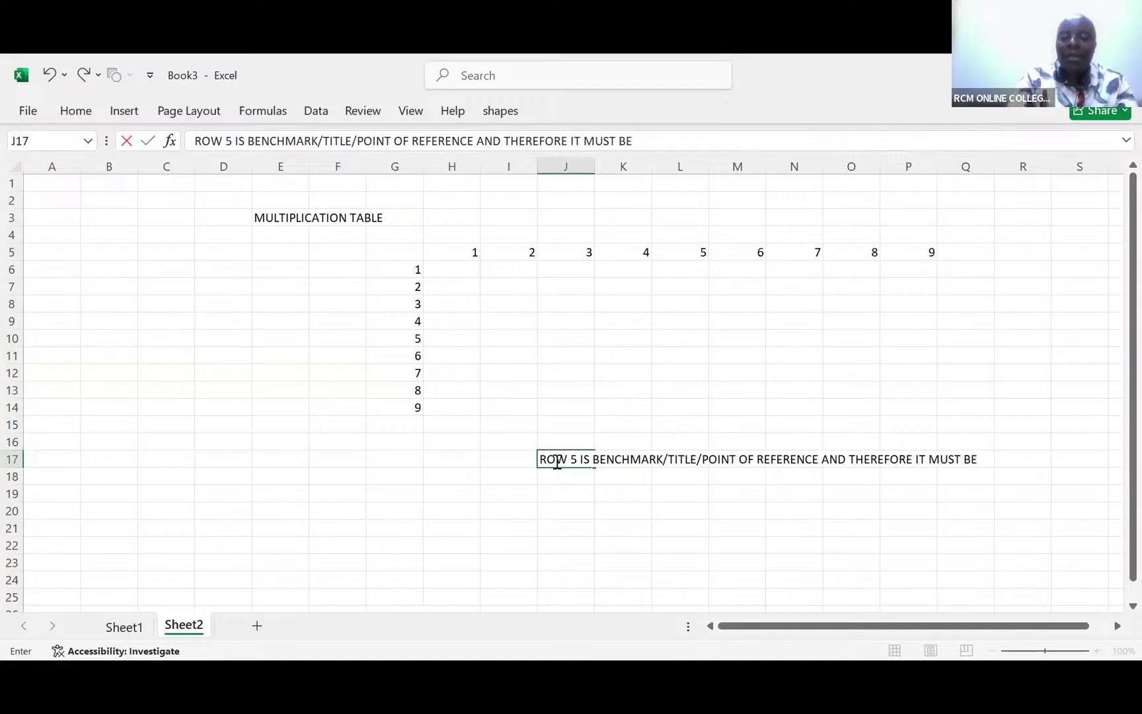
text( DOLARISED)
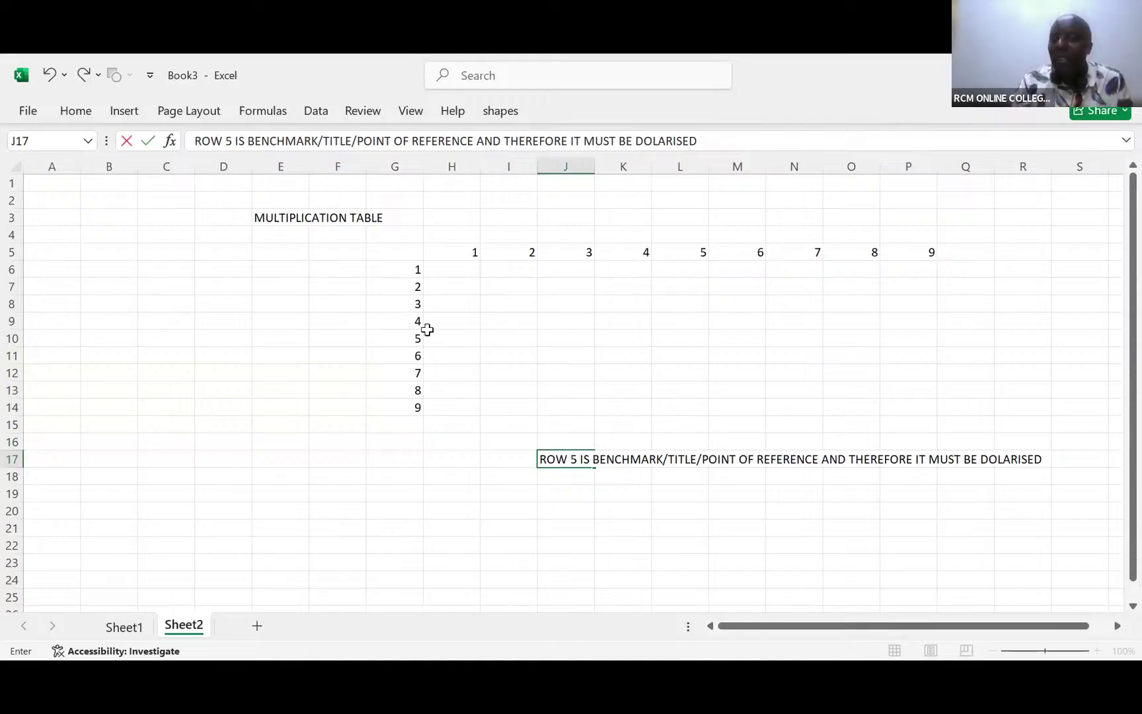
Step: Enter the note "COLUMN G IS BENCHMARK AND THEREFORE IT NEEDS TO BE DOLARISED" in cell J18
click(555, 480)
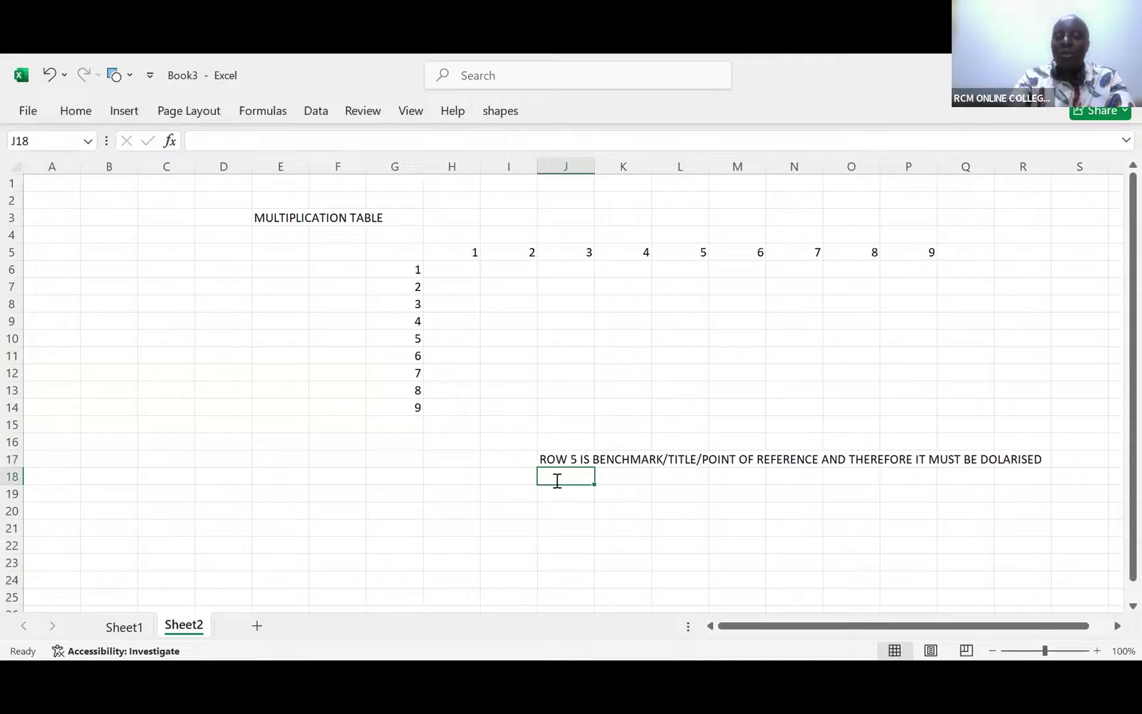
text(COLUN)
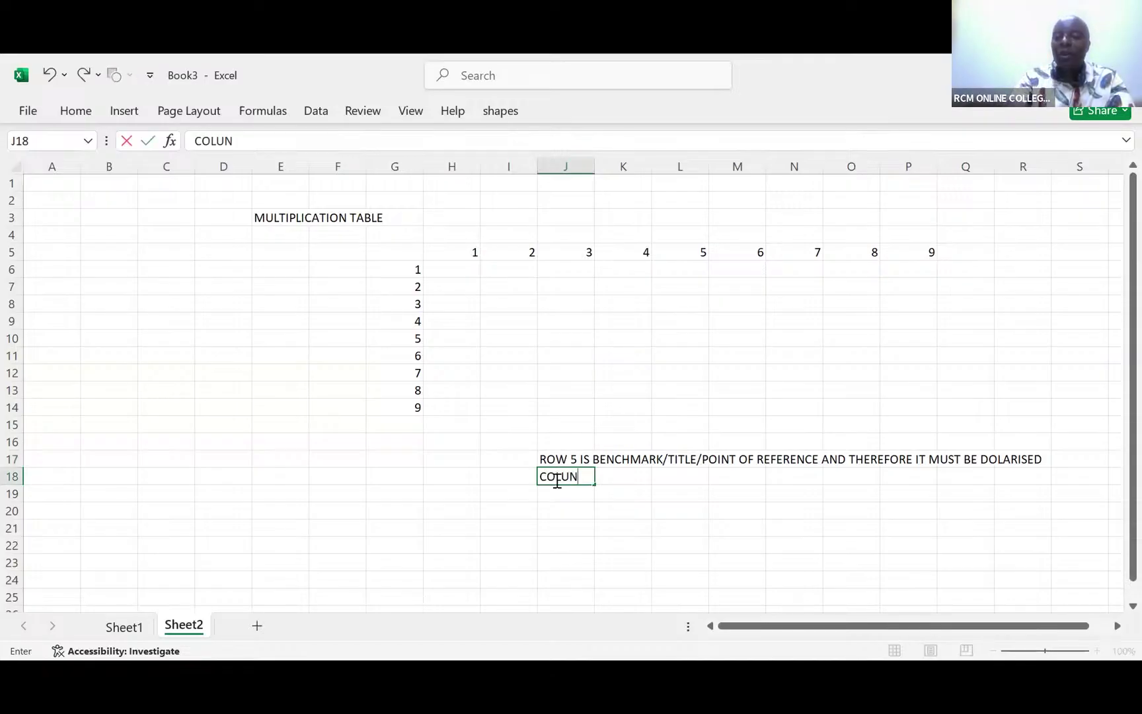
key(BackSpace)
text(MN)
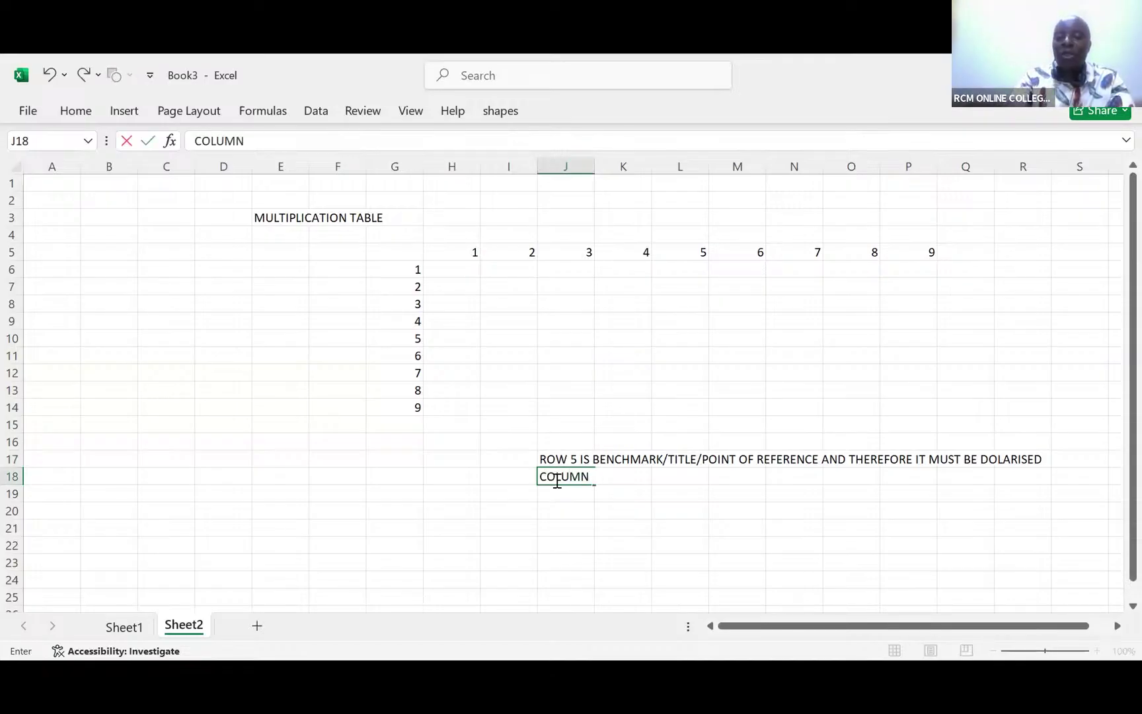
text( G IS BENCH)
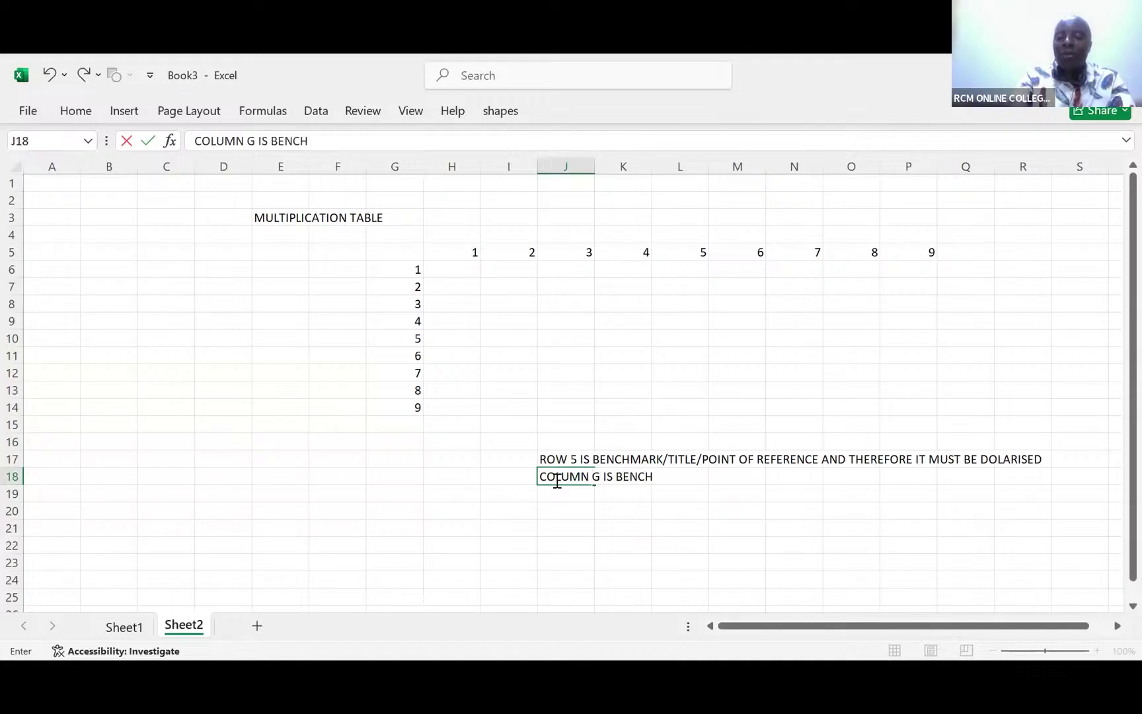
text(MARK AN)
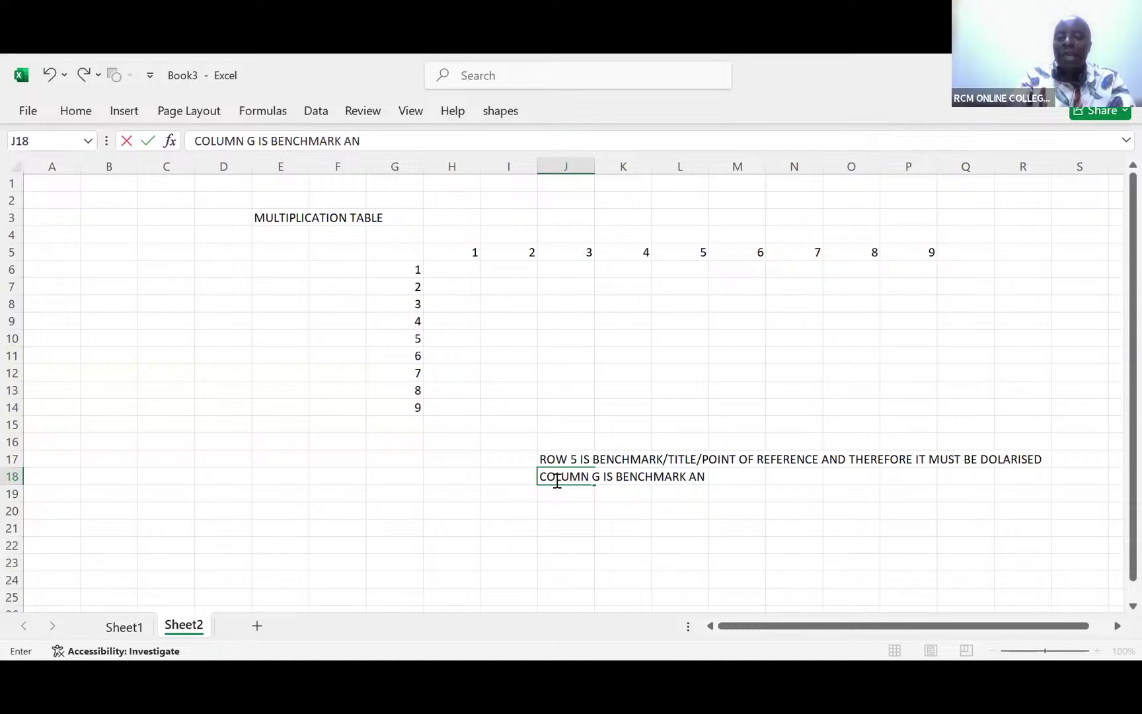
text(D THER)
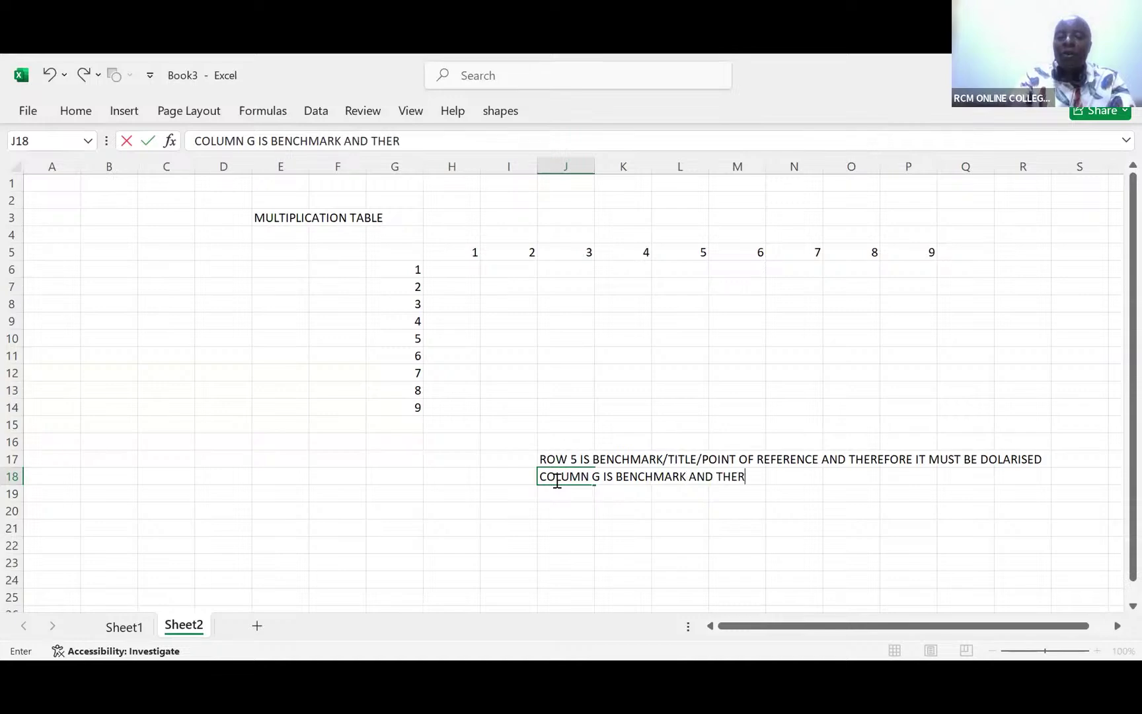
text(EFORE )
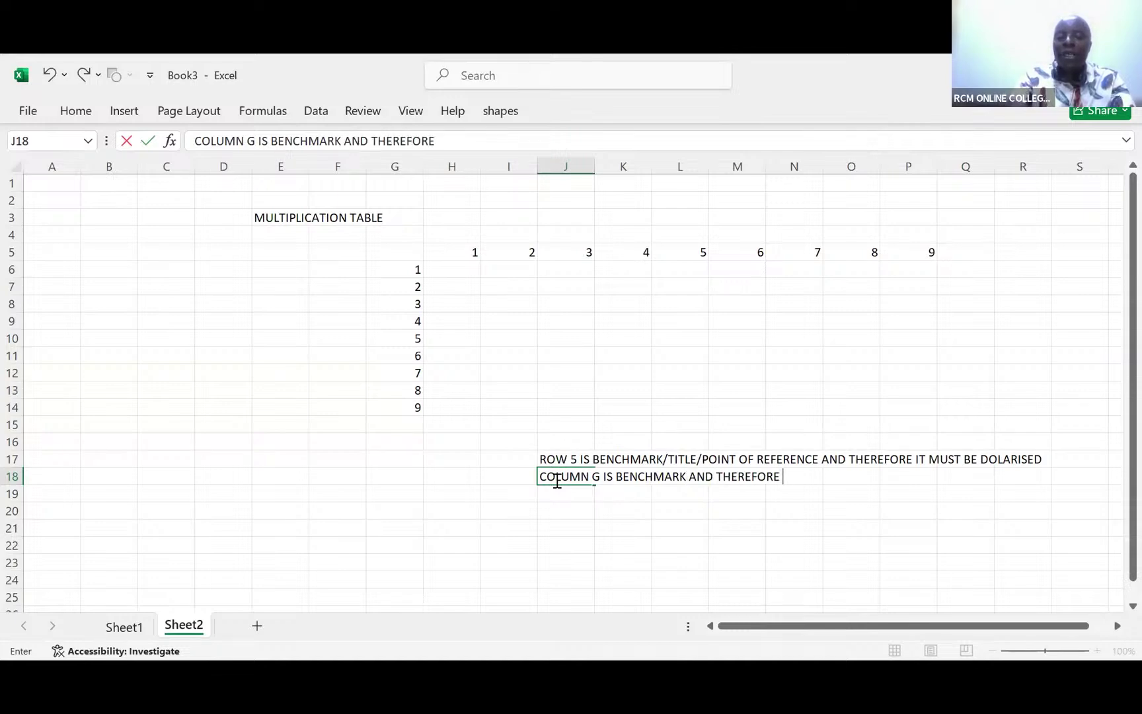
text(IT NEE)
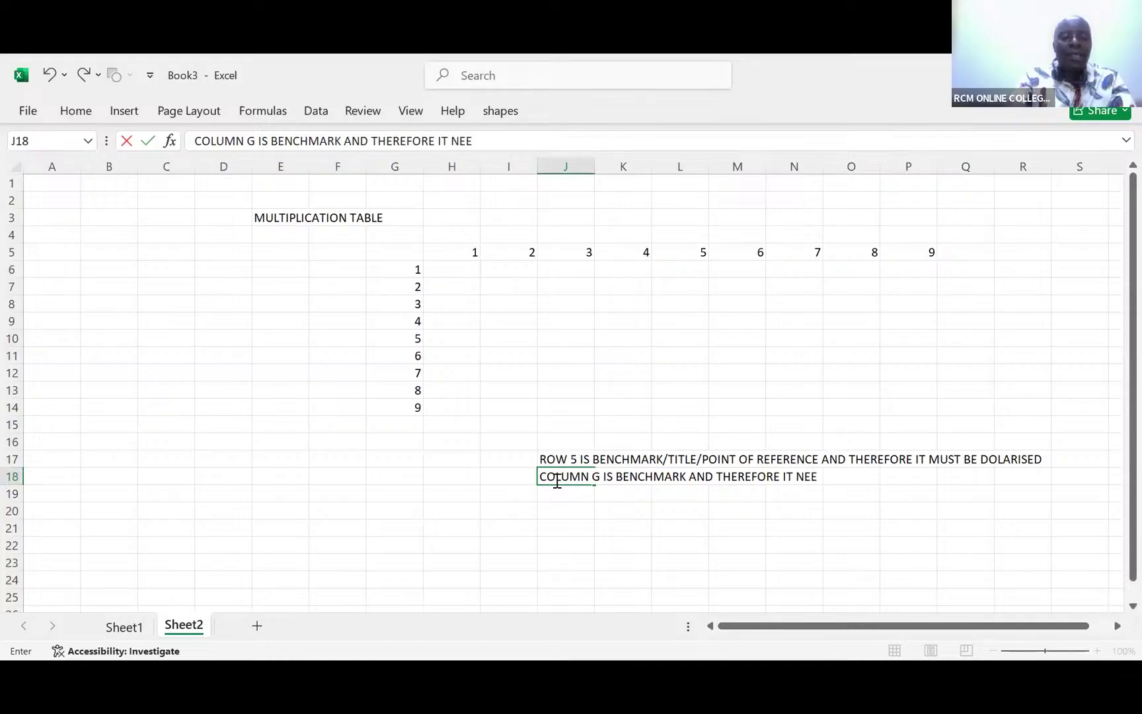
text(DS TO BE D)
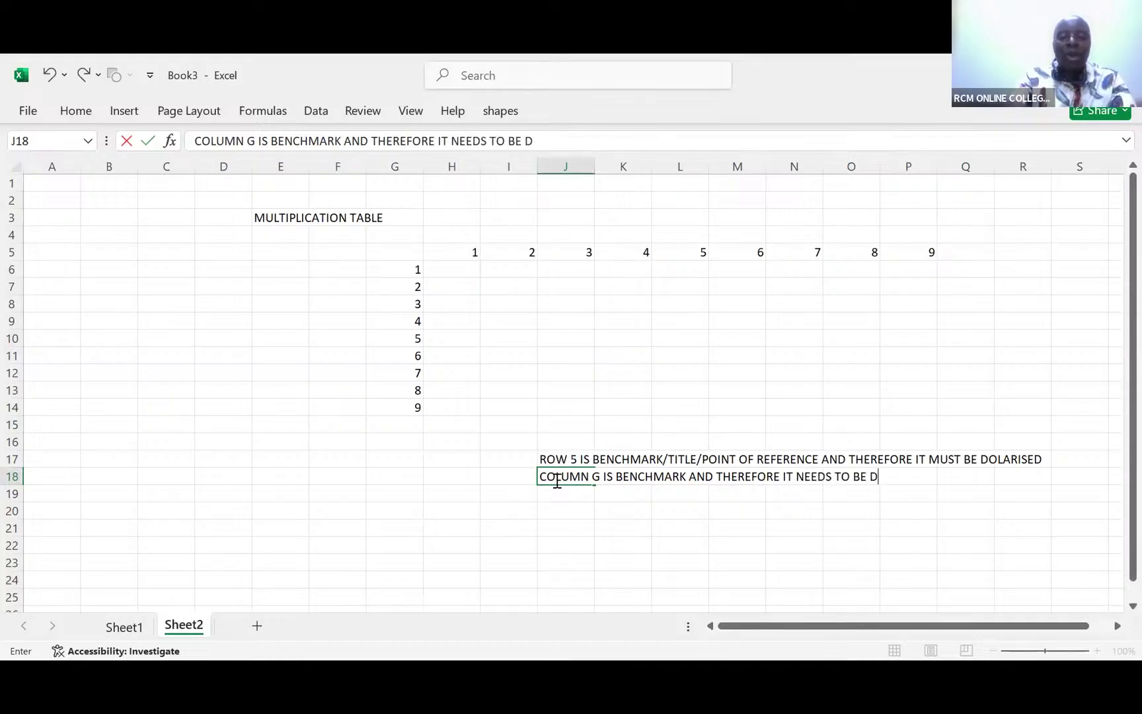
text(OLARISED)
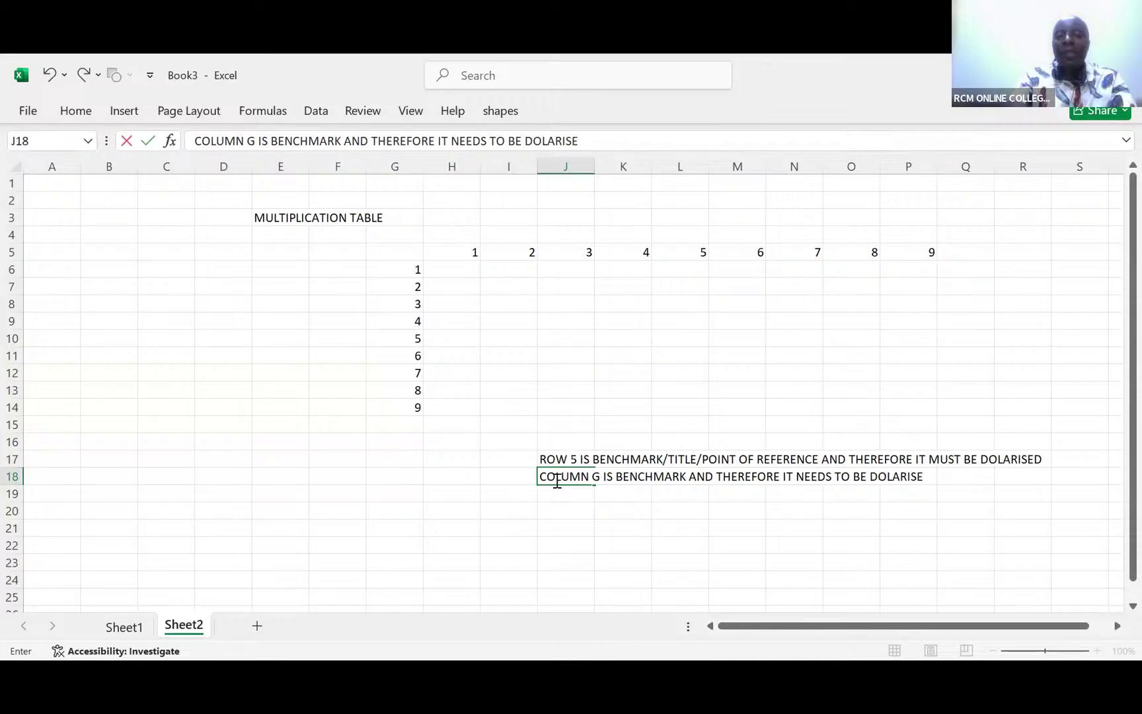
Step: Enter the note "DOLLAR IS ON TOP OF NUMBER 4" in cell K20
click(641, 511)
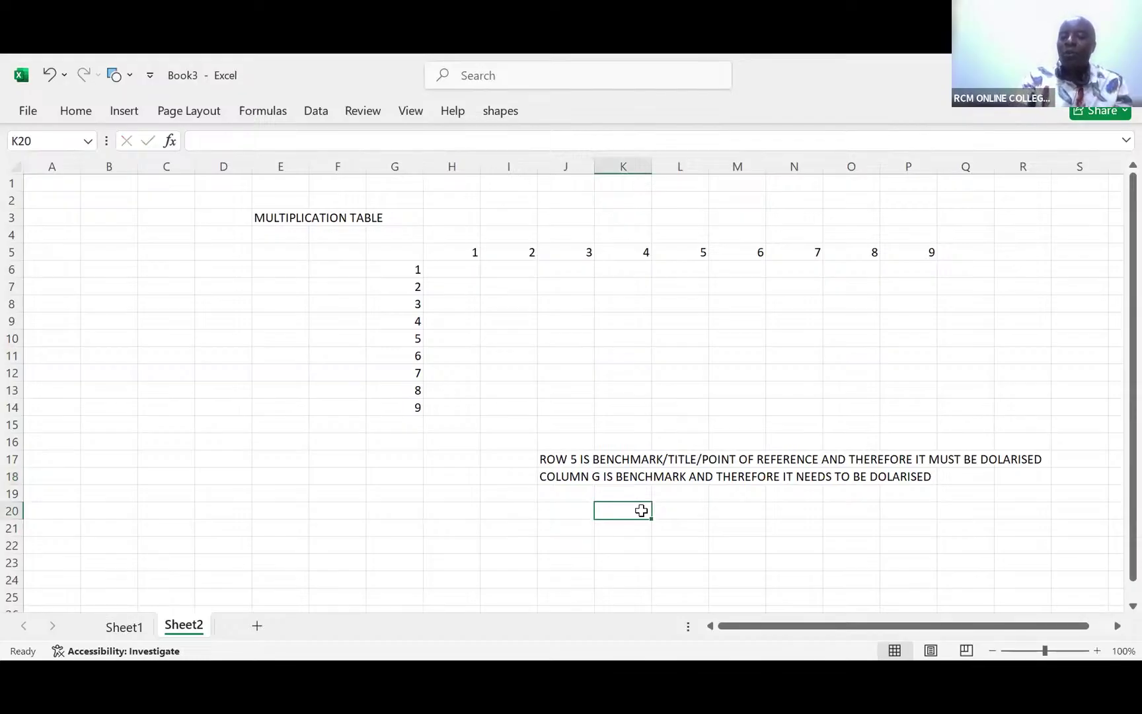
text(DOLL)
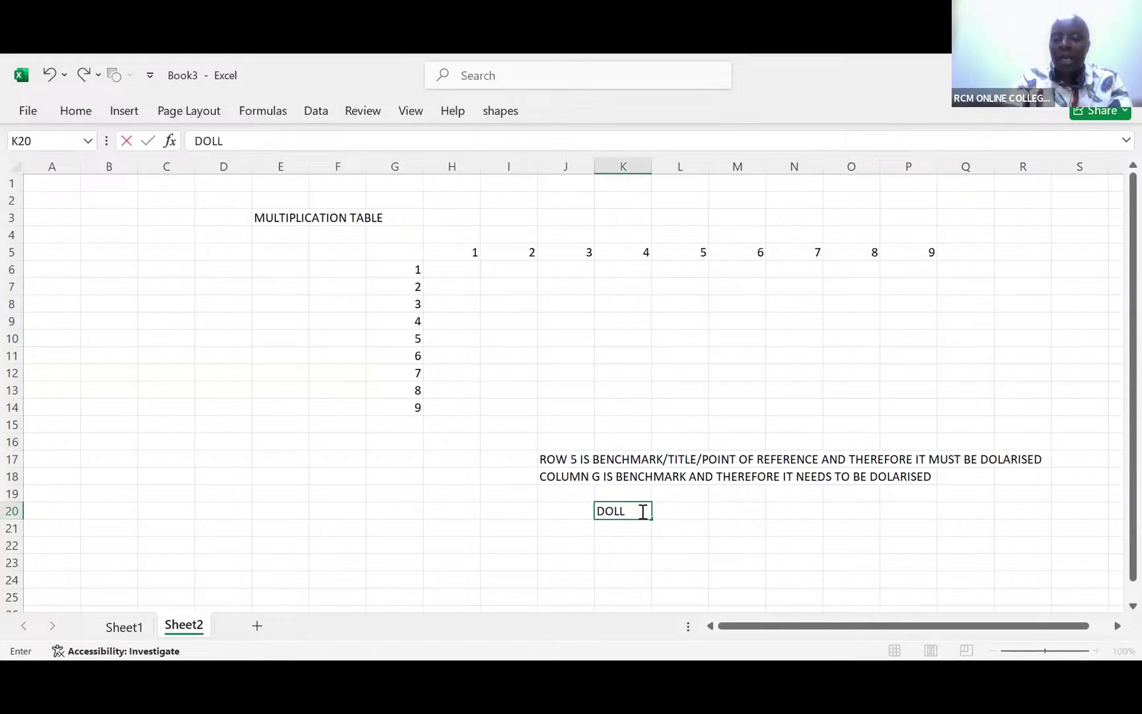
text(AR IS ON)
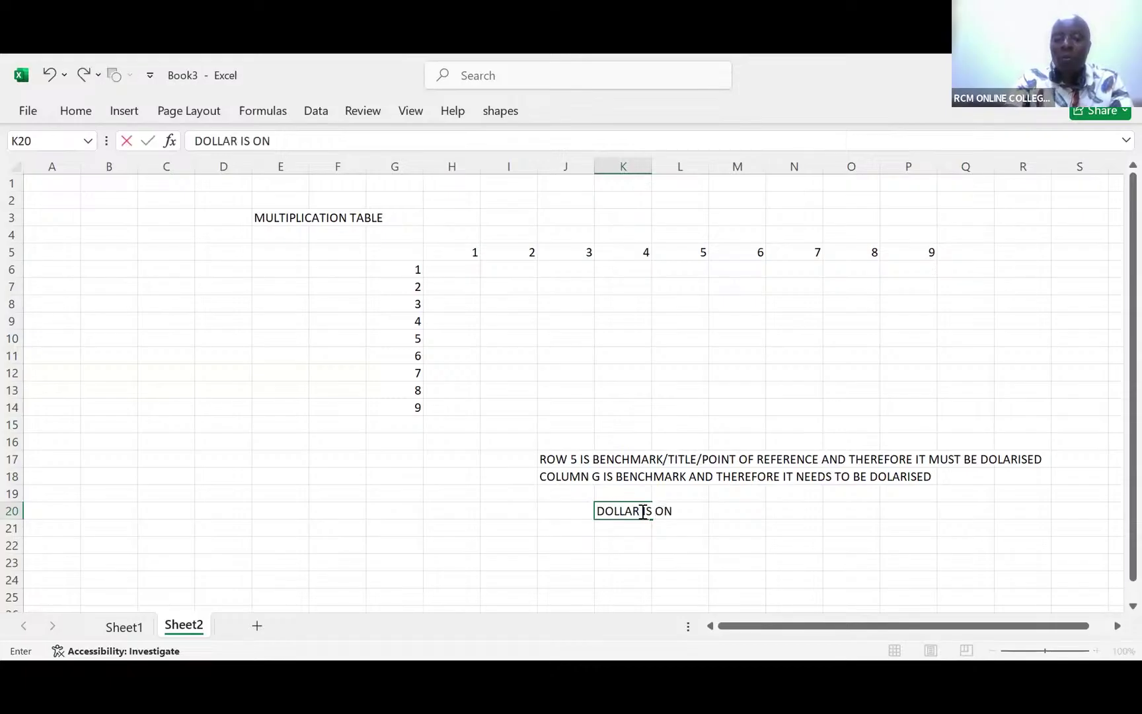
text( TOP OF NUMBER )
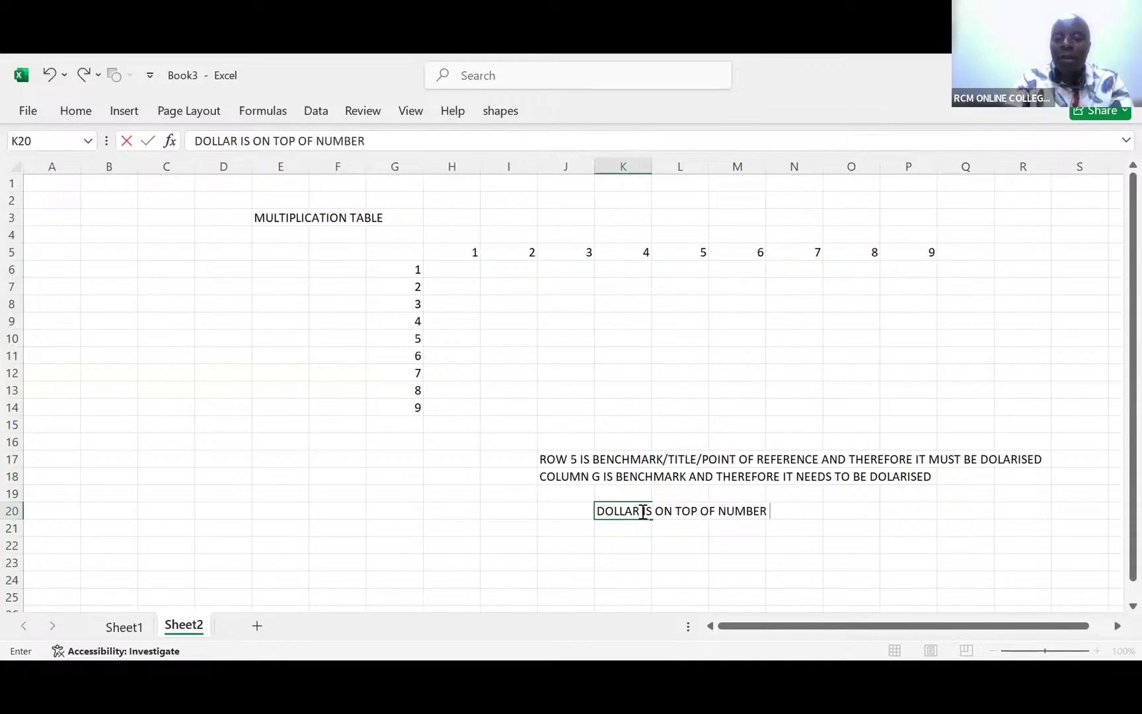
text(4)
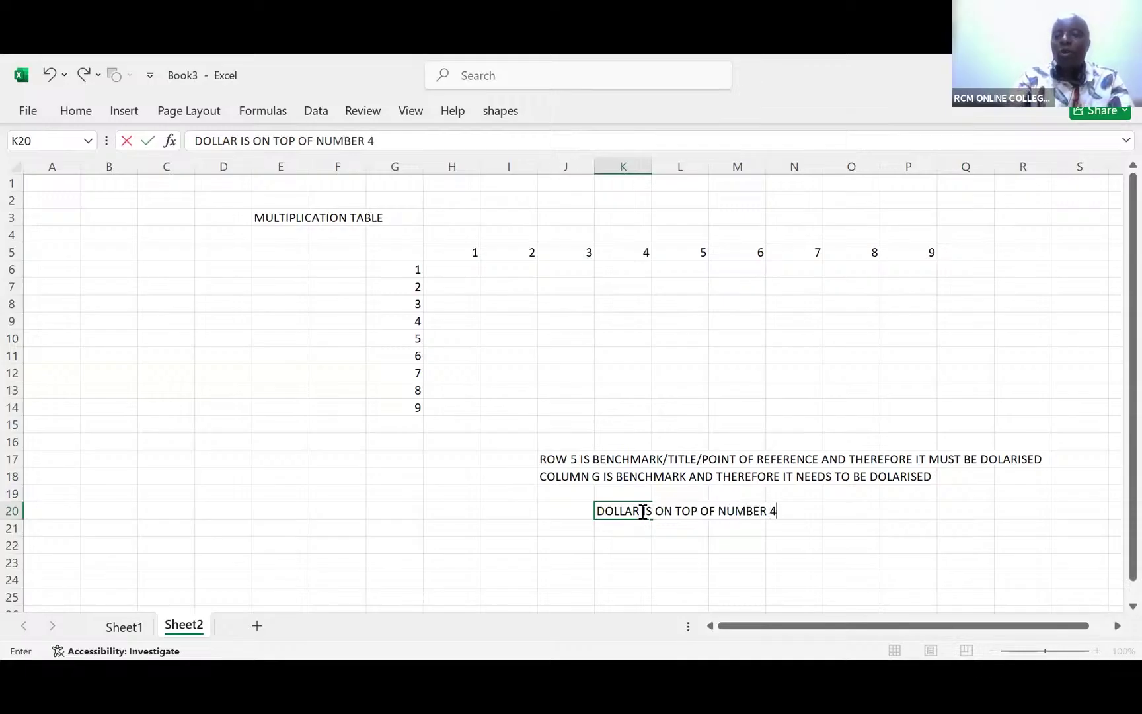
key(Return)
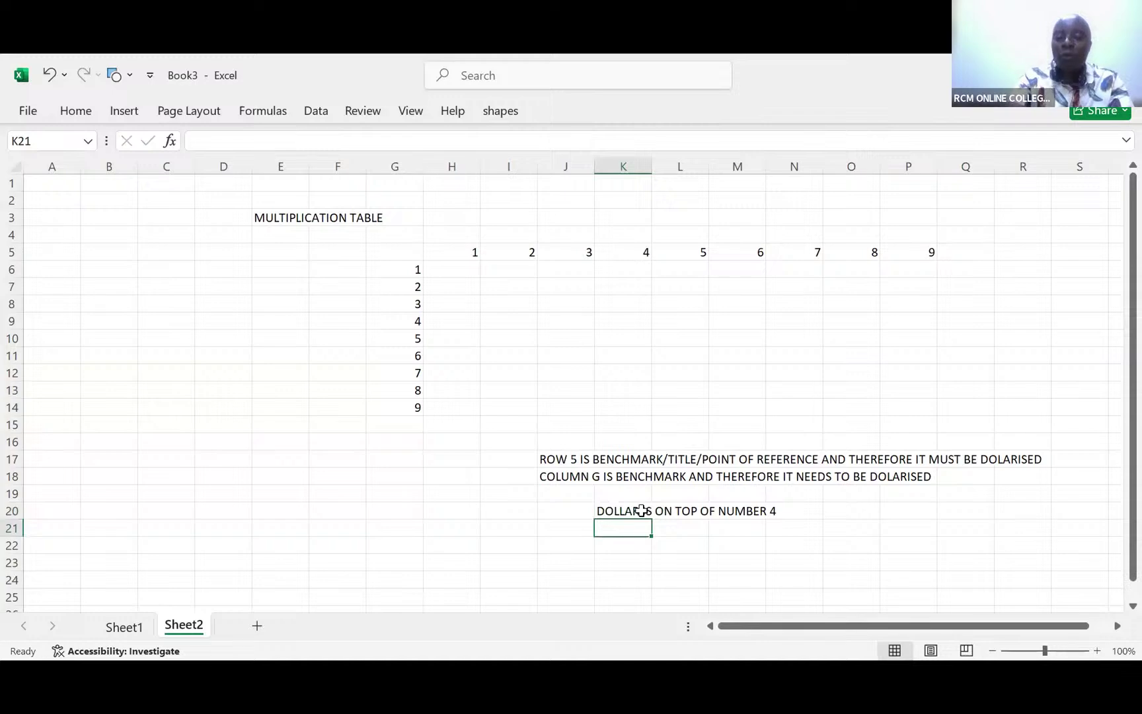
Step: Enter the note "PRESSS SHIFT 4" in cell K21 and a sample "$" sign in cell N21
text(PRESSS)
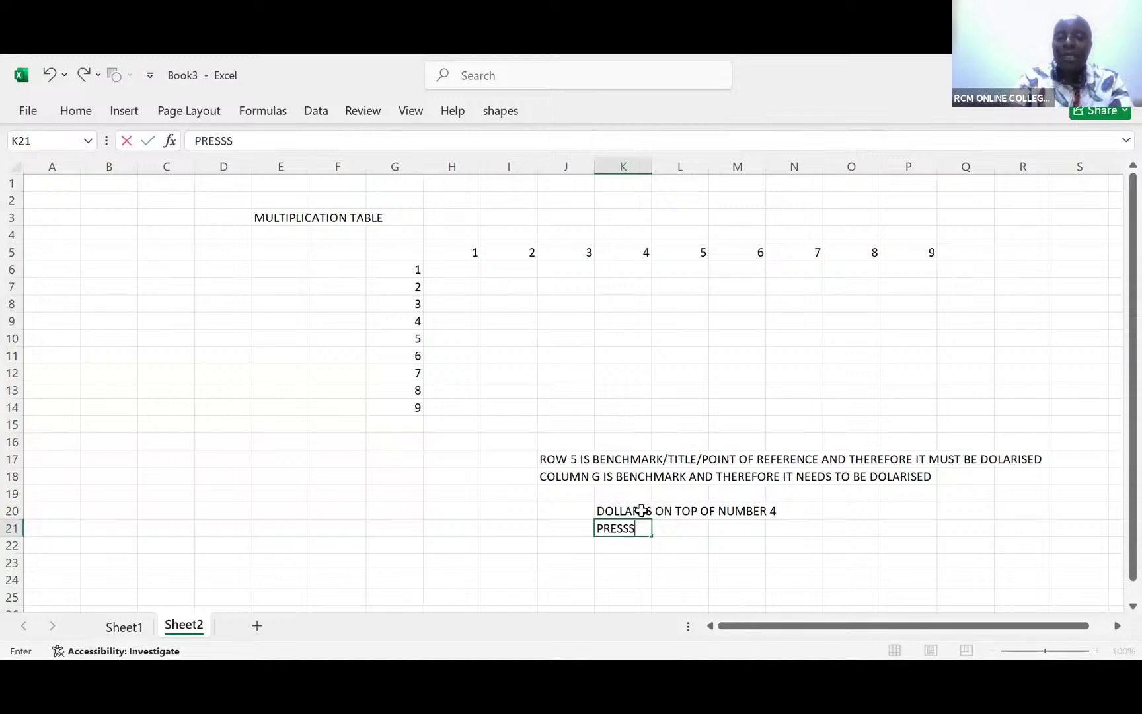
text( SHIFT )
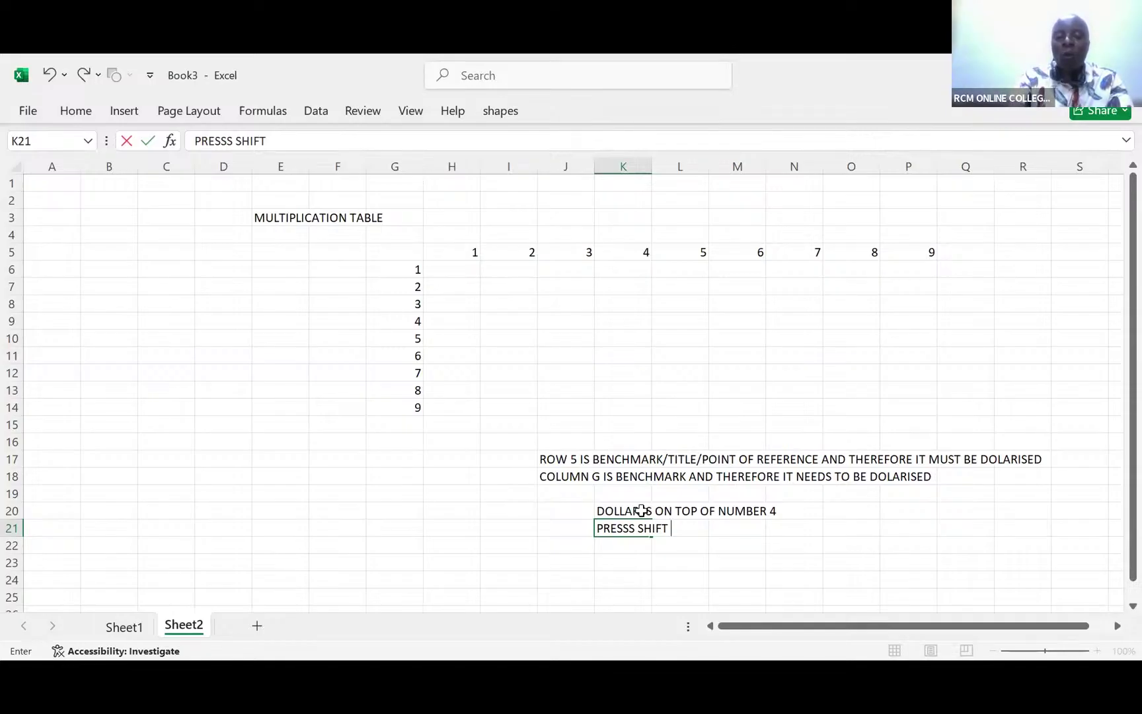
text(4)
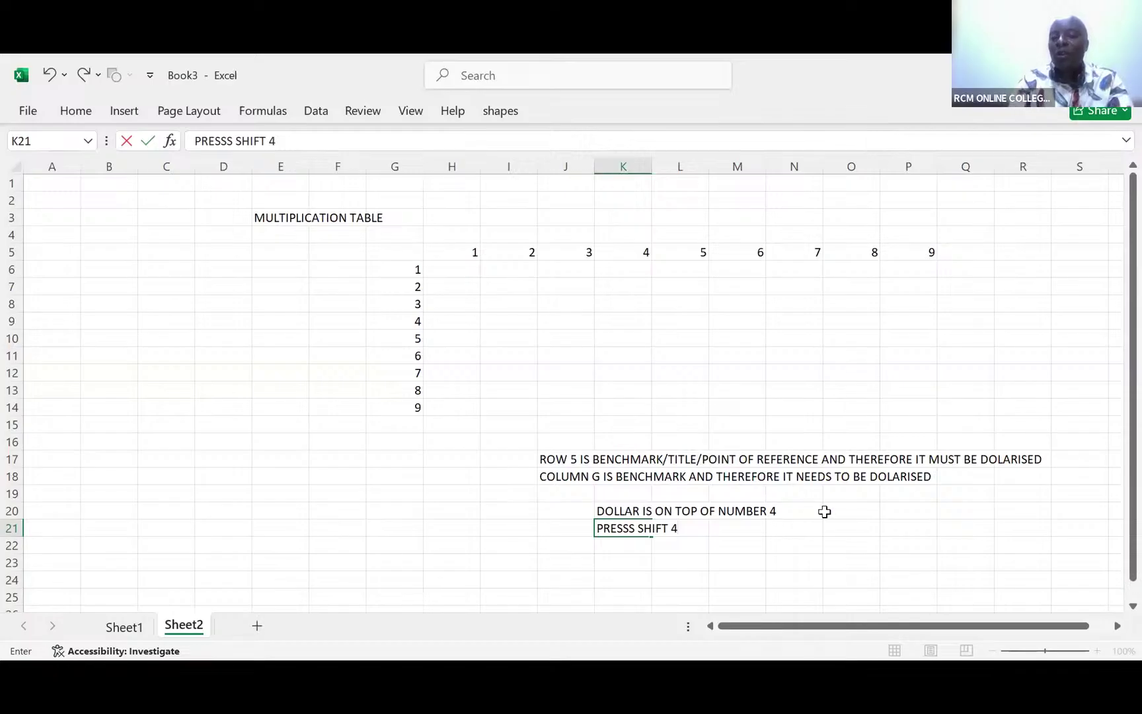
click(805, 528)
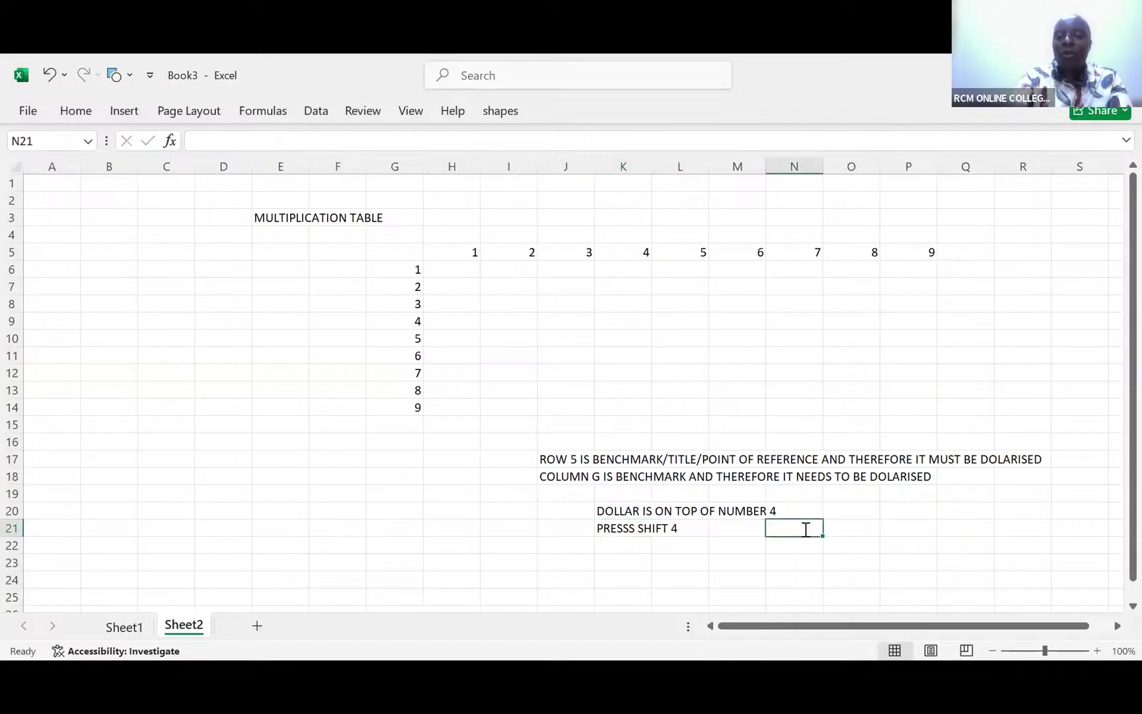
text($)
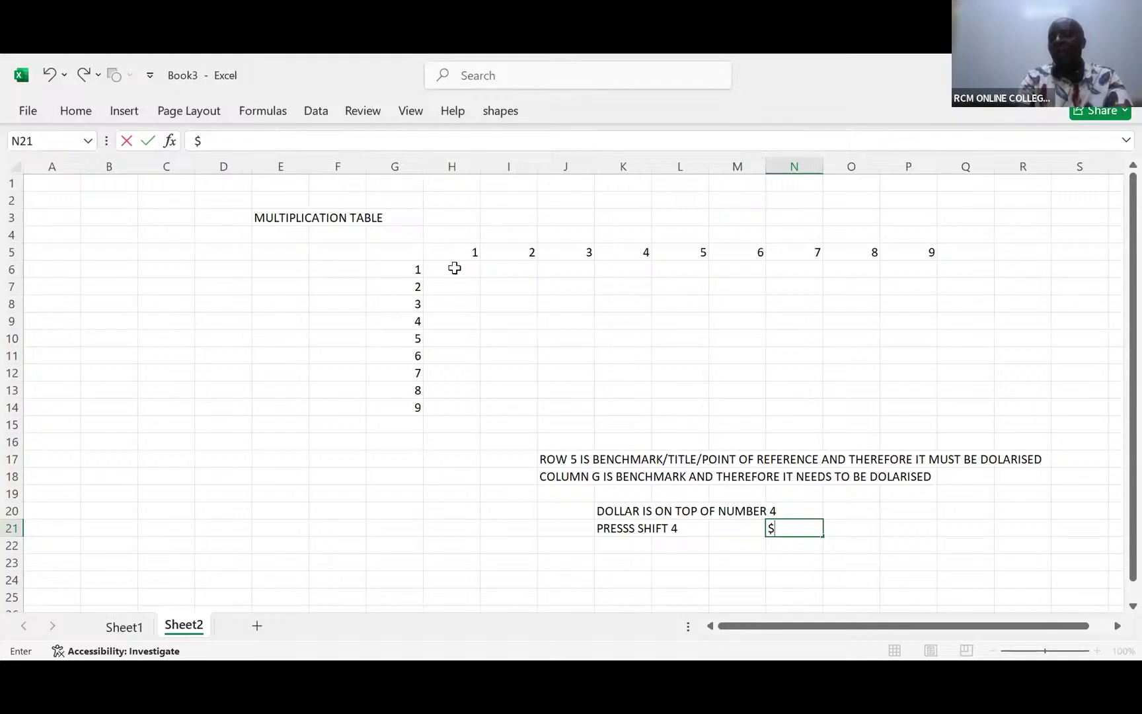
Step: Enter the mixed-reference formula =$G6*H$5 in cell H6 and fill it across the multiplication table through P14
click(455, 267)
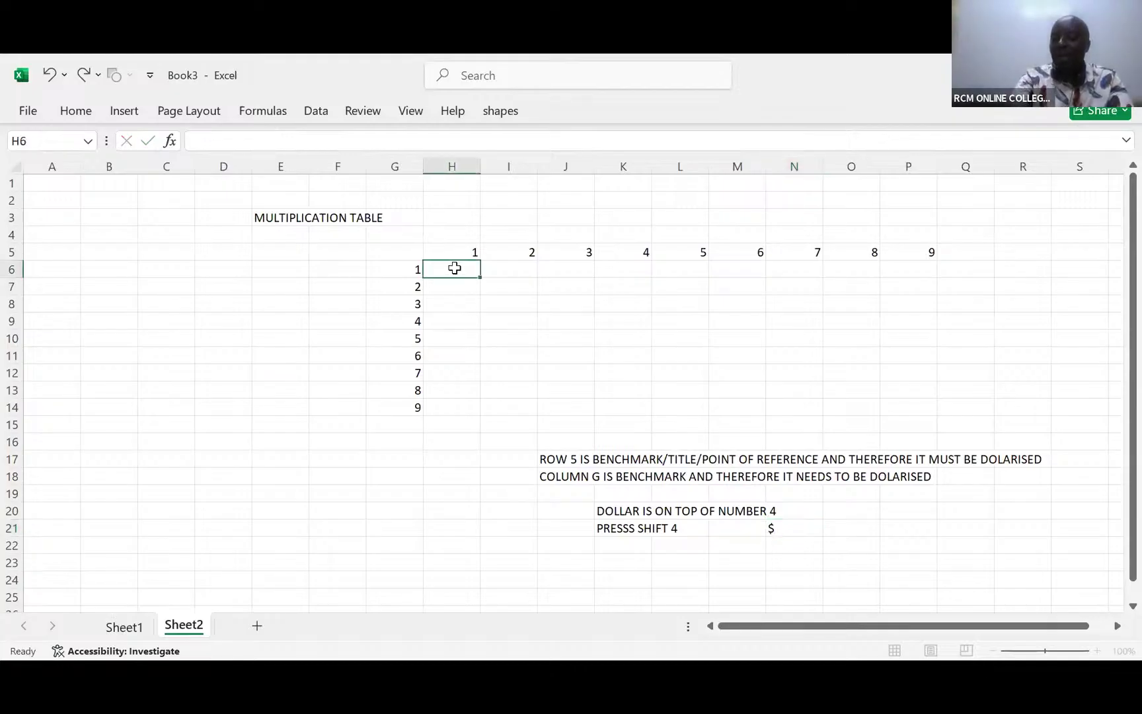
text(=)
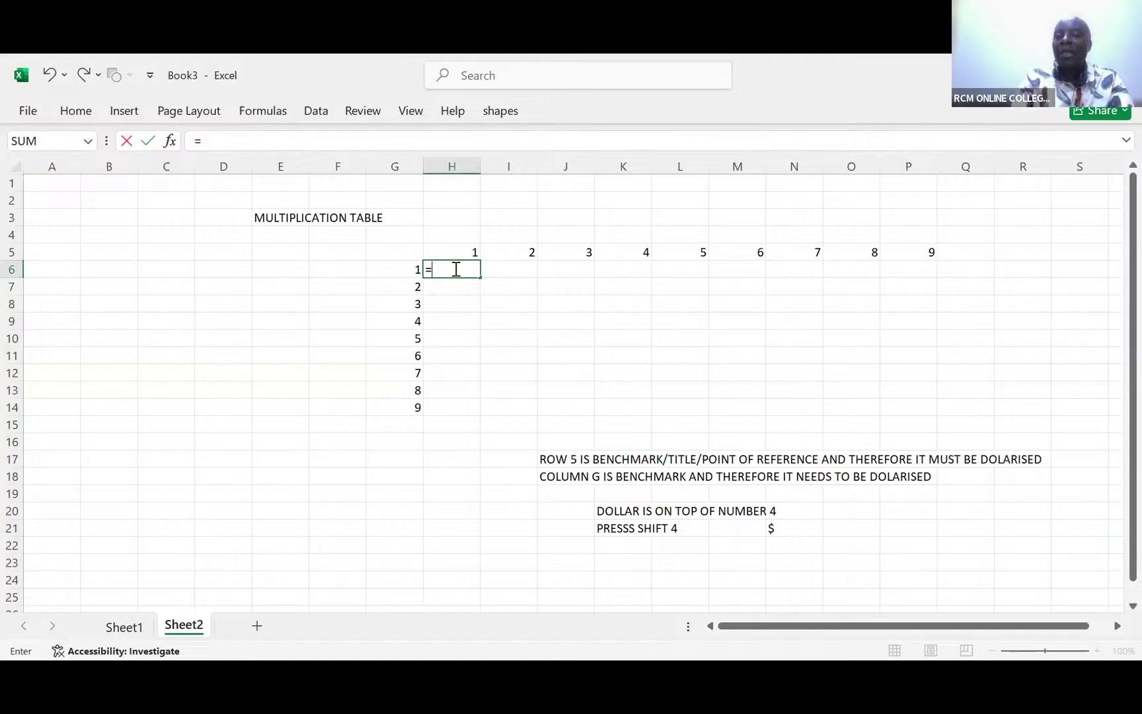
click(405, 273)
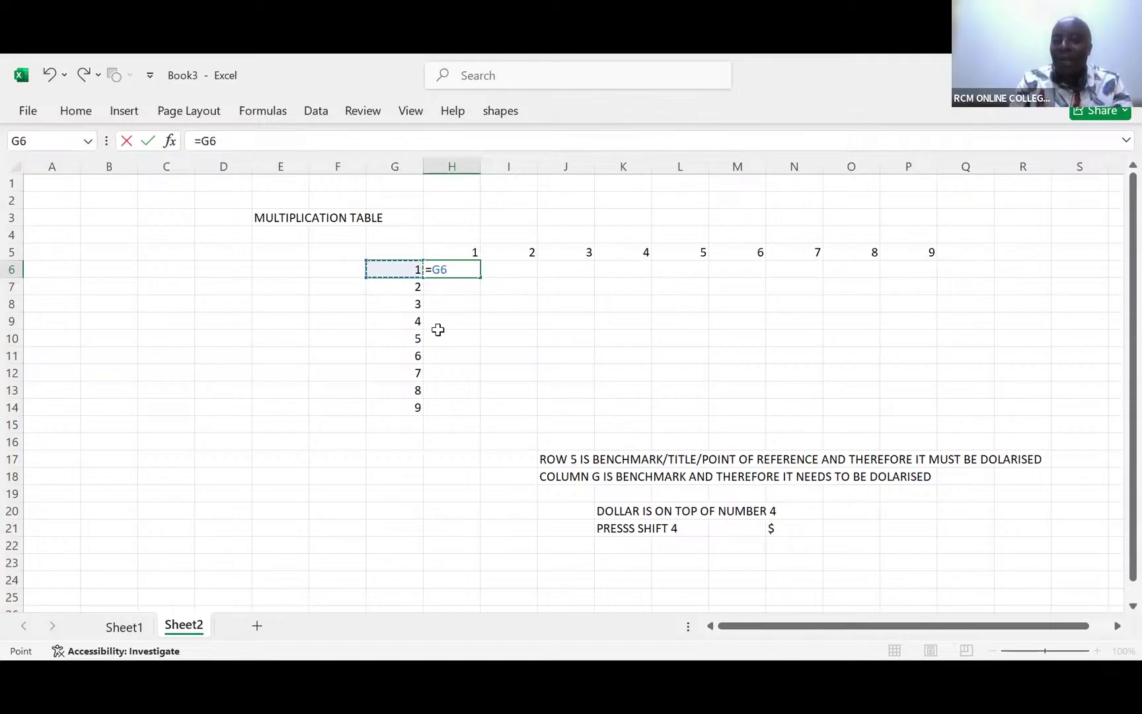
click(435, 270)
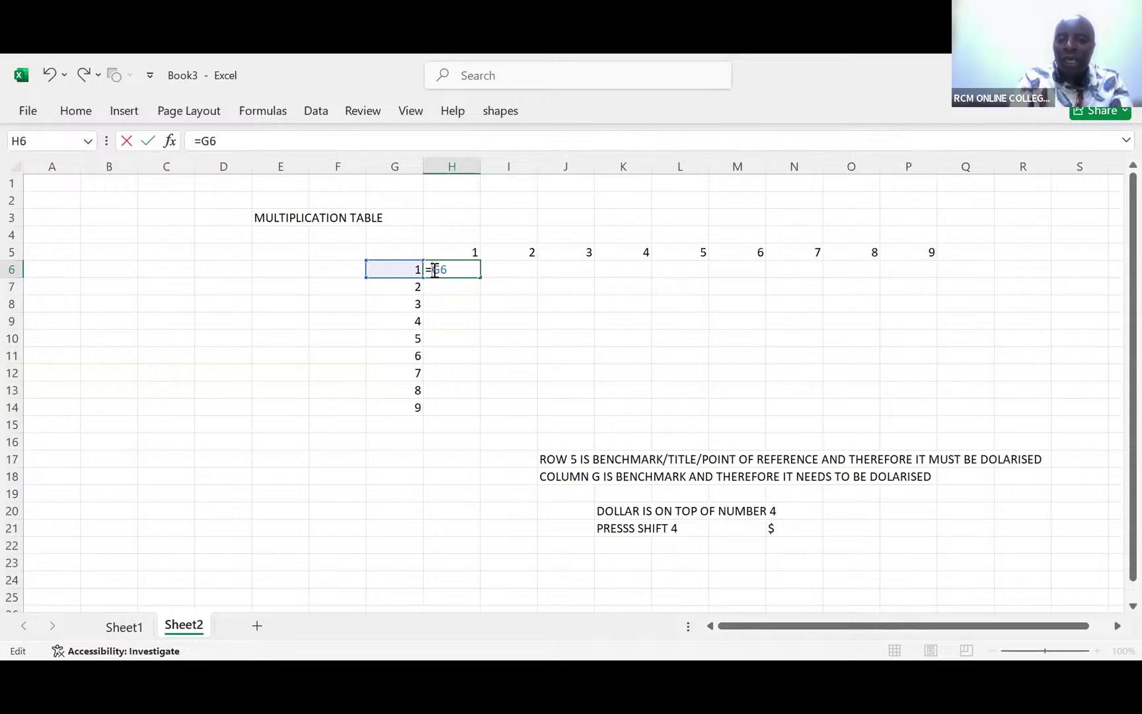
text($G6)
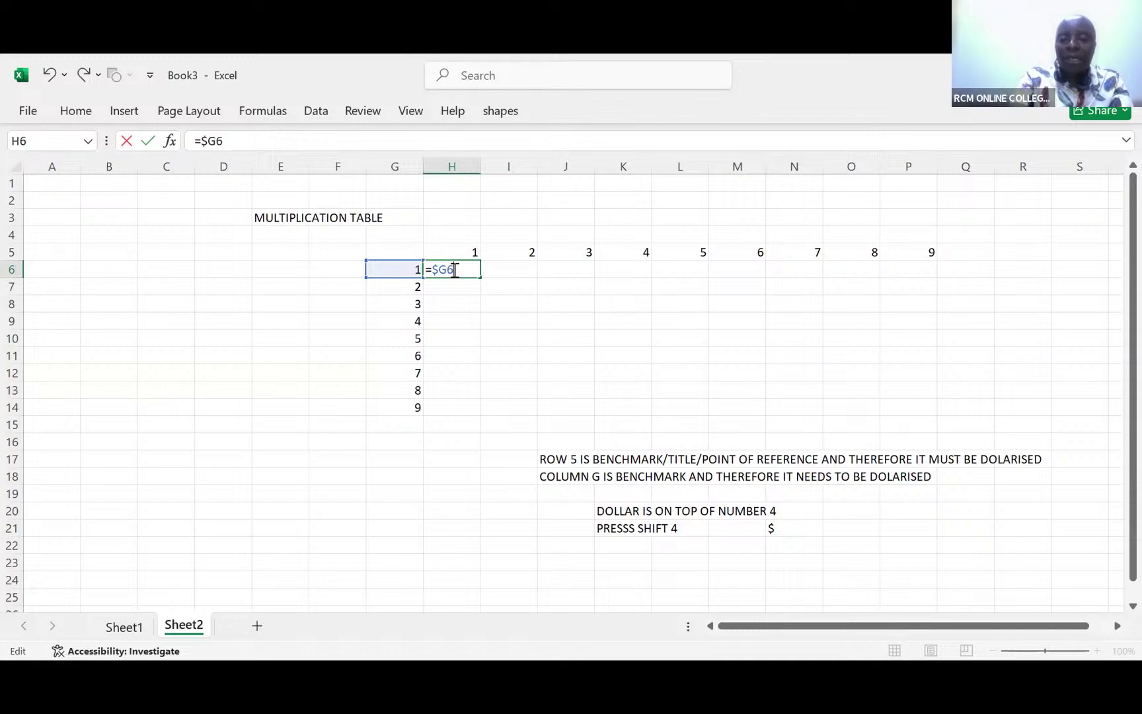
text(*)
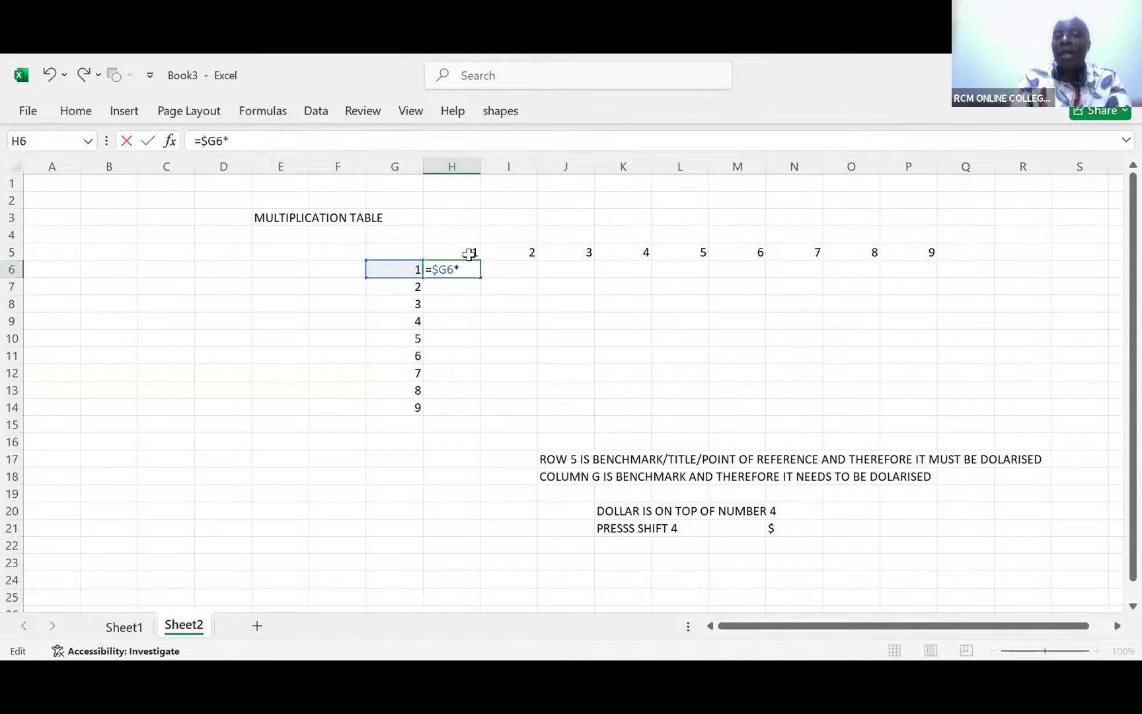
click(467, 252)
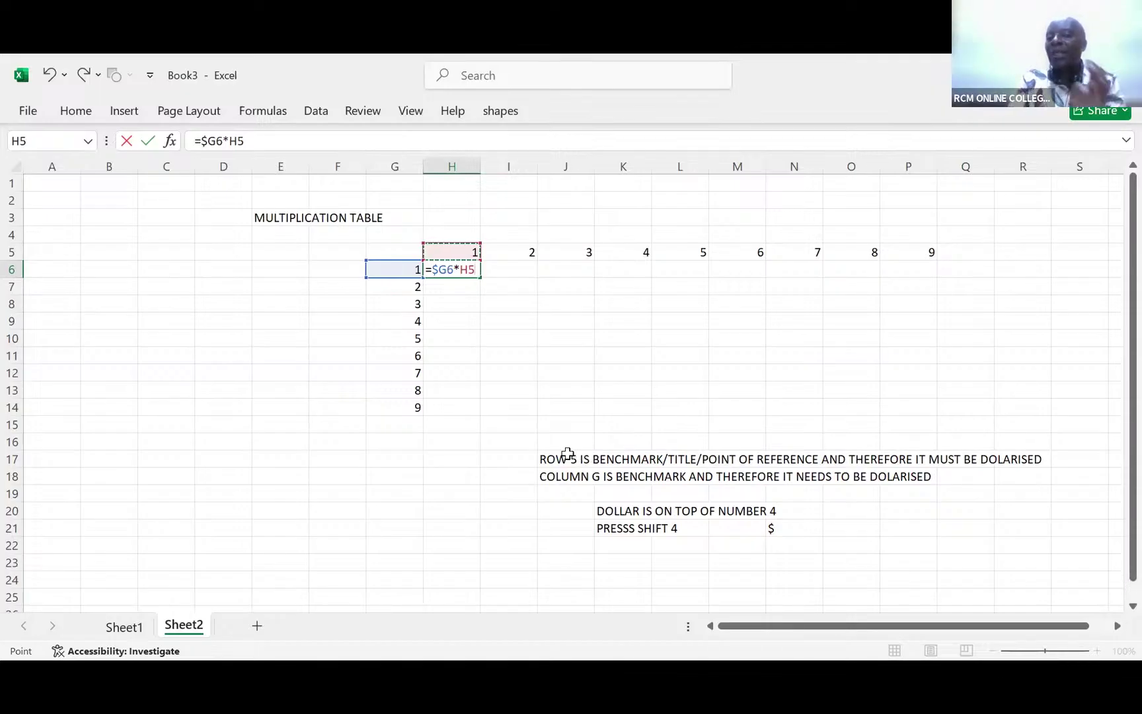
click(469, 276)
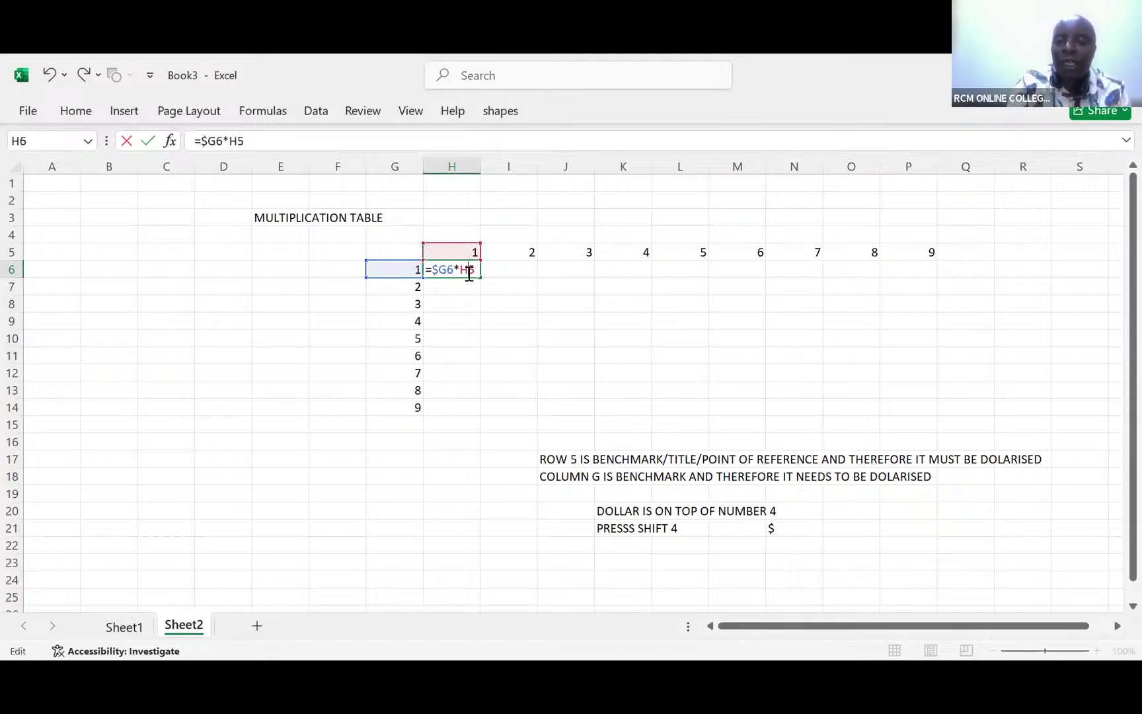
text($)
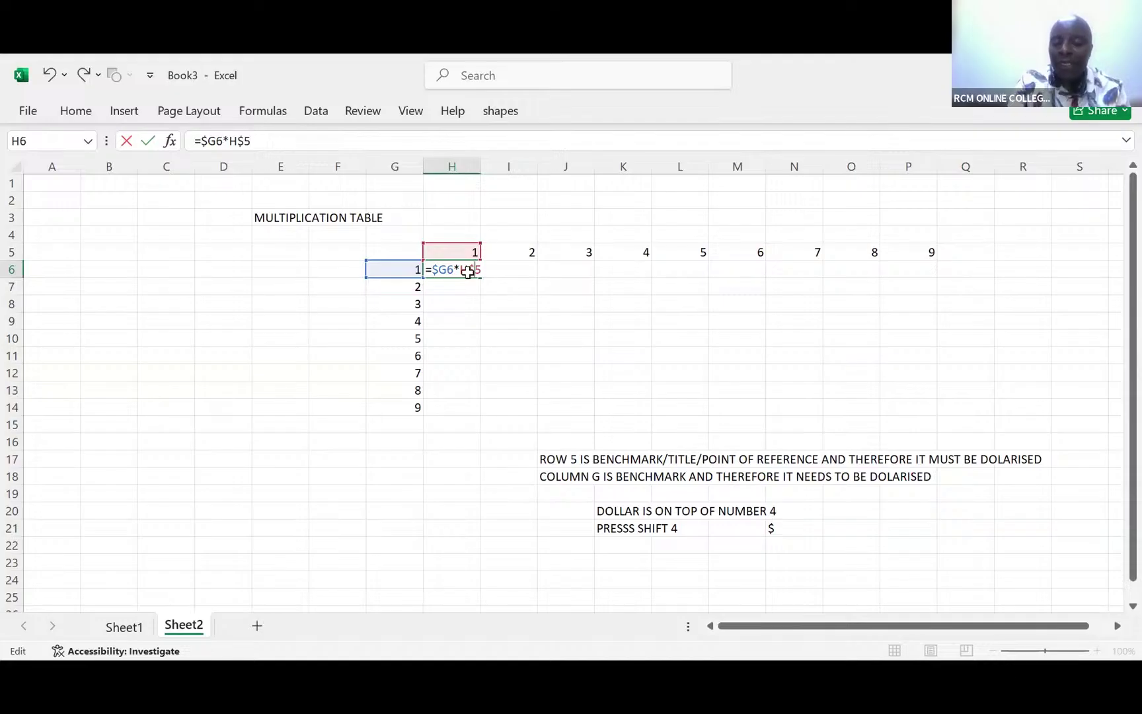
key(Return)
click(468, 272)
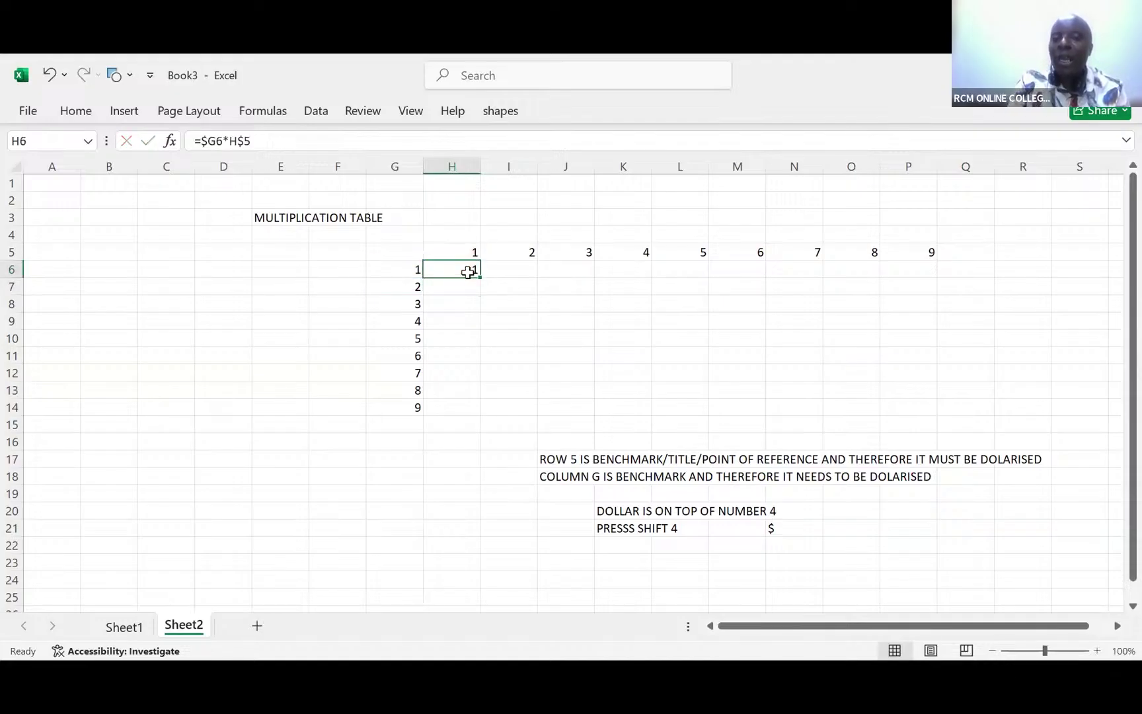
drag(479, 279, 920, 413)
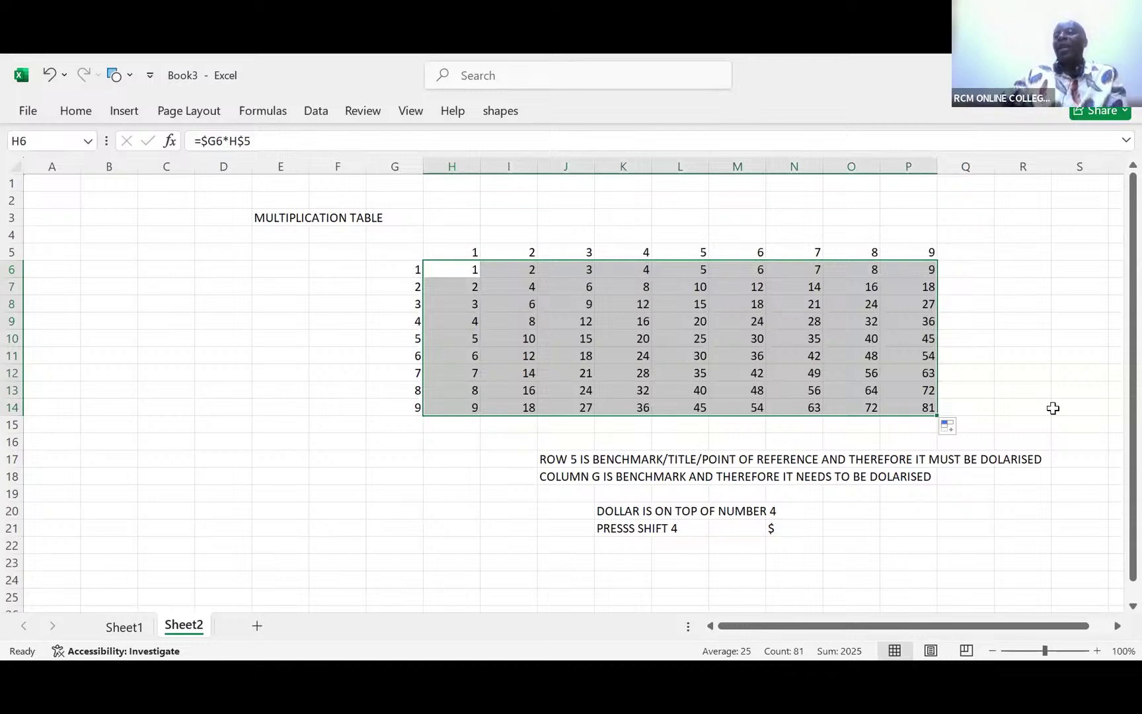
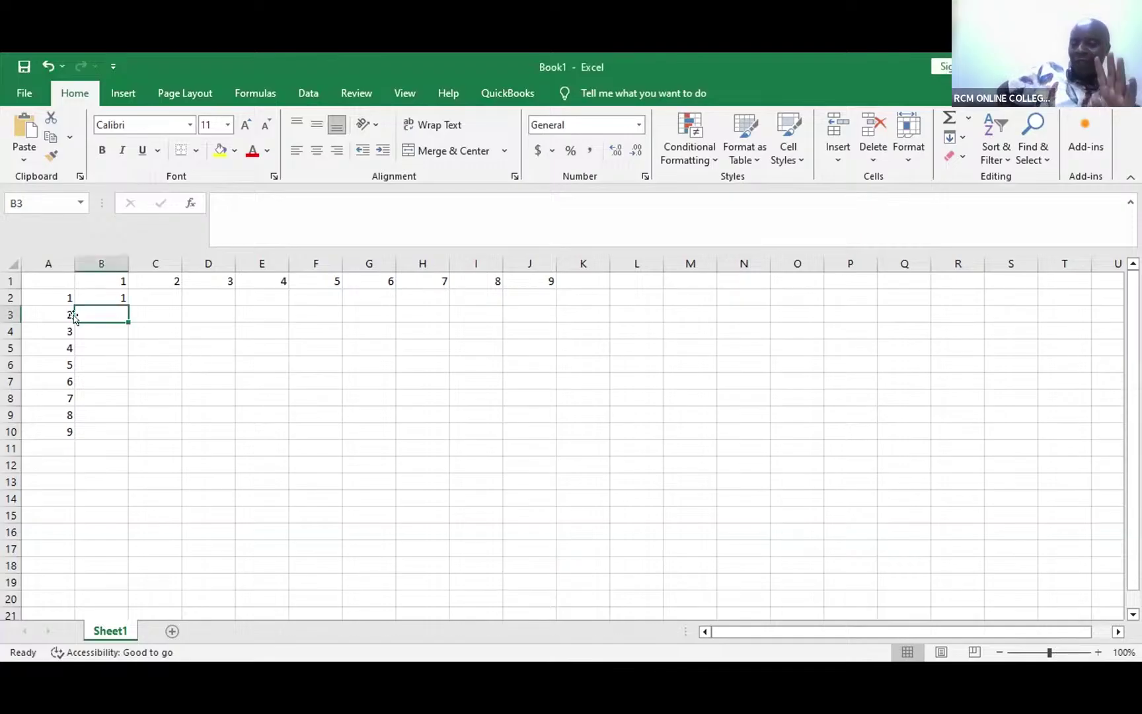
click(10, 278)
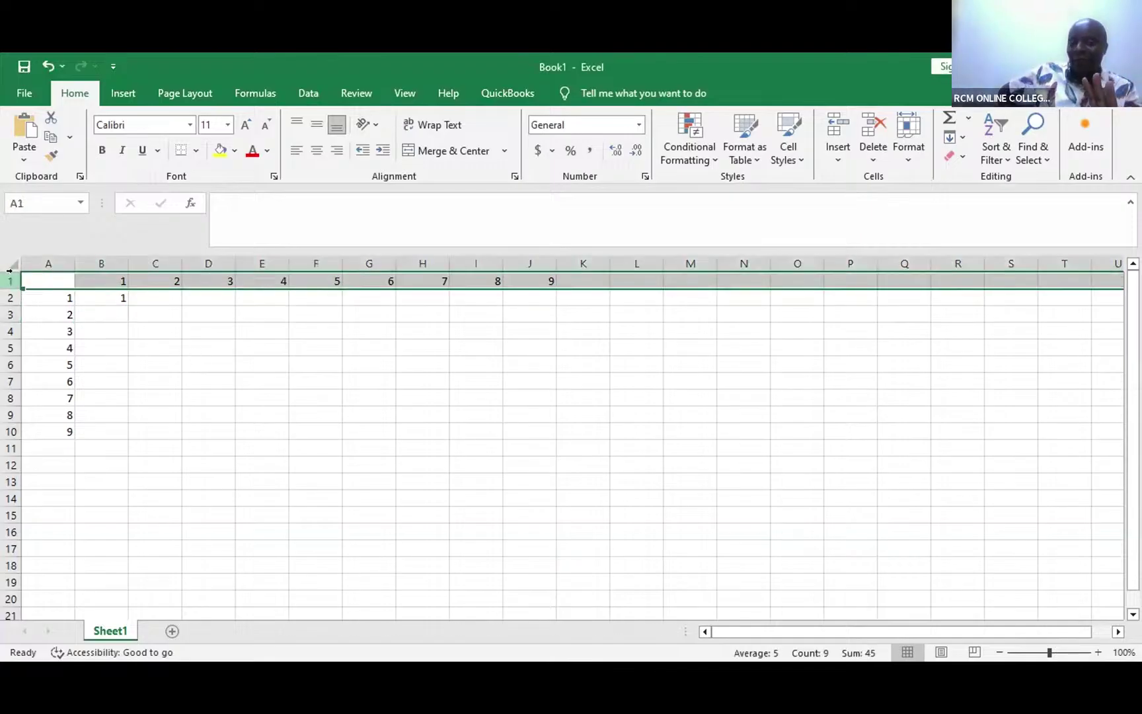
click(167, 319)
click(172, 329)
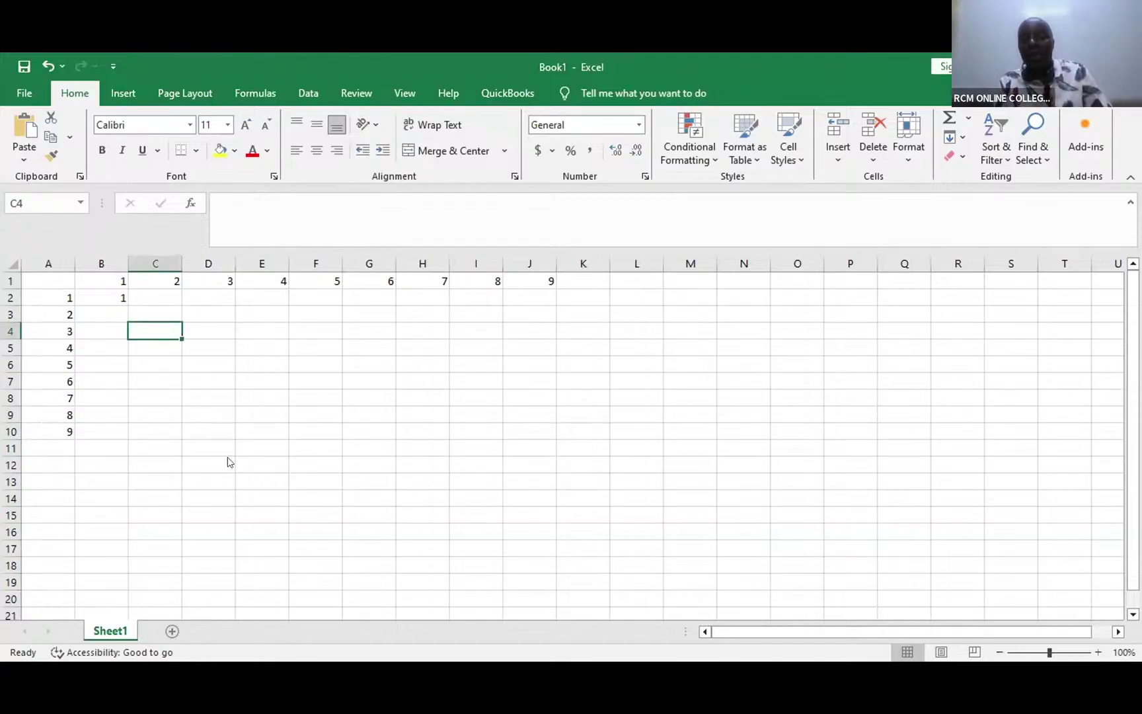
Step: Enter the note "Row1 is benchmark" in cell D12
click(209, 463)
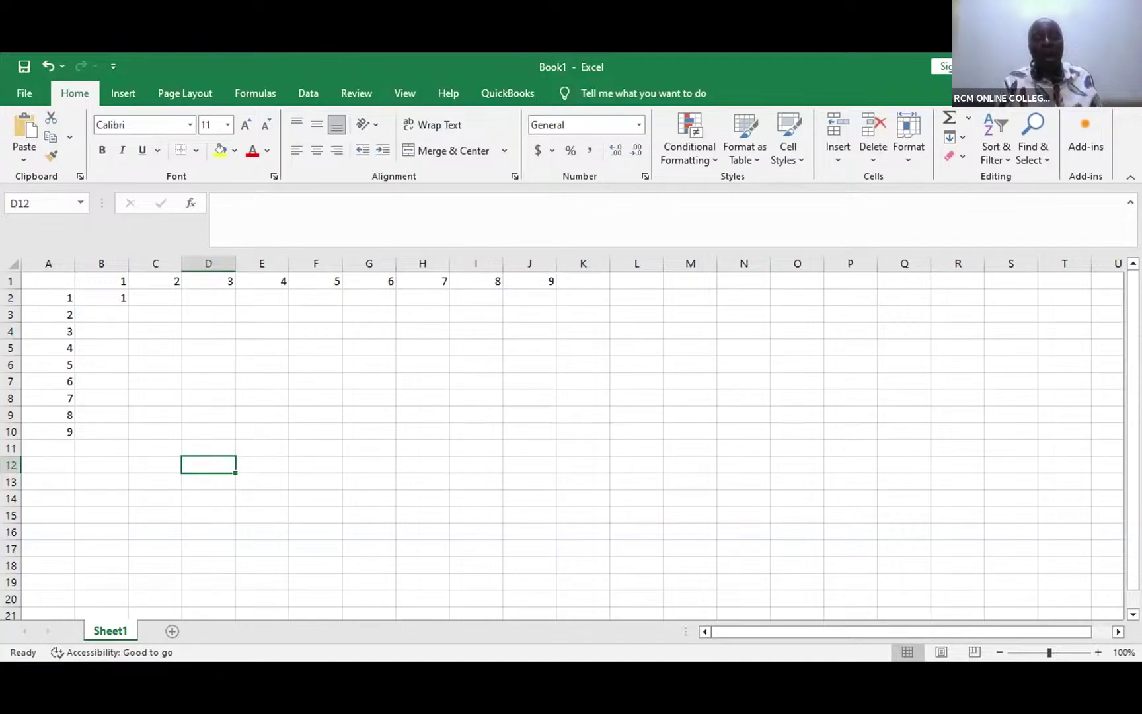
text(Row1)
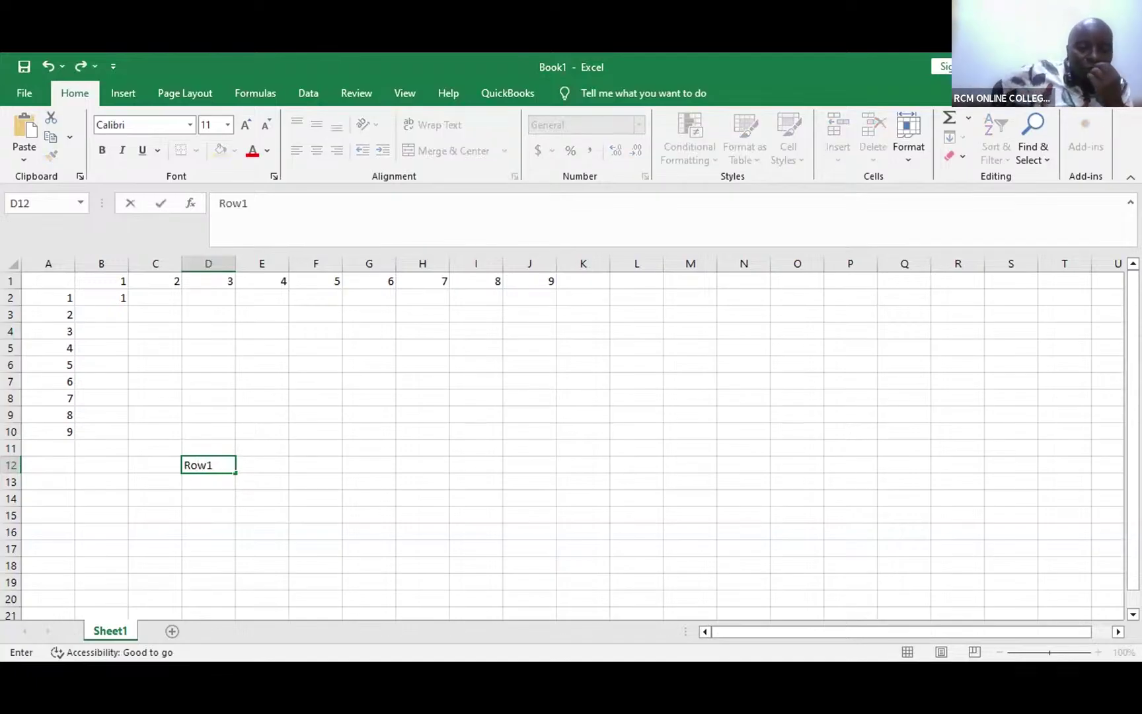
text( is ben)
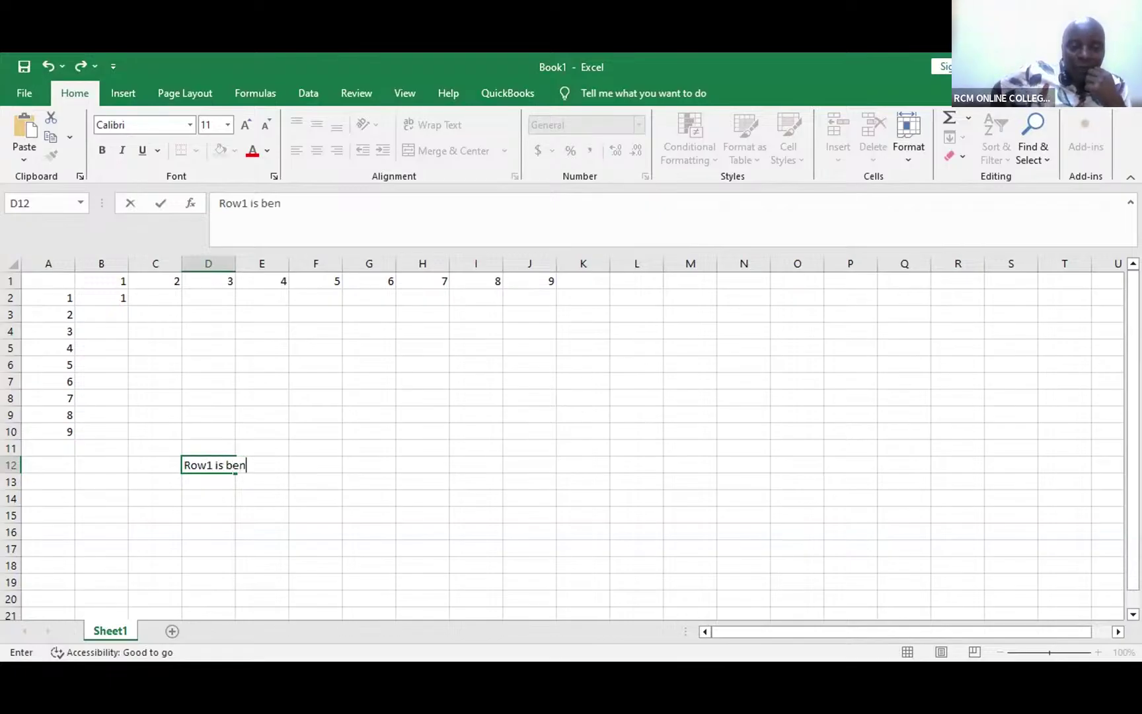
text(chma)
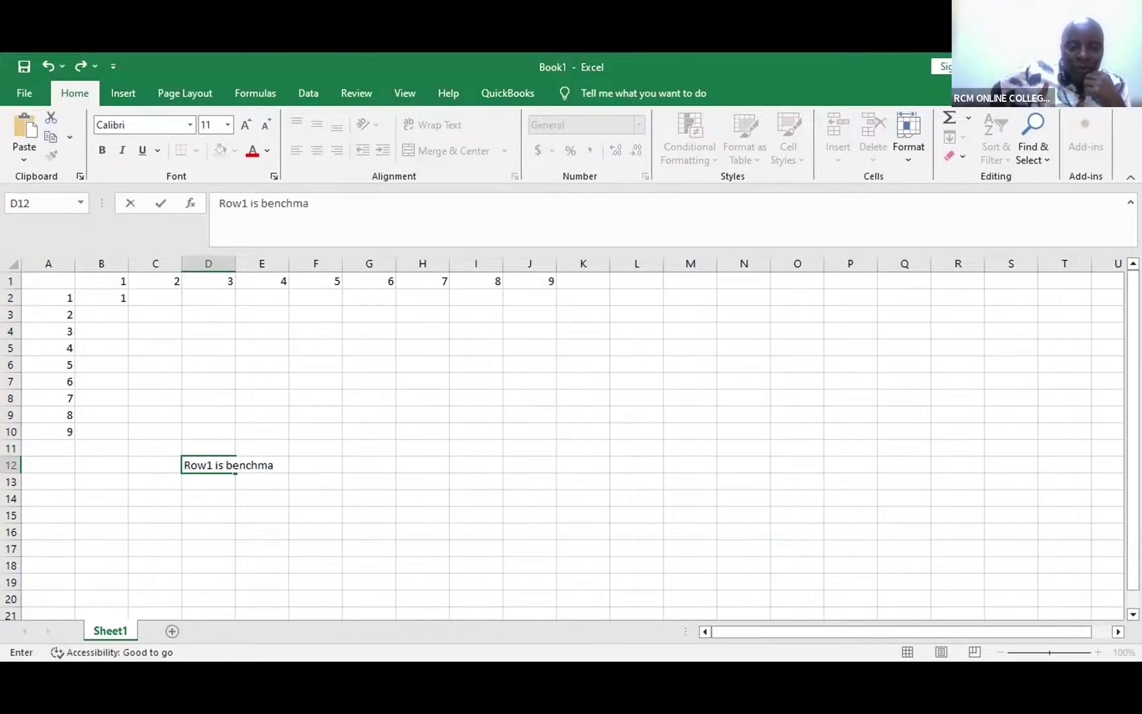
text(r)
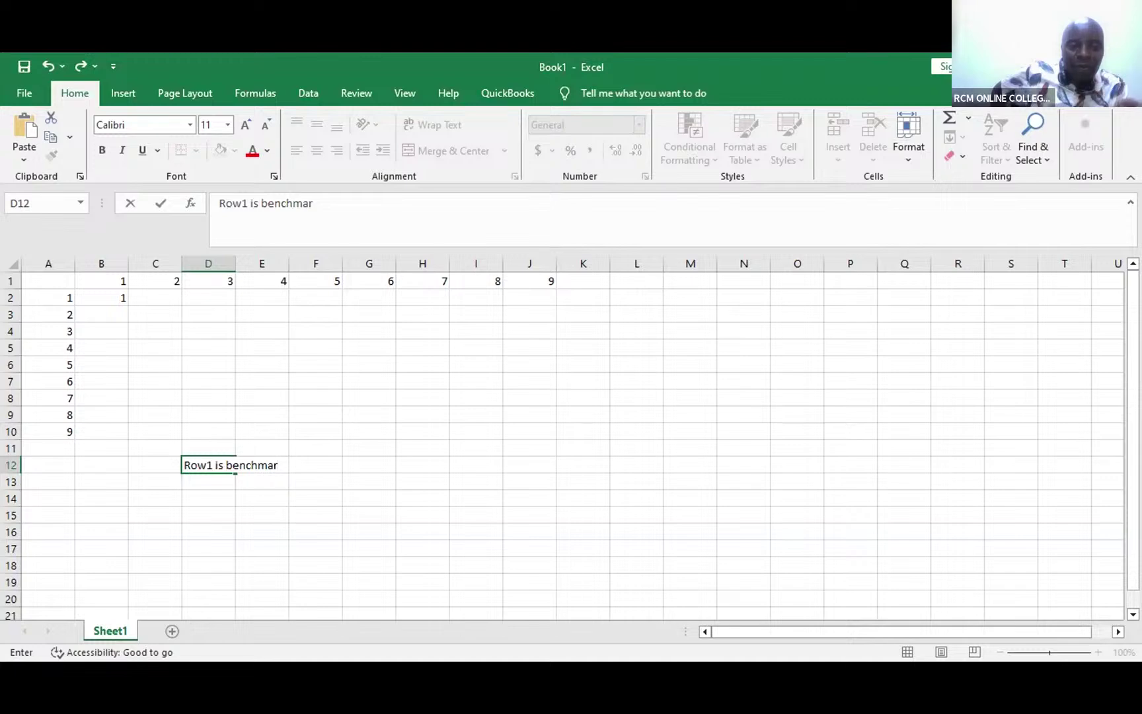
text(k)
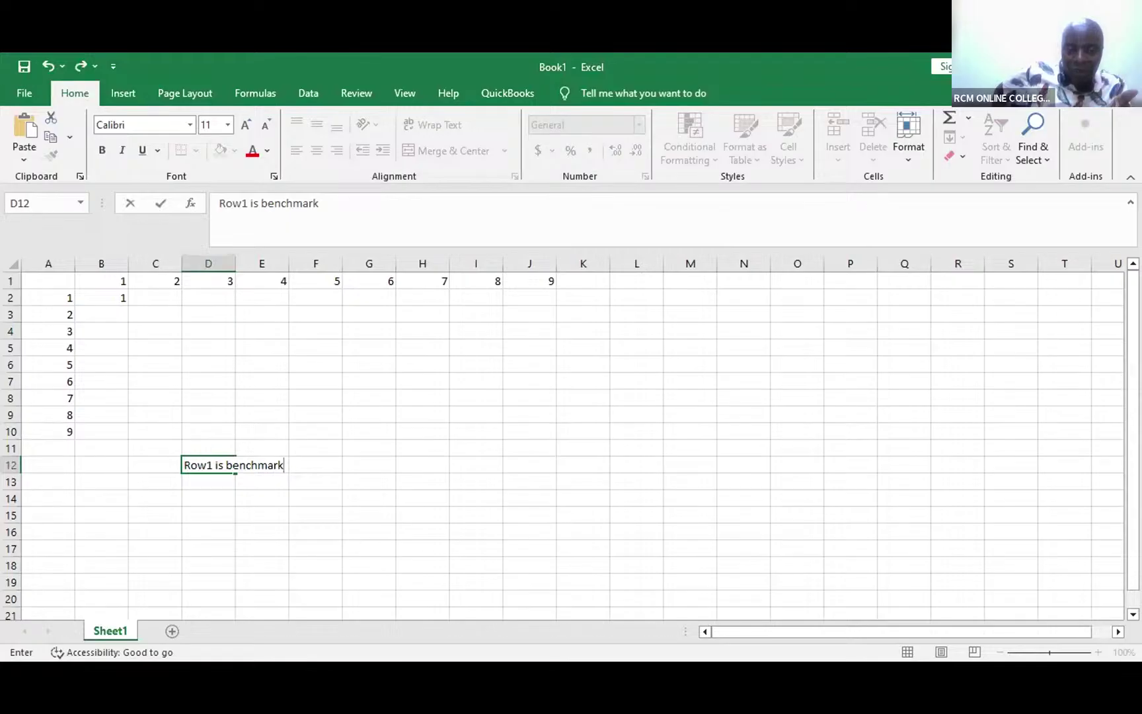
key(Return)
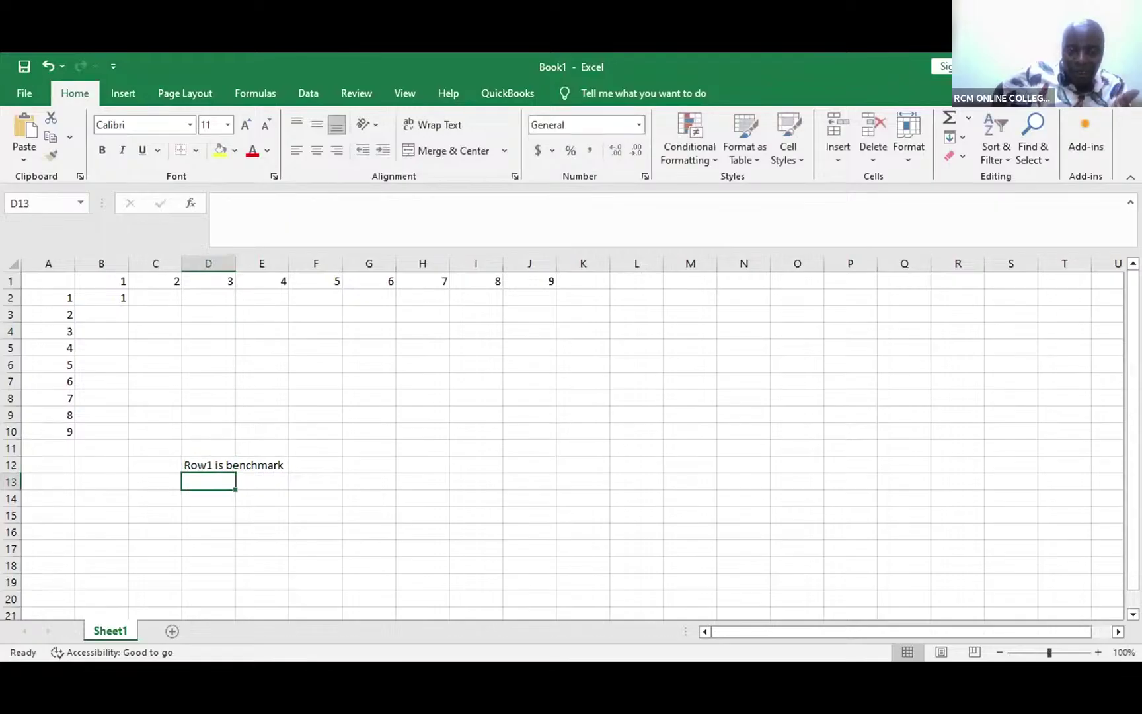
Step: Enter the note "ColumnA IS BENCHMARK" in cell D13
text(Col)
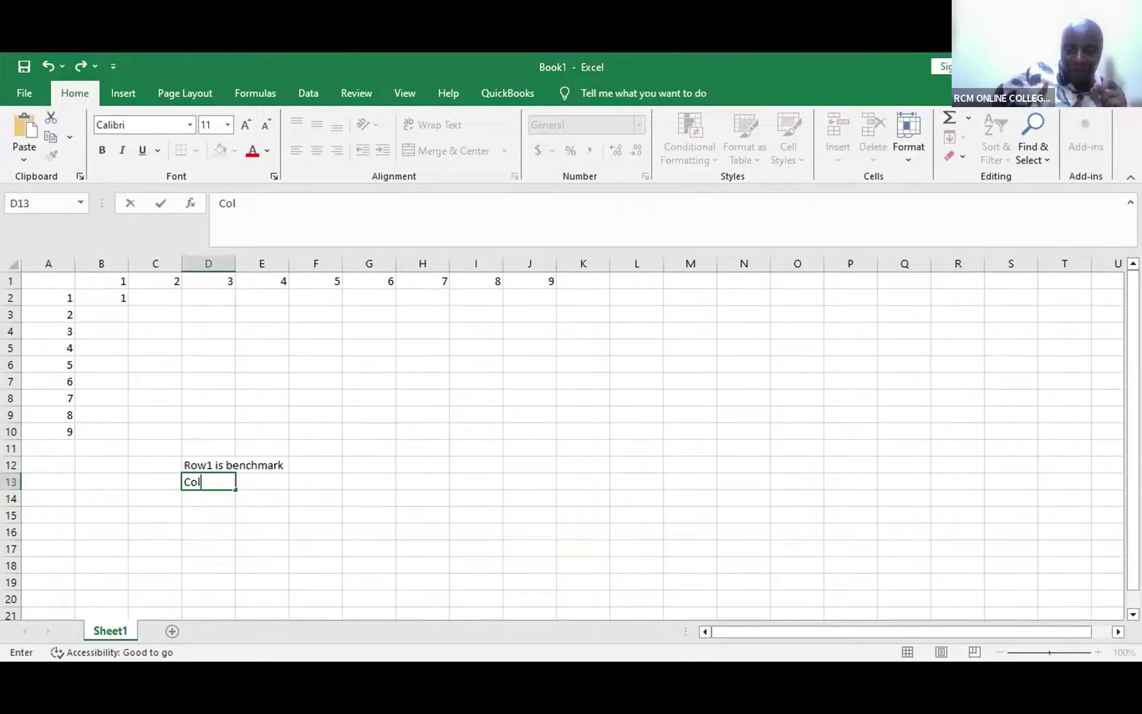
text(umn)
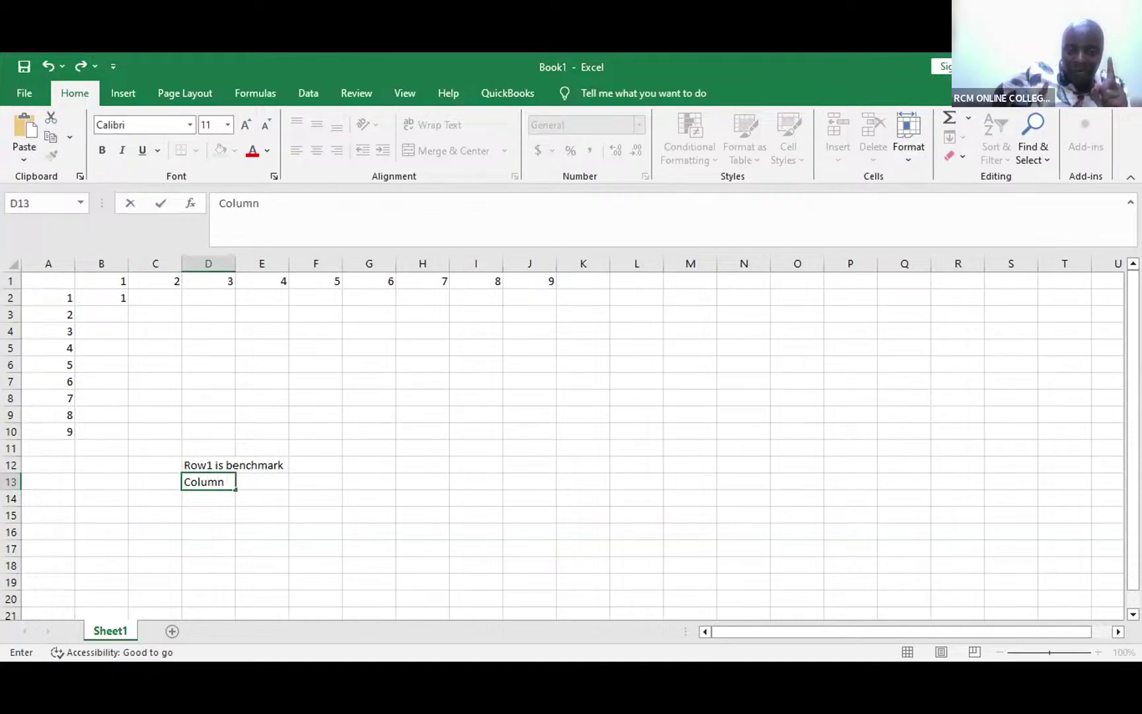
key(BackSpace)
key(BackSpace)
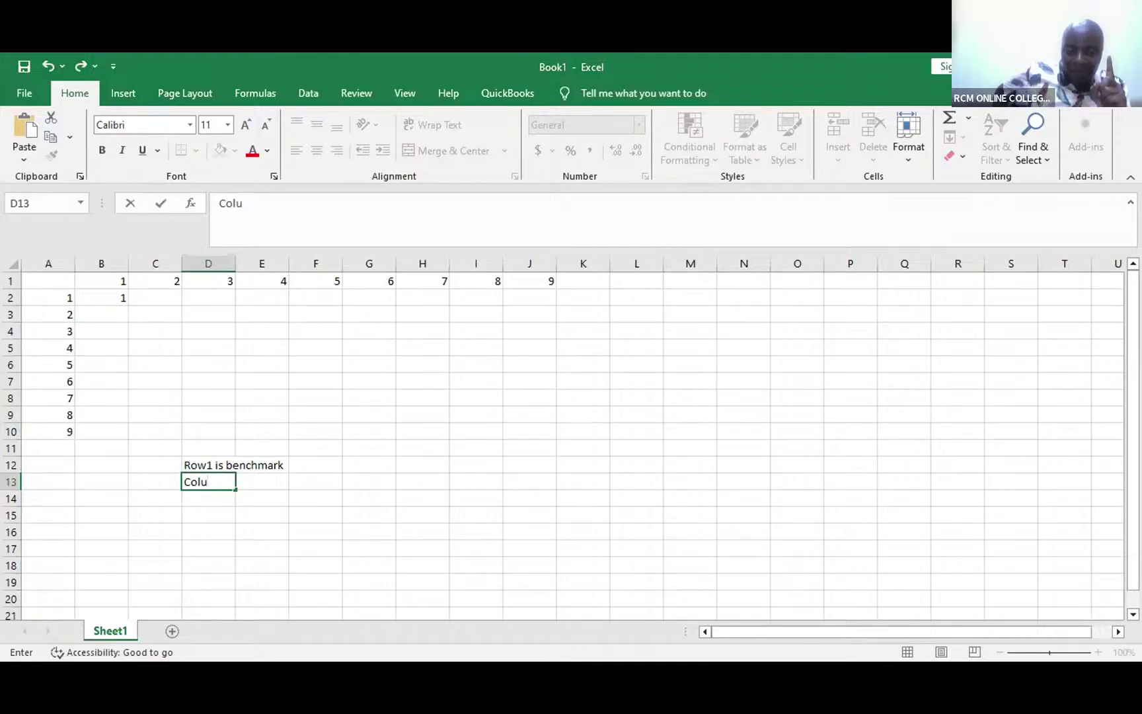
text(mna)
key(BackSpace)
text(A)
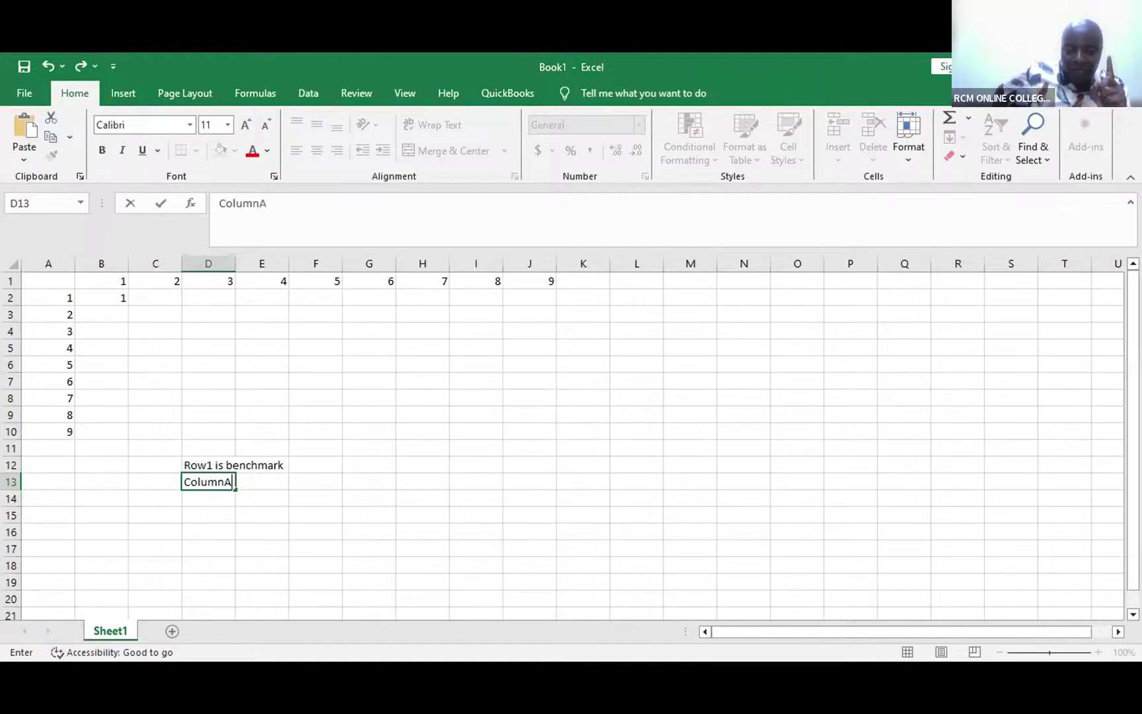
text( IS B)
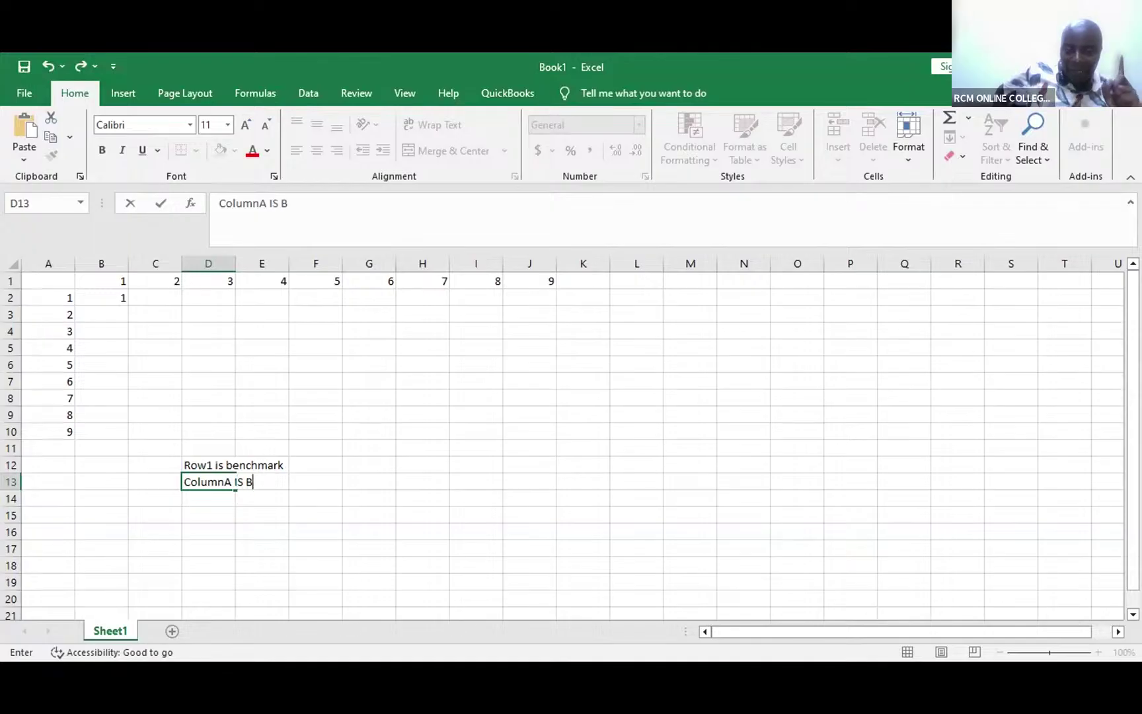
text(ENCHMA)
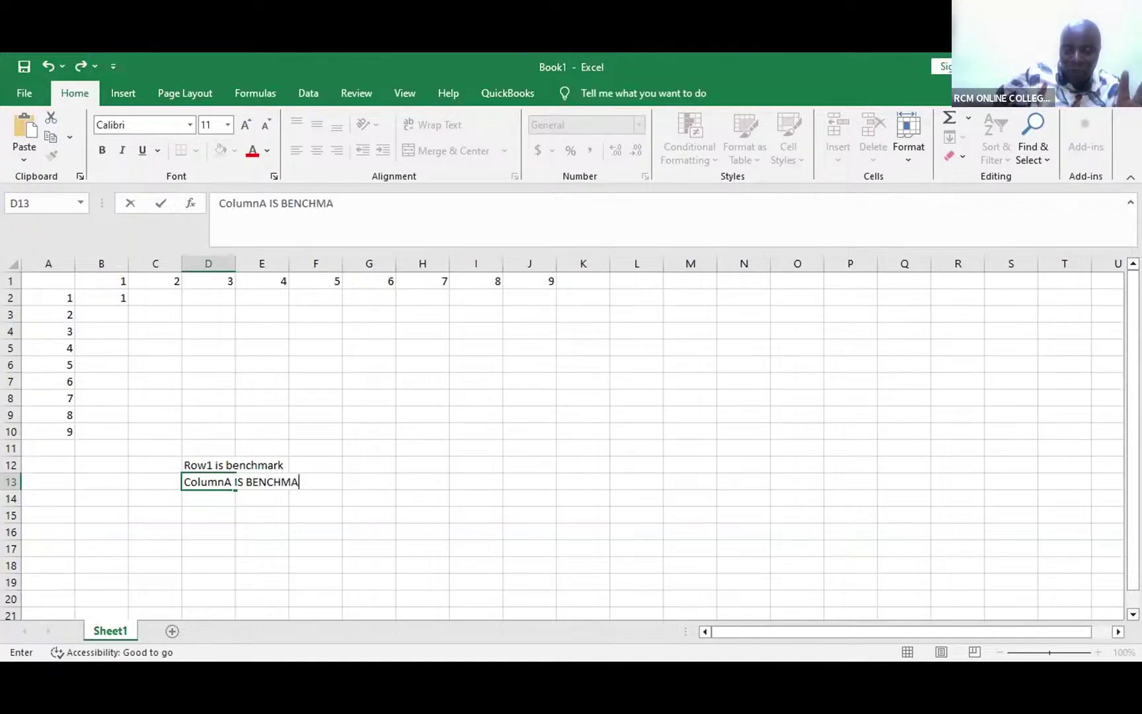
text(RK)
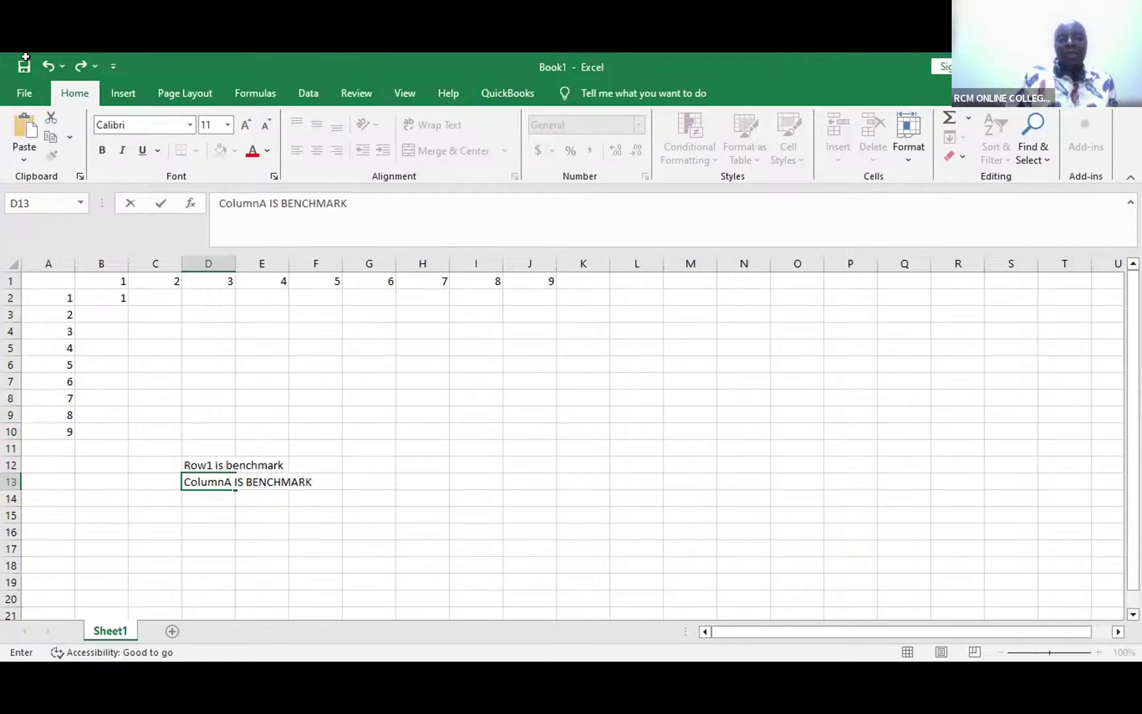
click(93, 297)
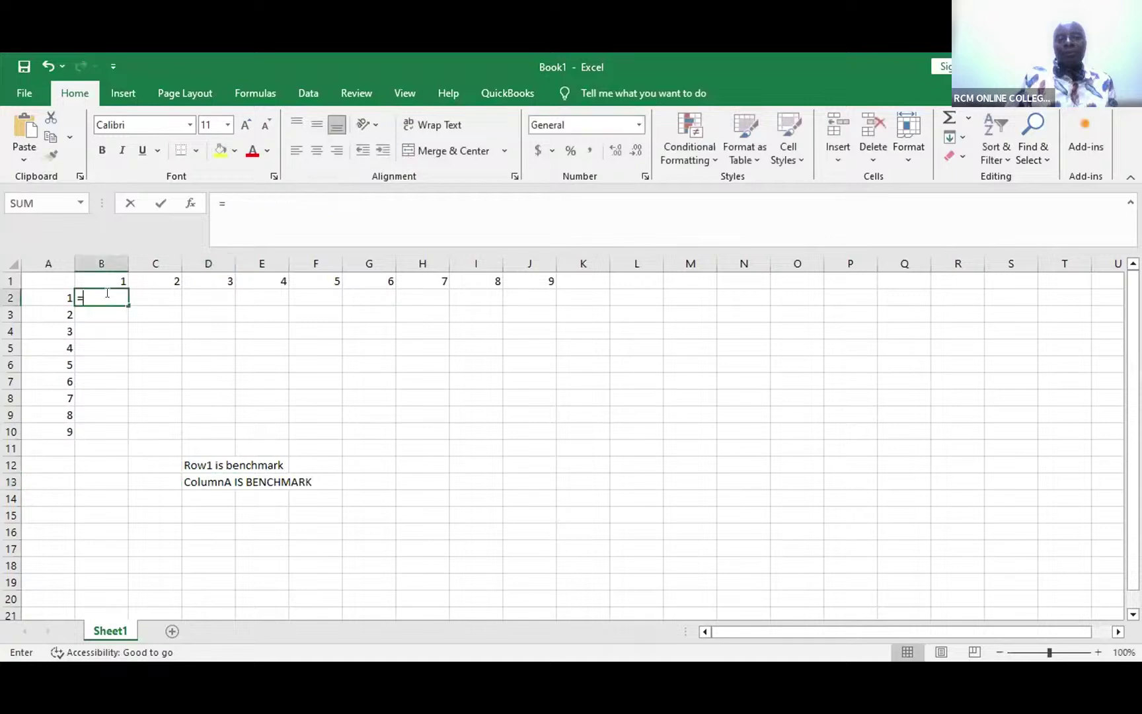
text(=)
click(115, 287)
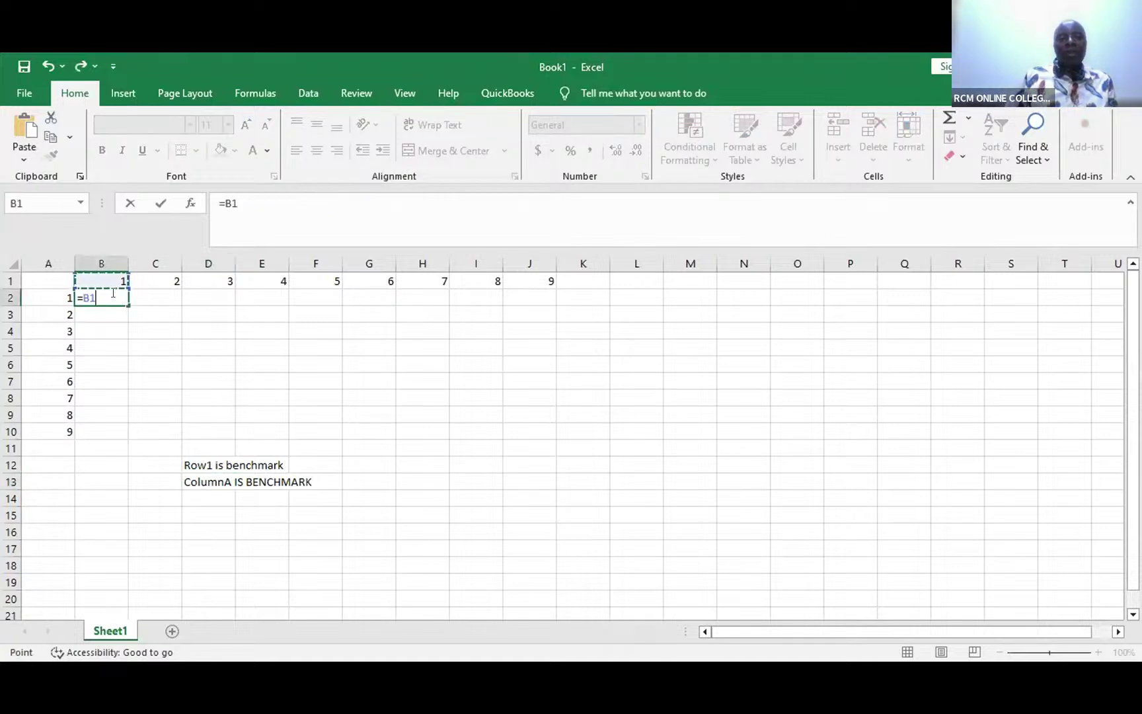
text(*)
click(45, 297)
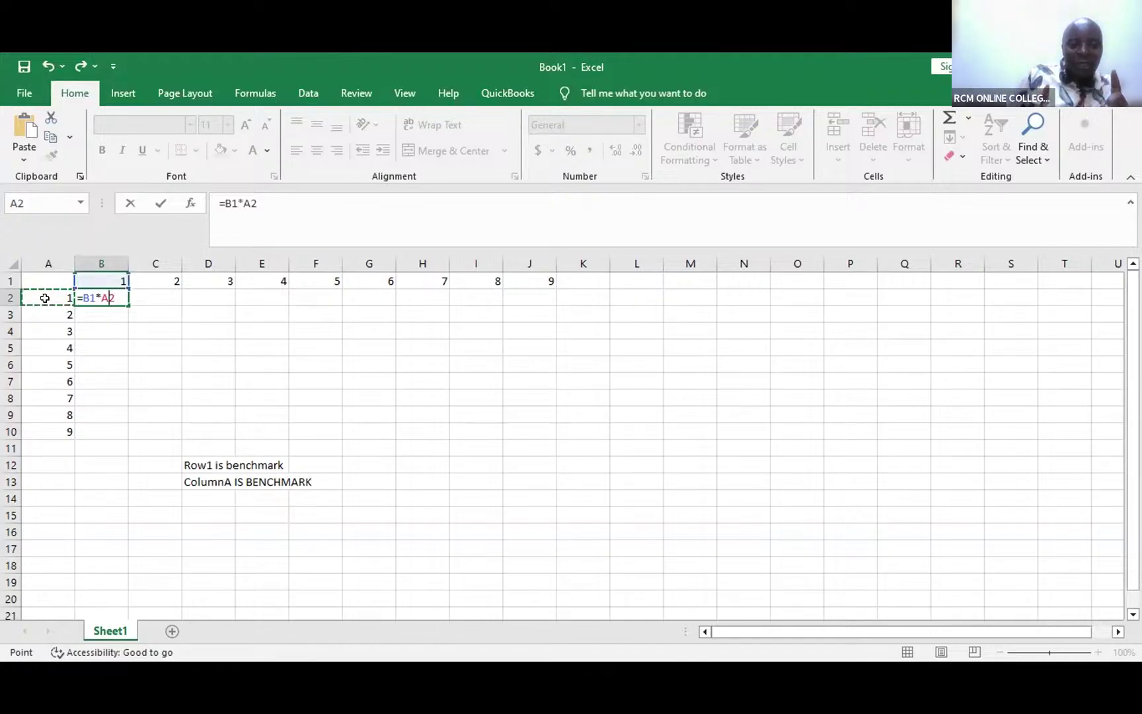
key(BackSpace)
key(Escape)
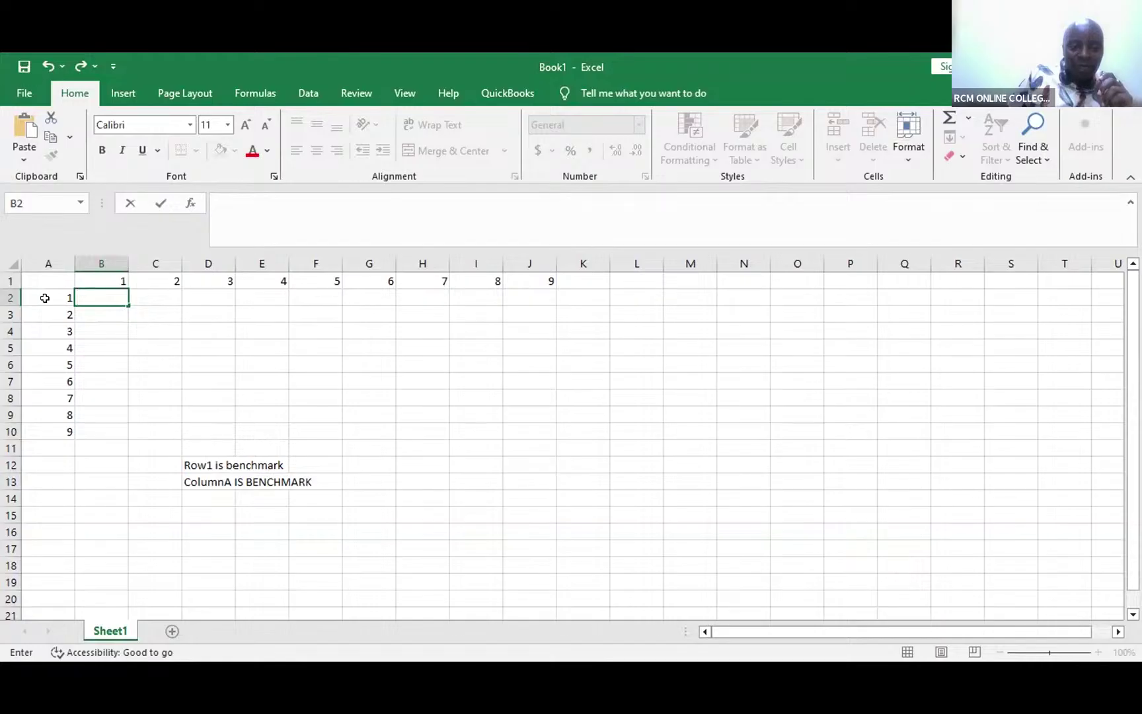
Step: Enter the mixed-reference formula =B$1*$A2 in cell B2, locking row 1 and column A
text(=)
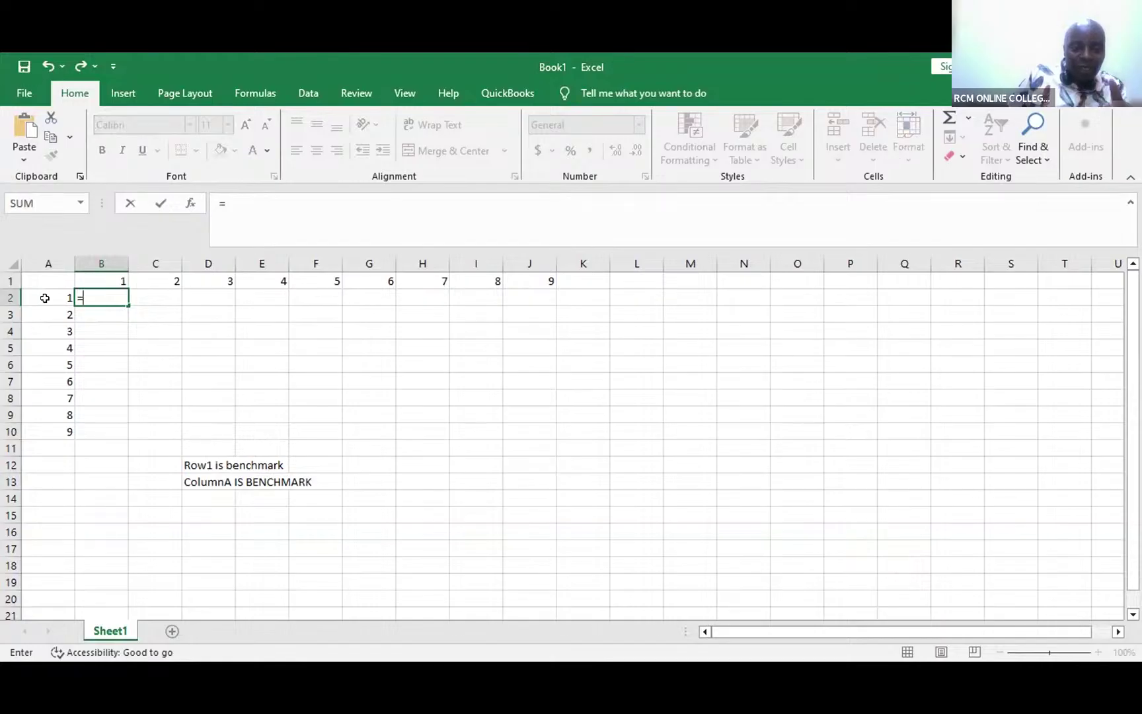
click(98, 275)
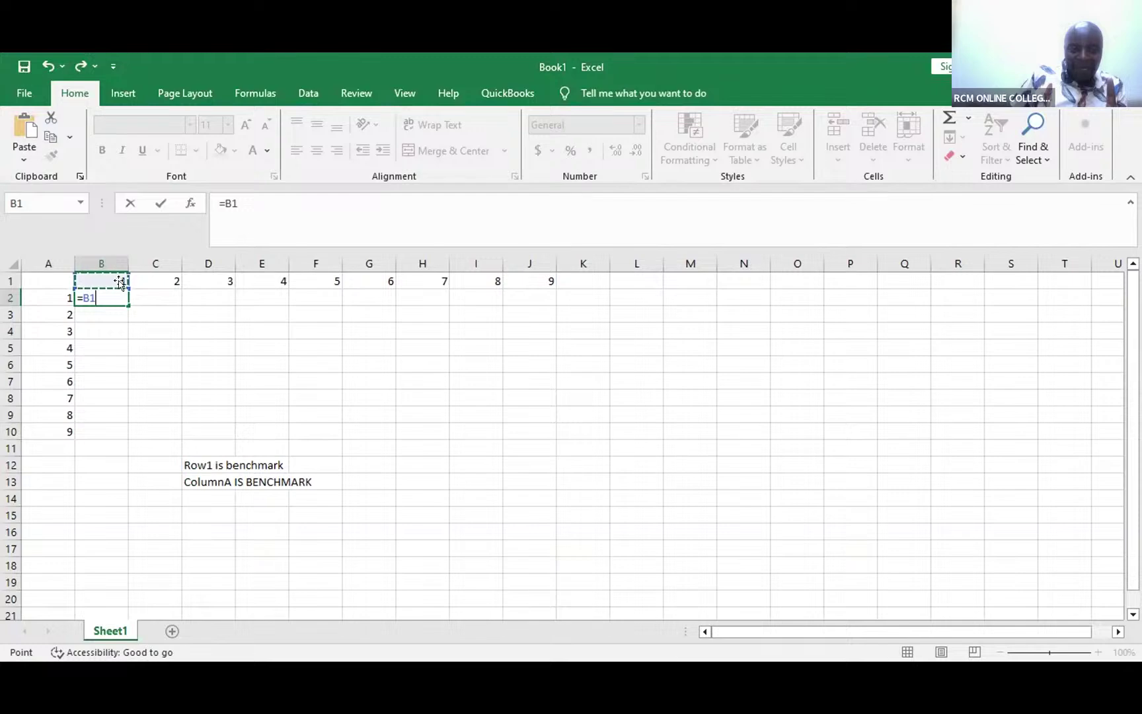
click(230, 203)
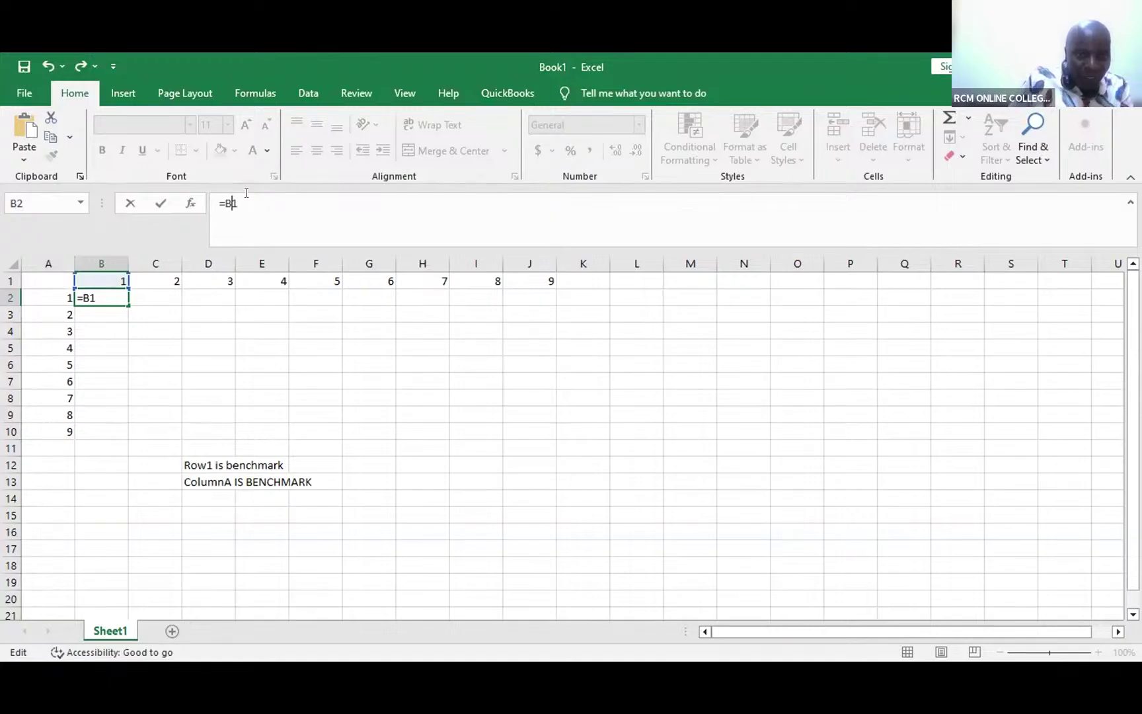
text($)
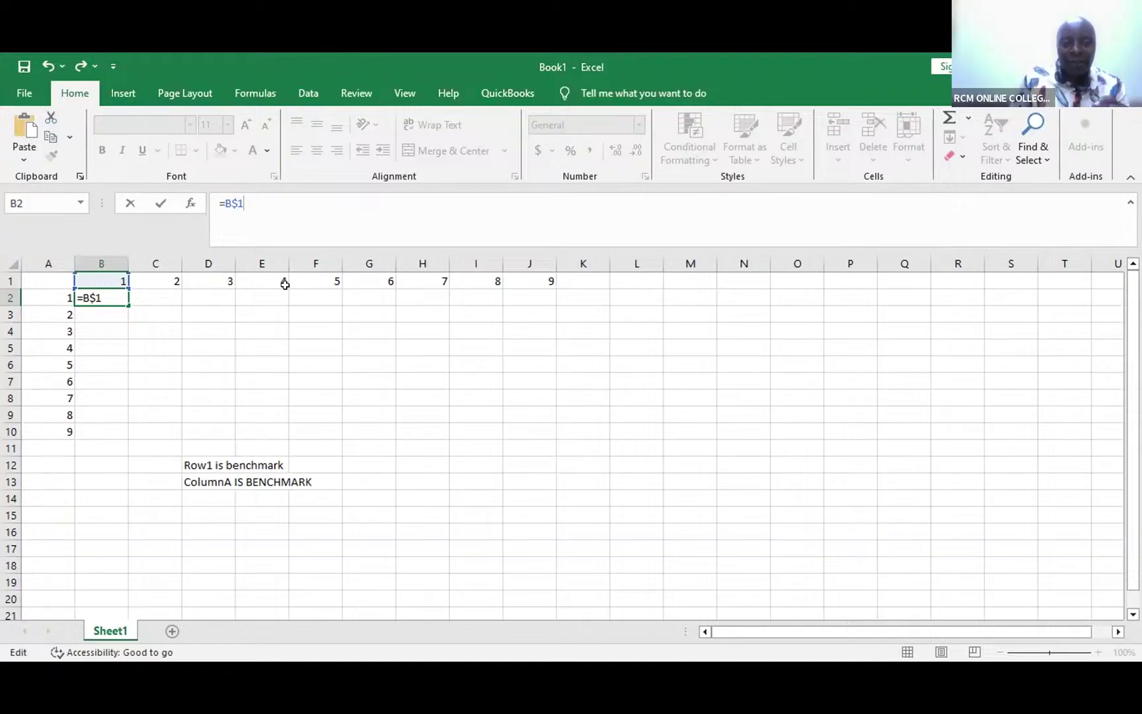
text(*)
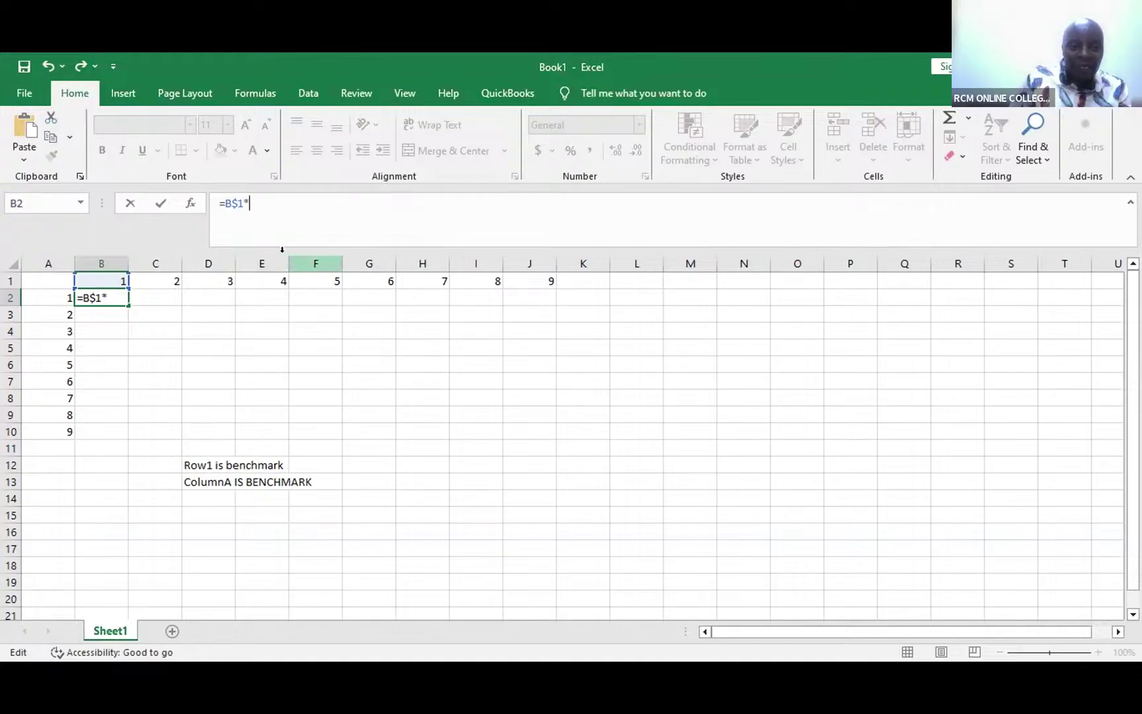
click(51, 289)
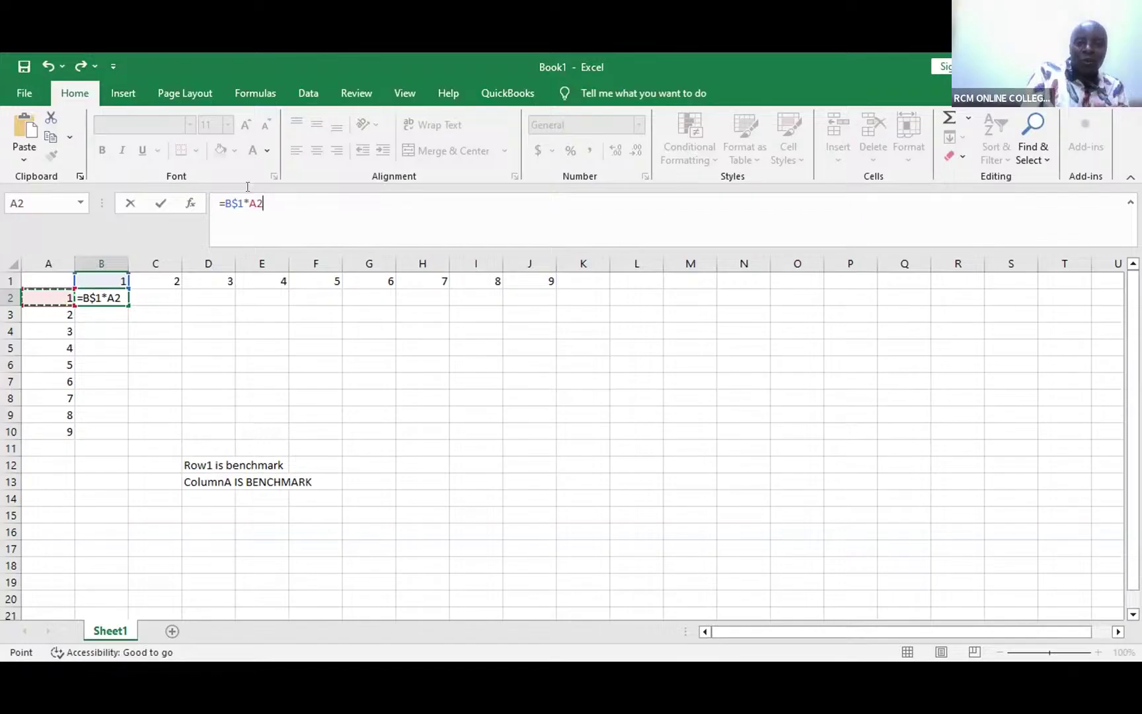
key(F2)
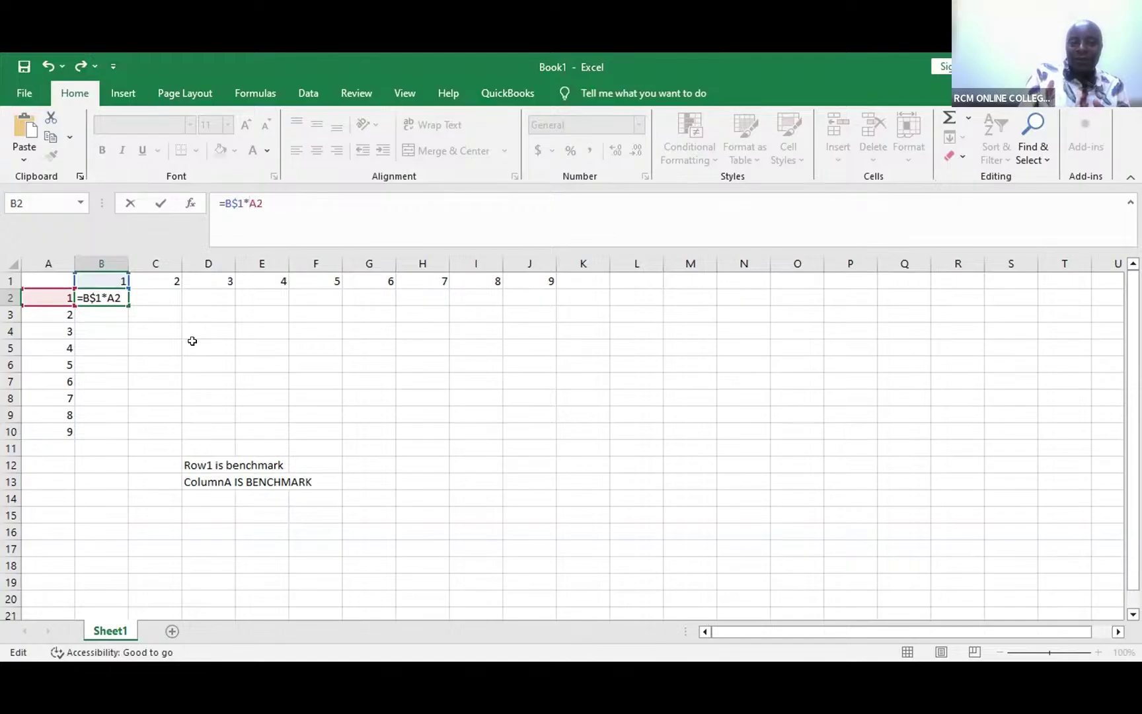
text(f)
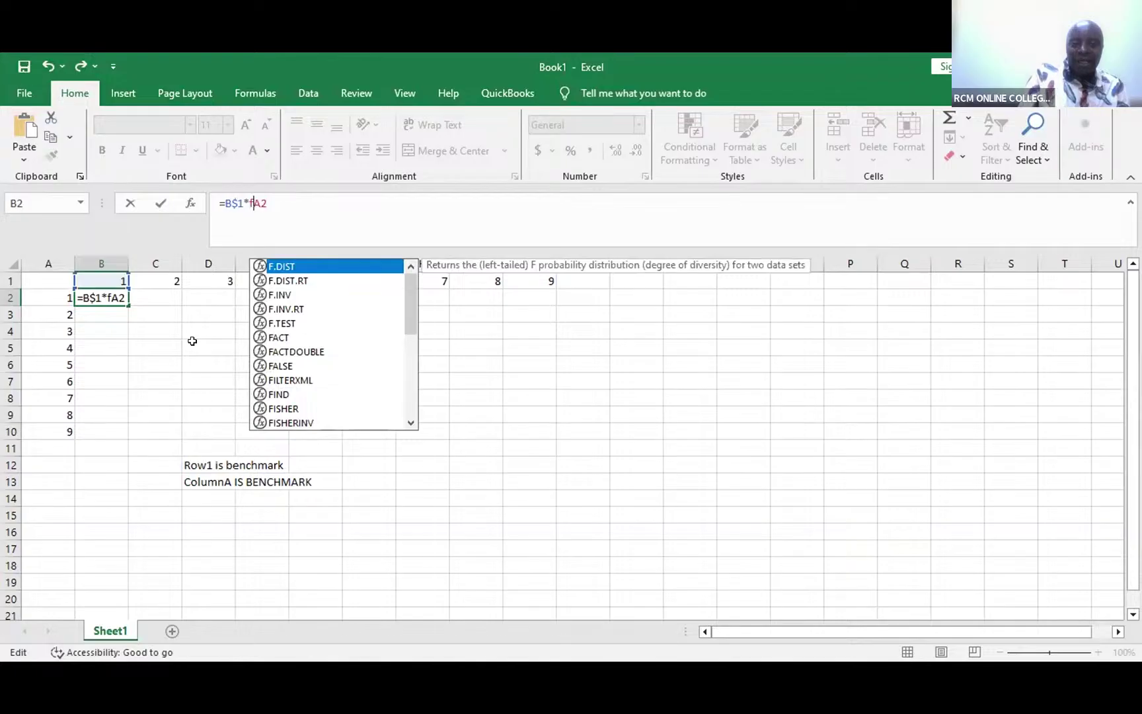
key(BackSpace)
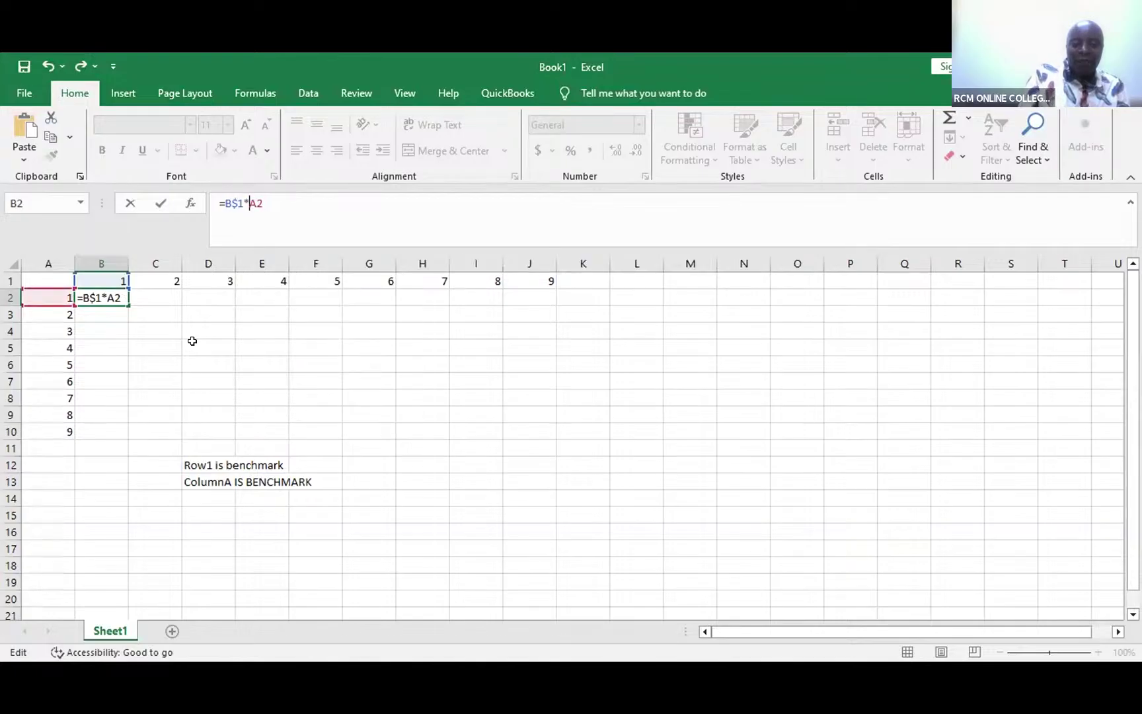
text($)
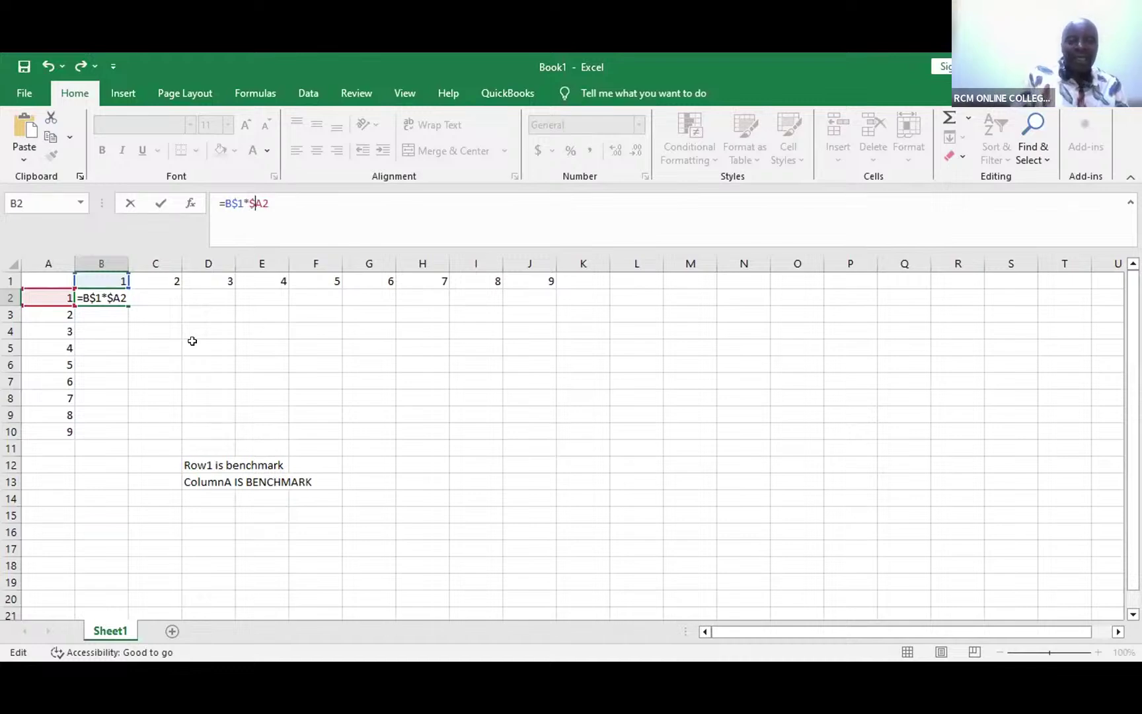
key(Return)
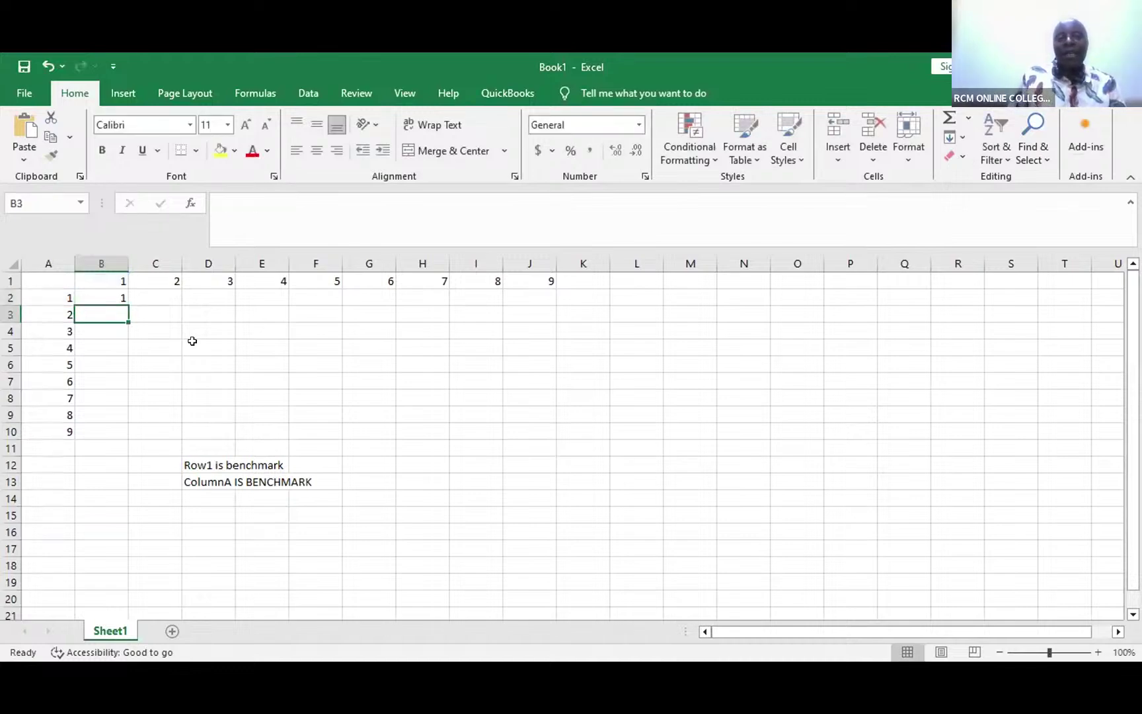
Step: Fill the formula from B2 down to row 10 and across to column J to complete the multiplication table
click(103, 291)
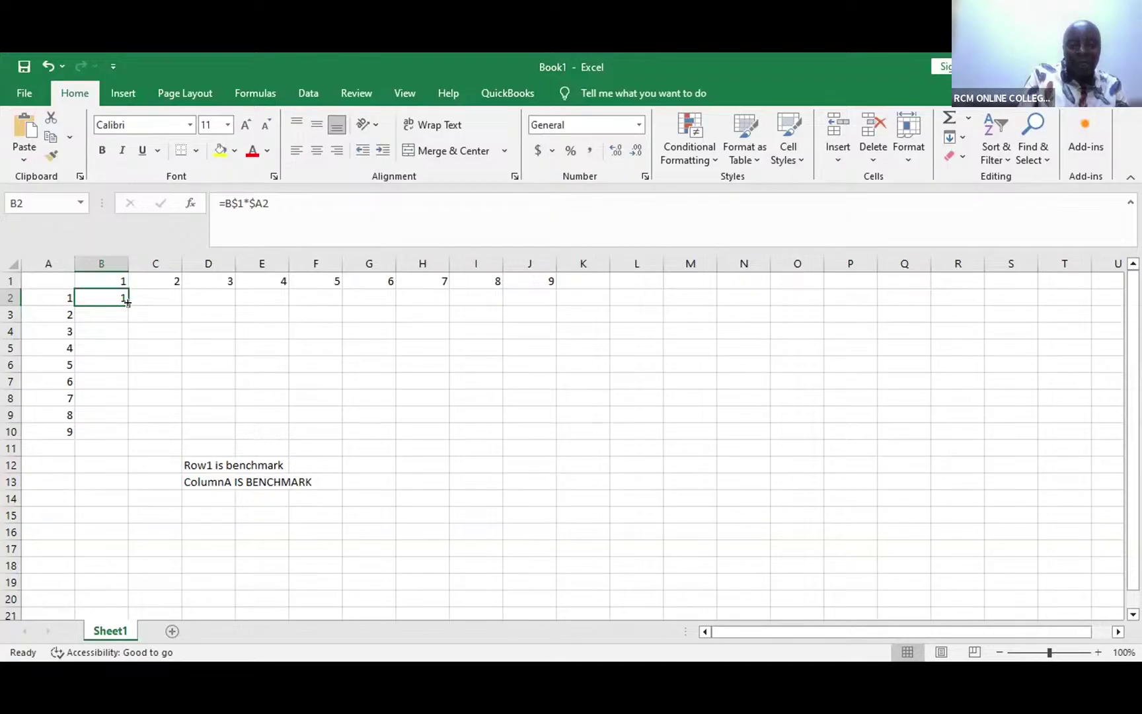
drag(126, 302, 110, 437)
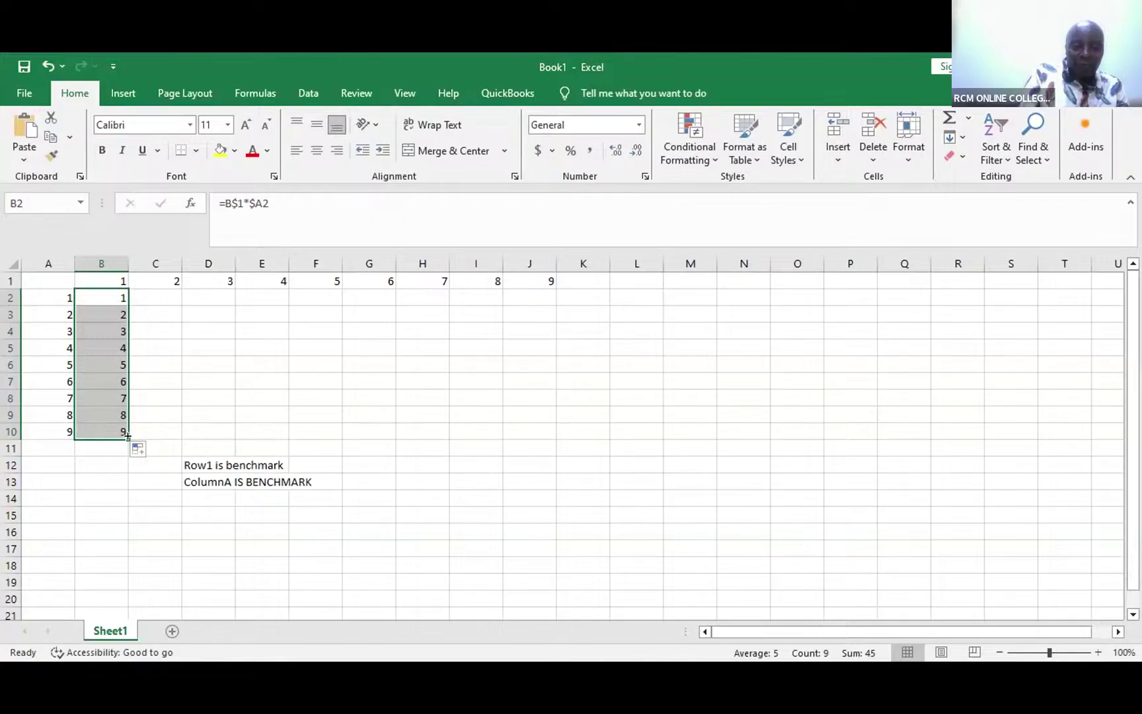
drag(128, 437, 556, 452)
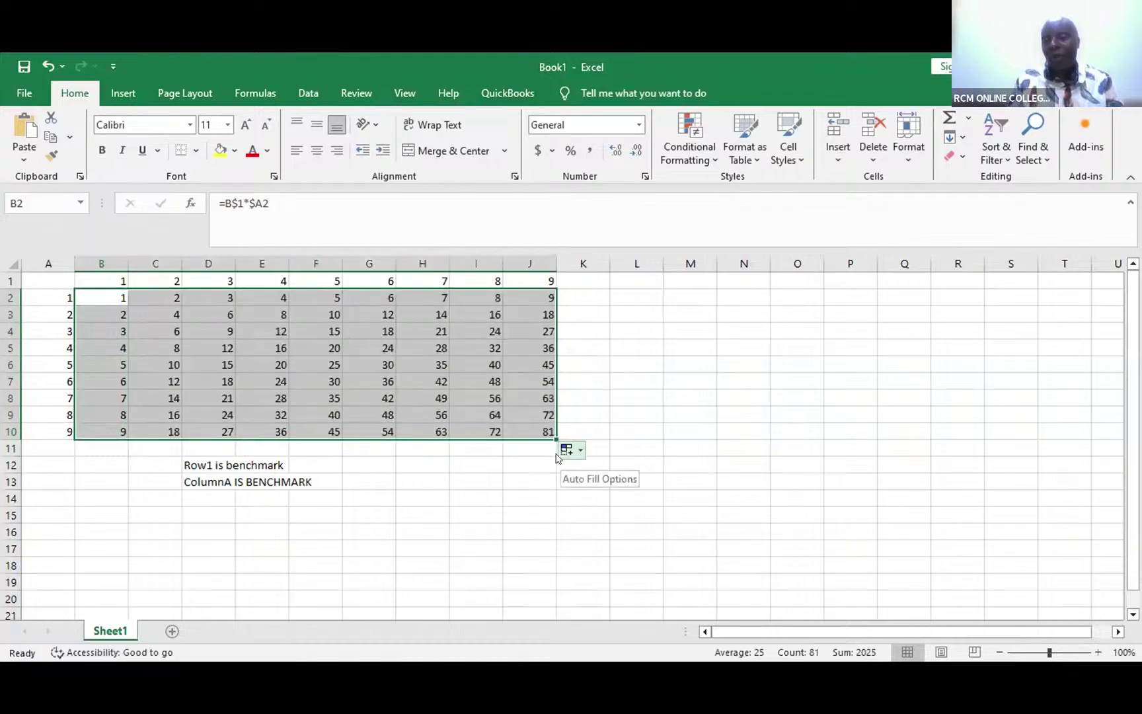
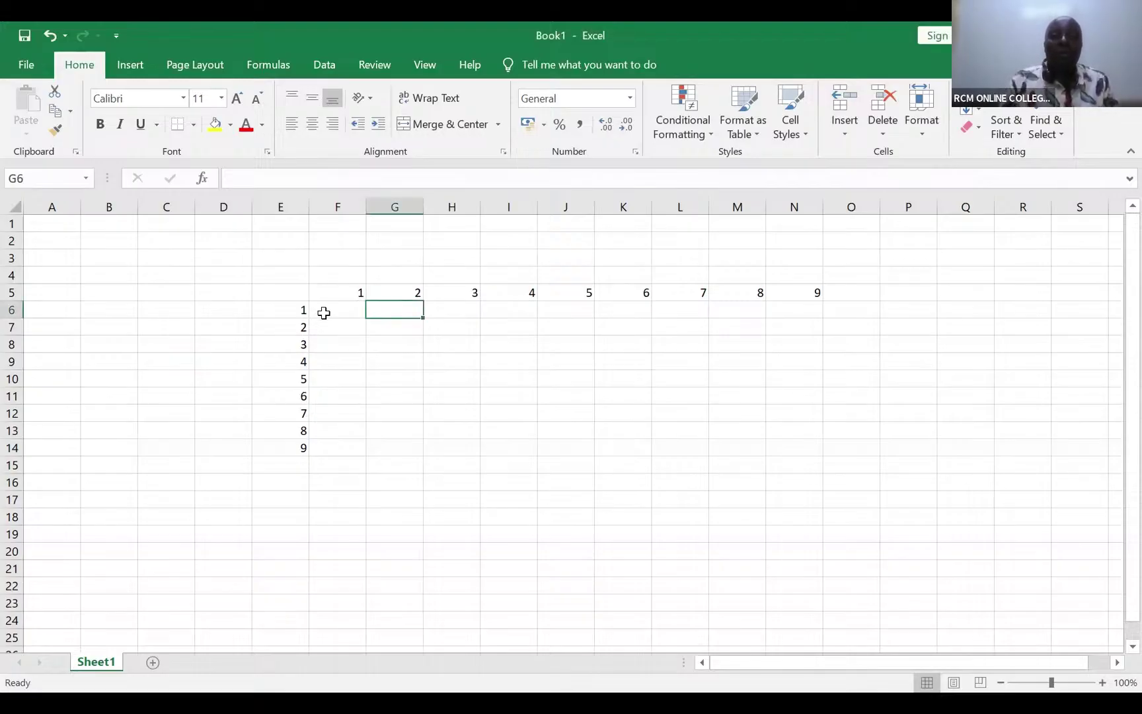
Step: Enter the mixed-reference formula =$E6*F$5 in cell F6, locking column E and row 5
click(324, 314)
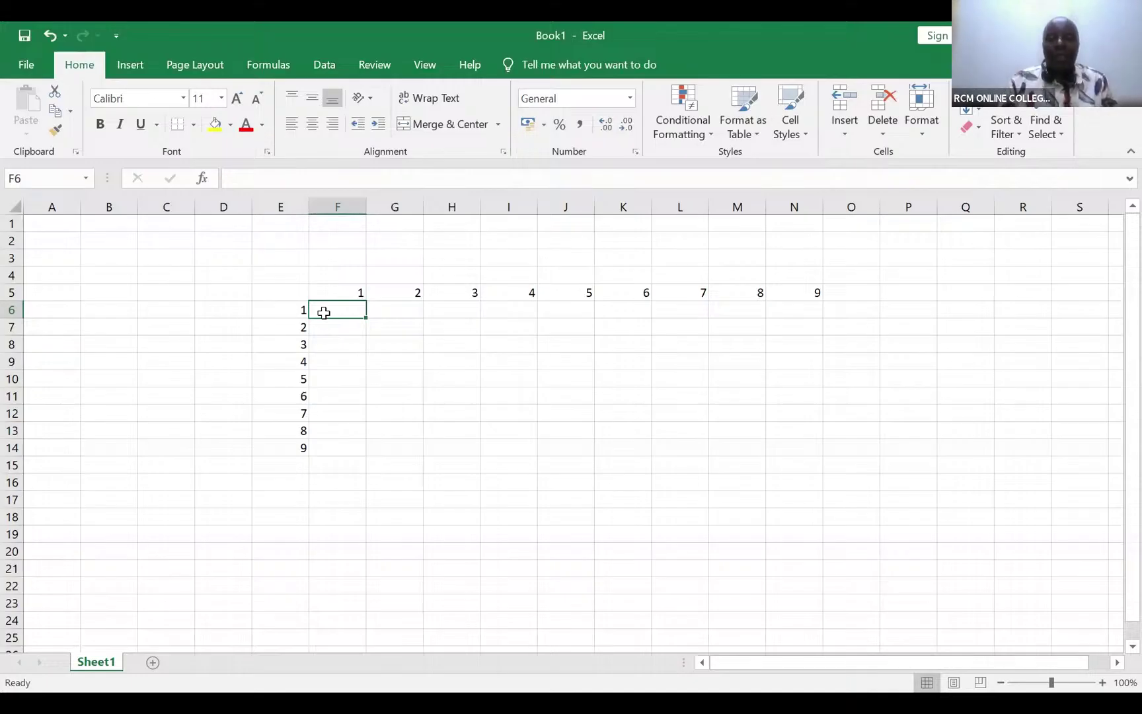
text(=)
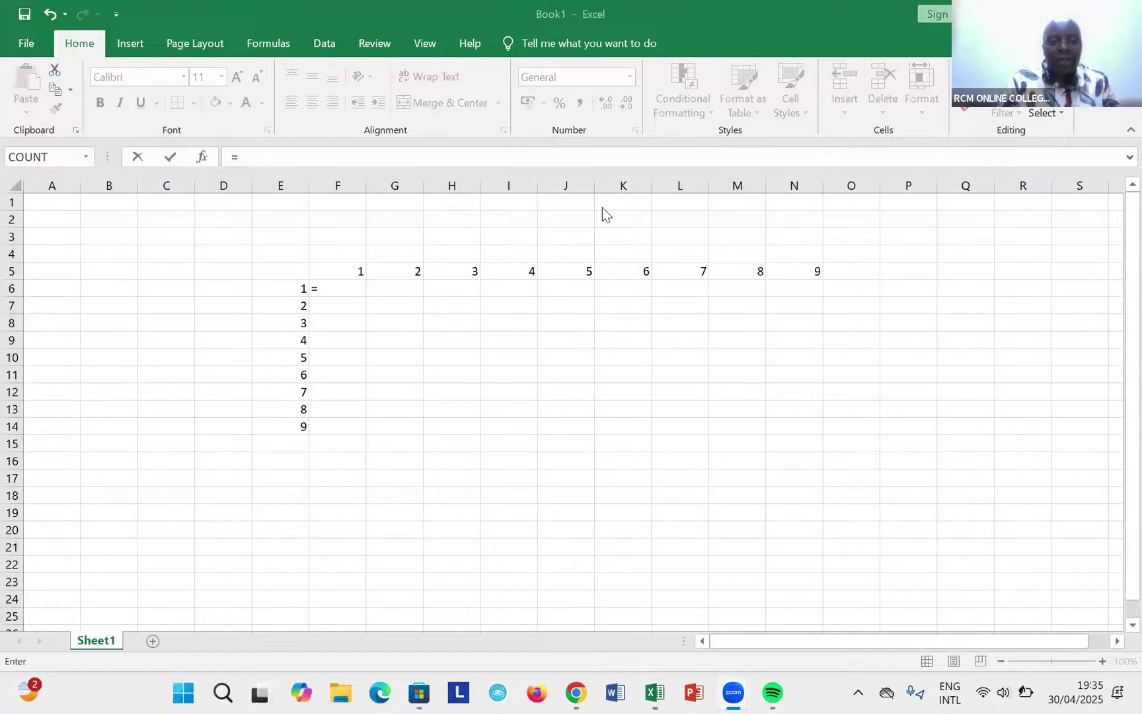
click(349, 285)
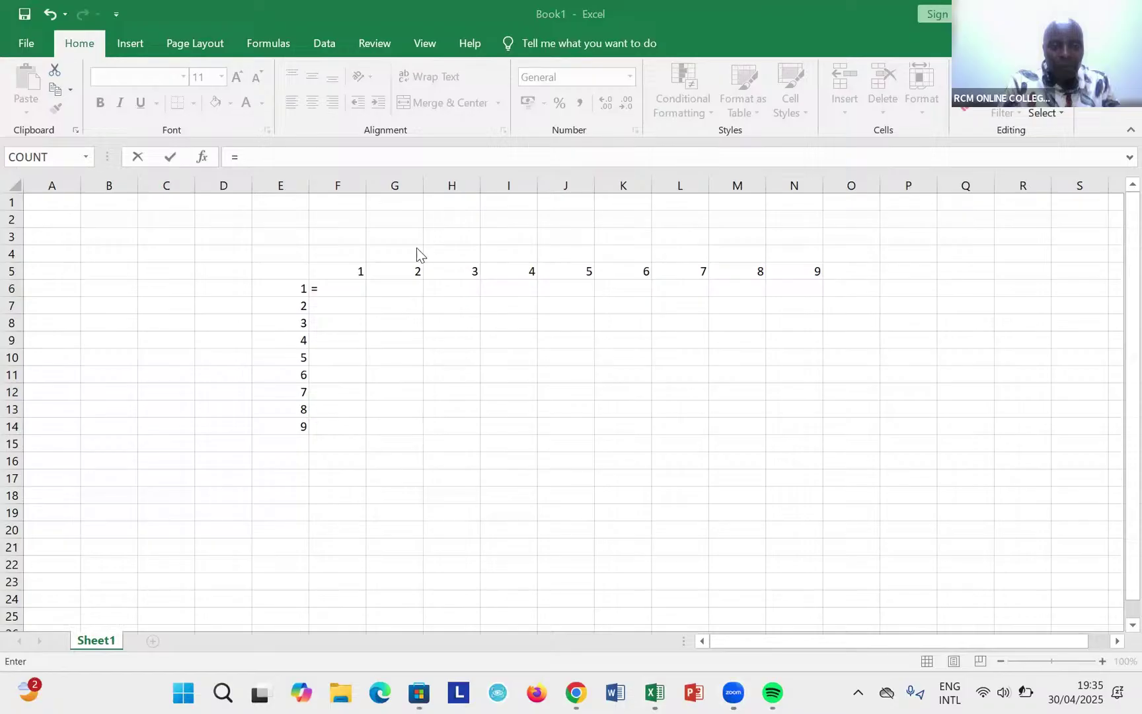
click(343, 290)
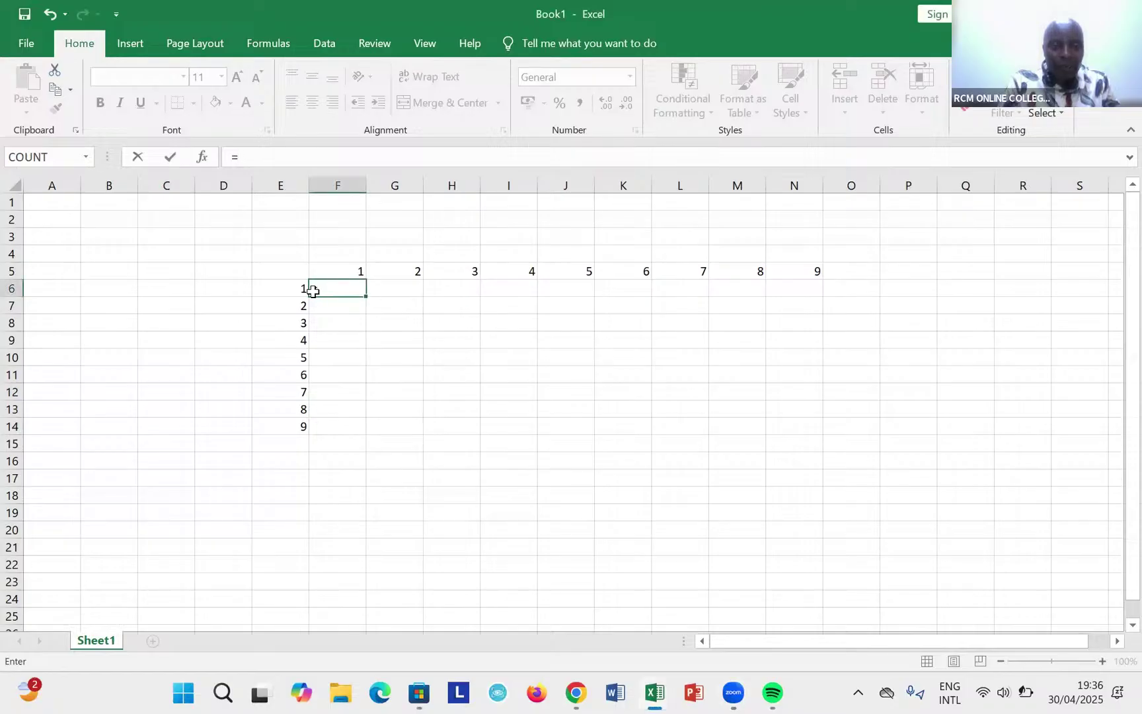
click(289, 289)
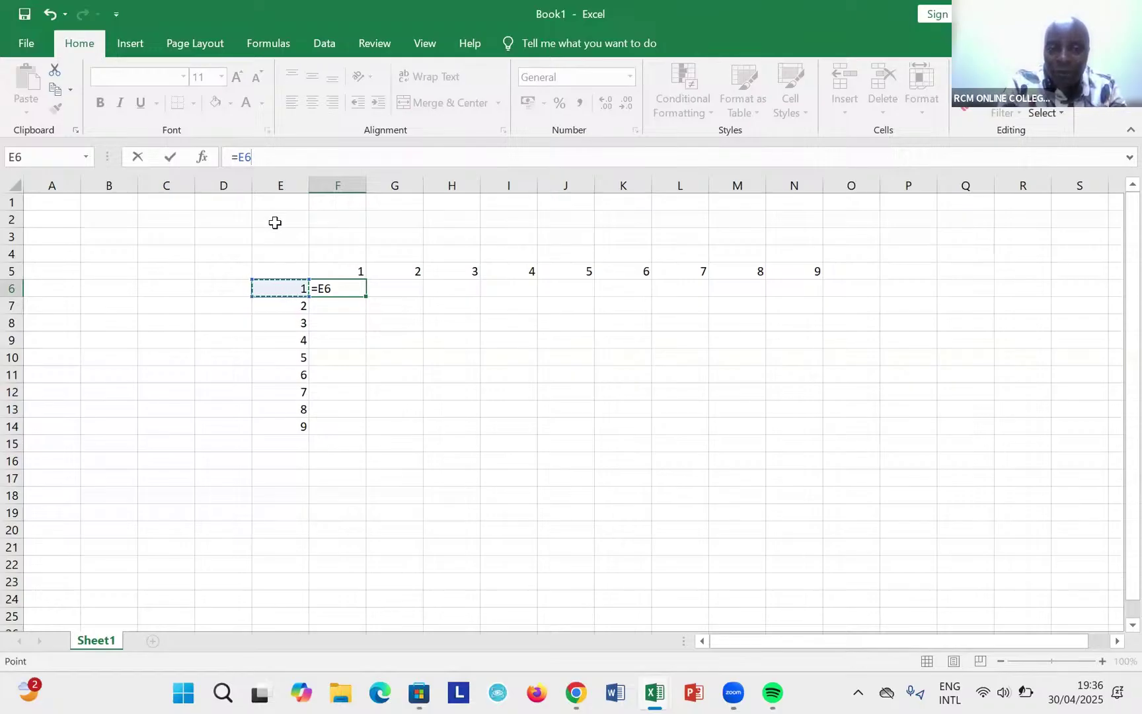
click(239, 156)
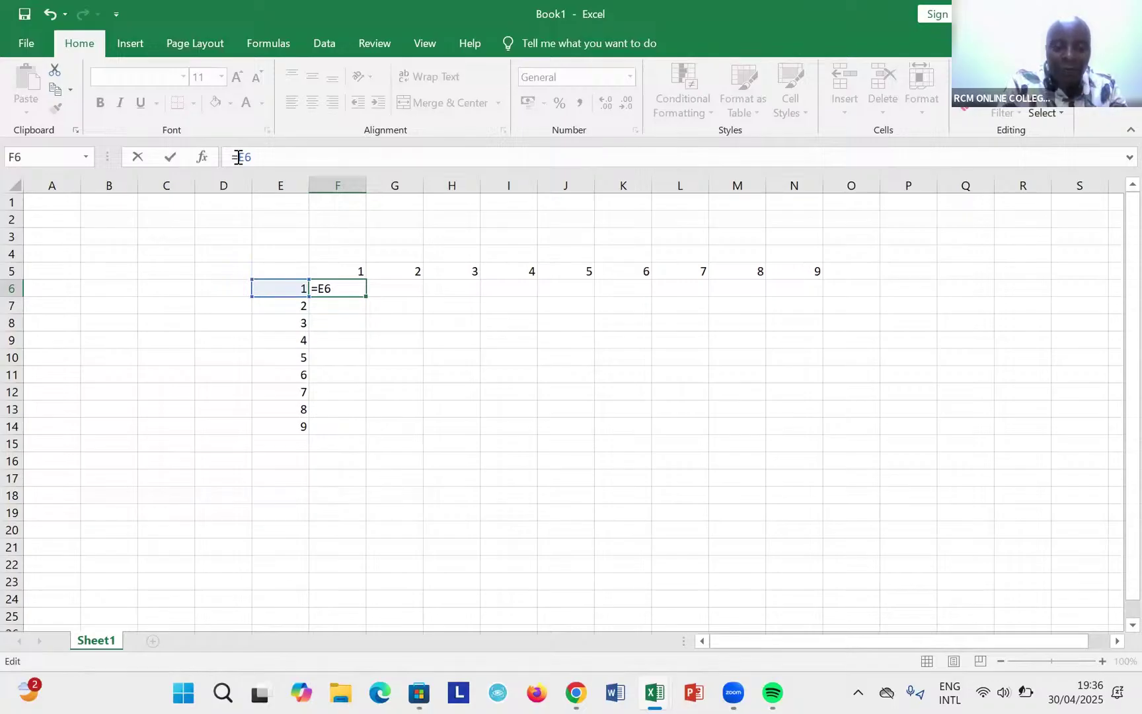
text($)
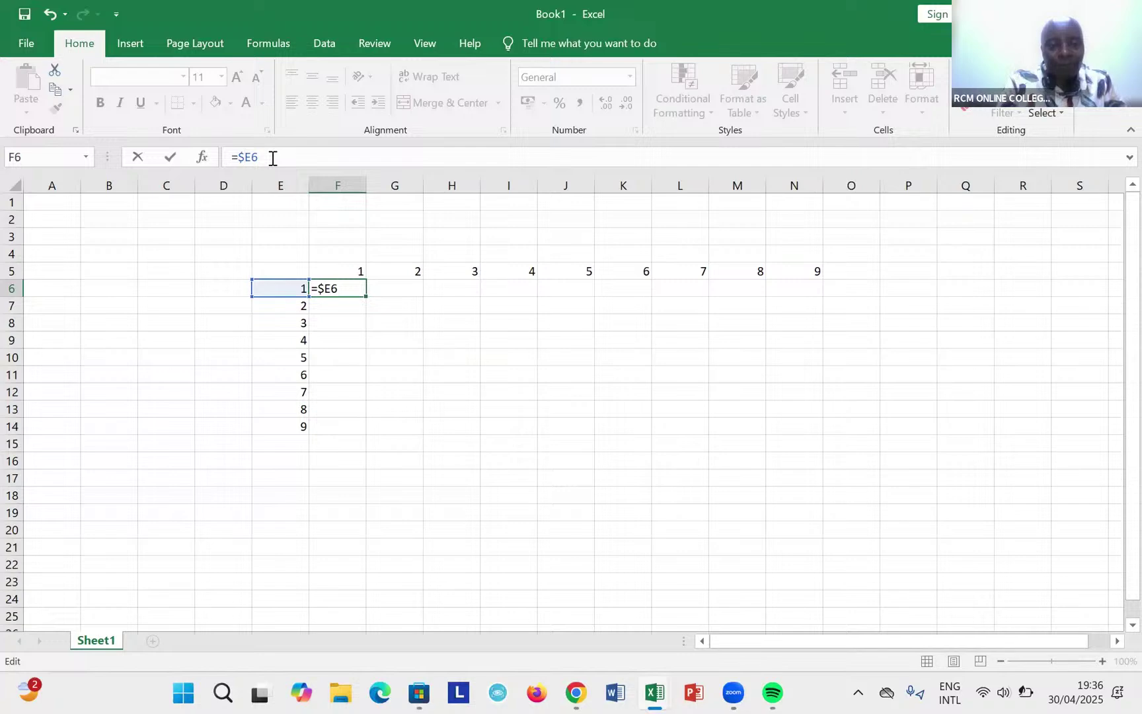
text(*)
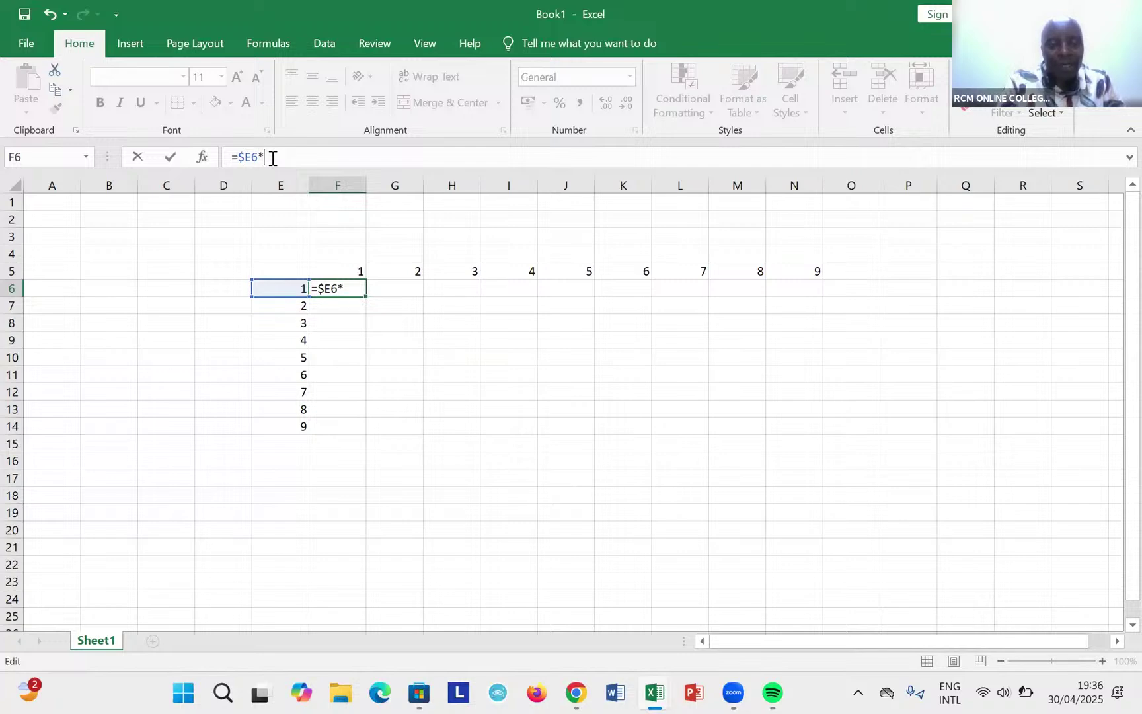
click(353, 264)
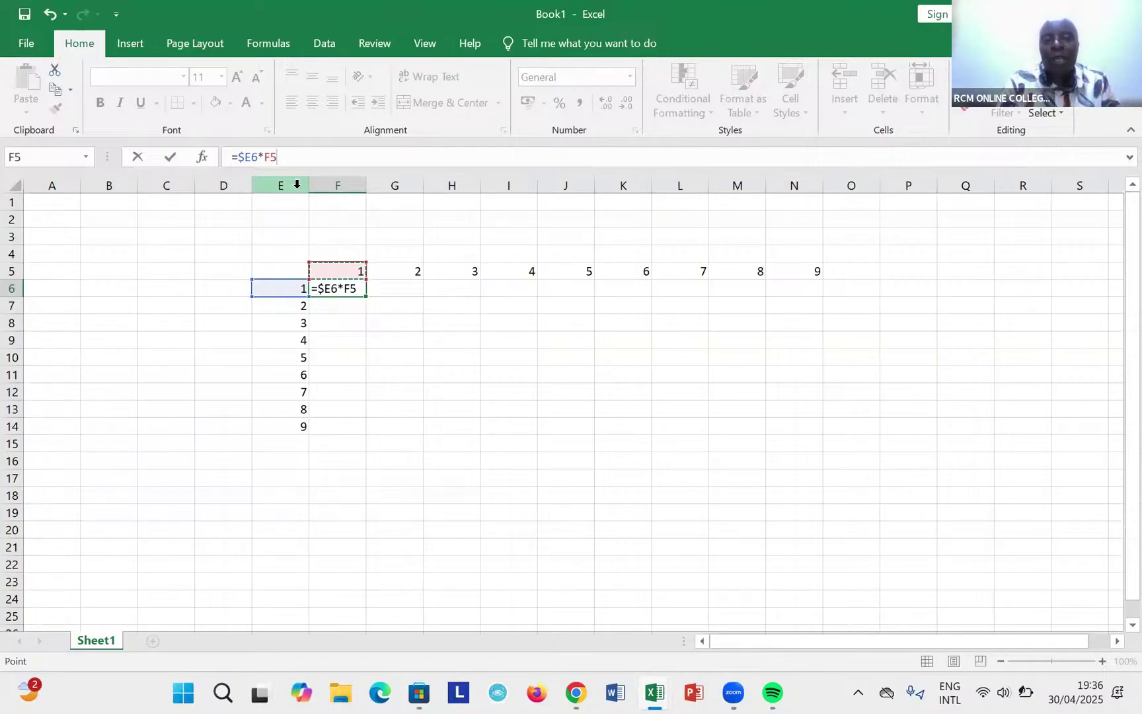
click(271, 156)
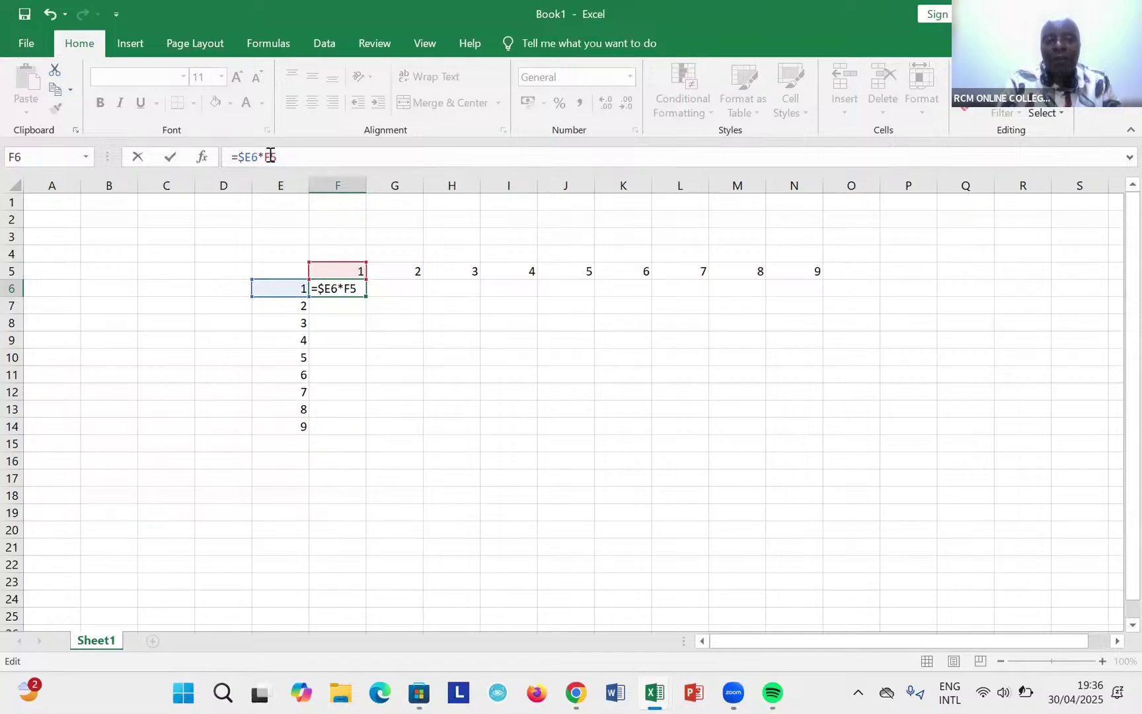
text($)
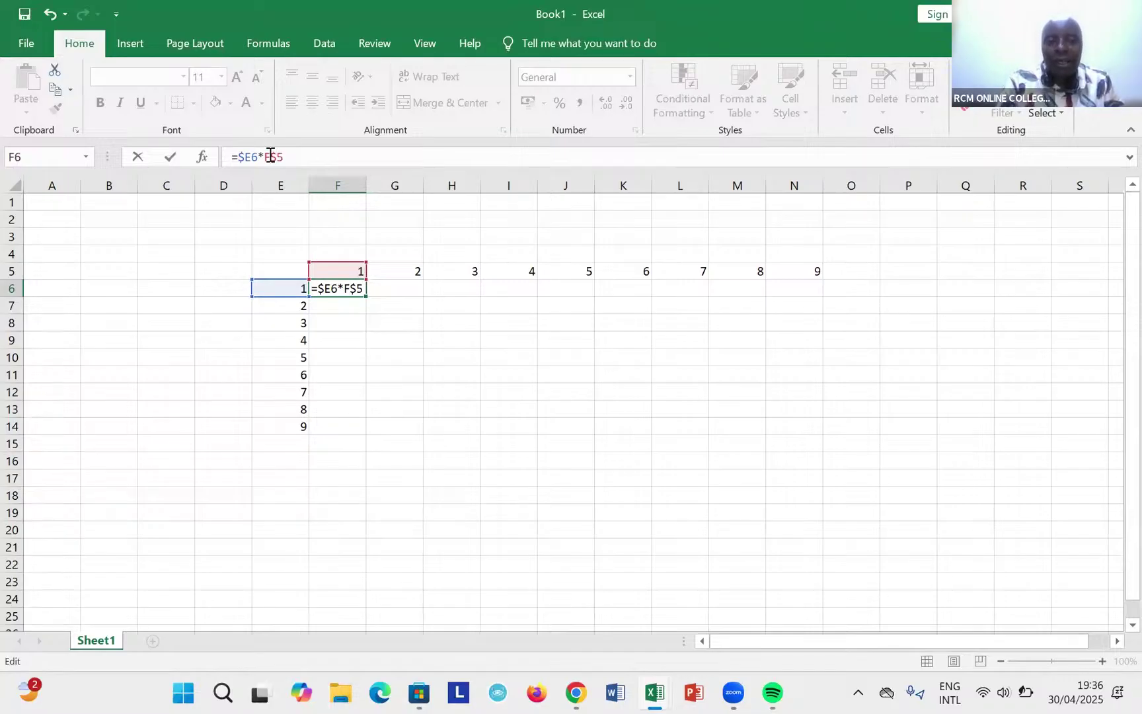
key(Return)
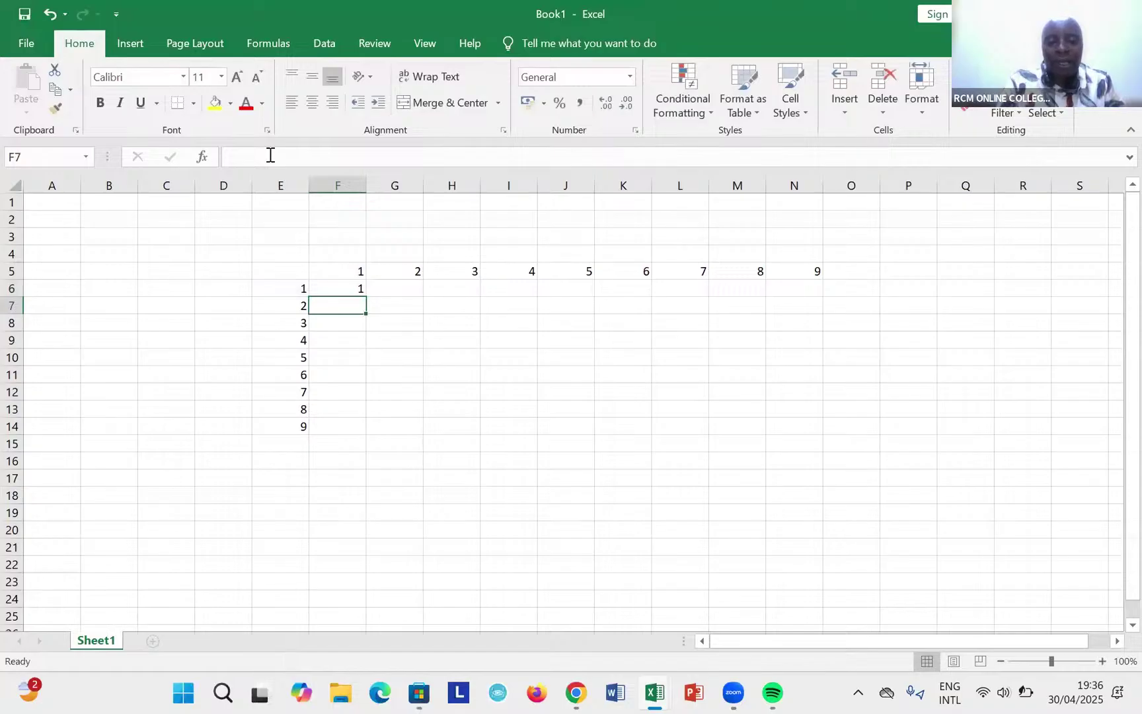
Step: Fill the formula from F6 down to row 14 and select the multiplication table area starting at F6
click(329, 287)
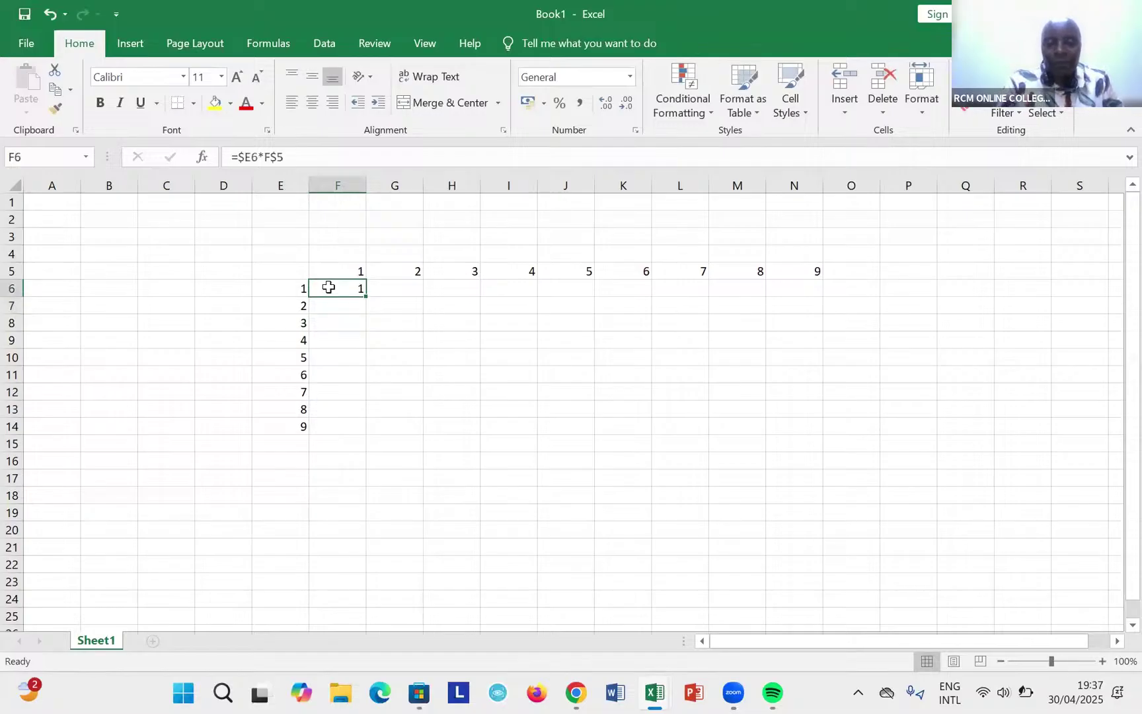
double_click(366, 296)
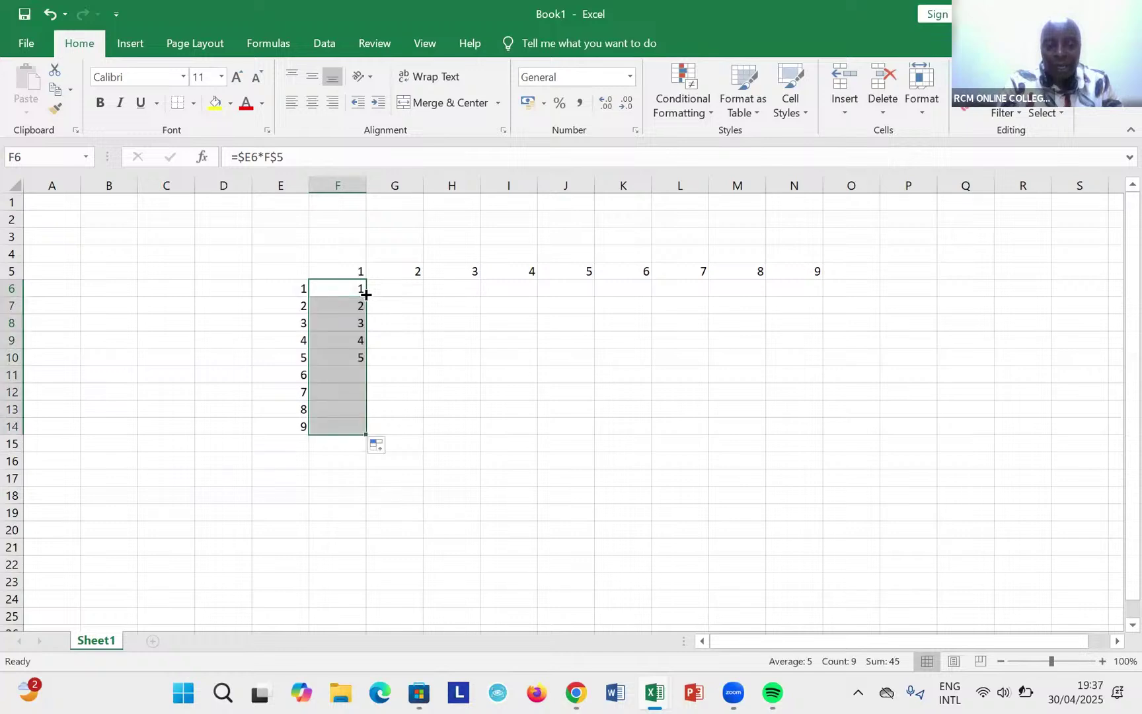
click(456, 330)
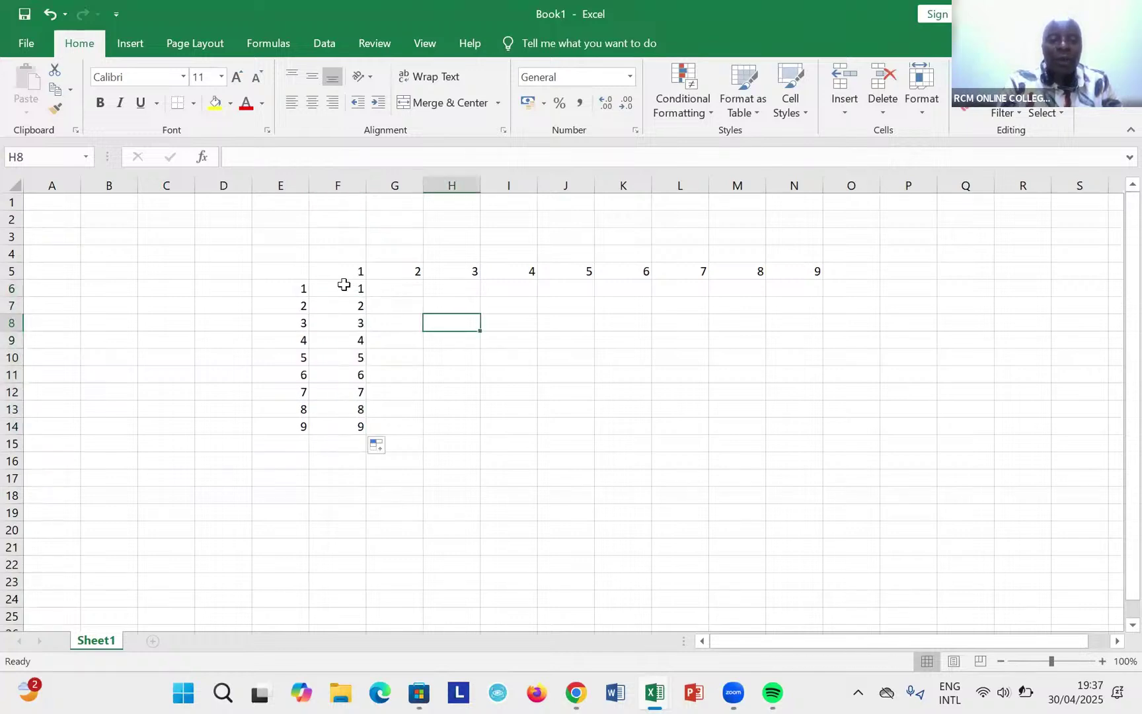
drag(344, 285, 879, 423)
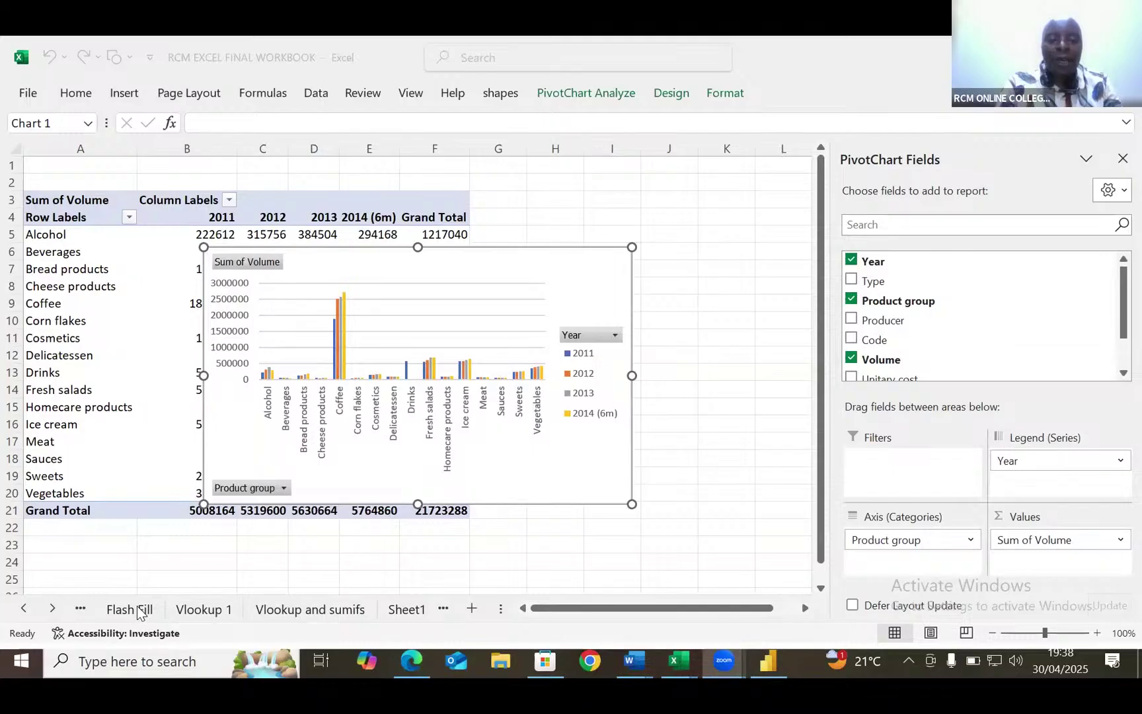
Step: Browse the sheets of RCM EXCEL FINAL WORKBOOK and open the Vlookup 1 sheet
click(52, 608)
click(52, 608)
click(52, 608)
click(52, 608)
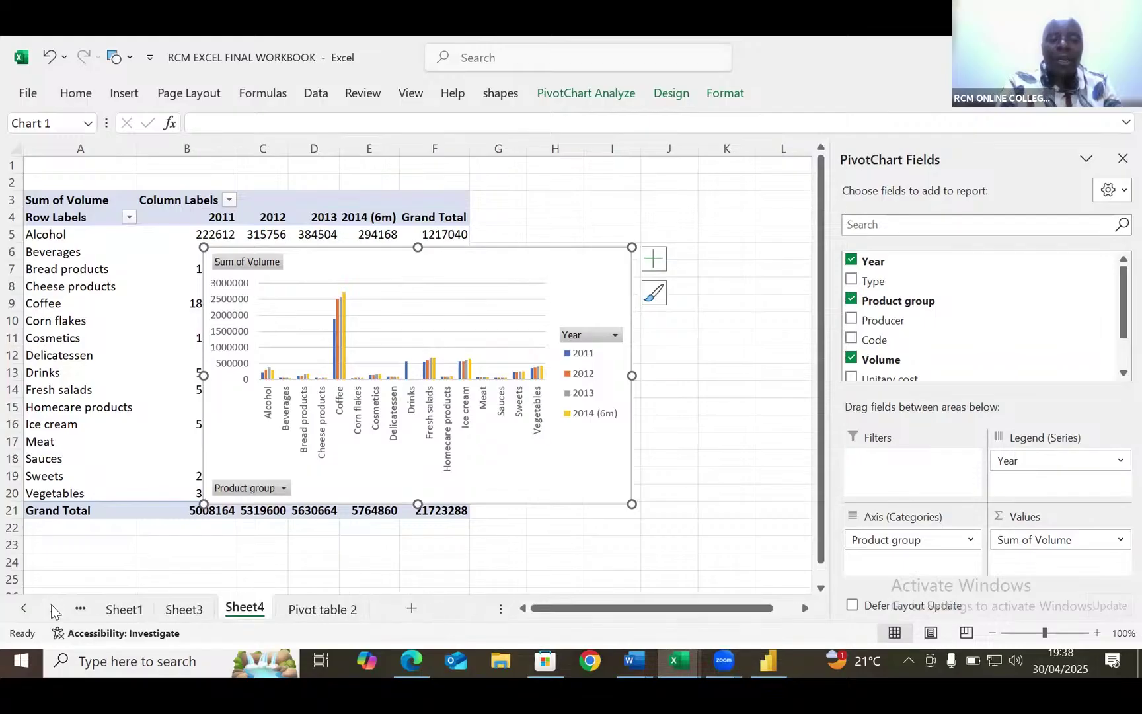
click(23, 608)
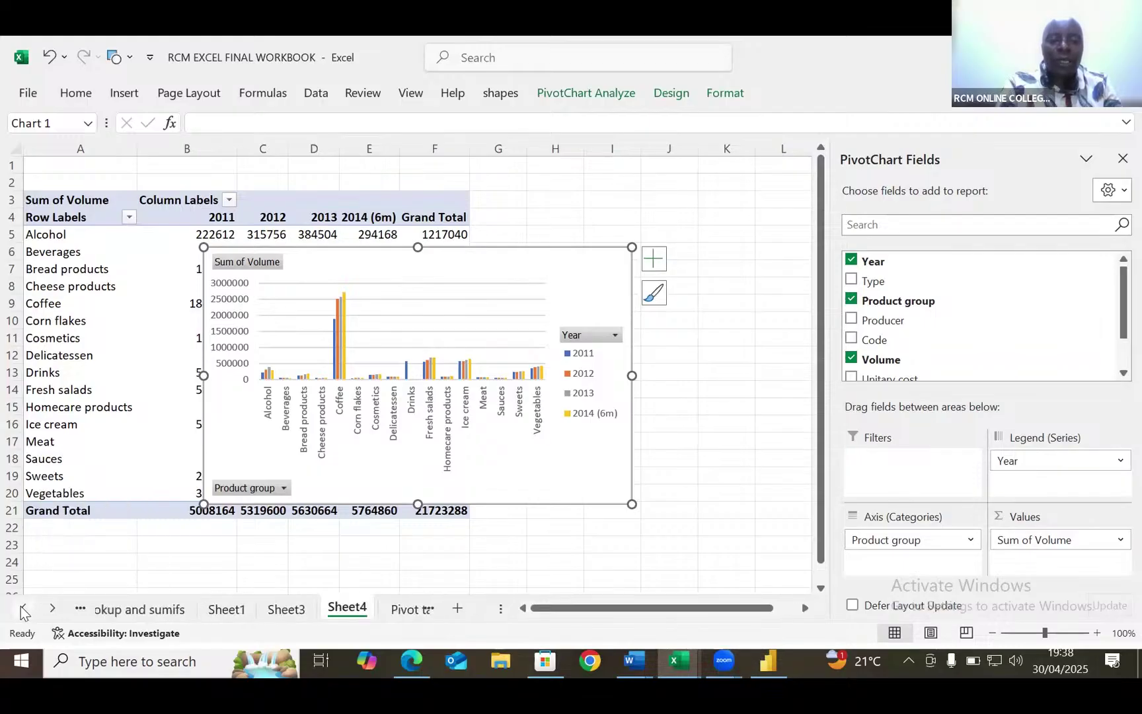
click(23, 608)
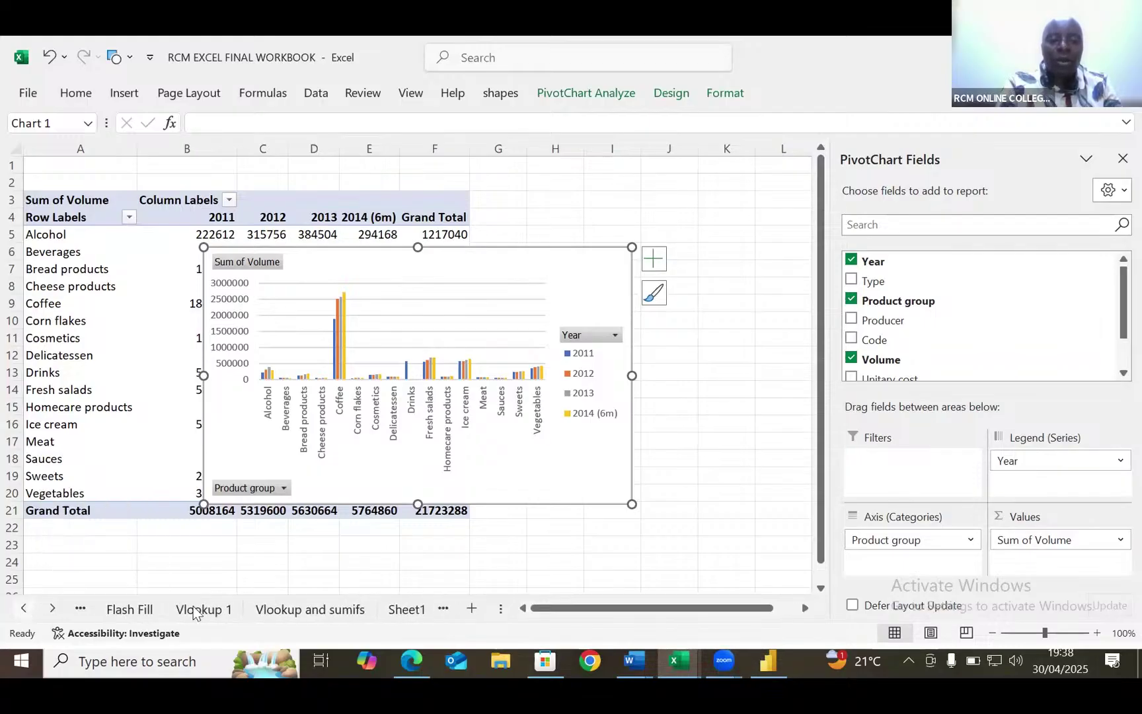
click(281, 610)
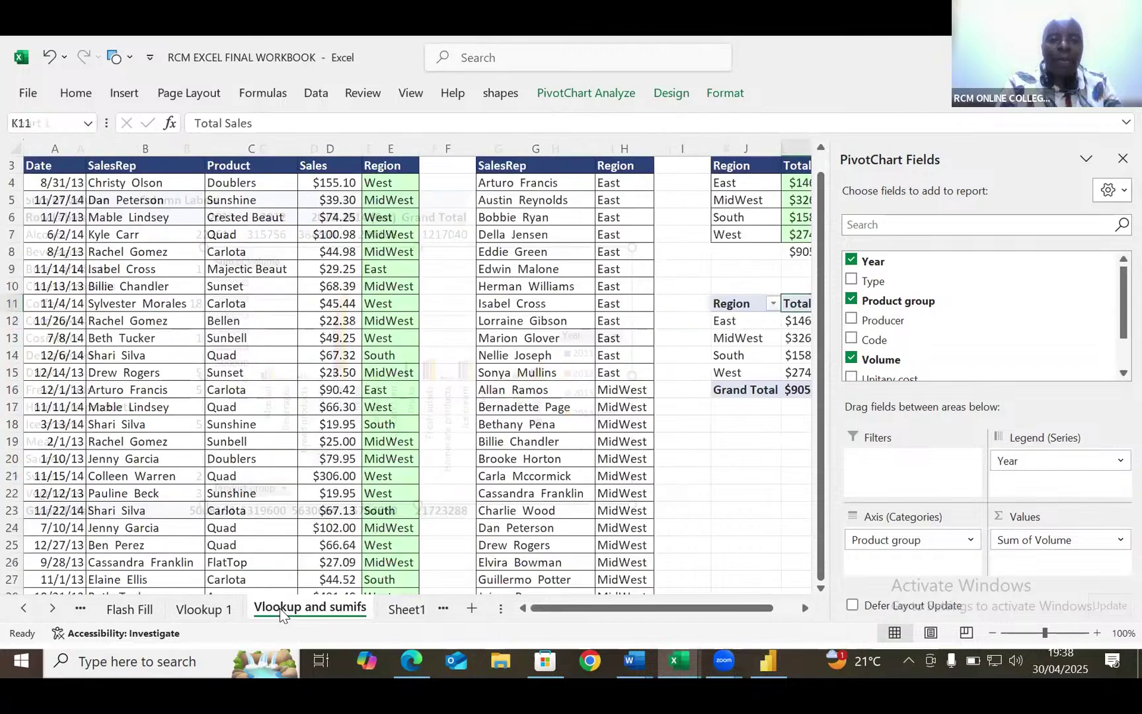
click(24, 608)
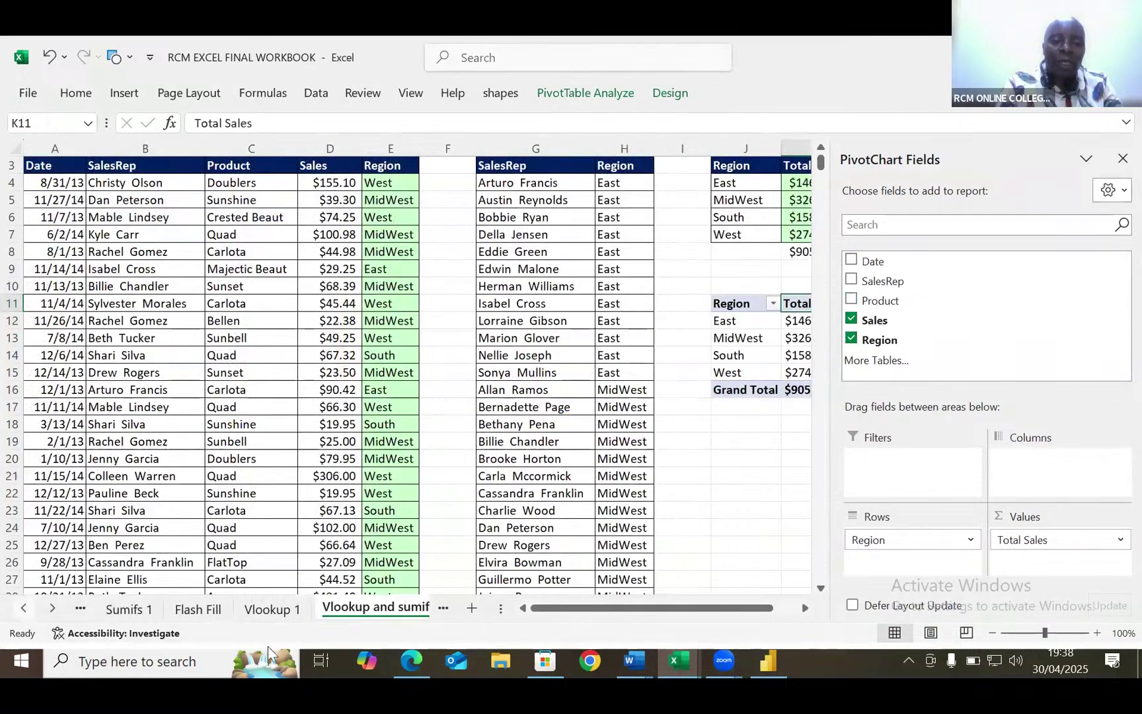
click(275, 609)
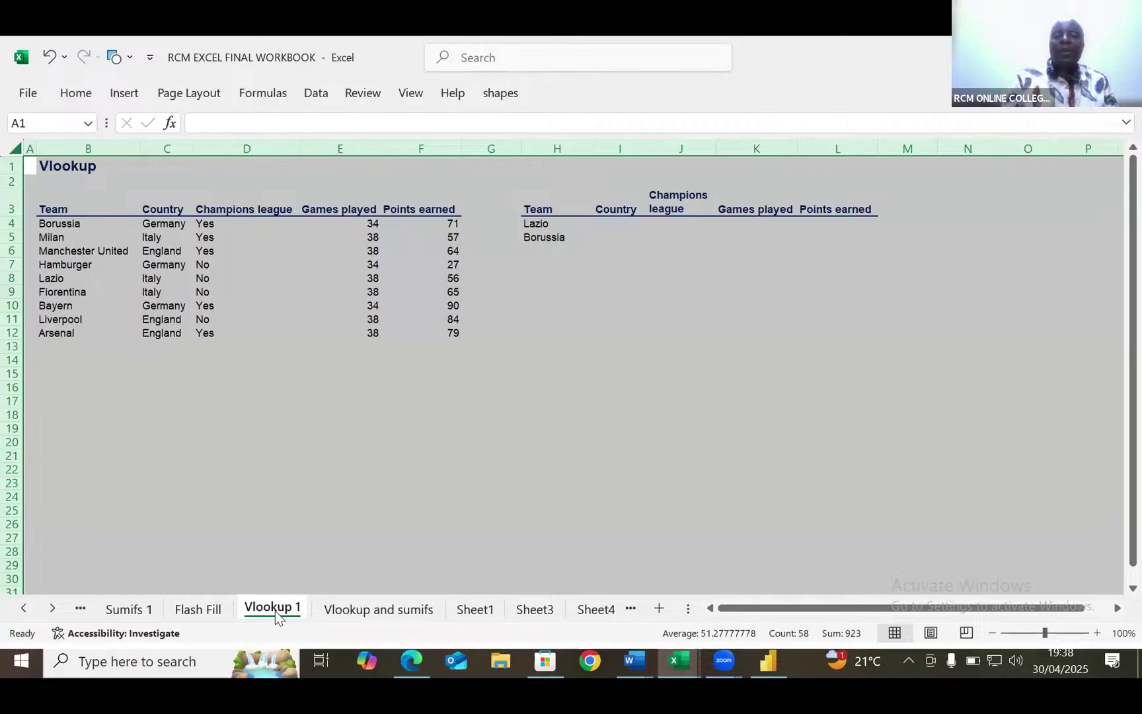
Step: Write the note "VLOOKUP, WE USE TO FIND DATA ON A COLUMN" in cell I19
click(626, 431)
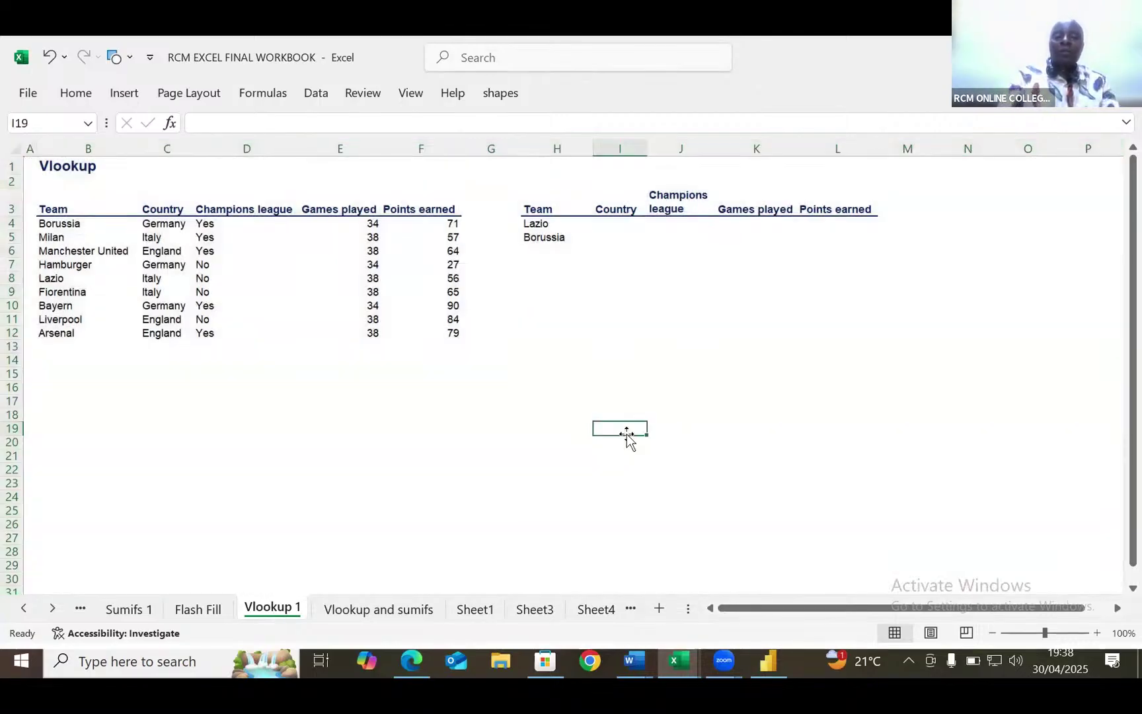
text(VLOOK)
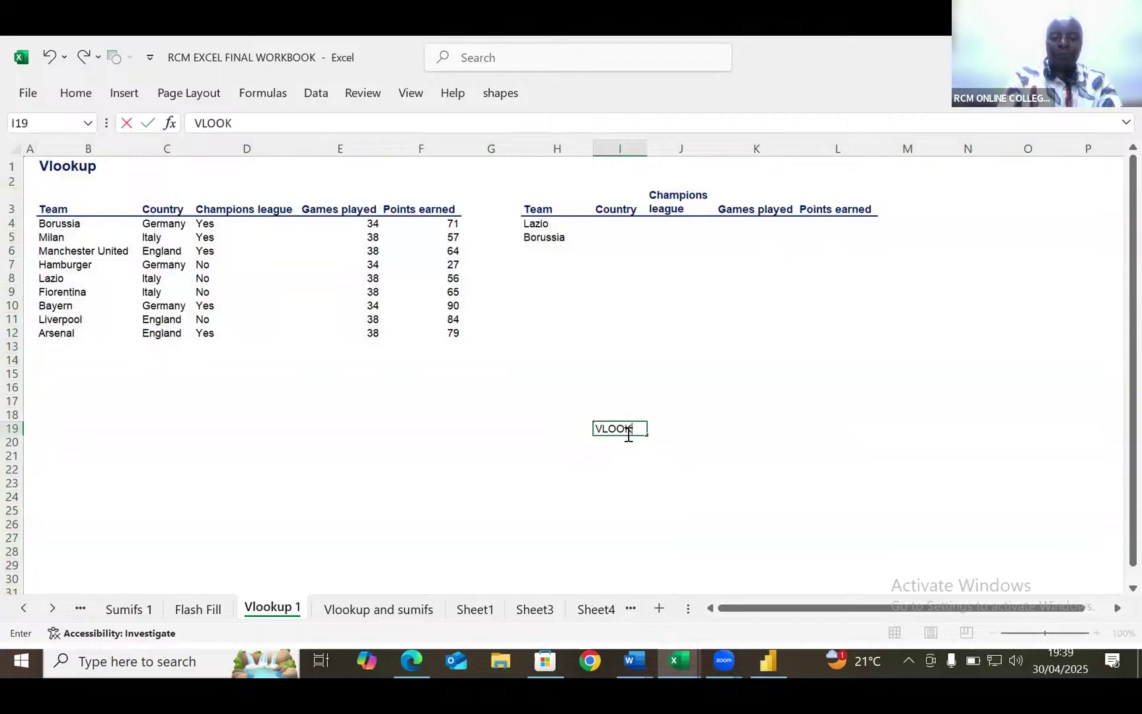
text(UP)
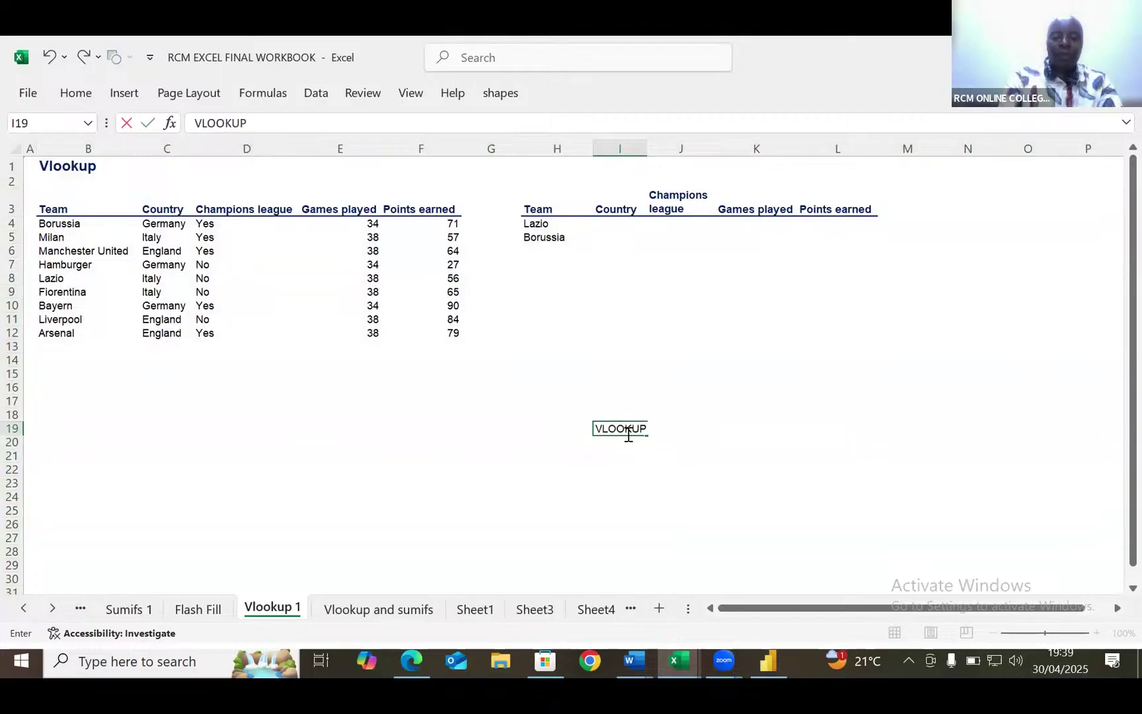
text(, WE US)
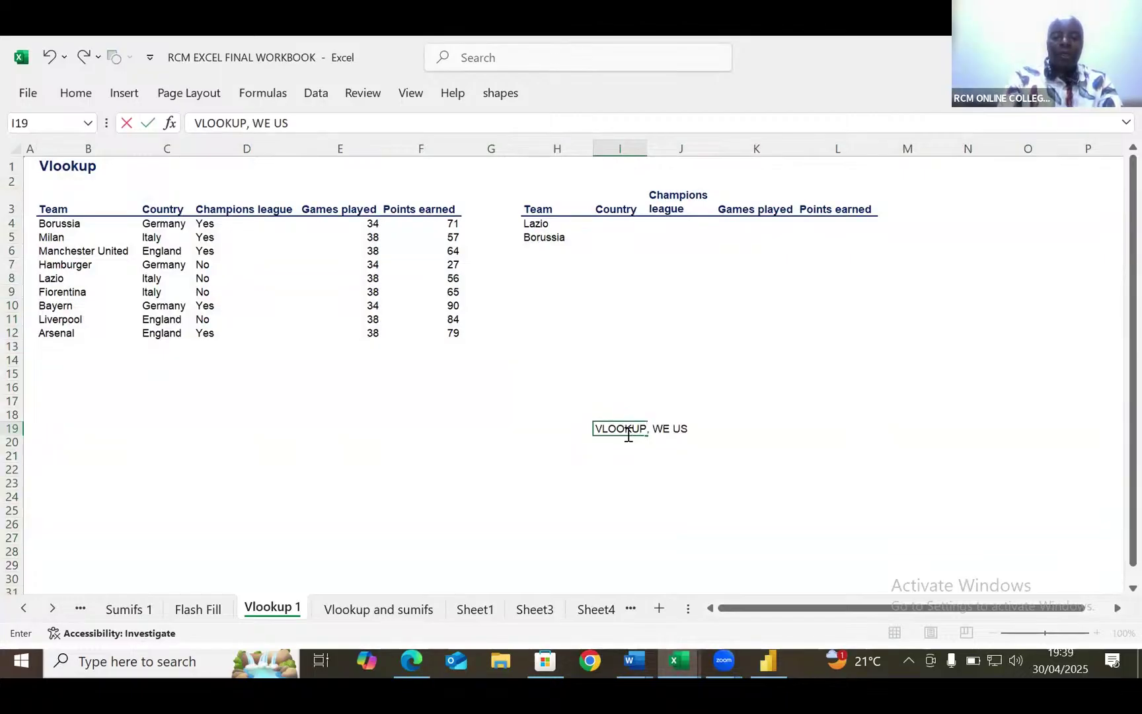
text(E TO)
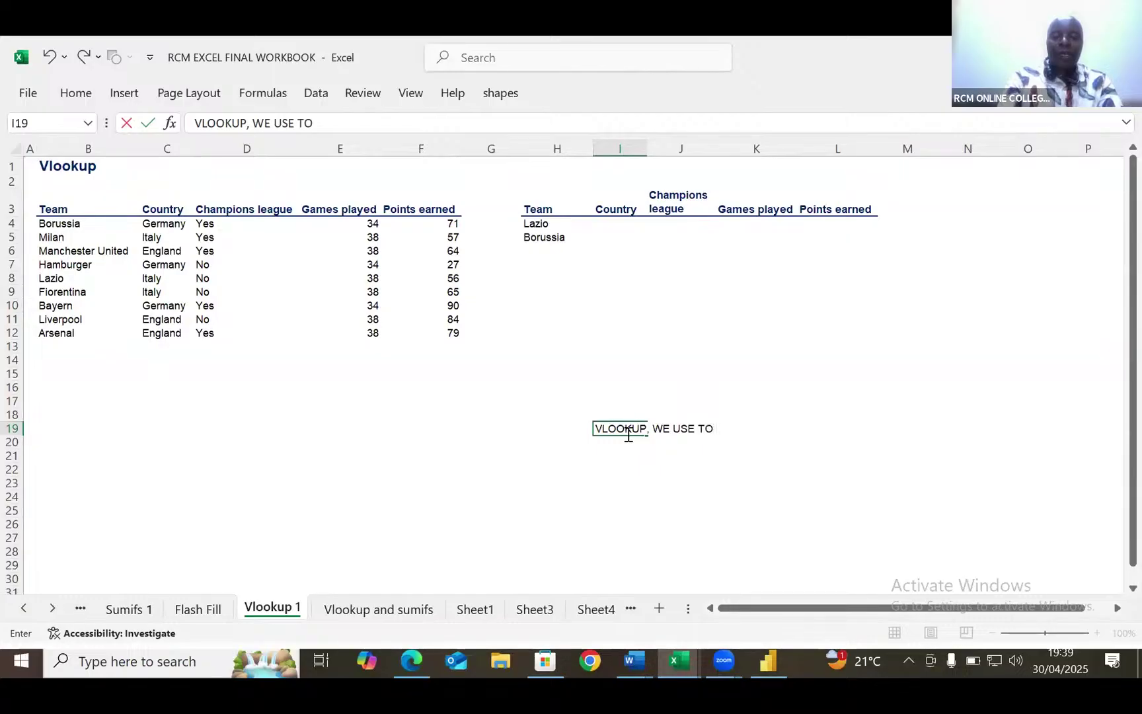
text( FIND DATA)
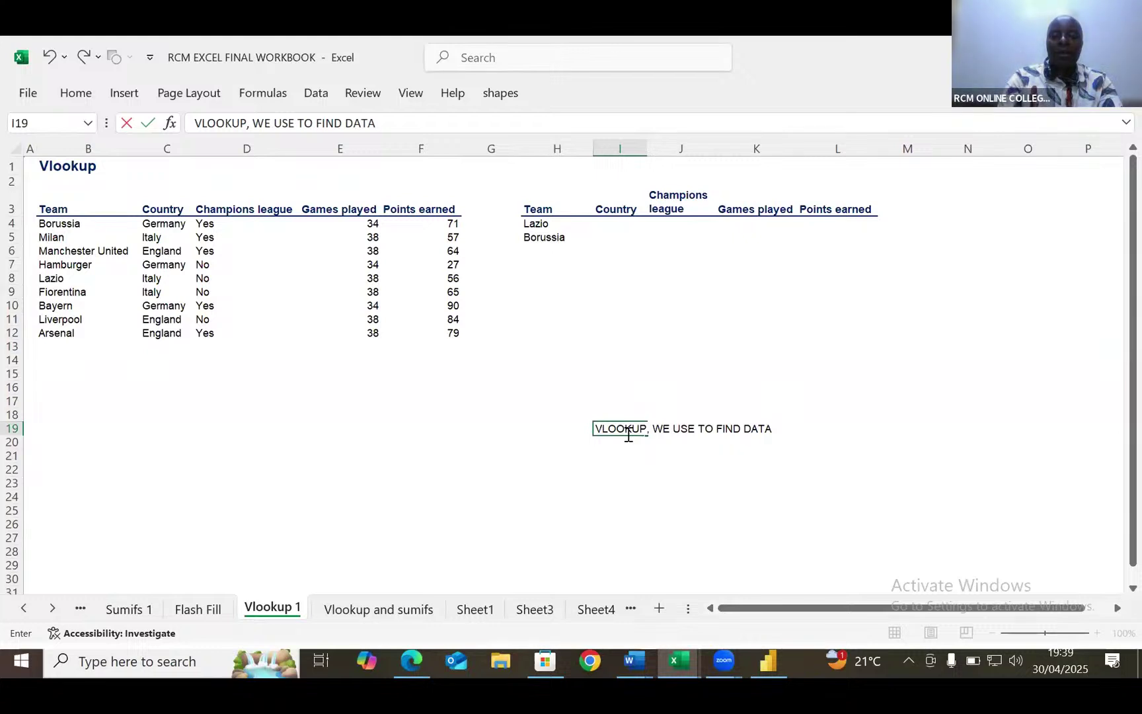
text( ON A CO)
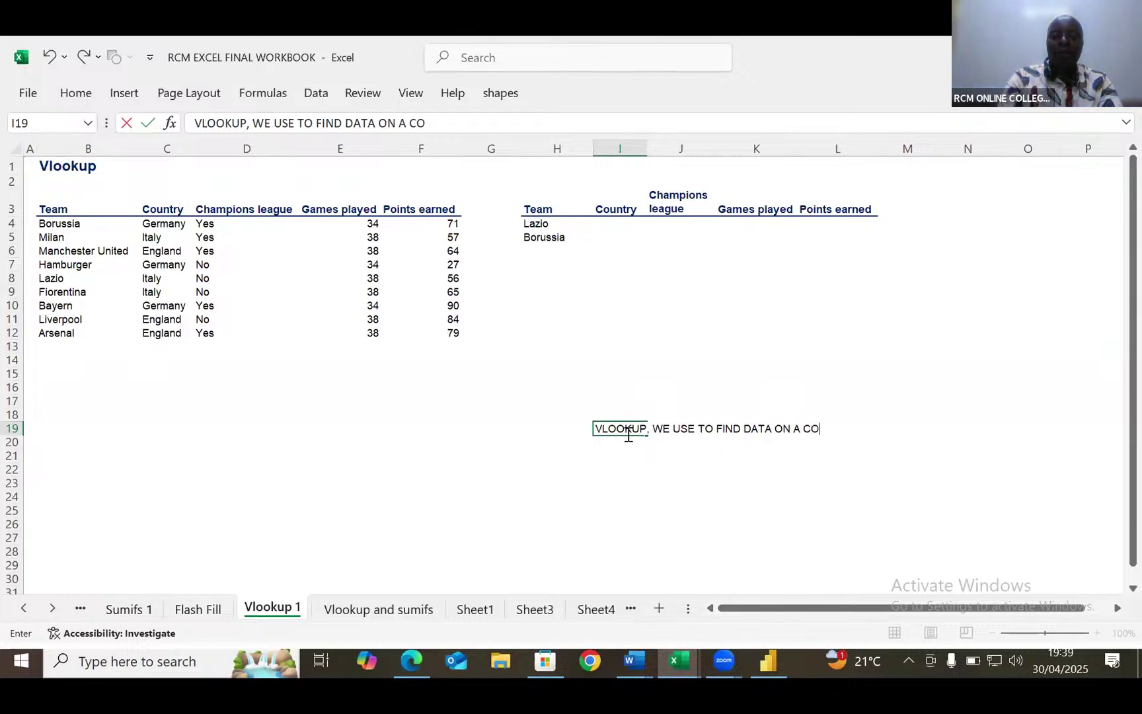
text(LUMN)
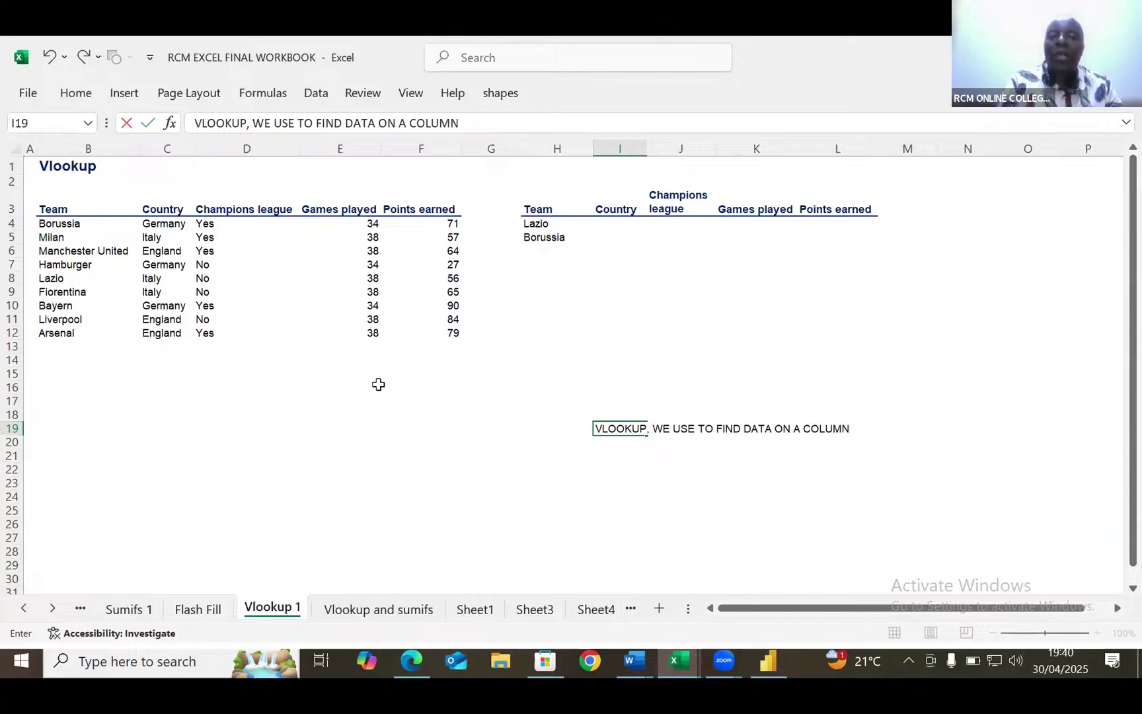
Step: Start a VLOOKUP formula in cell I4 with $H4, column locked, as the lookup value
click(614, 225)
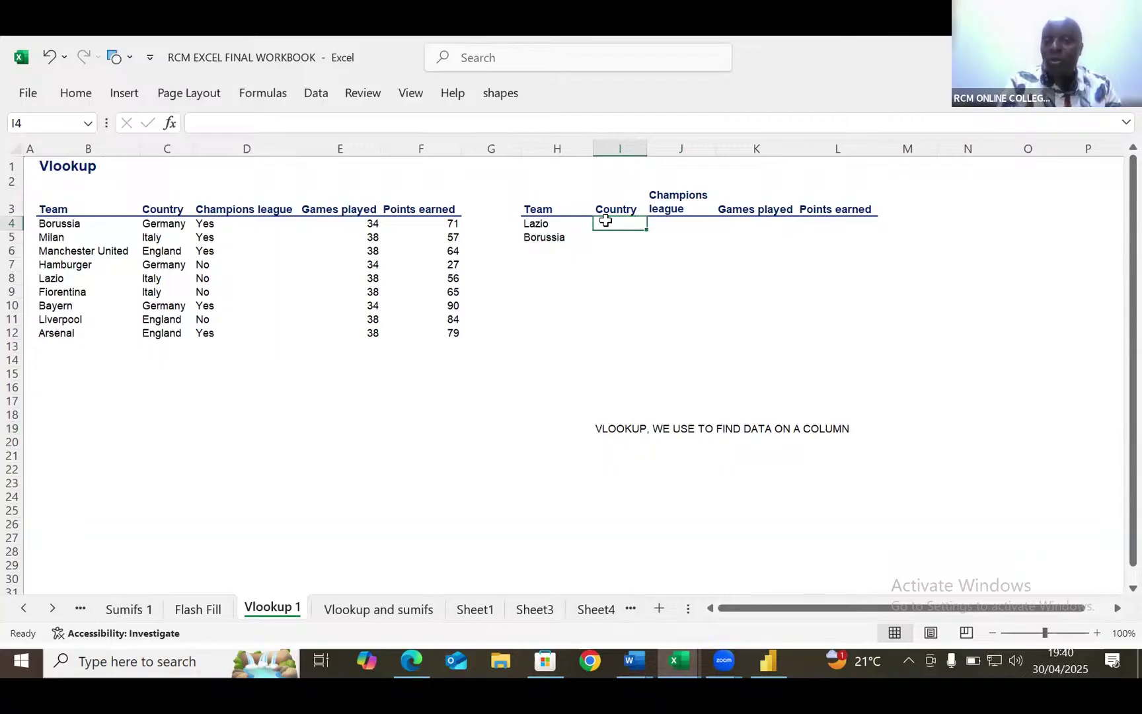
text(=)
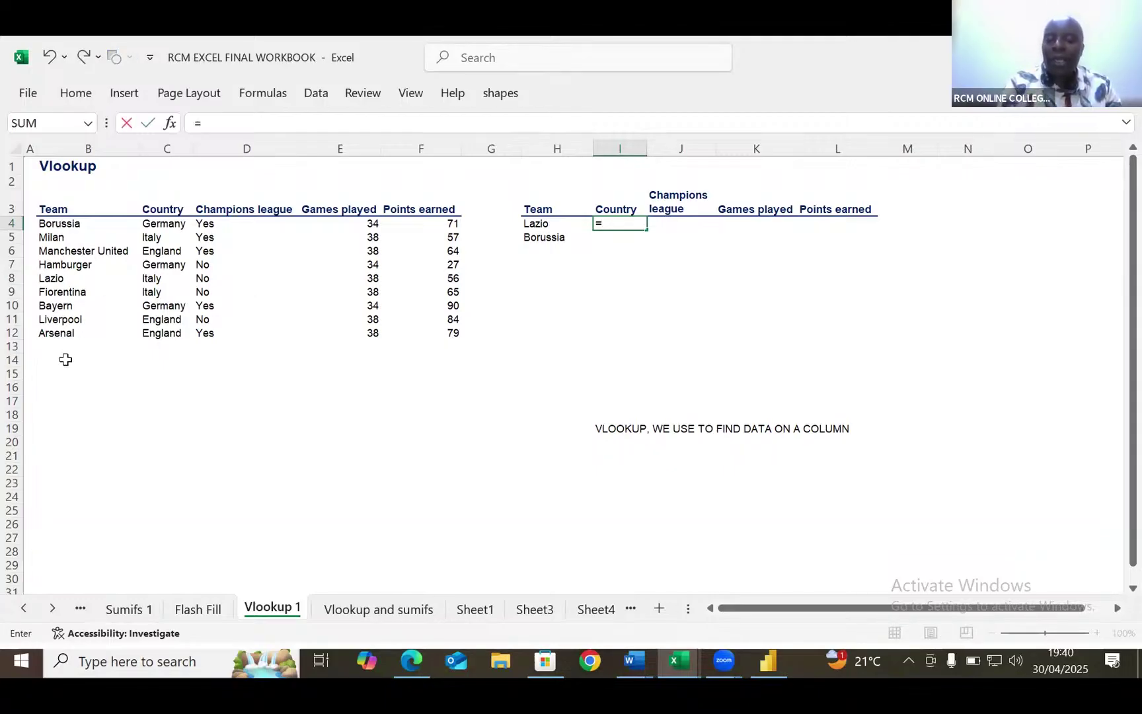
text(VLOO)
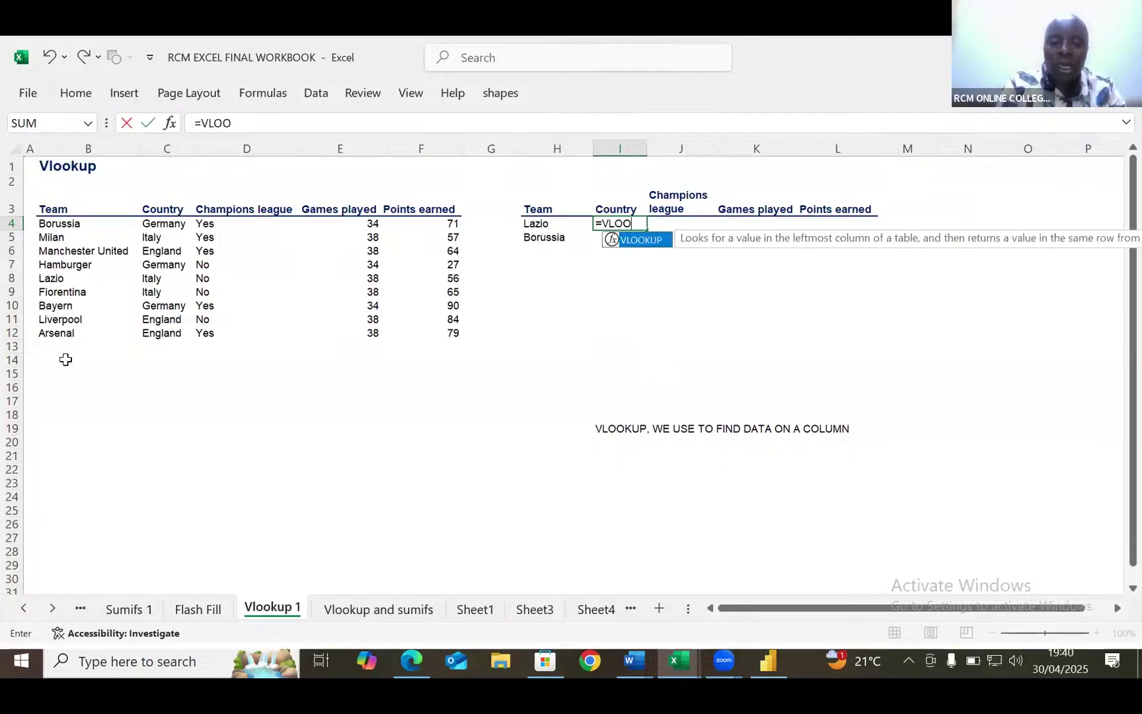
key(Tab)
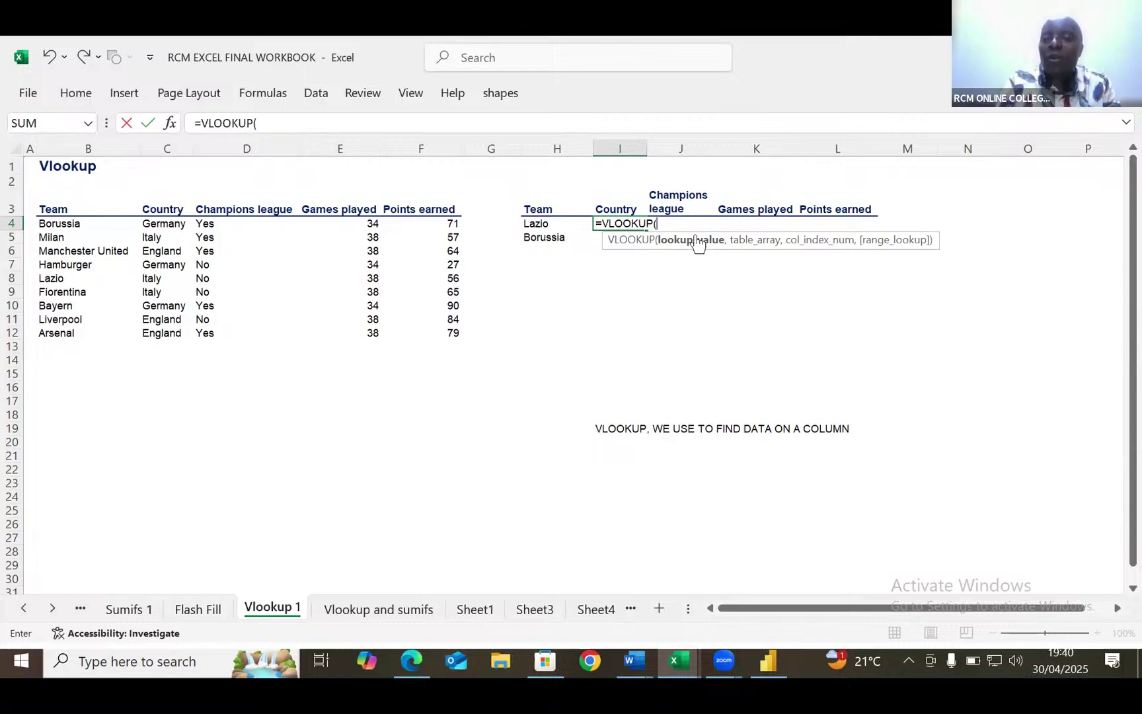
click(536, 224)
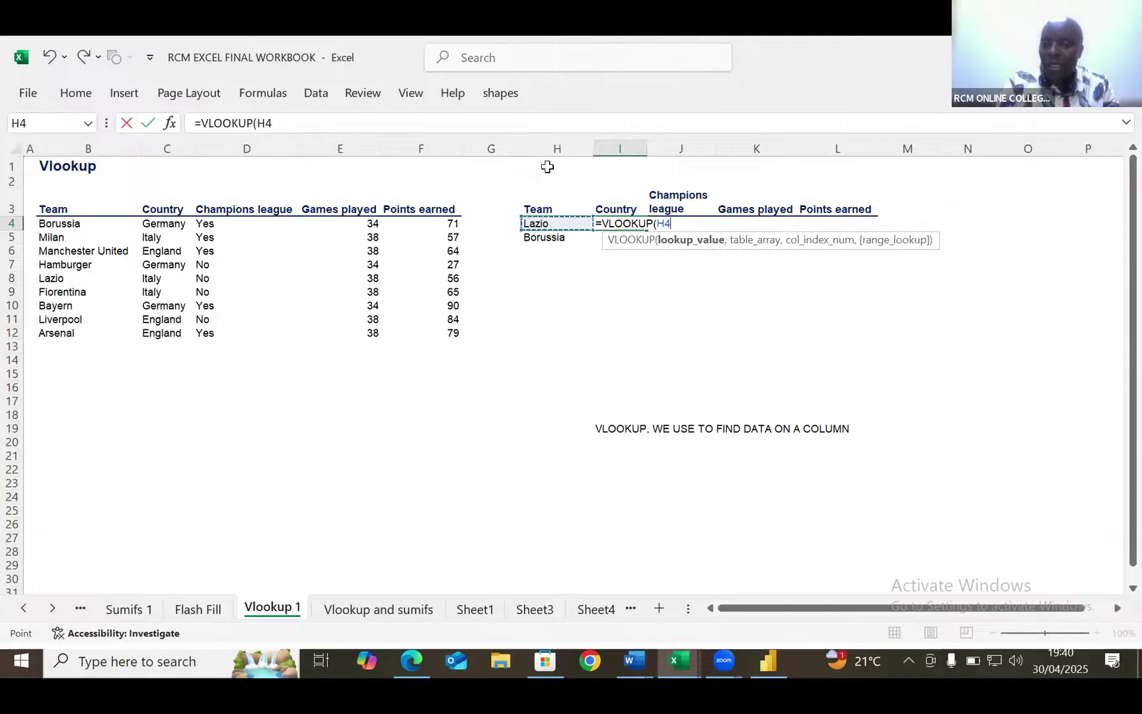
click(658, 224)
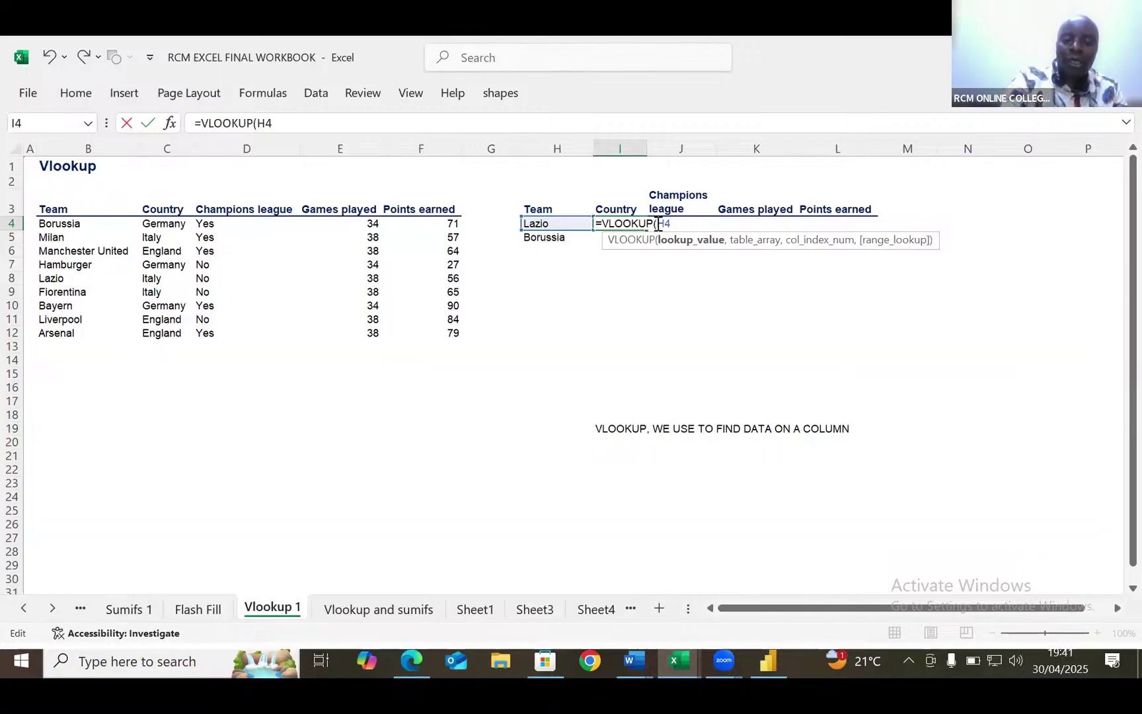
text($)
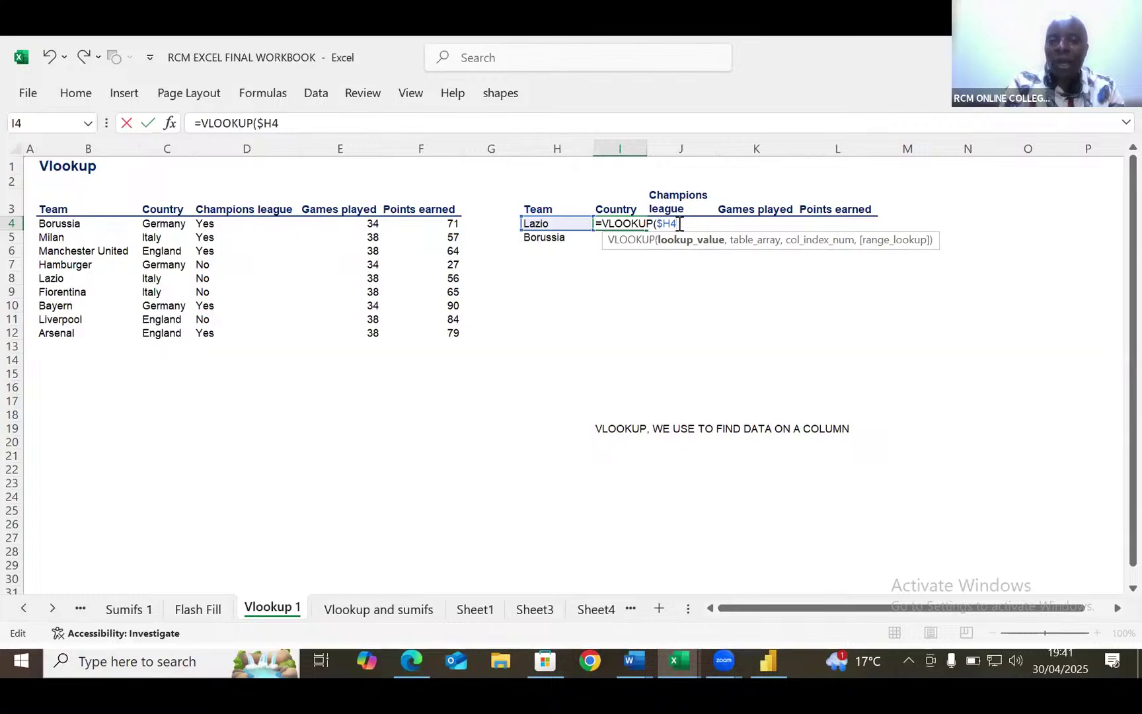
Step: Add the team data B4:F12 as the table array, locked as the absolute range $B$4:$F$12
text(,)
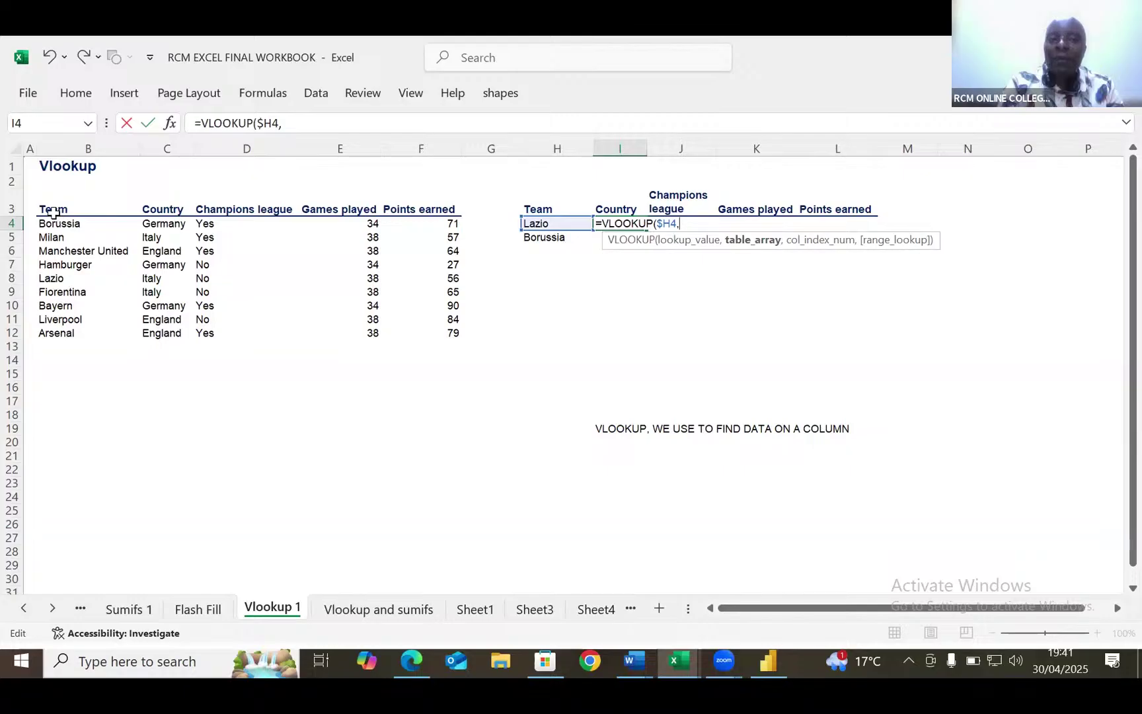
drag(48, 220, 460, 335)
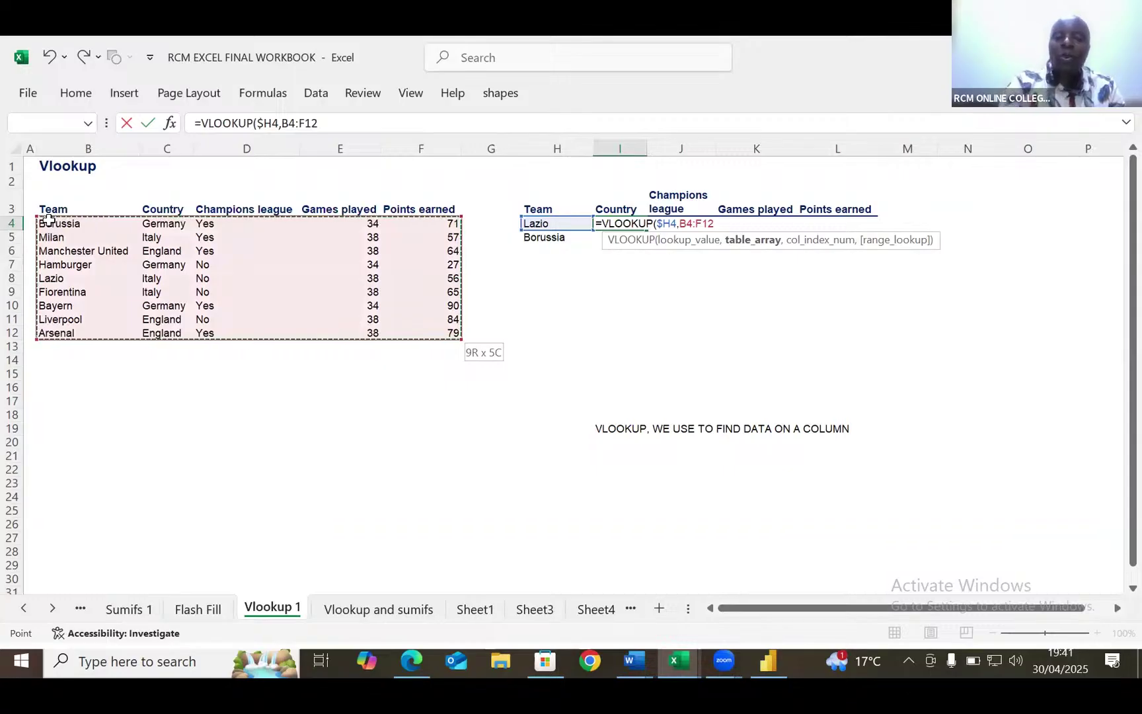
key(F4)
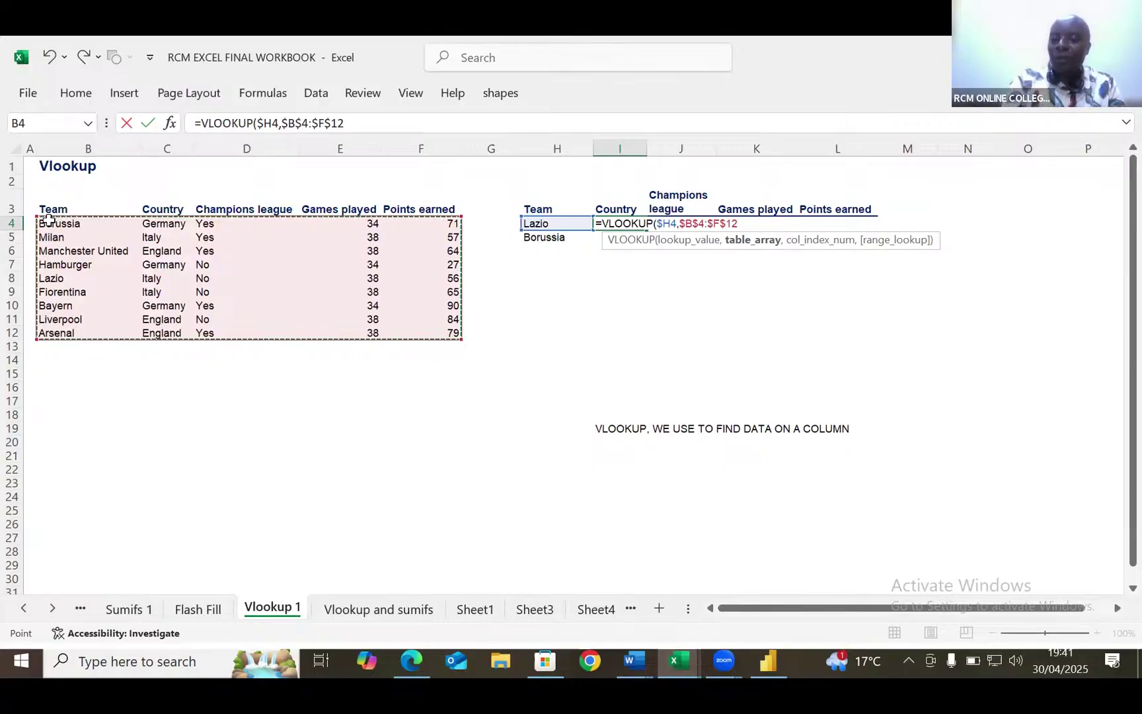
Step: Complete the VLOOKUP with the column index array {2,3,4,5} and FALSE for an exact match, and enter the formula
text(,{)
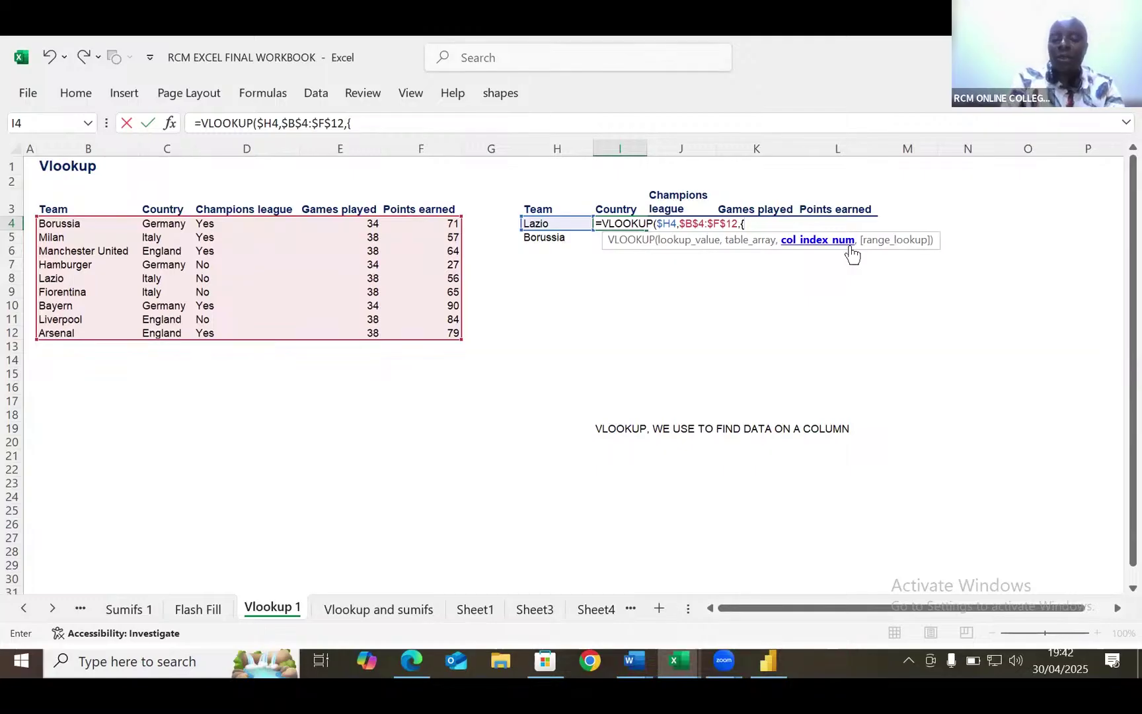
text(2,3,4,)
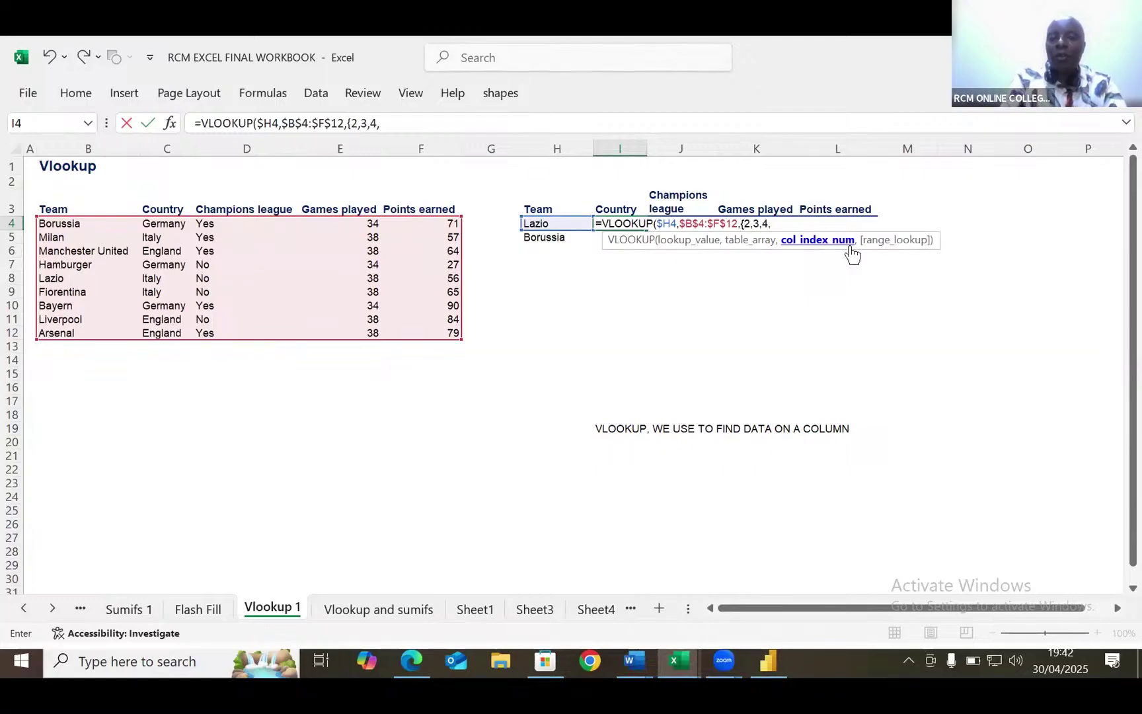
text(5)
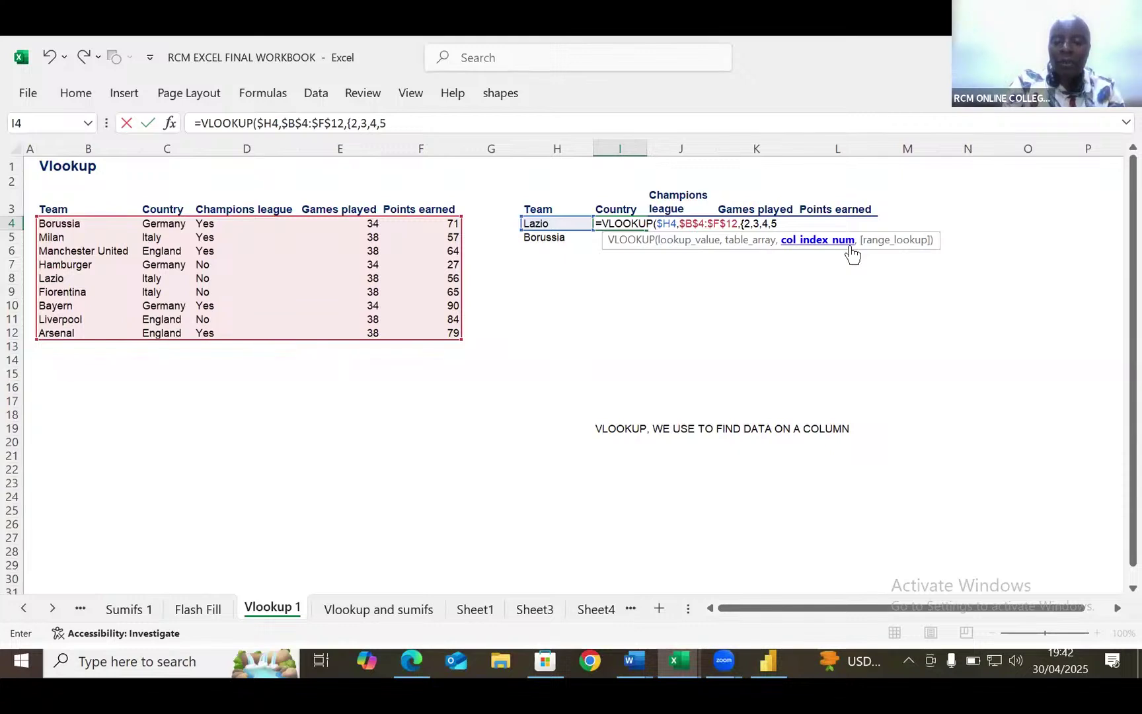
text(})
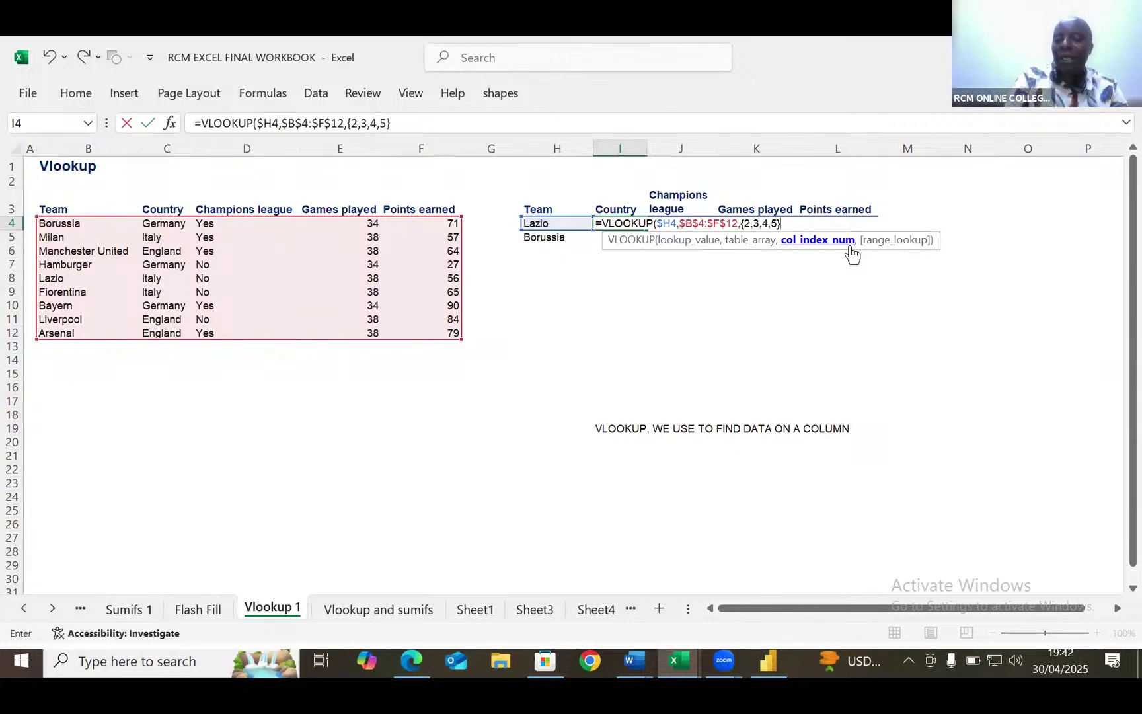
text(,)
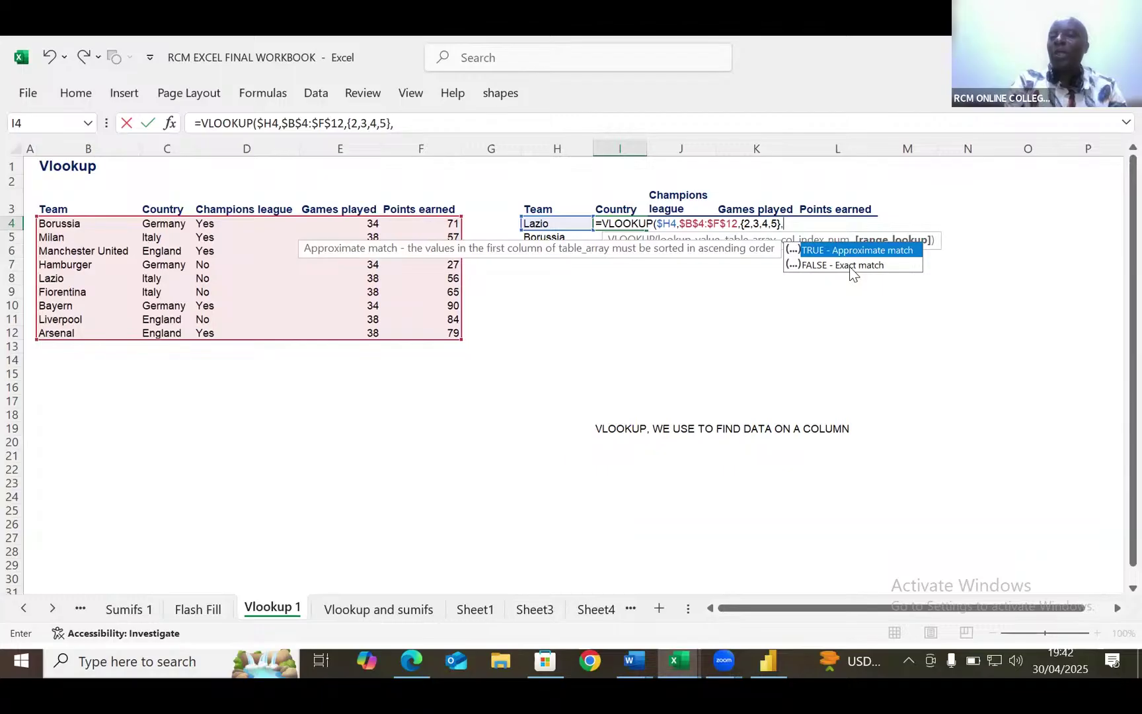
double_click(850, 267)
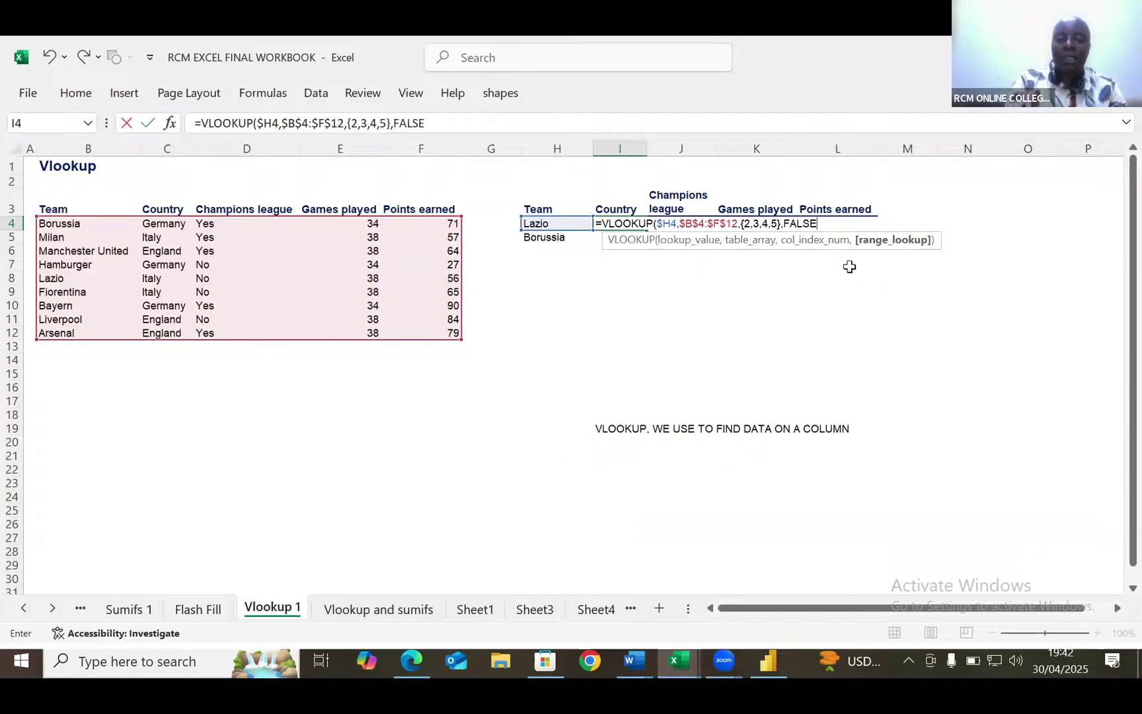
text())
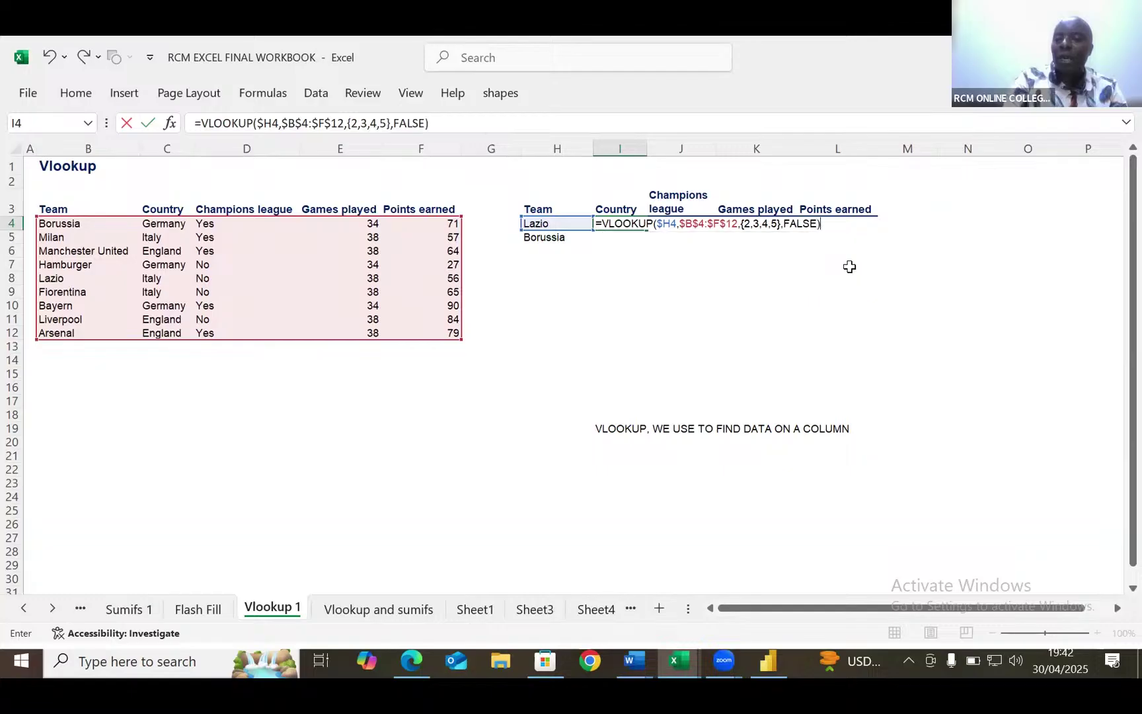
key(Return)
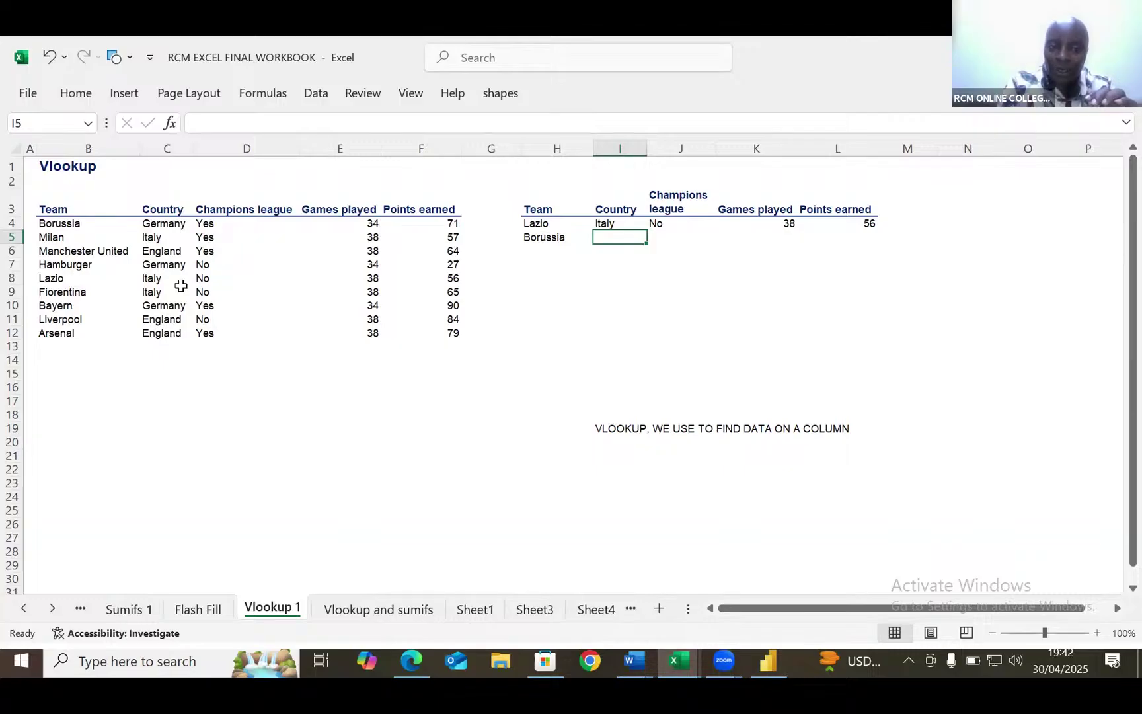
Step: Fill the VLOOKUP formula from I4 down to I7 and enter ARSENAL as the team in H6
click(604, 224)
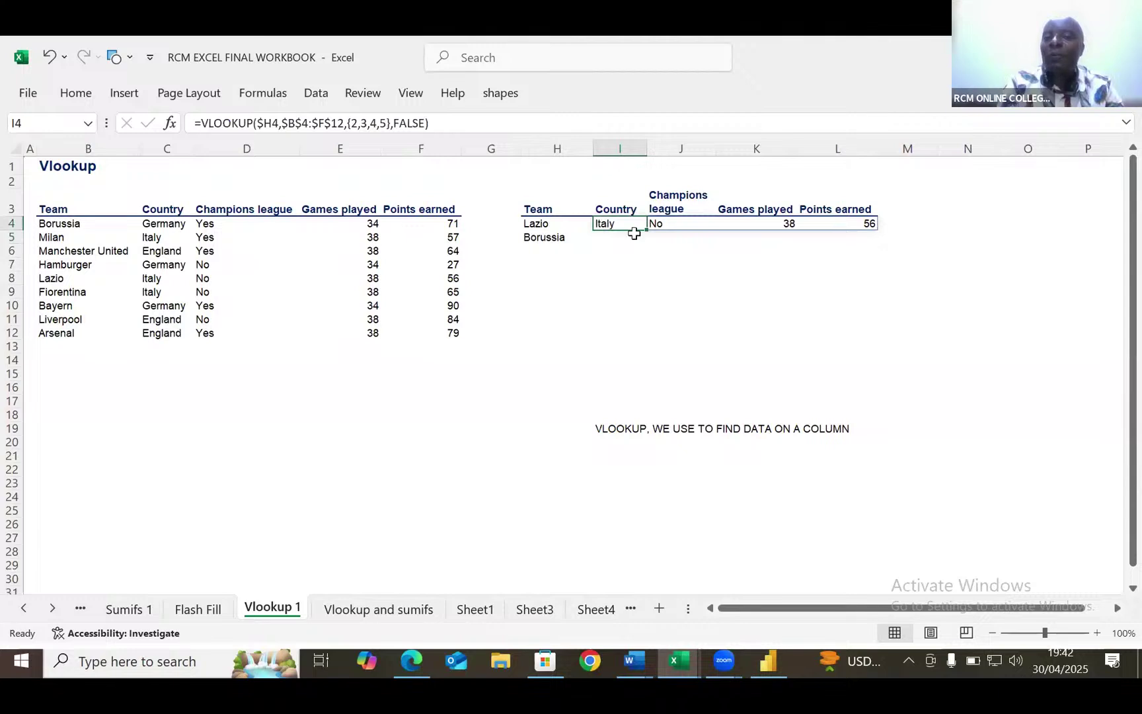
drag(645, 228, 645, 269)
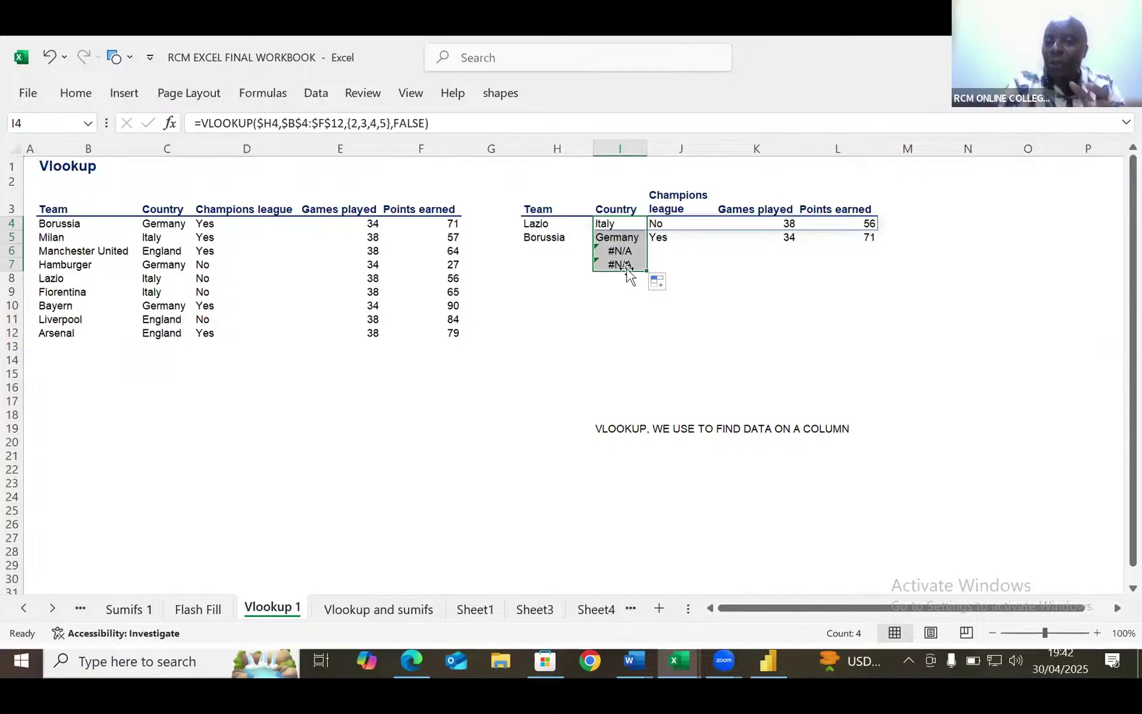
click(534, 247)
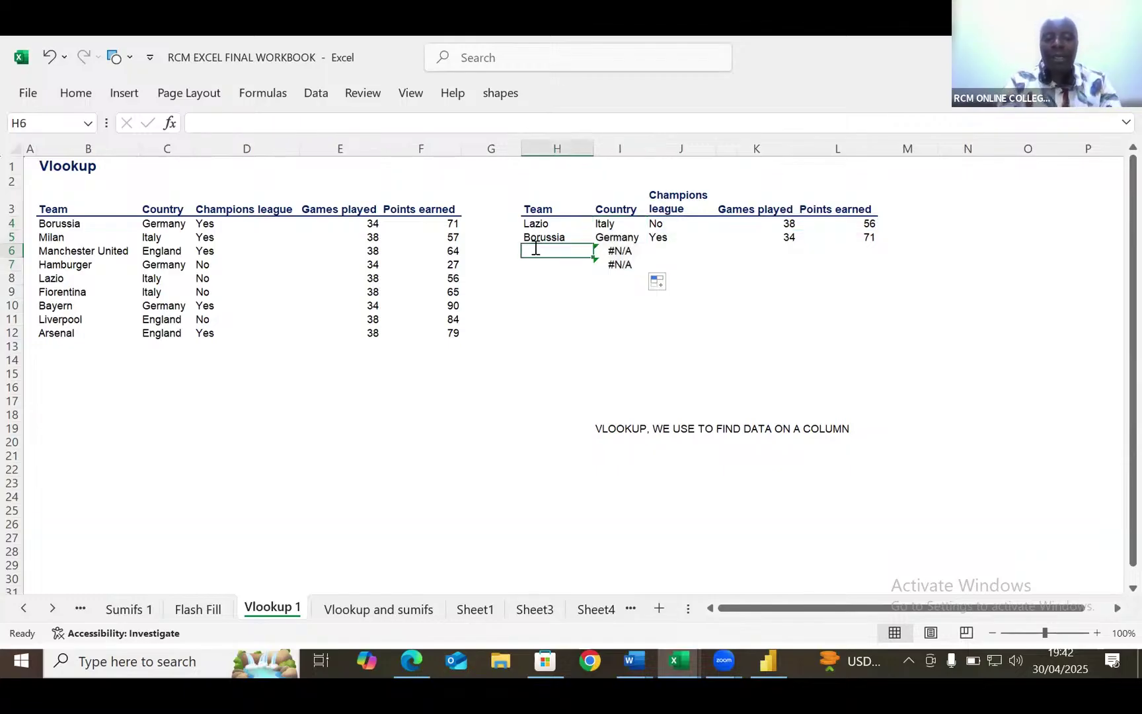
text(ARSENAL)
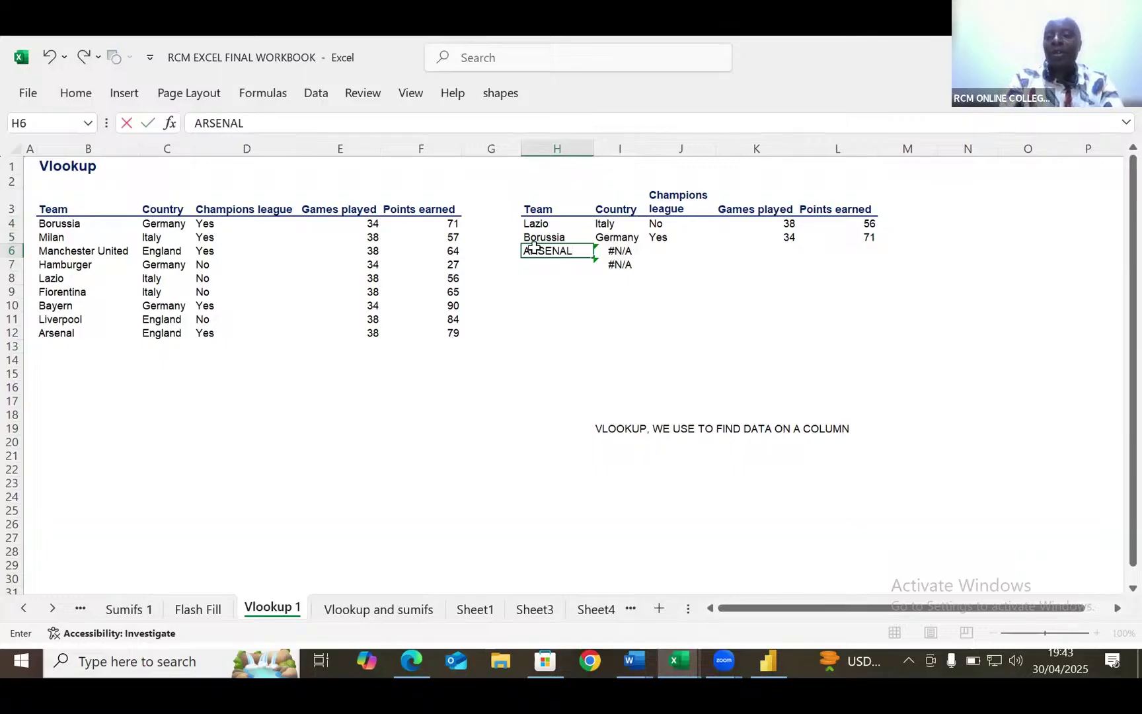
key(Return)
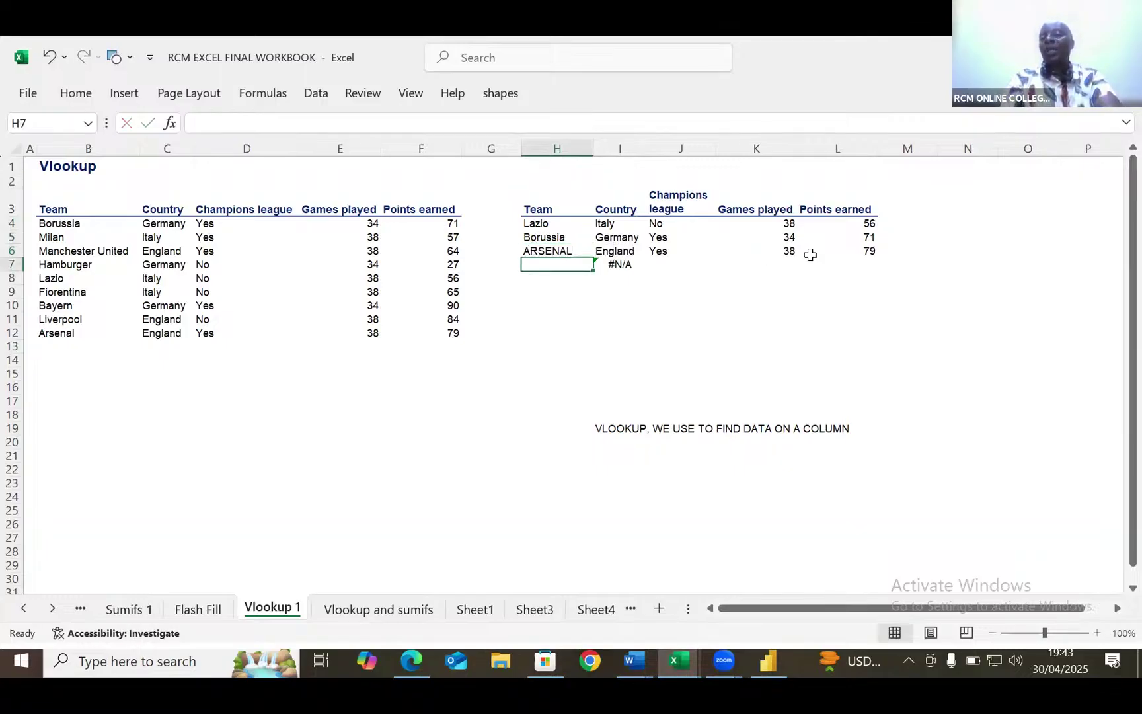